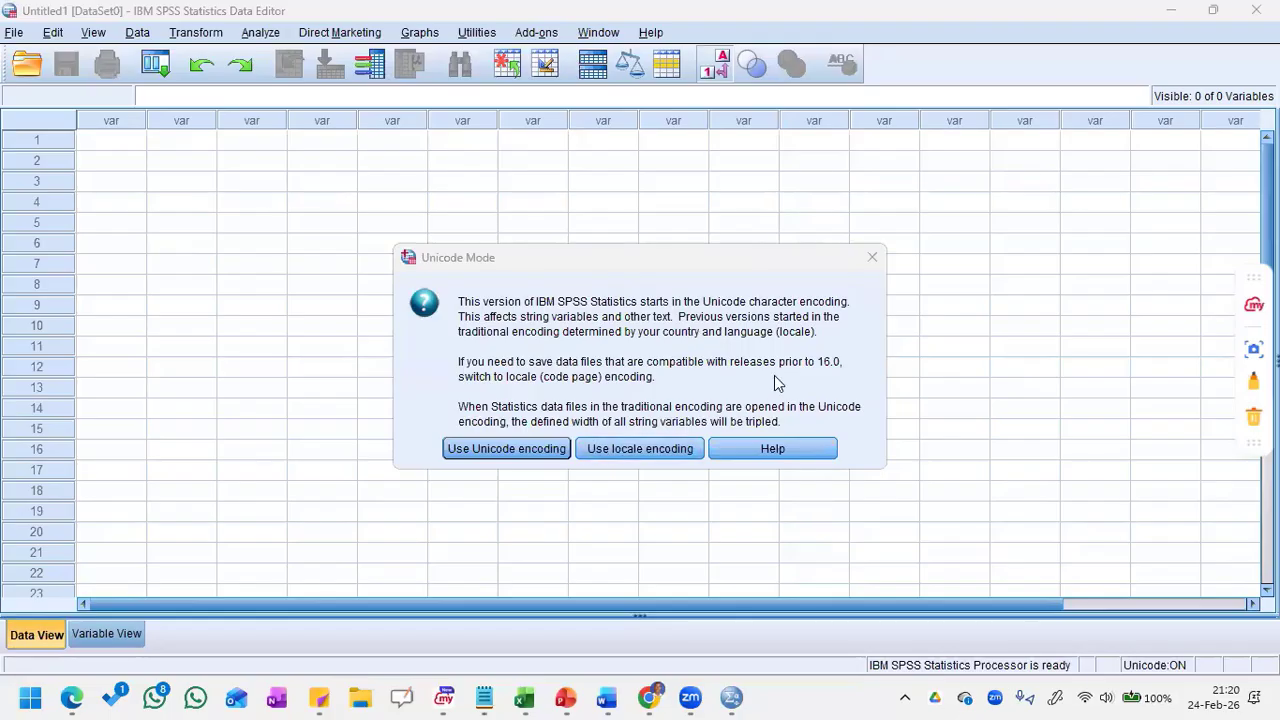
# Step: Dismiss the Unicode Mode prompt and create a new dataset from the welcome dialog
pyautogui.click(870, 262)
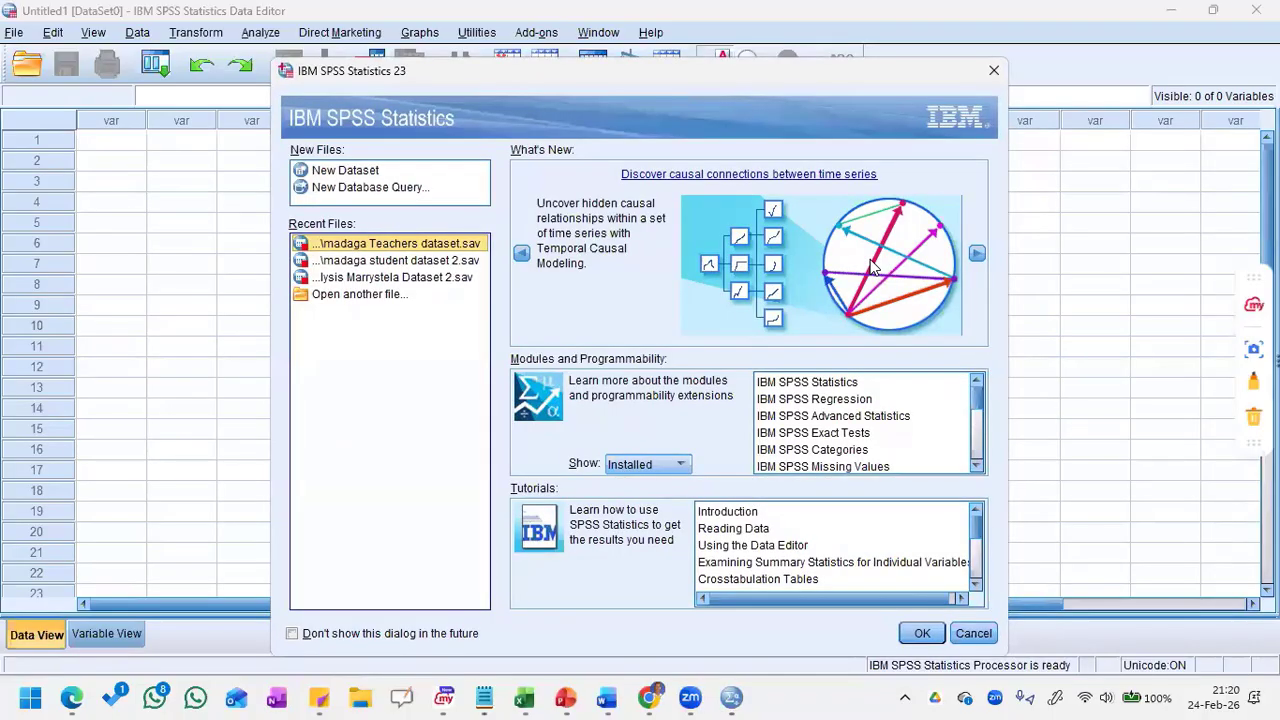
pyautogui.click(1256, 399)
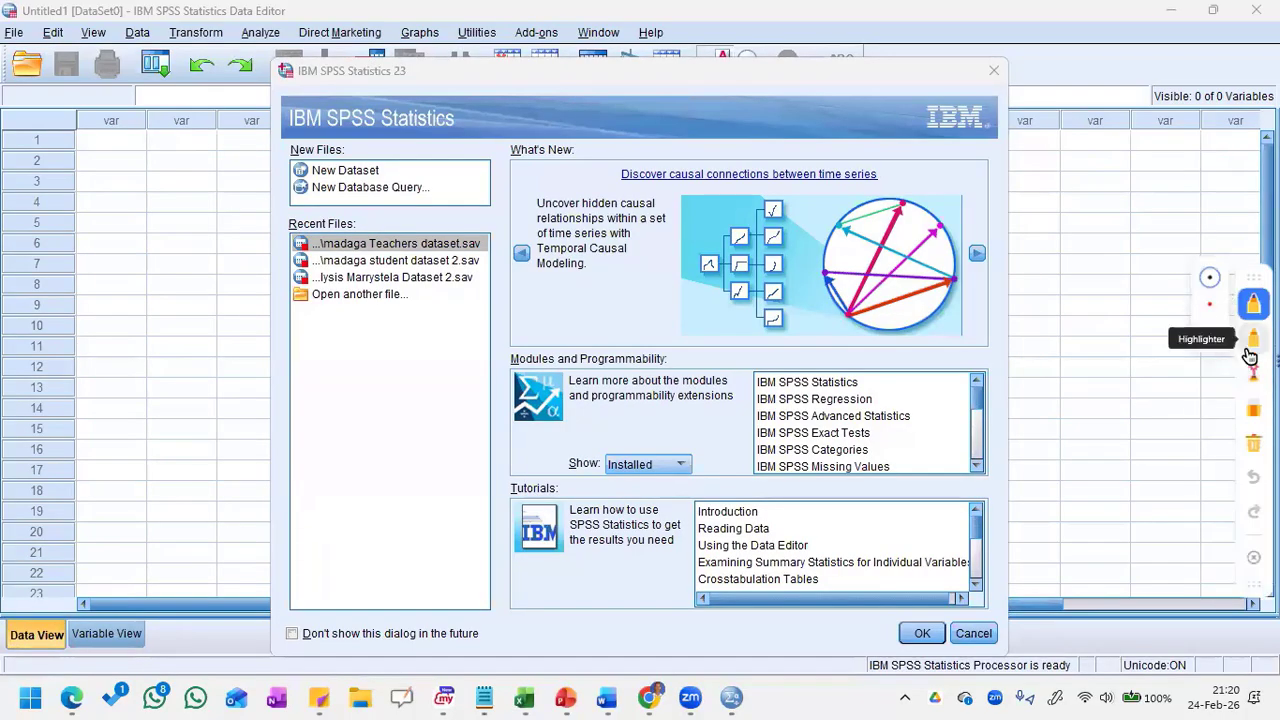
pyautogui.click(1255, 348)
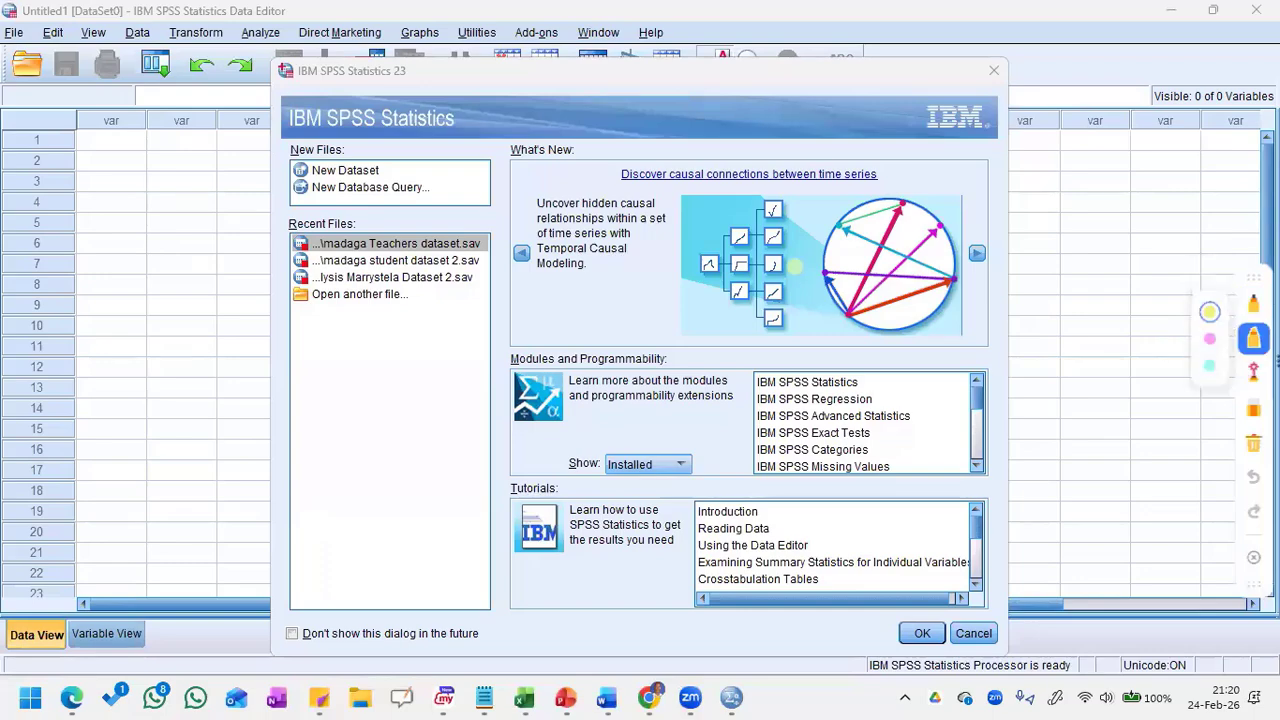
pyautogui.doubleClick(362, 171)
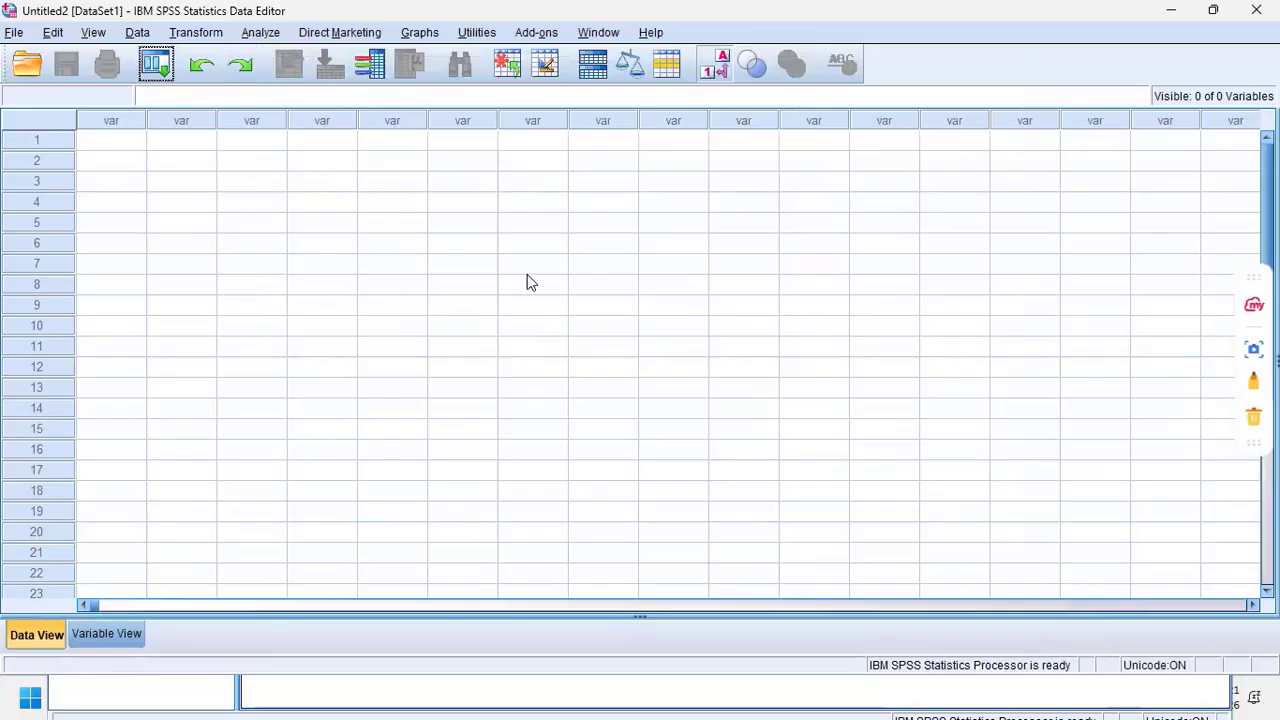
# Step: Arrange the Output viewer and the new dataset's Data Editor side by side, with the output in the left half
pyautogui.click(1170, 10)
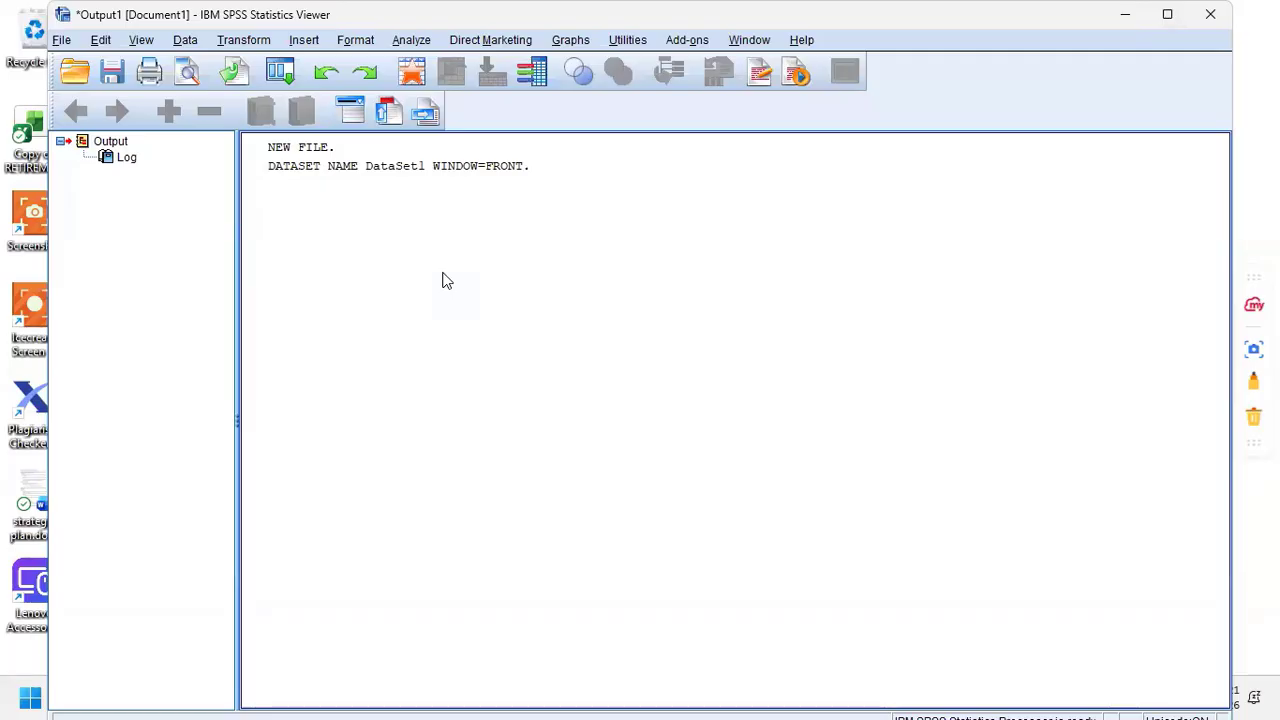
pyautogui.press('super+Left')
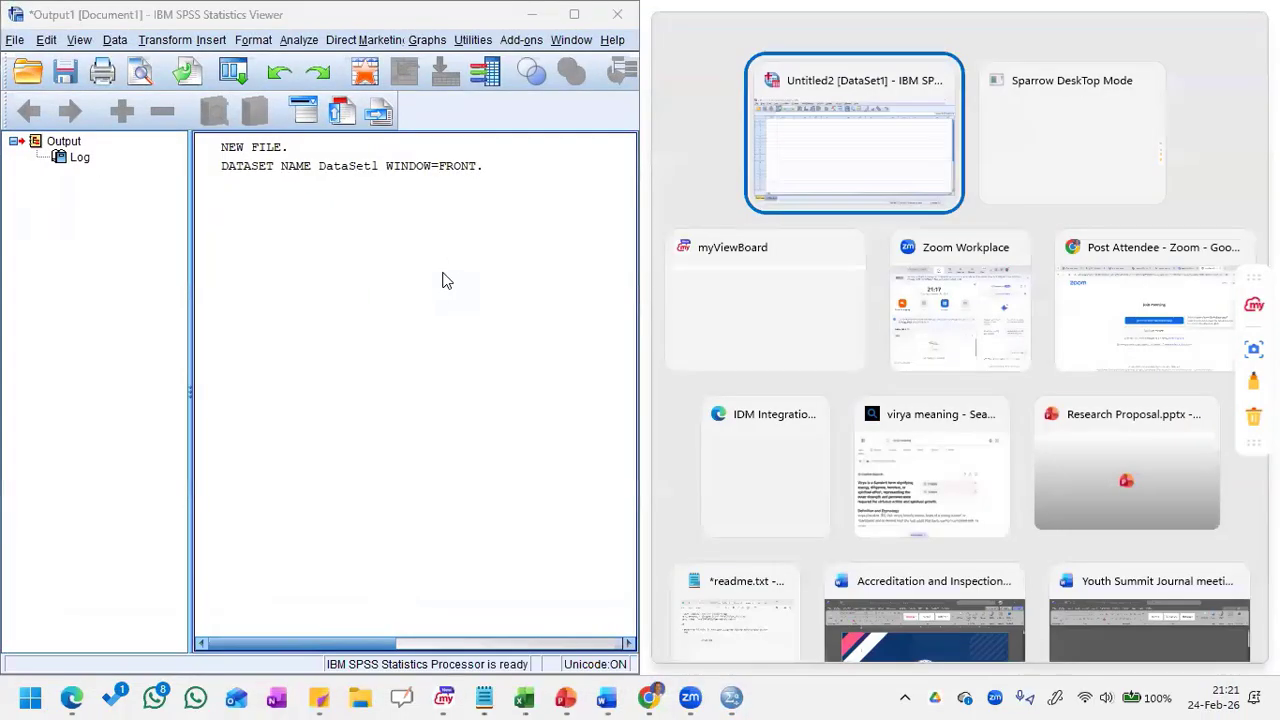
pyautogui.click(877, 133)
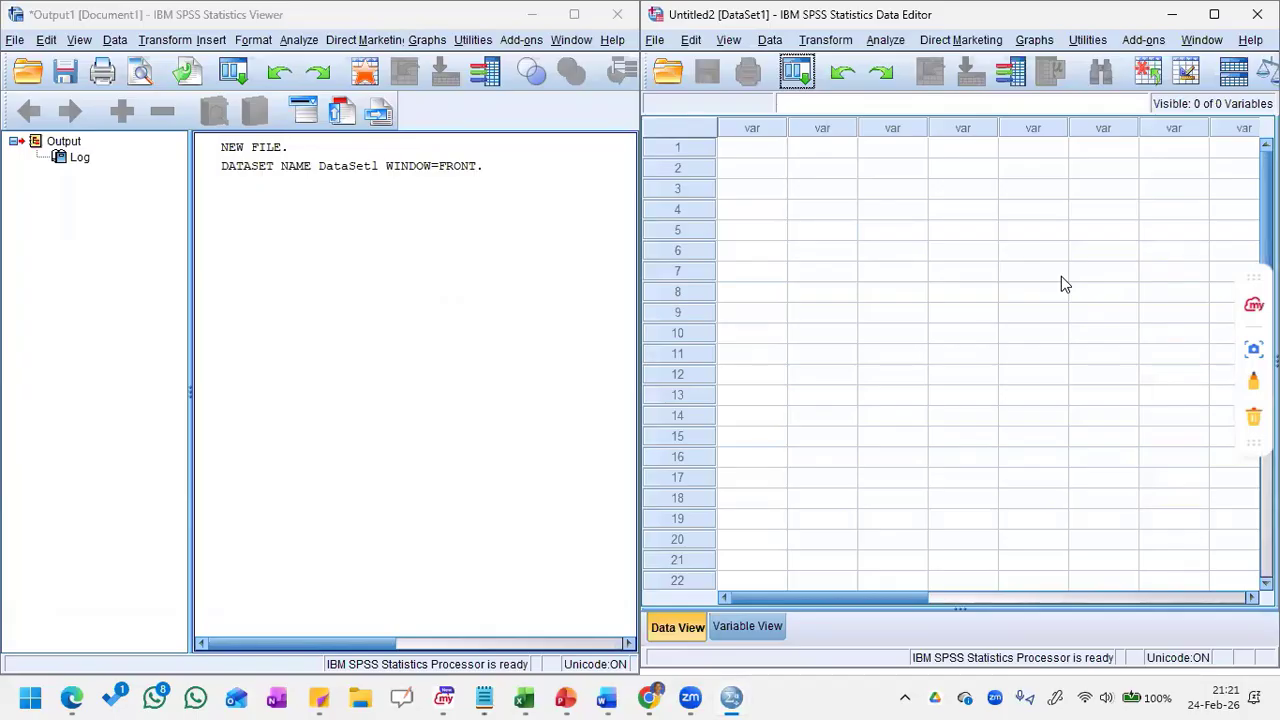
# Step: Glance through the Data Editor's file commands and maximize the Data Editor window
pyautogui.click(655, 41)
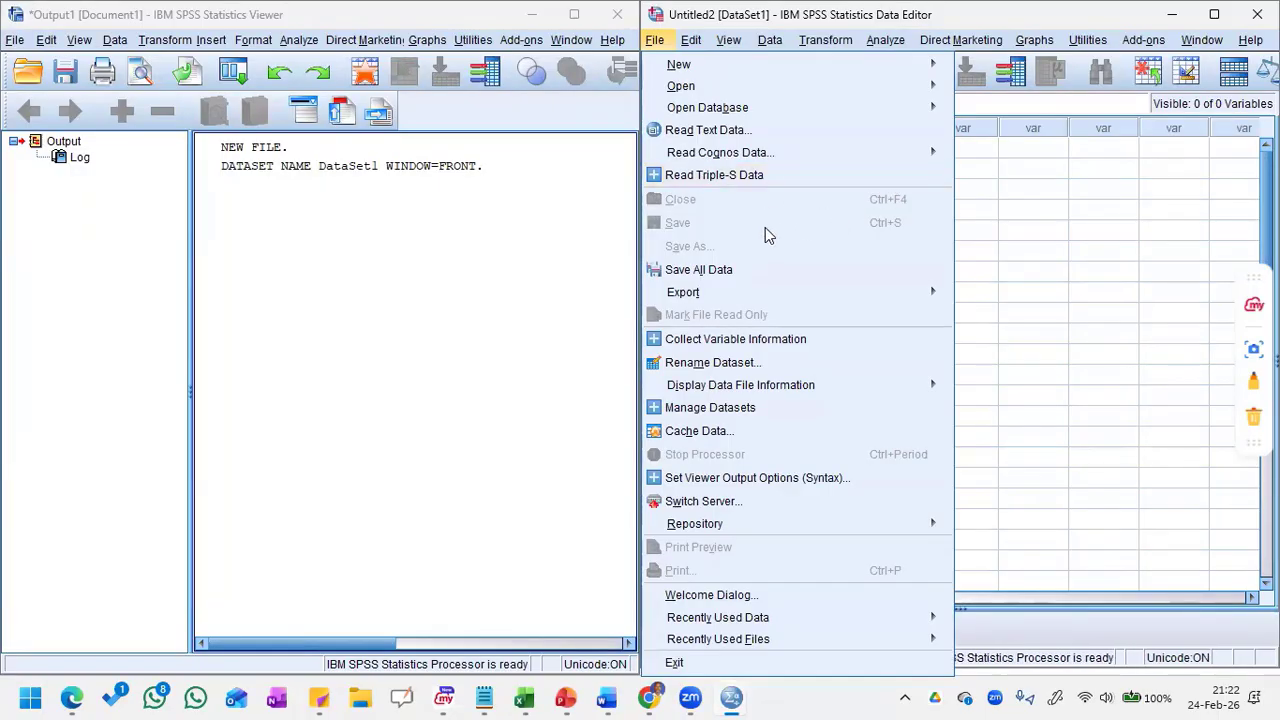
pyautogui.click(1057, 252)
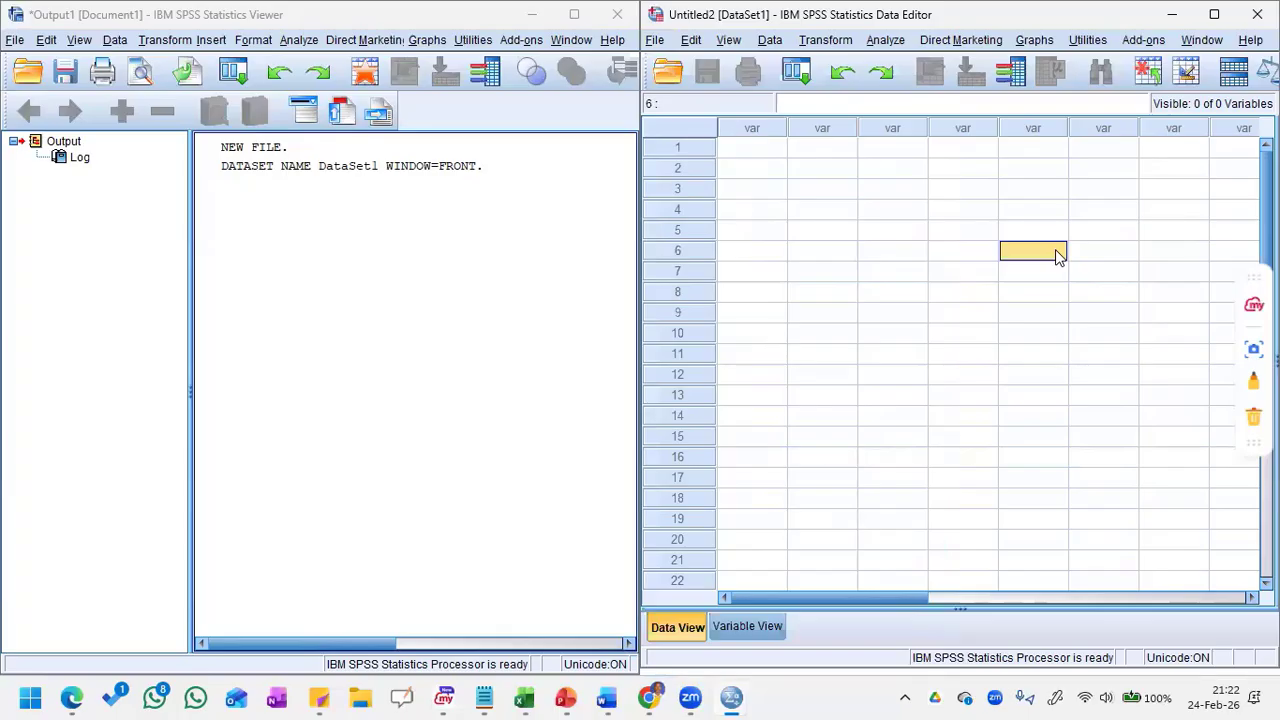
pyautogui.click(1215, 15)
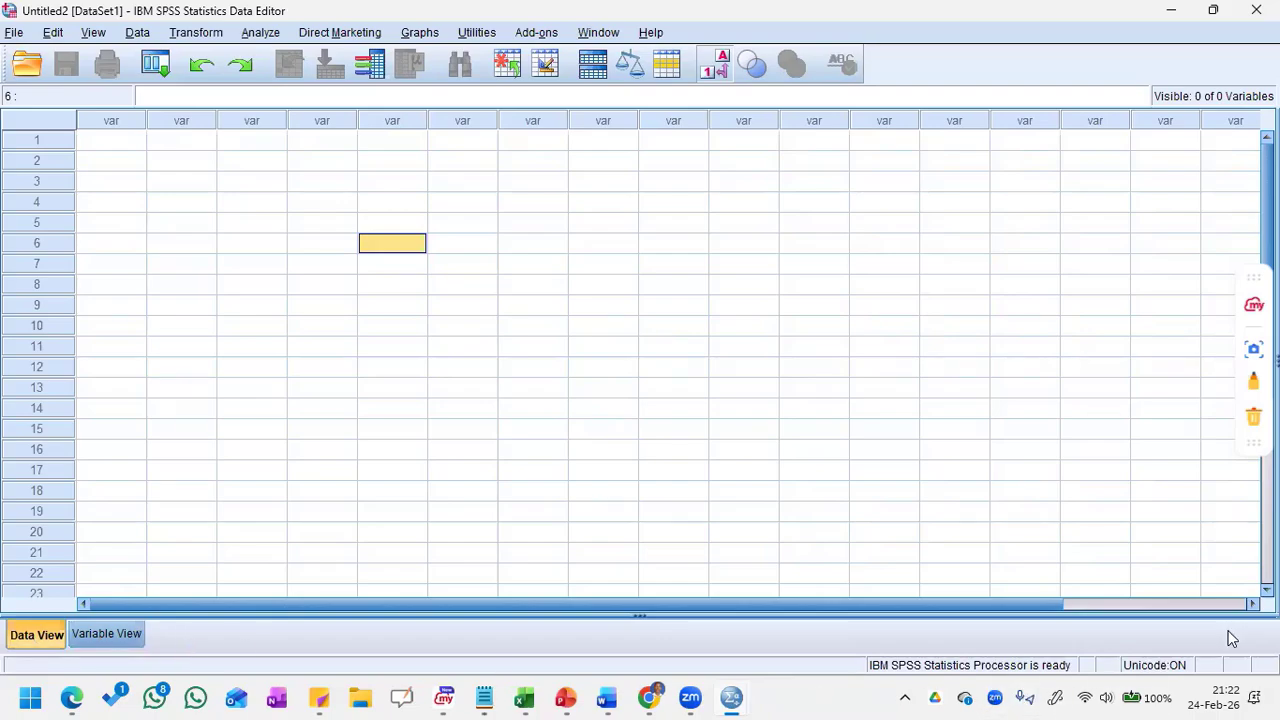
pyautogui.click(1078, 498)
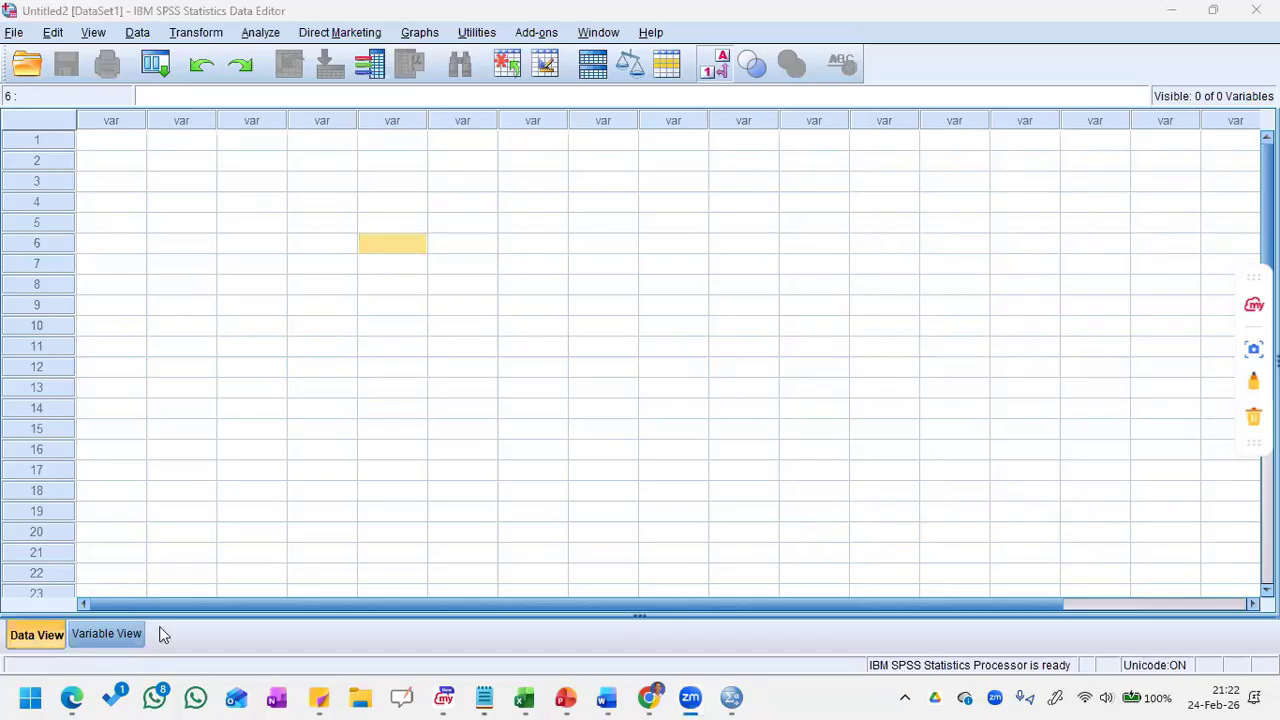
# Step: Compare the empty dataset's Data View and Variable View, finishing in Variable View
pyautogui.click(45, 640)
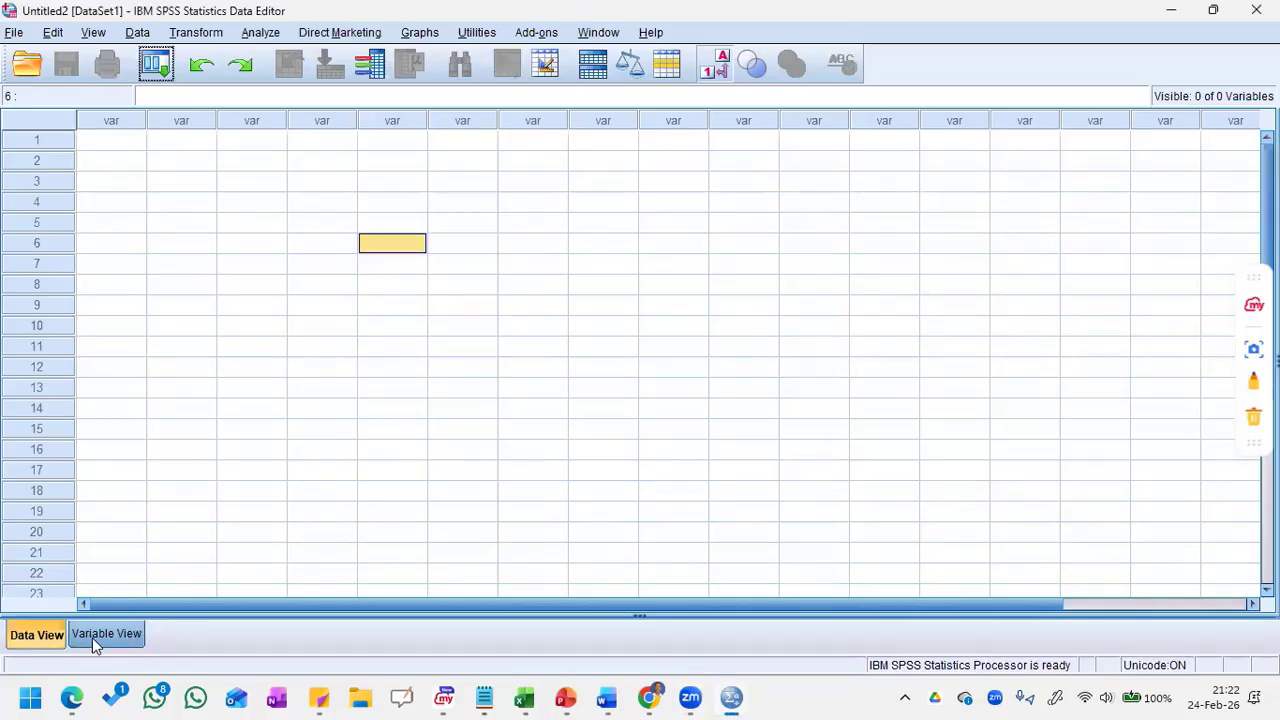
pyautogui.click(92, 637)
pyautogui.click(34, 638)
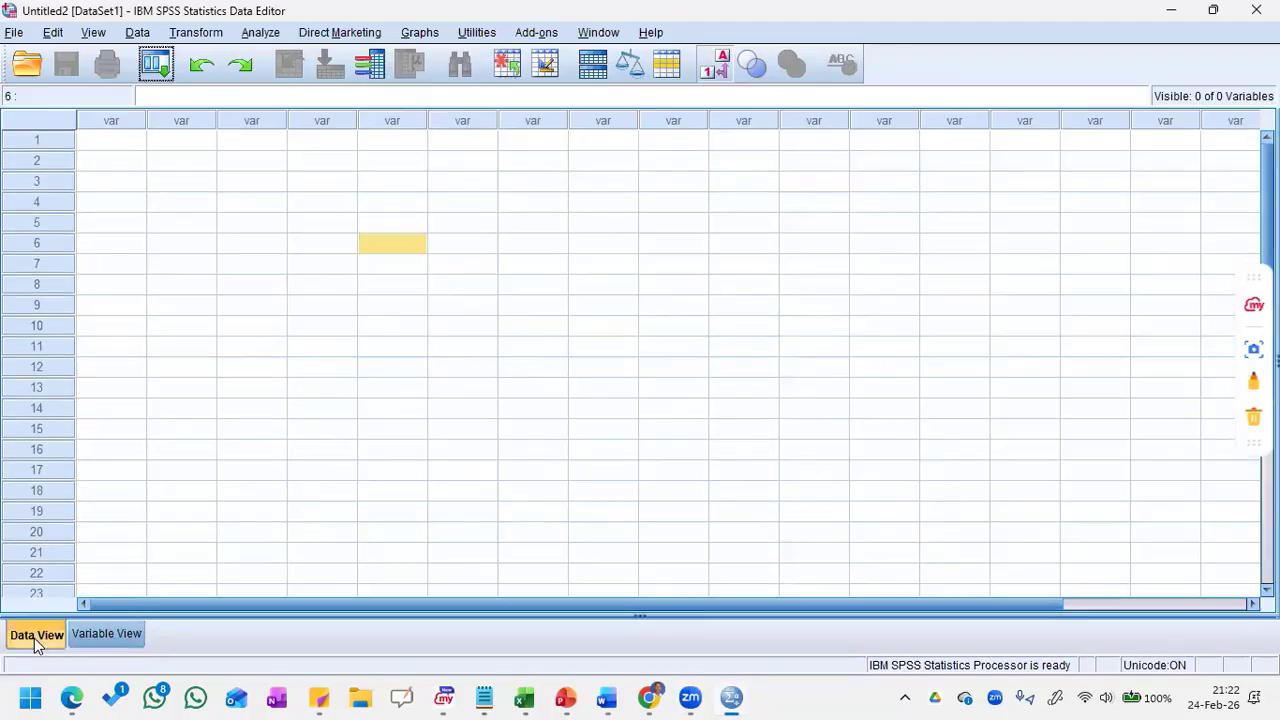
pyautogui.click(90, 639)
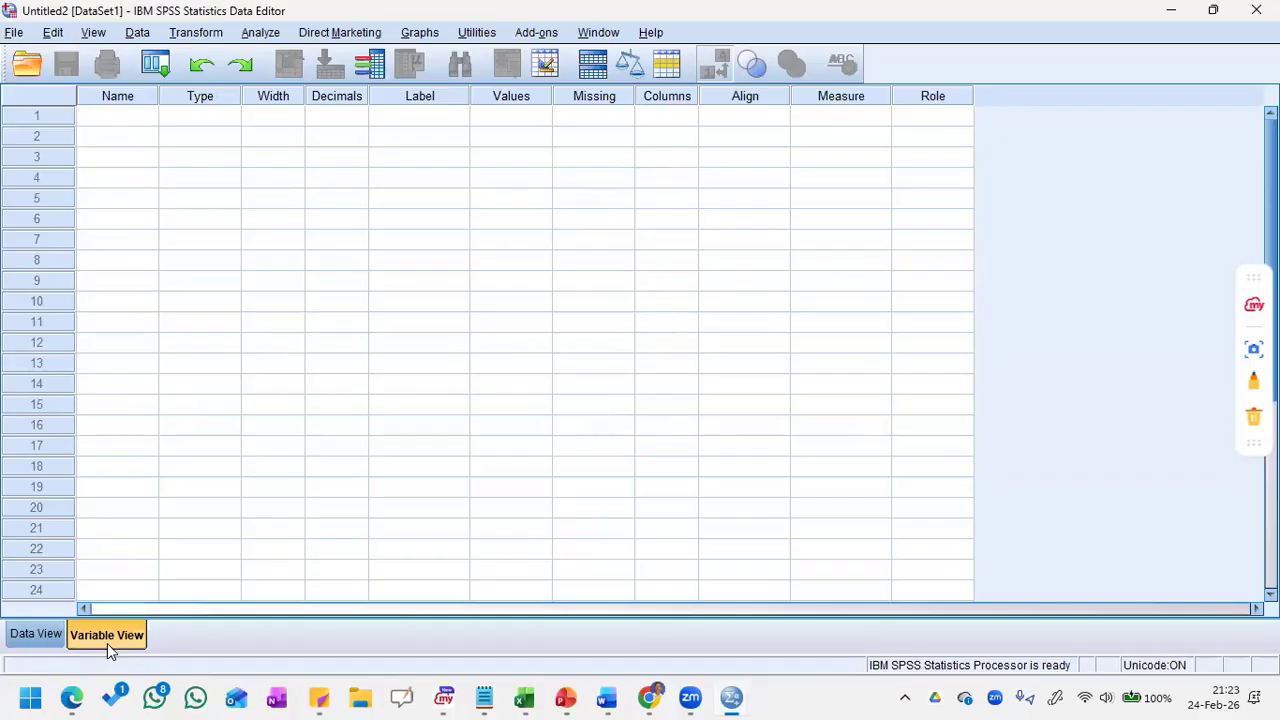
pyautogui.click(44, 639)
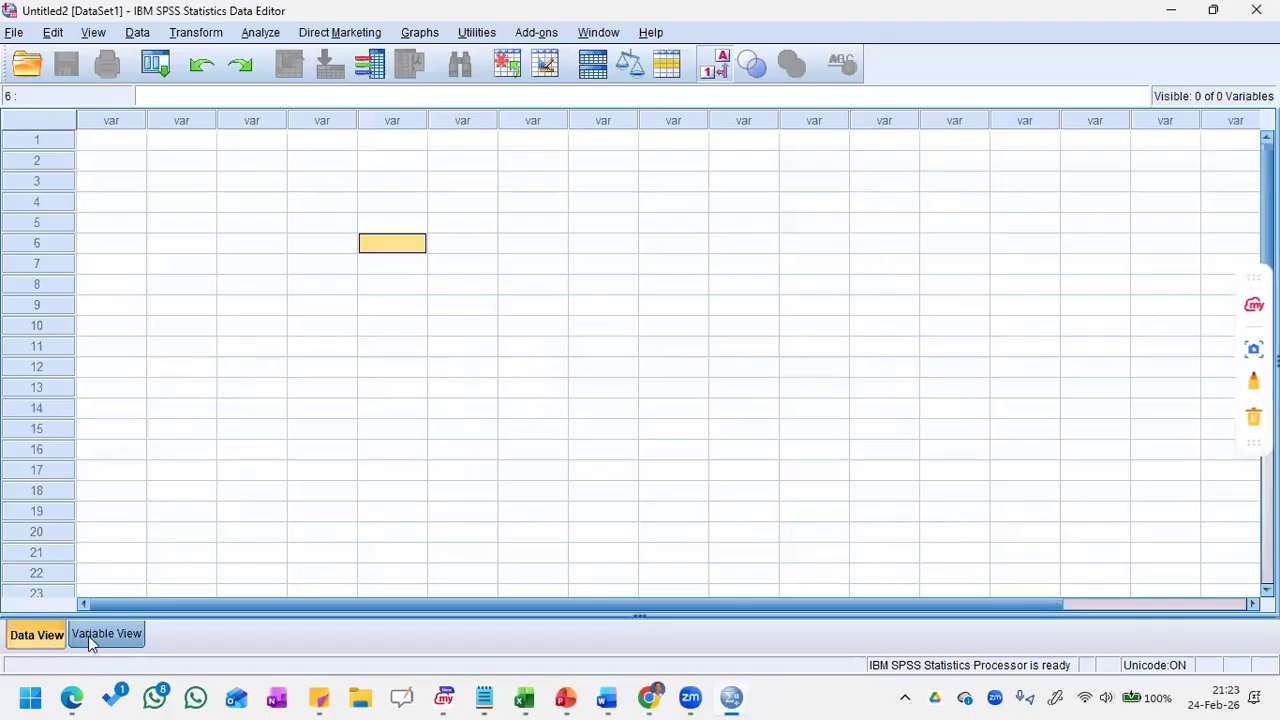
pyautogui.click(90, 641)
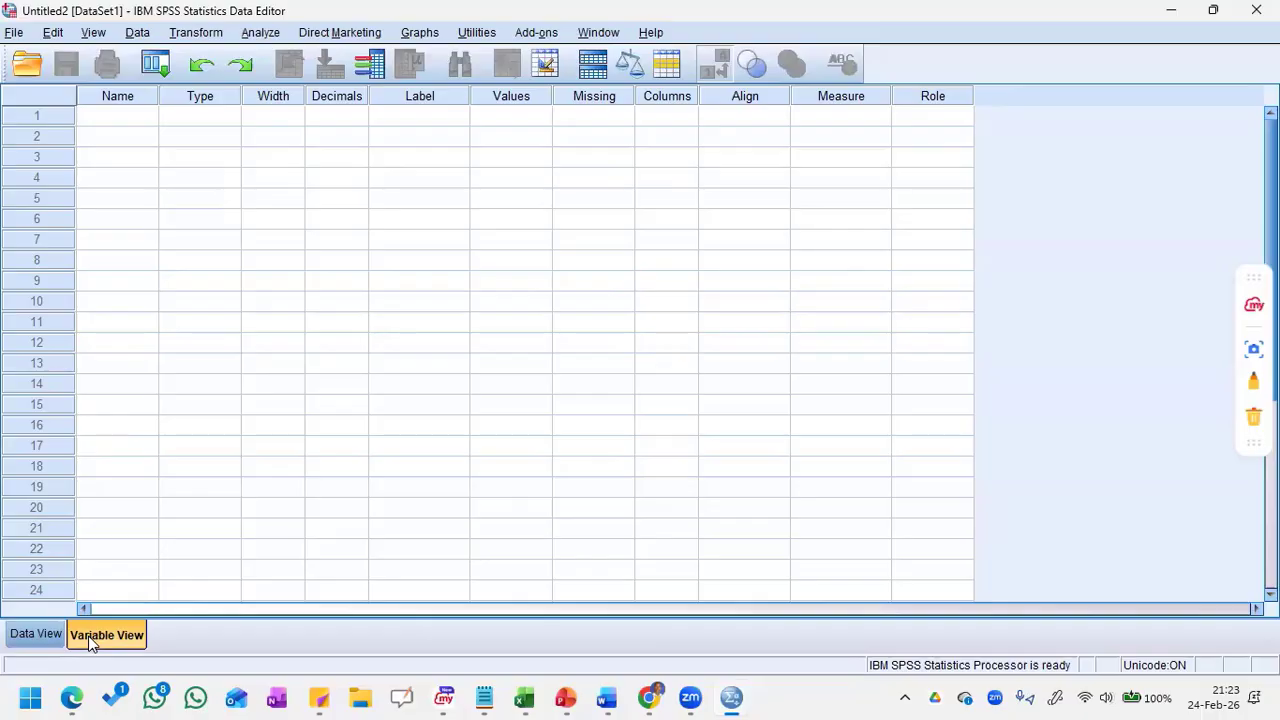
# Step: Define the first variable in row 1 with the name Gender
pyautogui.click(143, 118)
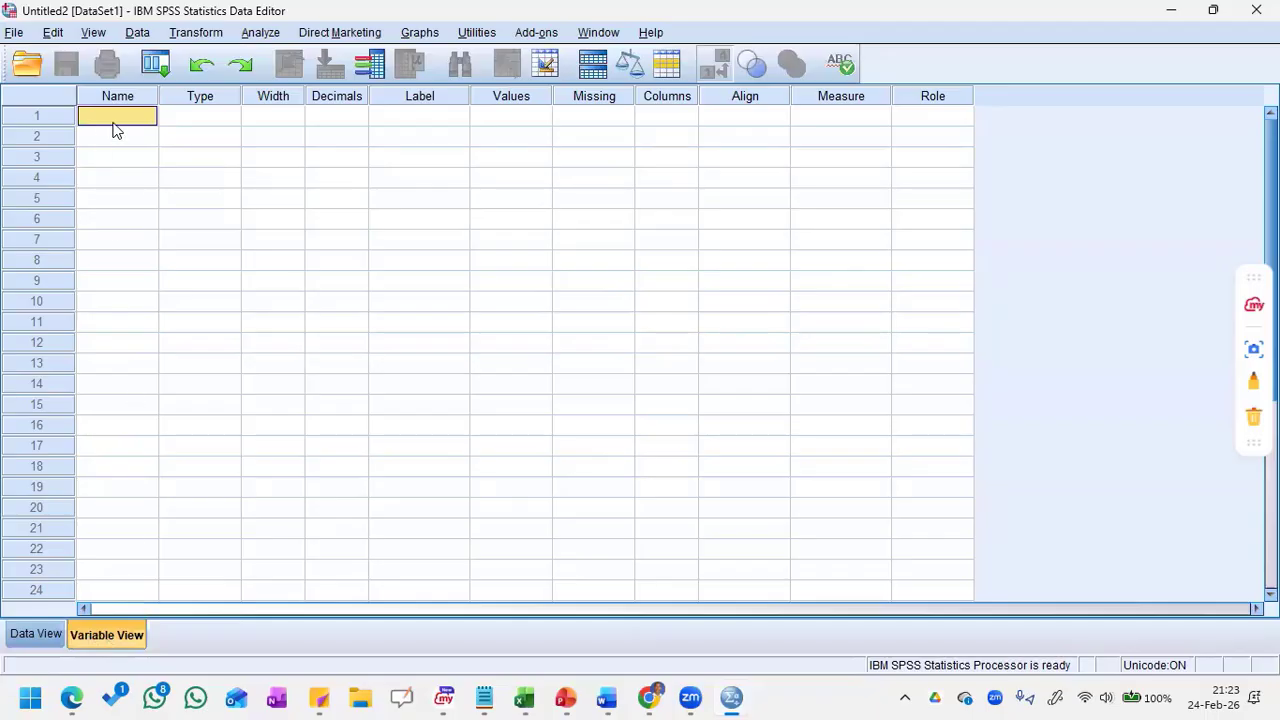
pyautogui.write('Gendo')
pyautogui.click(206, 115)
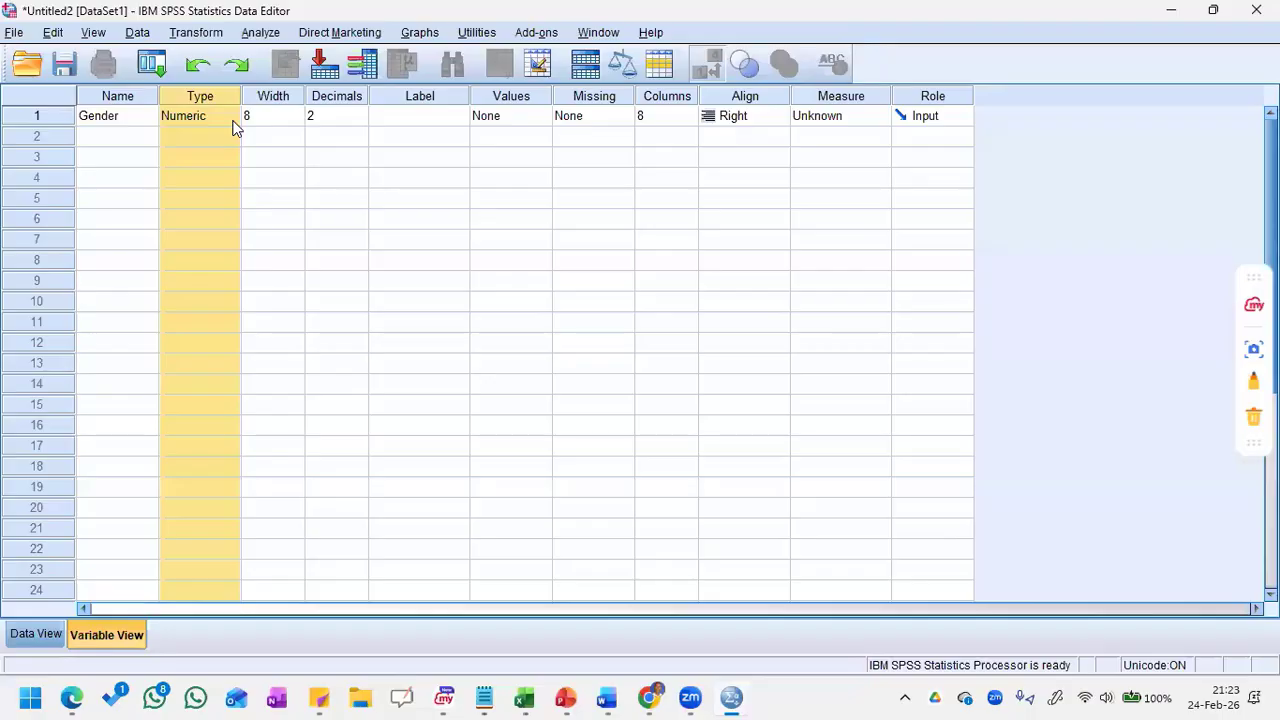
# Step: Label the Gender variable "Participant Gender" and widen the Label column to fit the full text
pyautogui.click(419, 118)
pyautogui.write('Part')
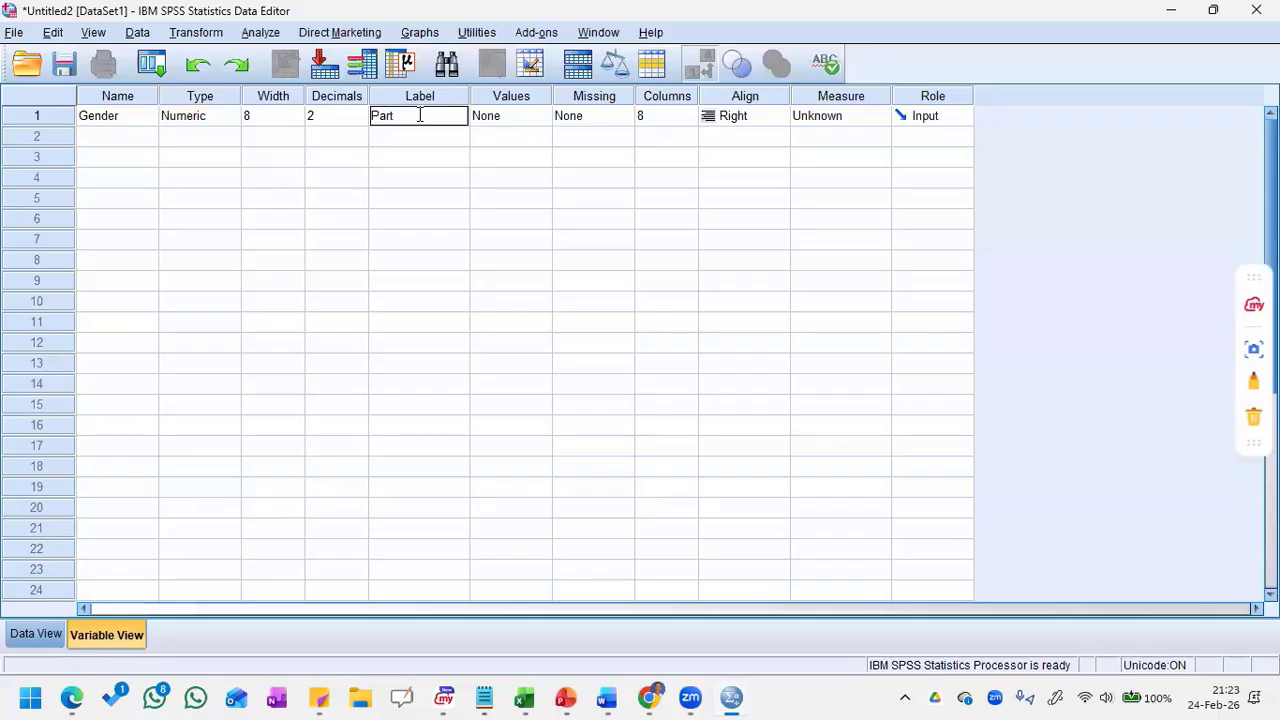
pyautogui.write('icipant Gender')
pyautogui.click(466, 162)
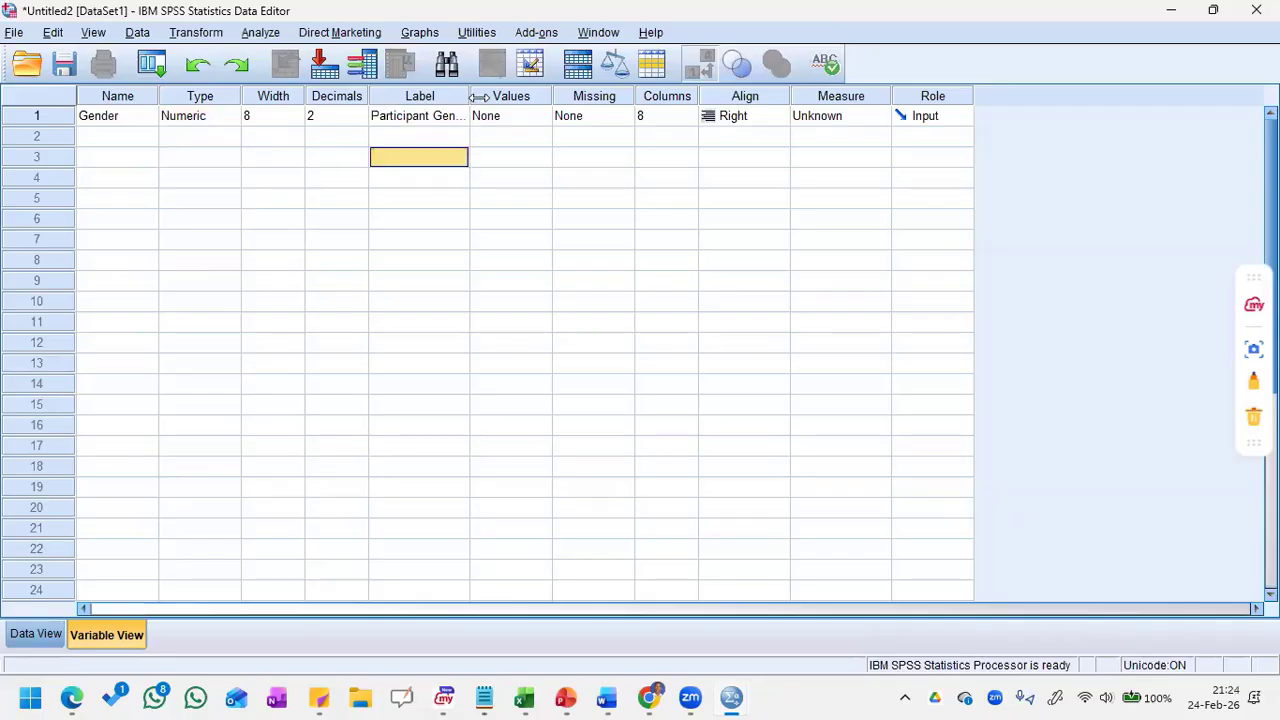
pyautogui.moveTo(470, 96); pyautogui.dragTo(511, 96)
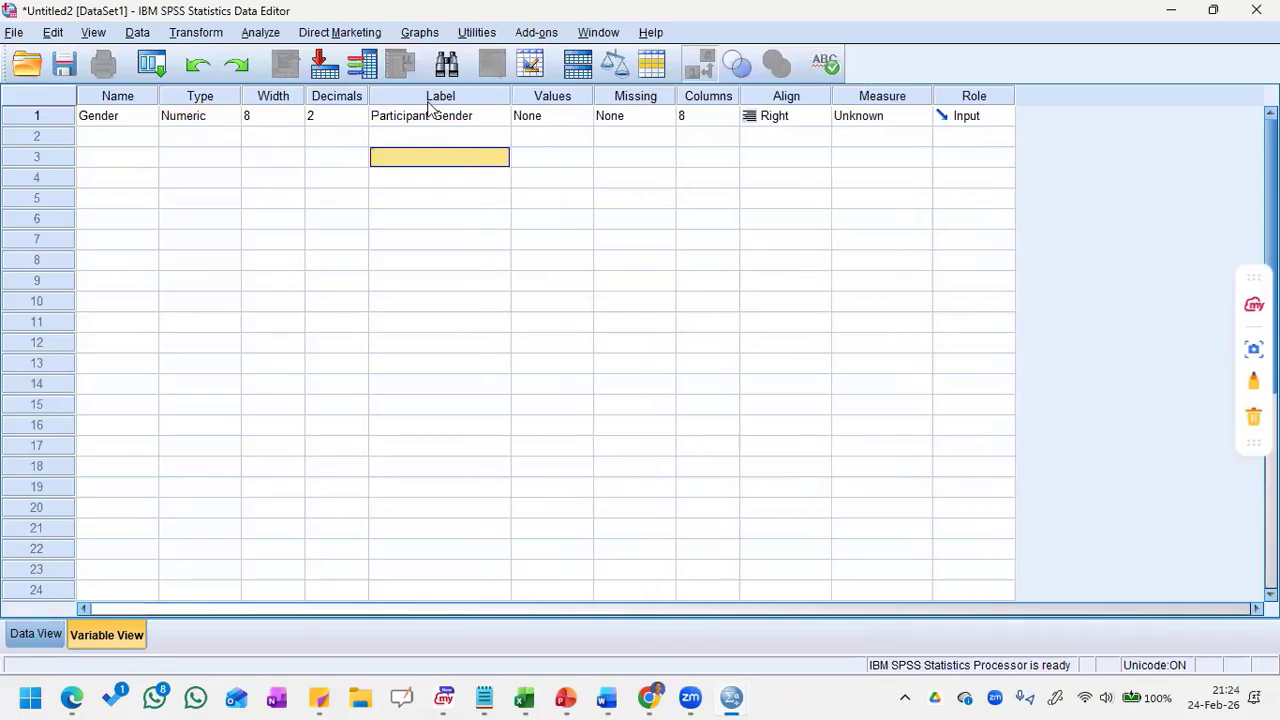
# Step: Add a value label to the Gender variable that codes 1 as "Male"
pyautogui.click(546, 123)
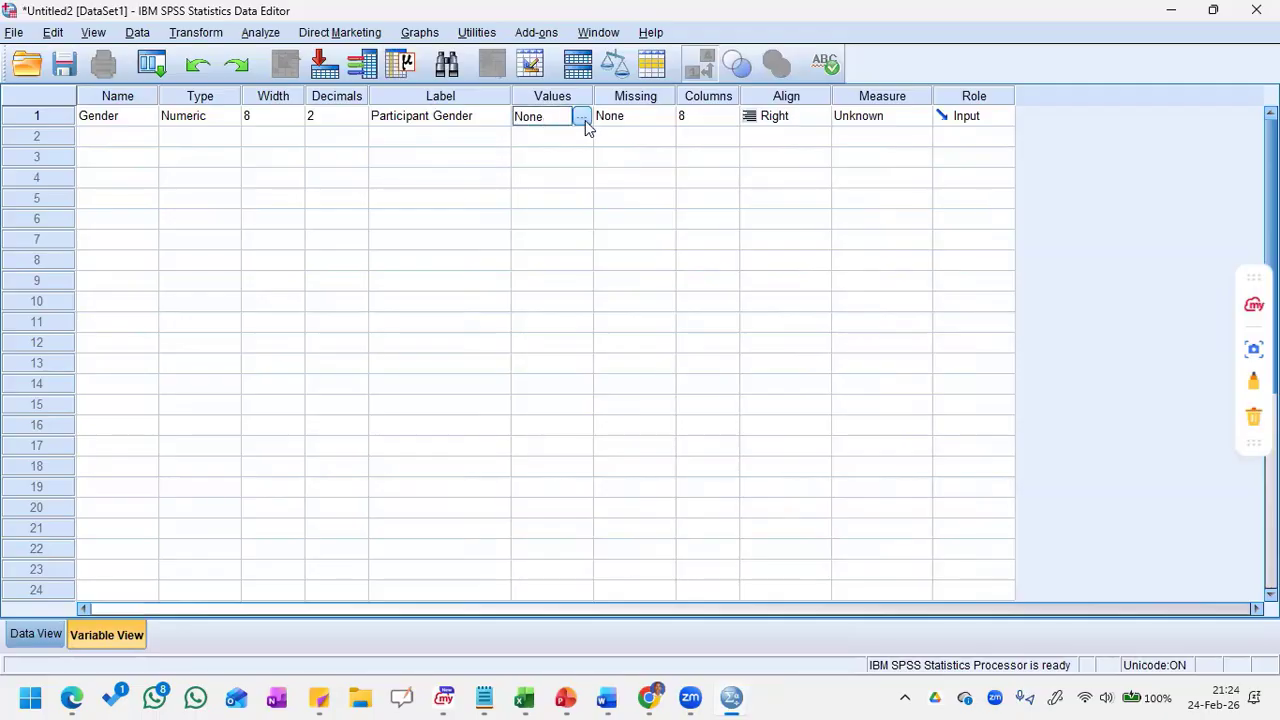
pyautogui.click(581, 118)
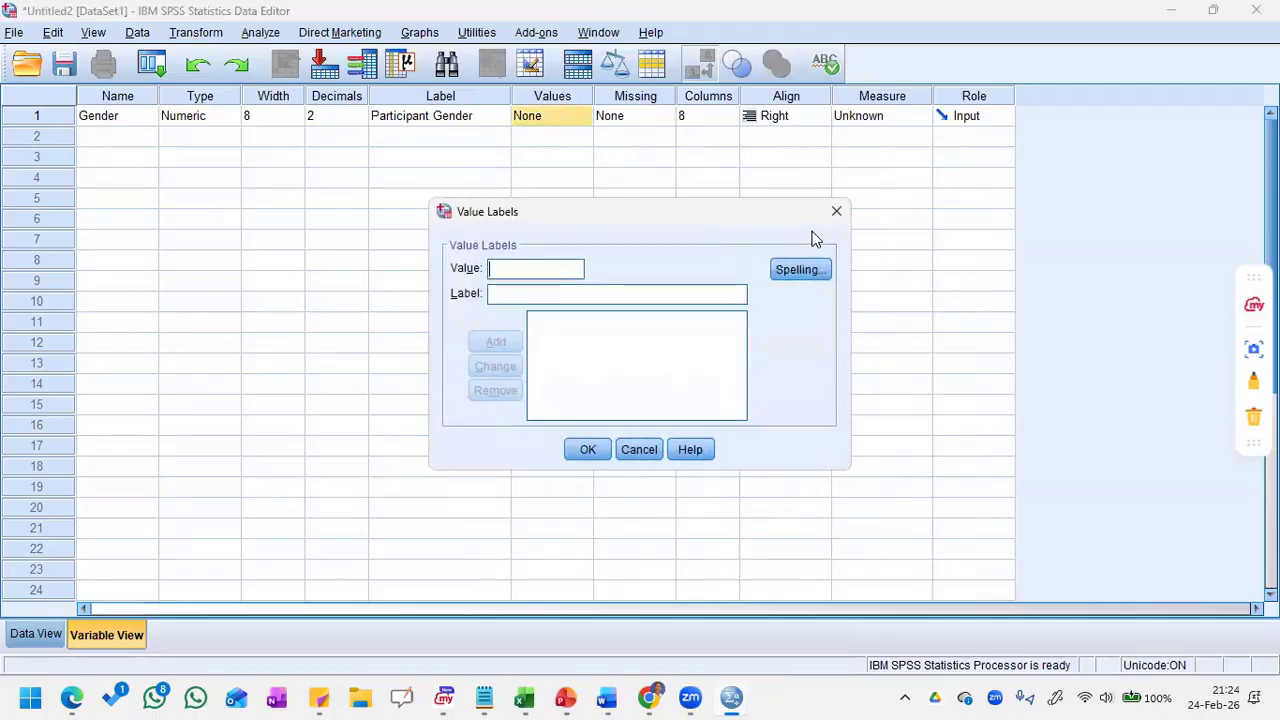
pyautogui.click(836, 211)
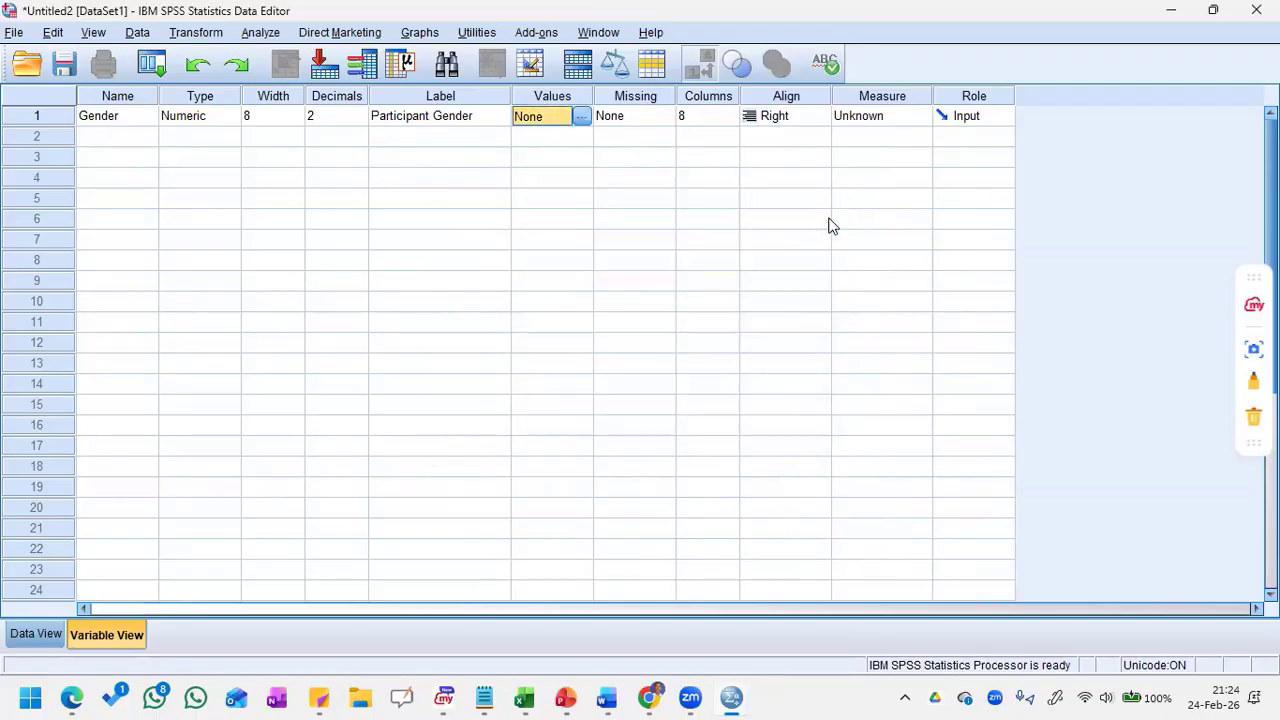
pyautogui.click(583, 118)
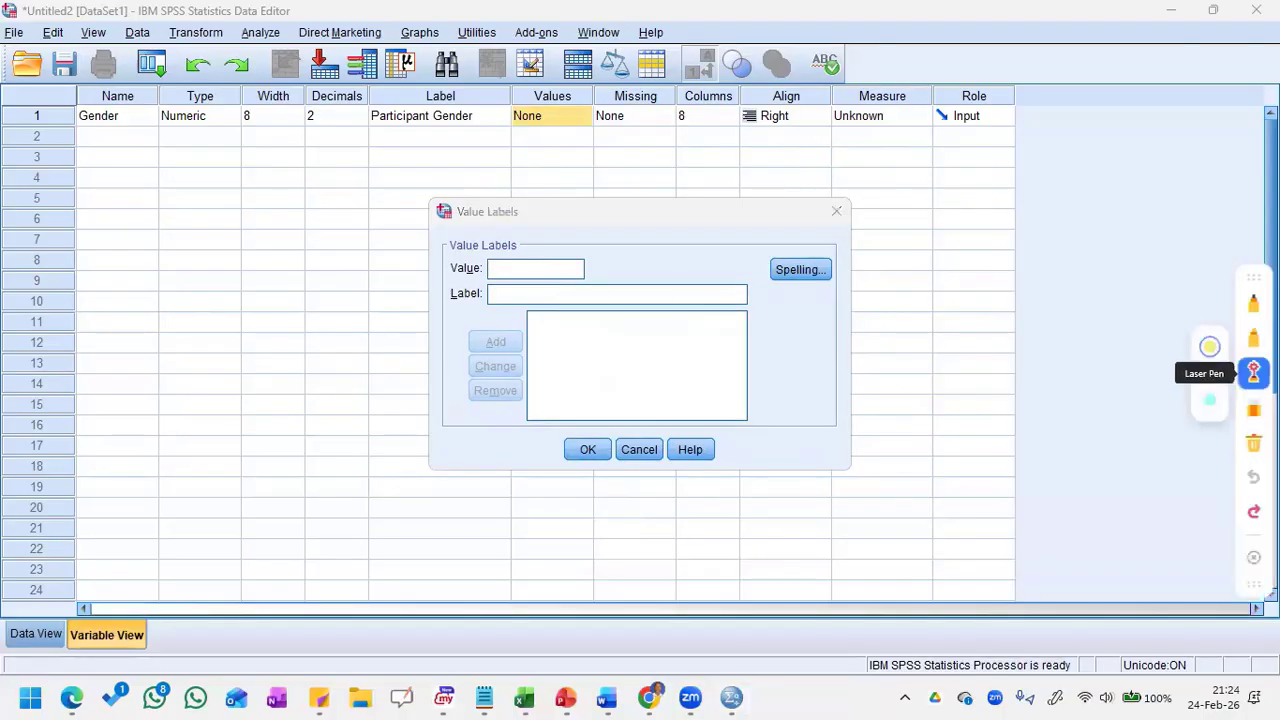
pyautogui.write('1')
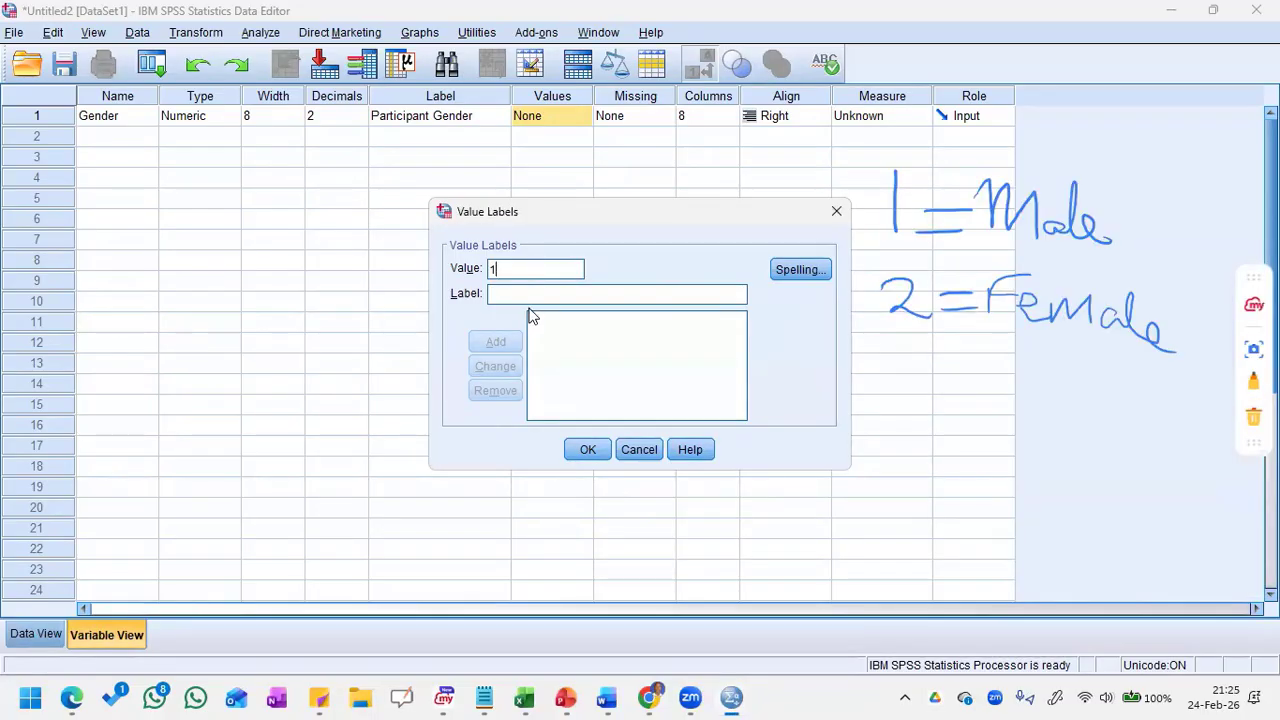
pyautogui.click(519, 293)
pyautogui.write('M')
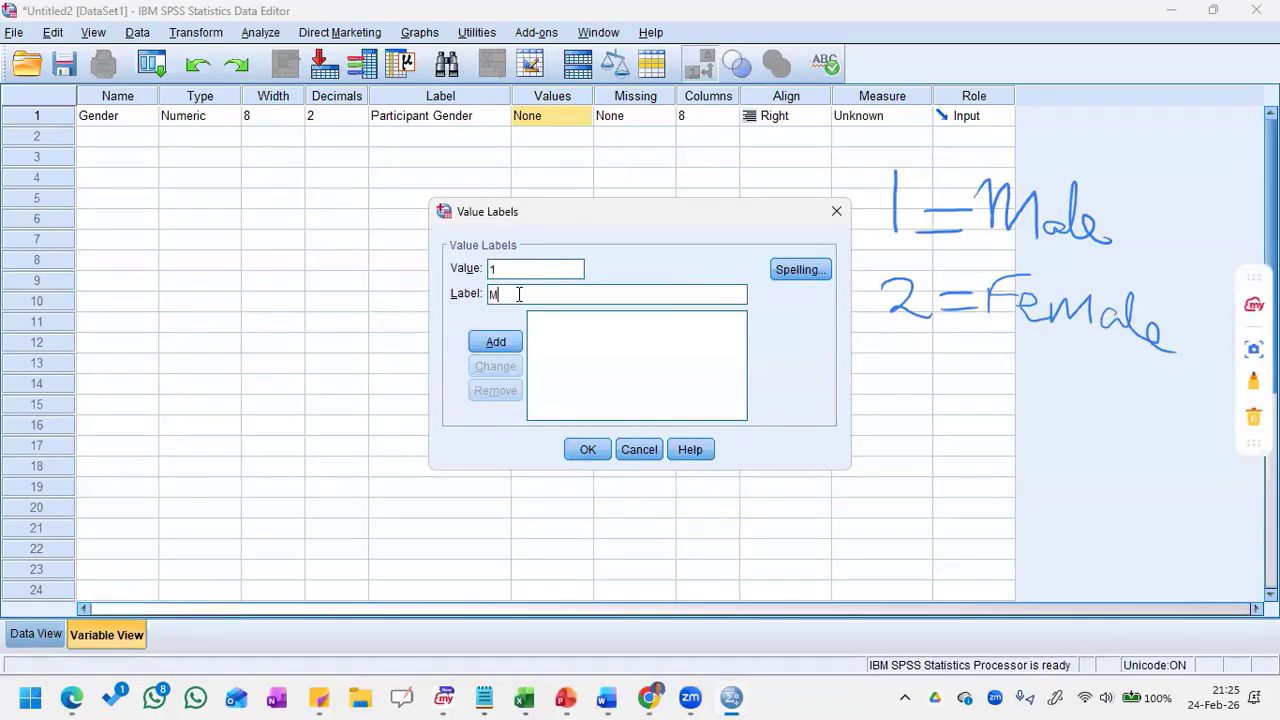
pyautogui.write('ale')
pyautogui.click(490, 346)
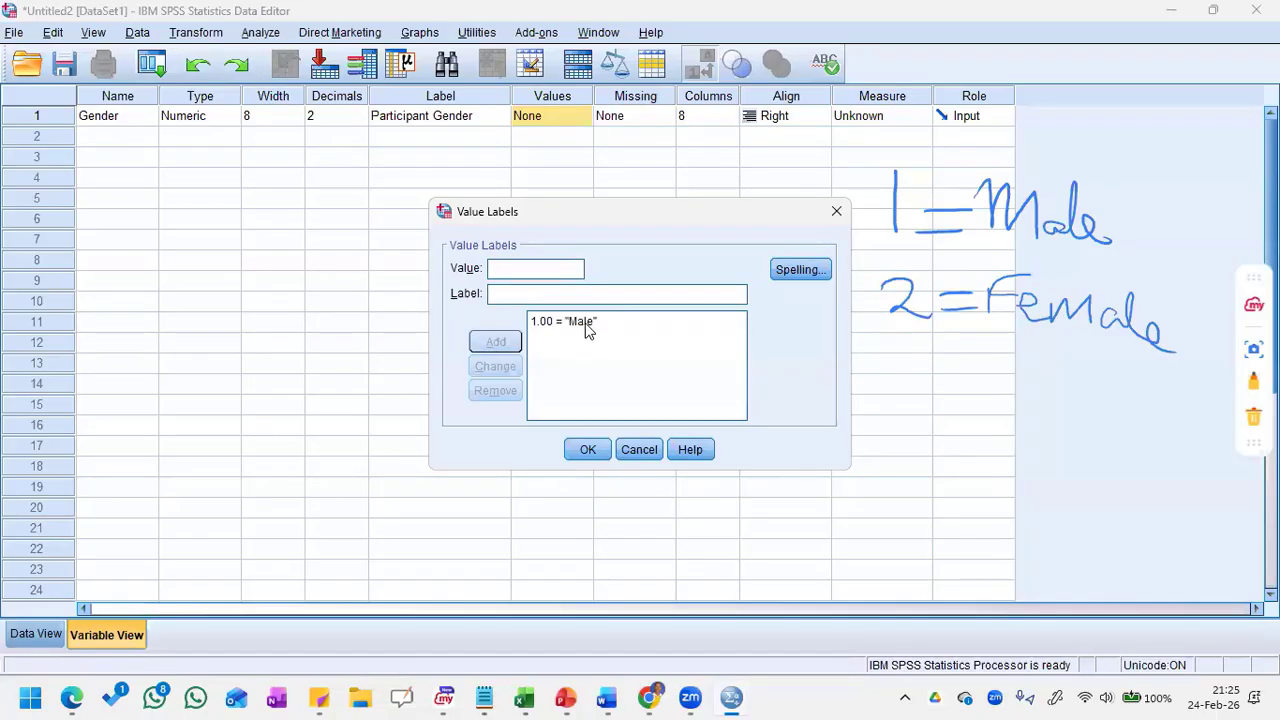
# Step: Add a second Gender value label coding 2 as "Female" and apply the value labels
pyautogui.write('2')
pyautogui.click(511, 297)
pyautogui.write('femala')
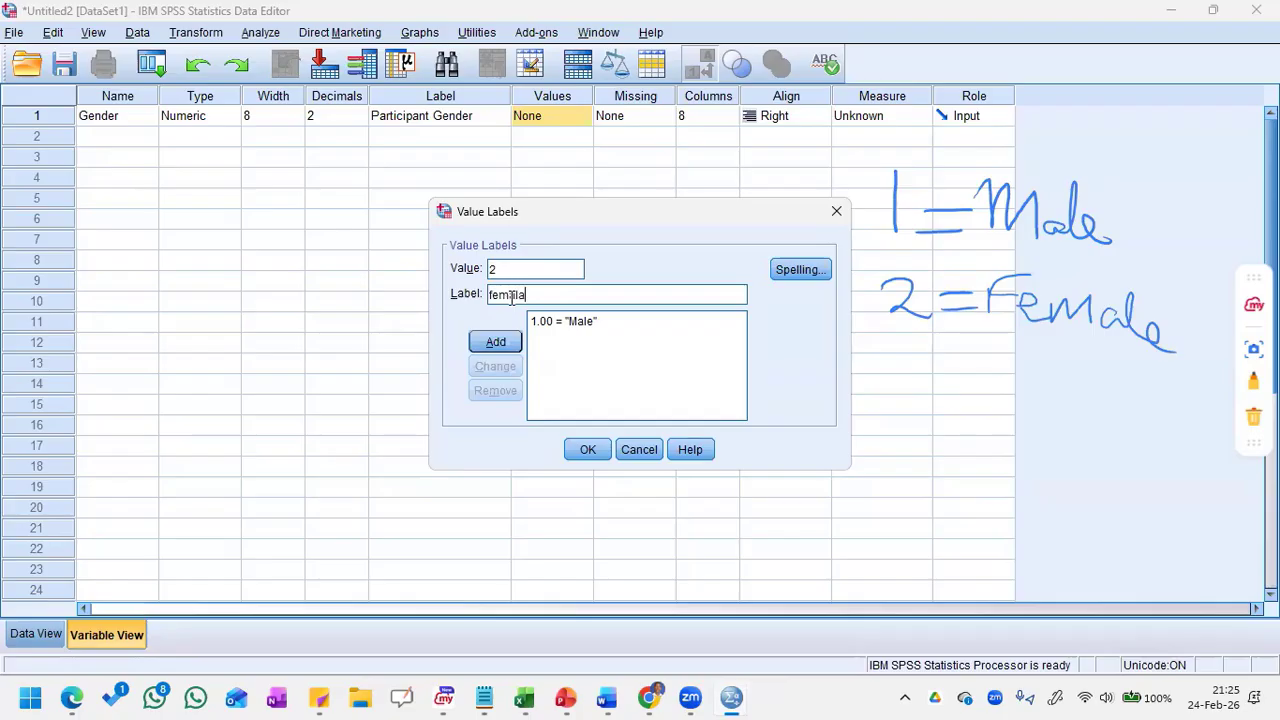
pyautogui.press('BackSpace')
pyautogui.press('BackSpace')
pyautogui.press('BackSpace')
pyautogui.press('BackSpace')
pyautogui.press('BackSpace')
pyautogui.press('BackSpace')
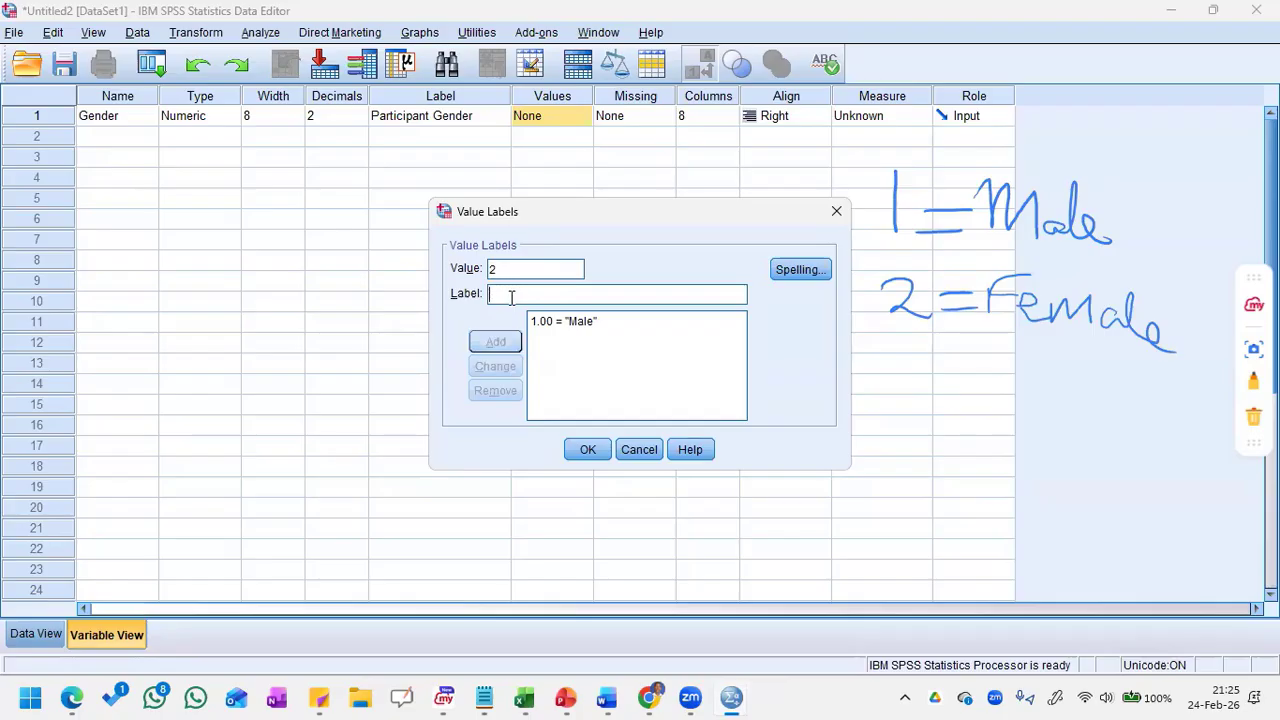
pyautogui.write('Femal')
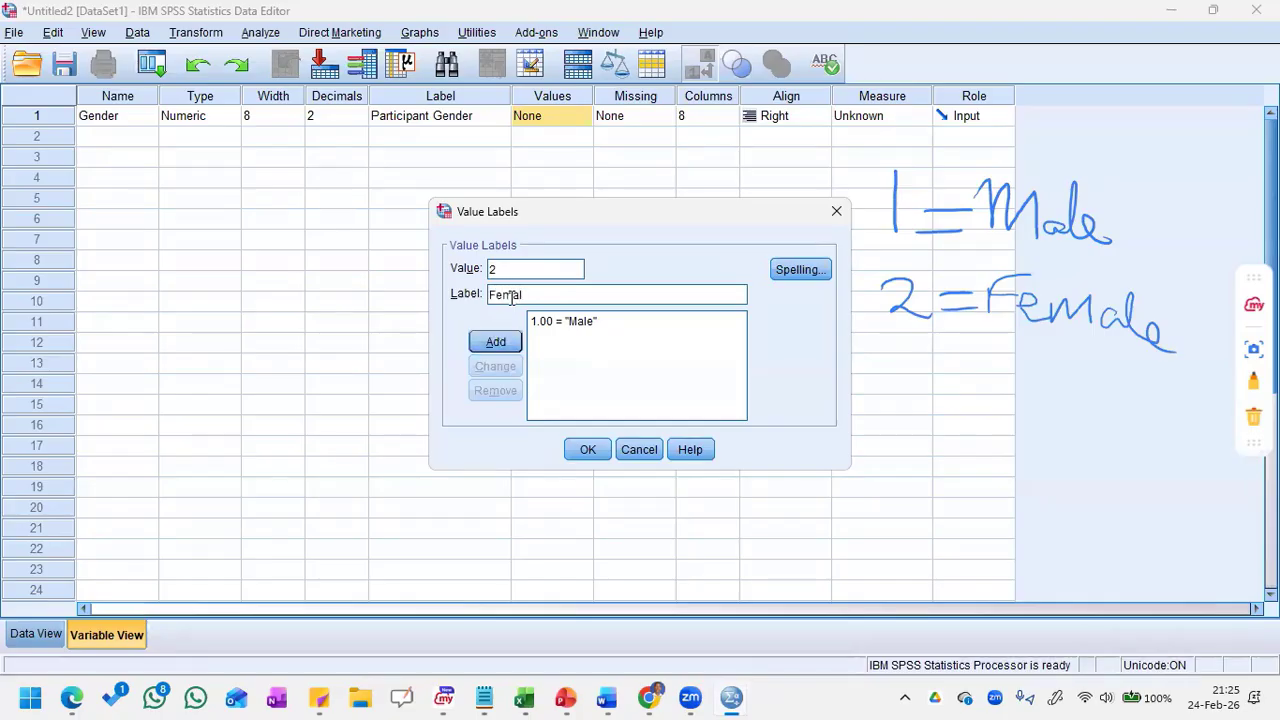
pyautogui.write('e')
pyautogui.click(500, 343)
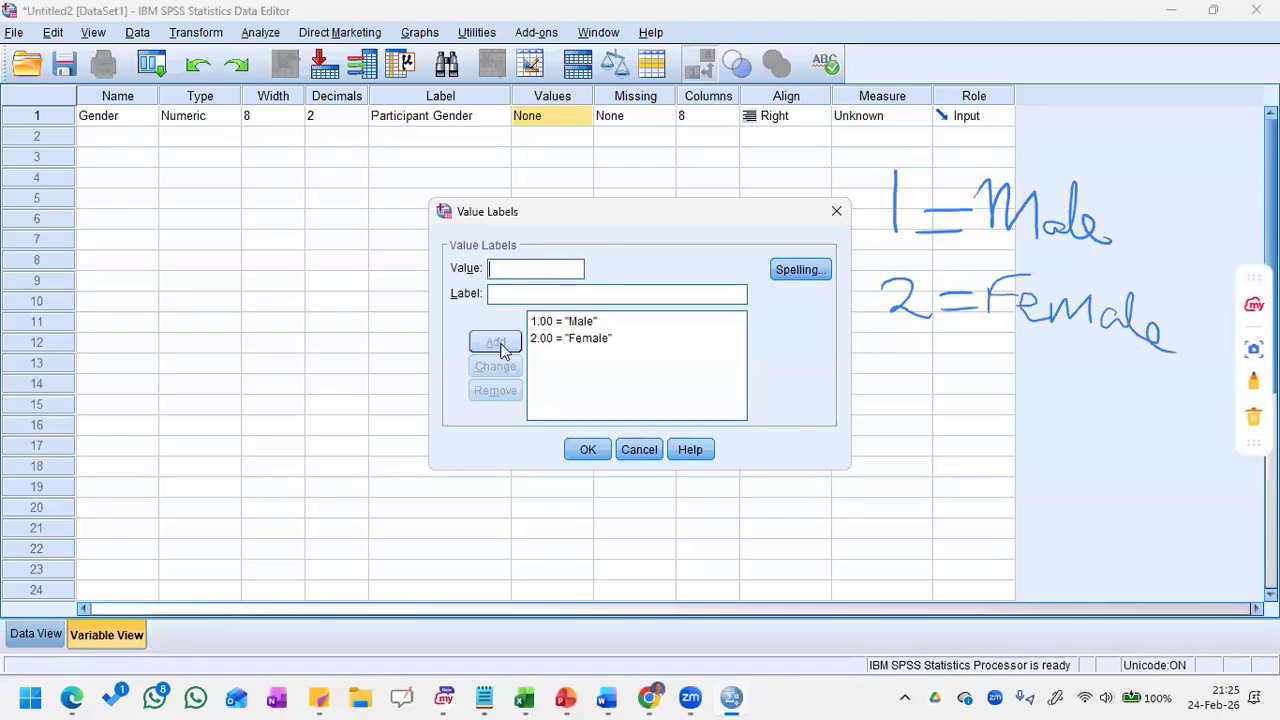
pyautogui.click(592, 458)
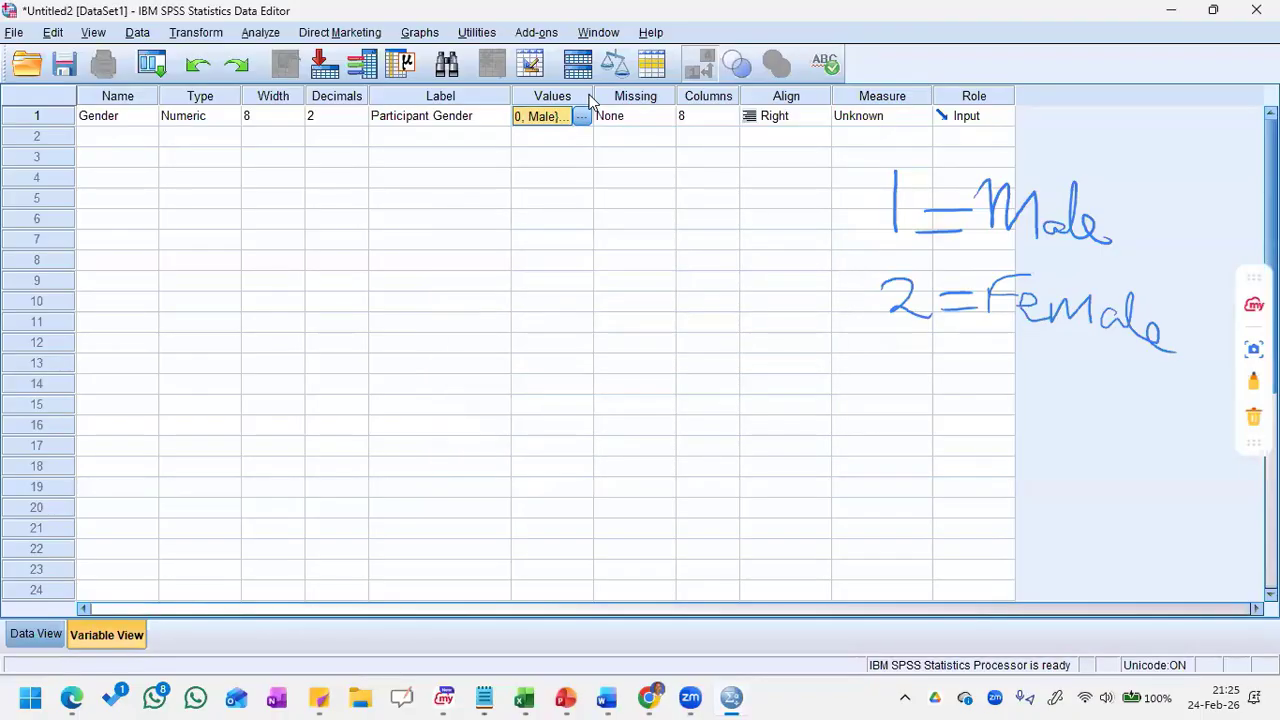
# Step: Widen the Values column and reopen the Gender variable's value labels to review the coding
pyautogui.moveTo(593, 96); pyautogui.dragTo(658, 97)
pyautogui.click(643, 116)
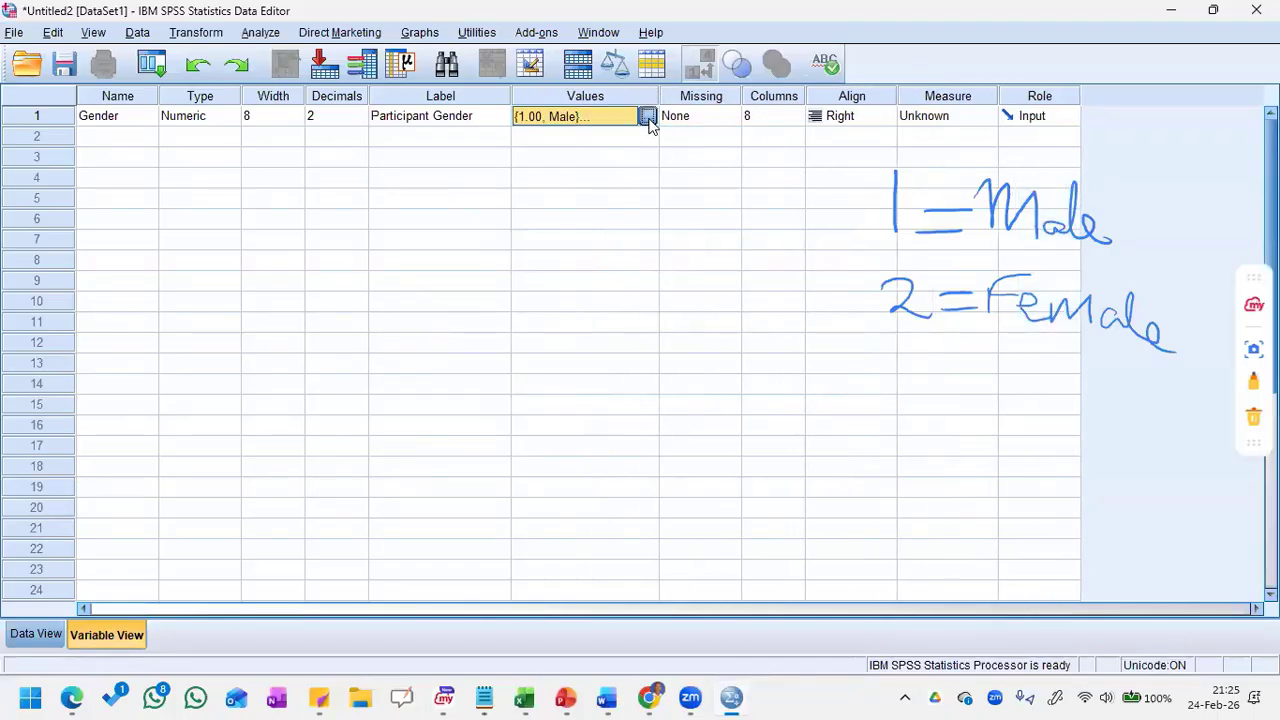
pyautogui.click(648, 116)
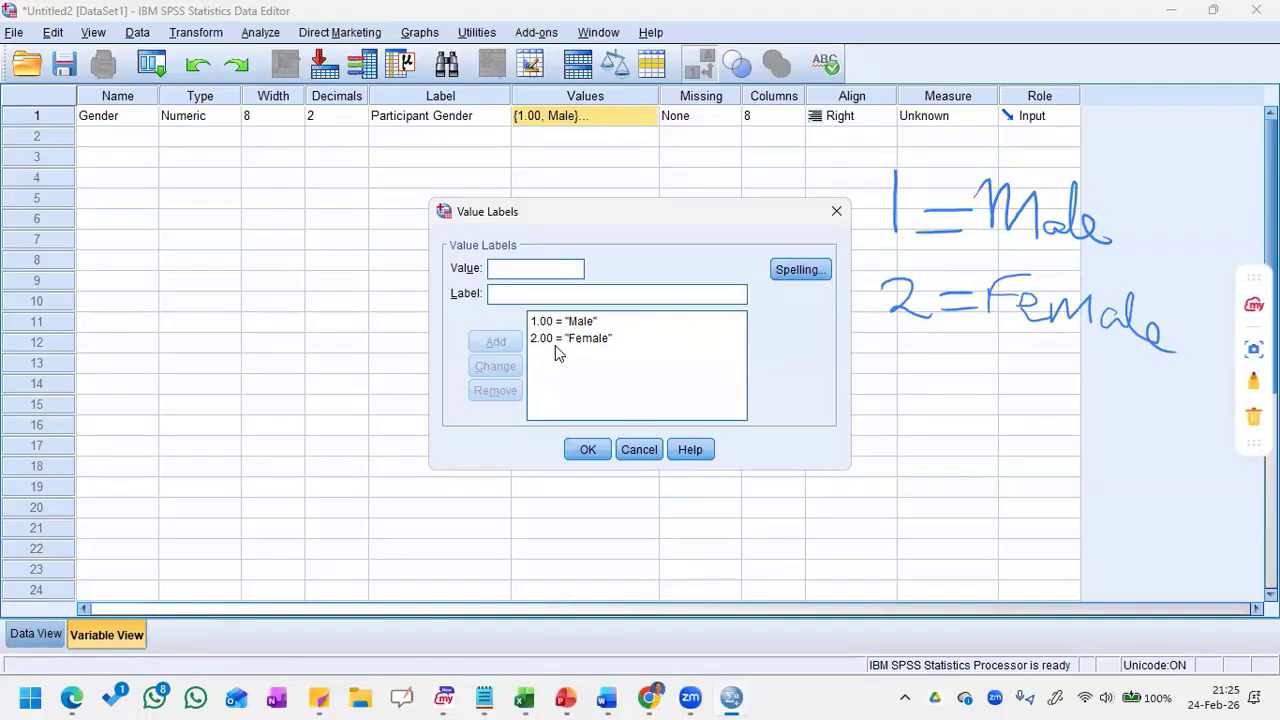
# Step: Close the value labels and set the Gender variable's decimals to 0
pyautogui.click(836, 211)
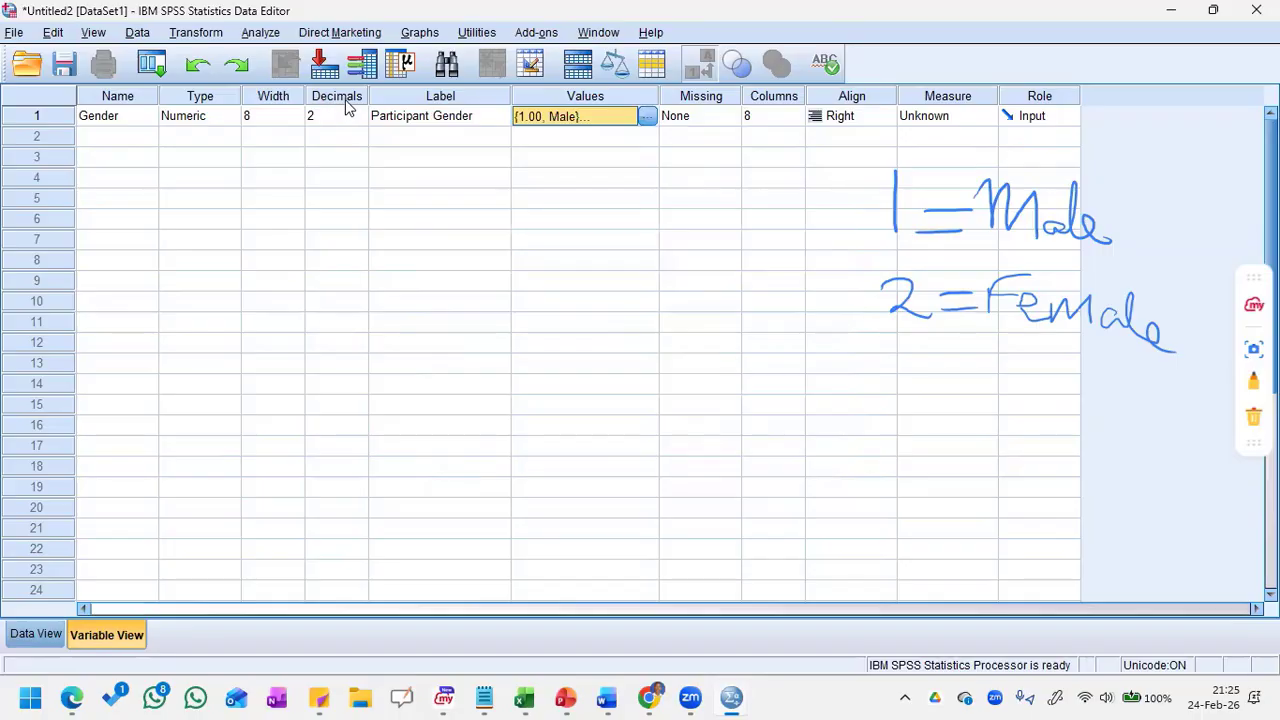
pyautogui.click(352, 122)
pyautogui.click(359, 120)
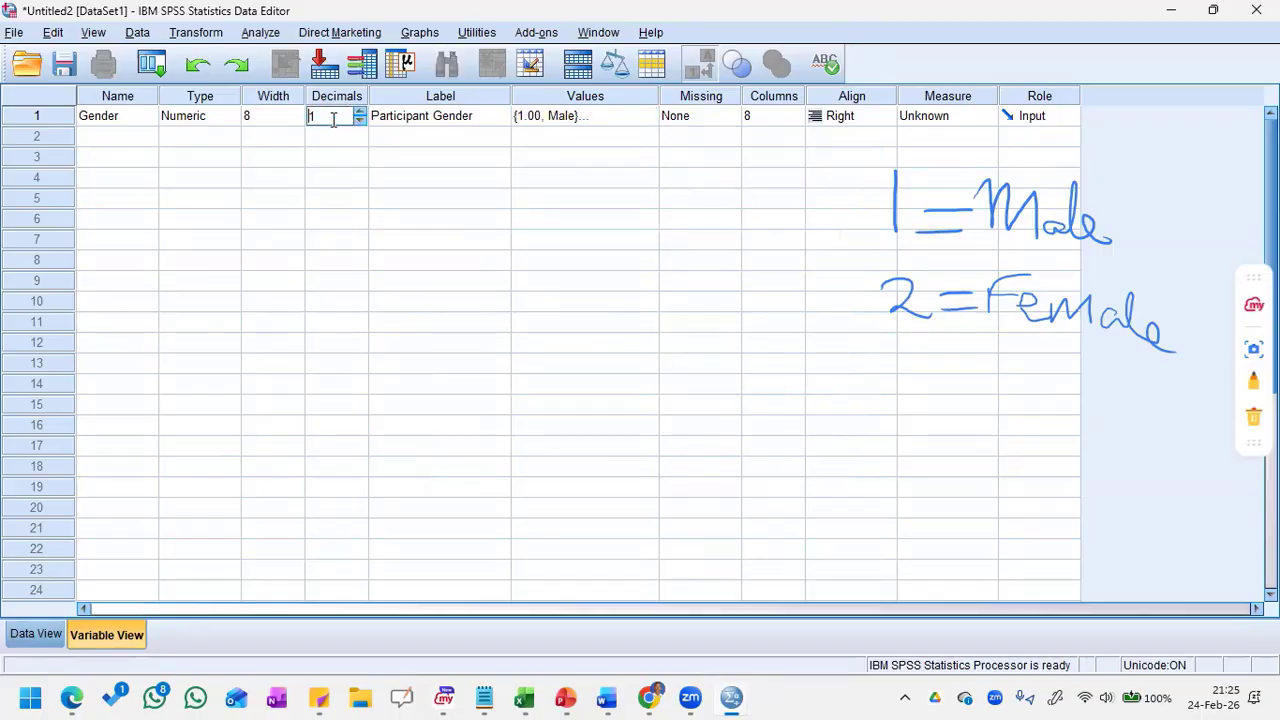
pyautogui.press('BackSpace')
pyautogui.write('0')
pyautogui.press('Tab')
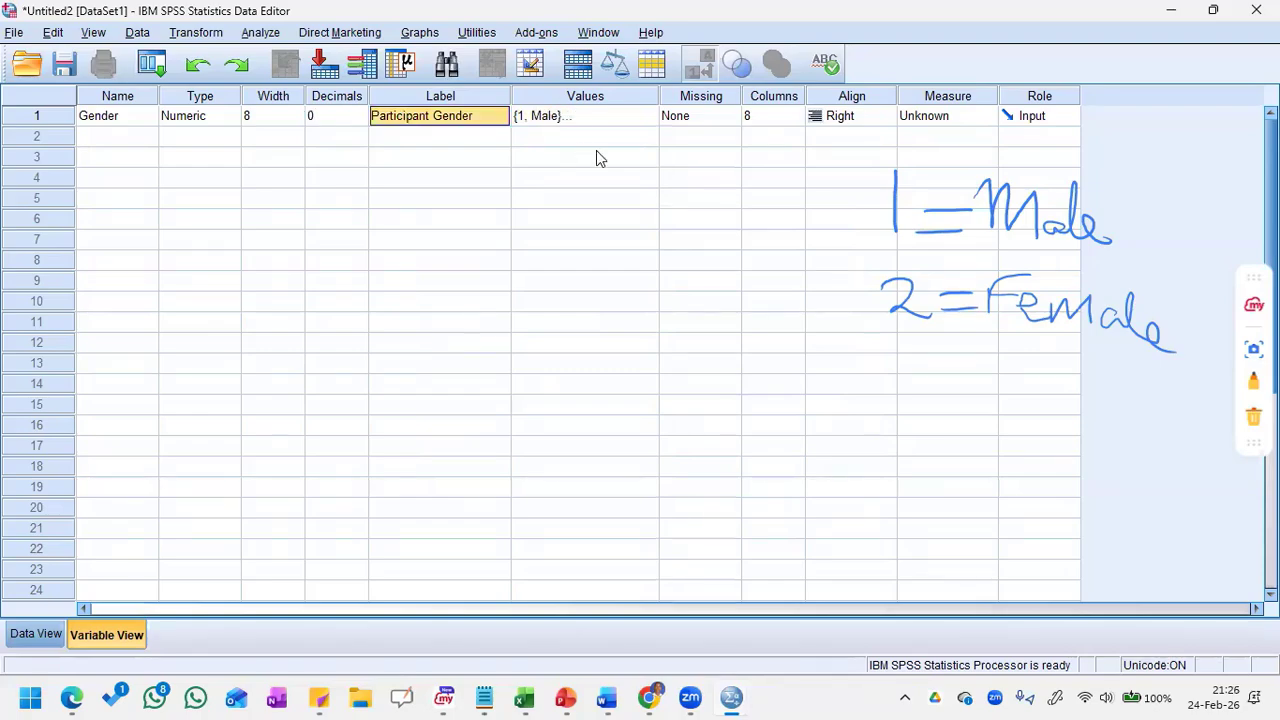
# Step: Reopen the Gender variable's value labels to check how the codes are formatted, and accept them
pyautogui.click(651, 127)
pyautogui.click(651, 127)
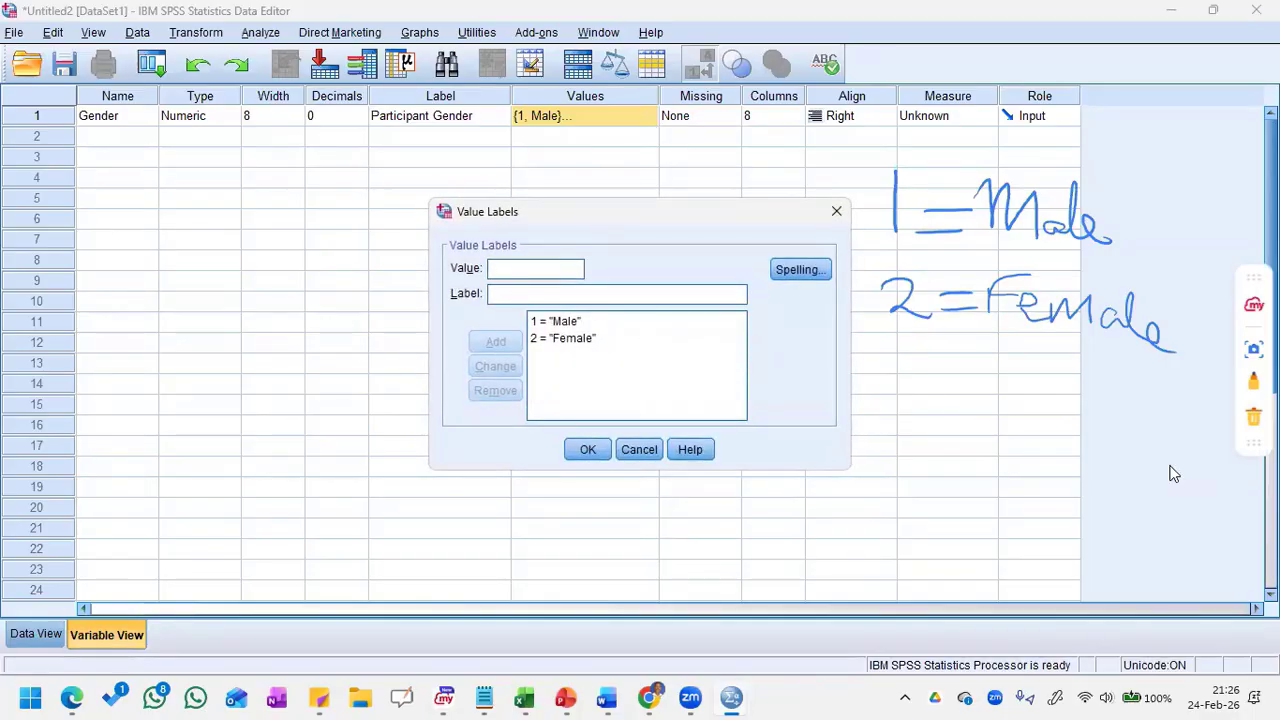
pyautogui.click(588, 449)
# Step: Add a second variable named Weight in row 2
pyautogui.click(97, 137)
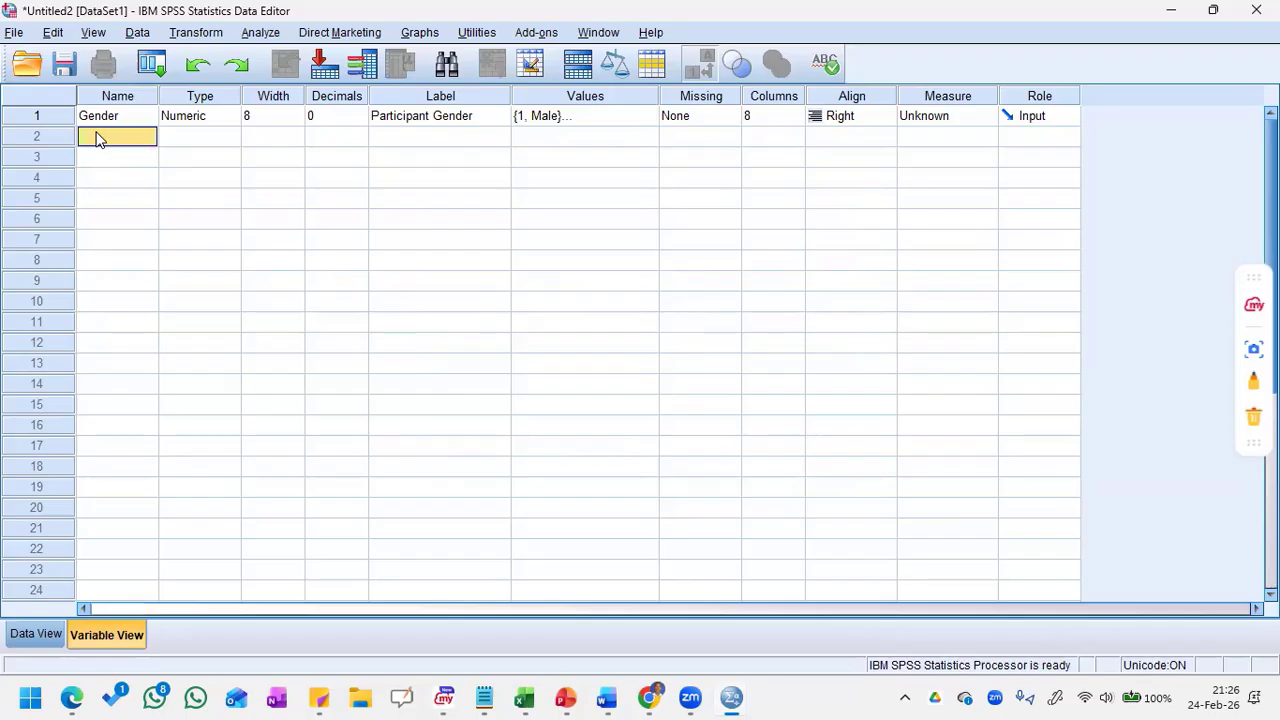
pyautogui.write('Weight')
# Step: Label the Weight variable "Weiight in kg"
pyautogui.click(394, 147)
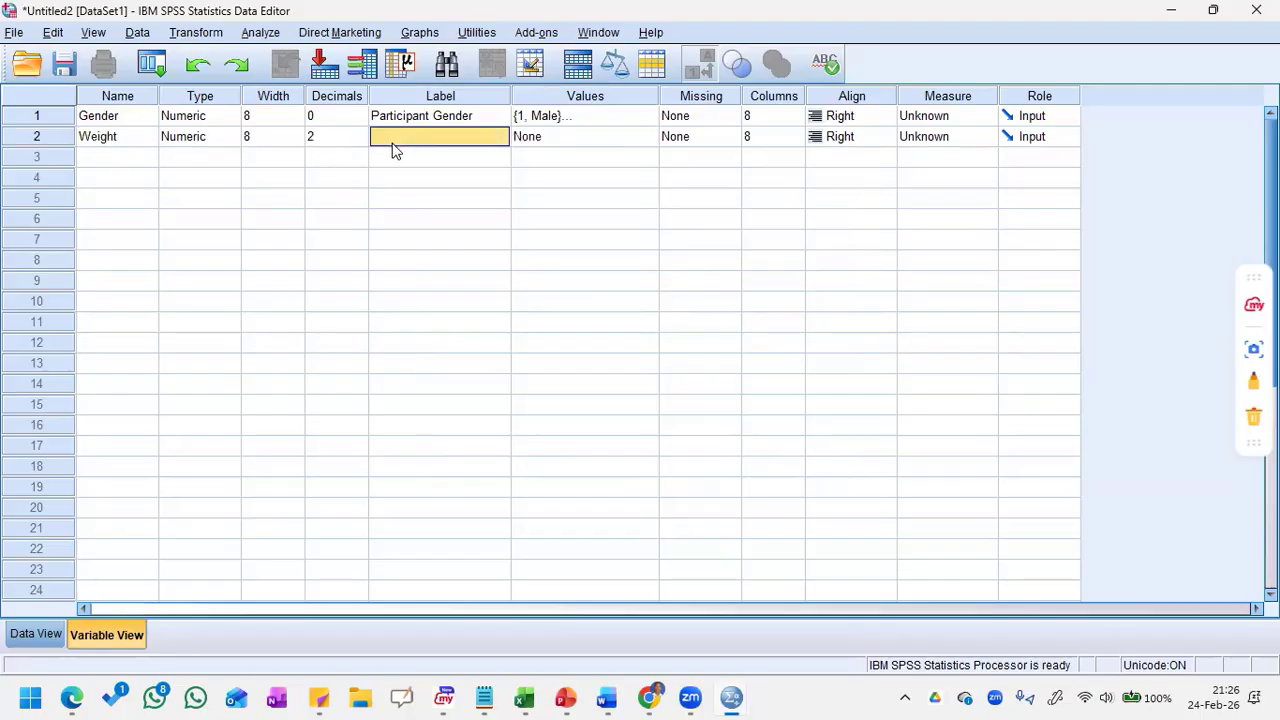
pyautogui.write('We')
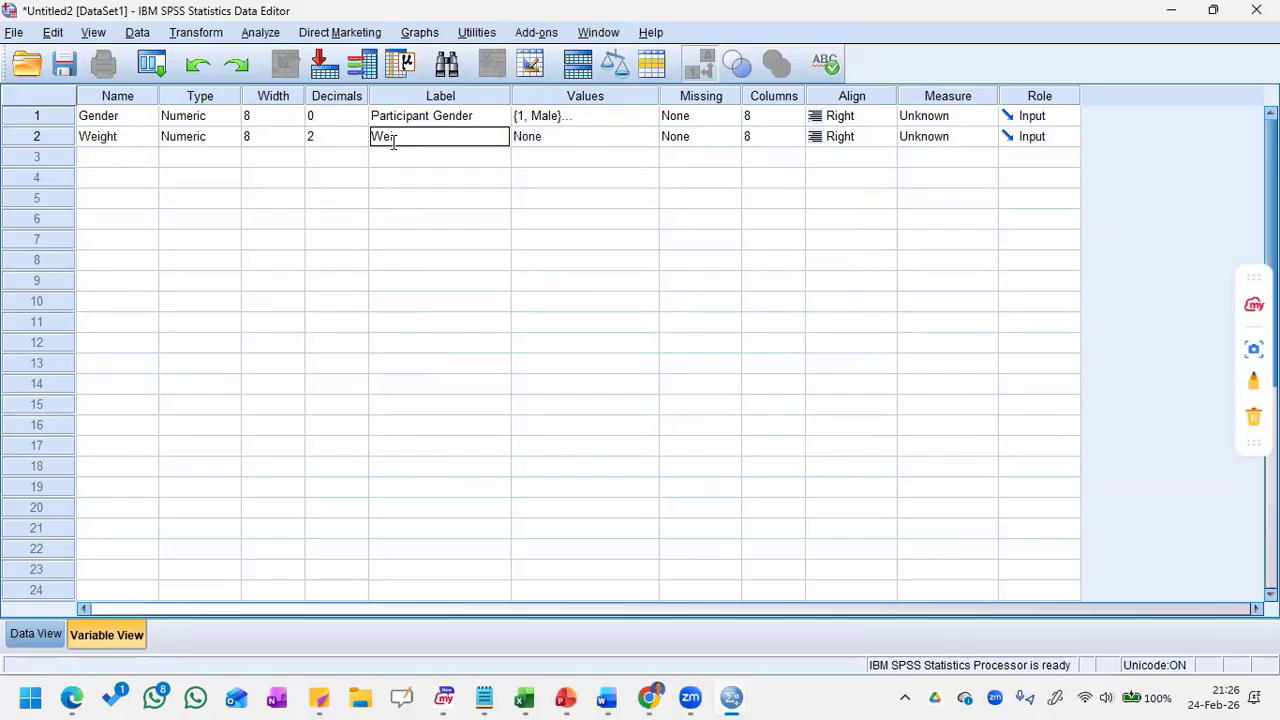
pyautogui.write('ight in KG')
pyautogui.press('BackSpace')
pyautogui.press('BackSpace')
pyautogui.write('kg')
pyautogui.click(592, 140)
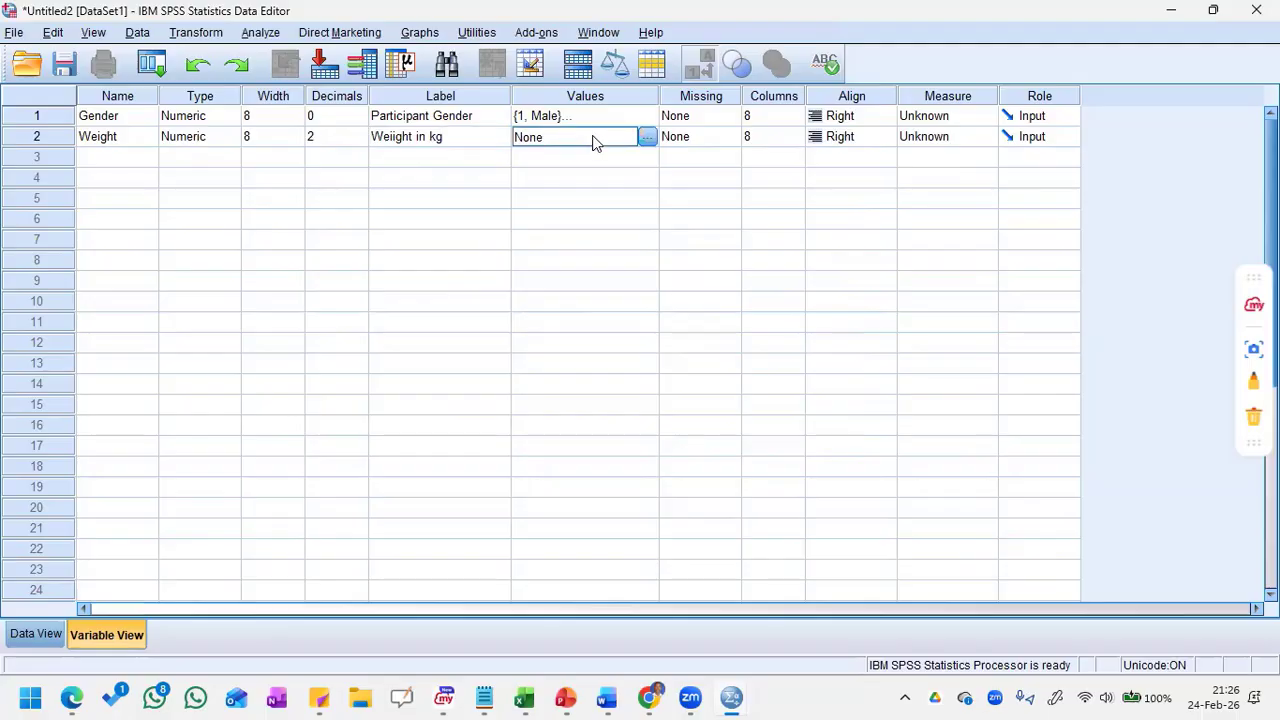
# Step: Add a third variable named Height in row 3
pyautogui.click(121, 166)
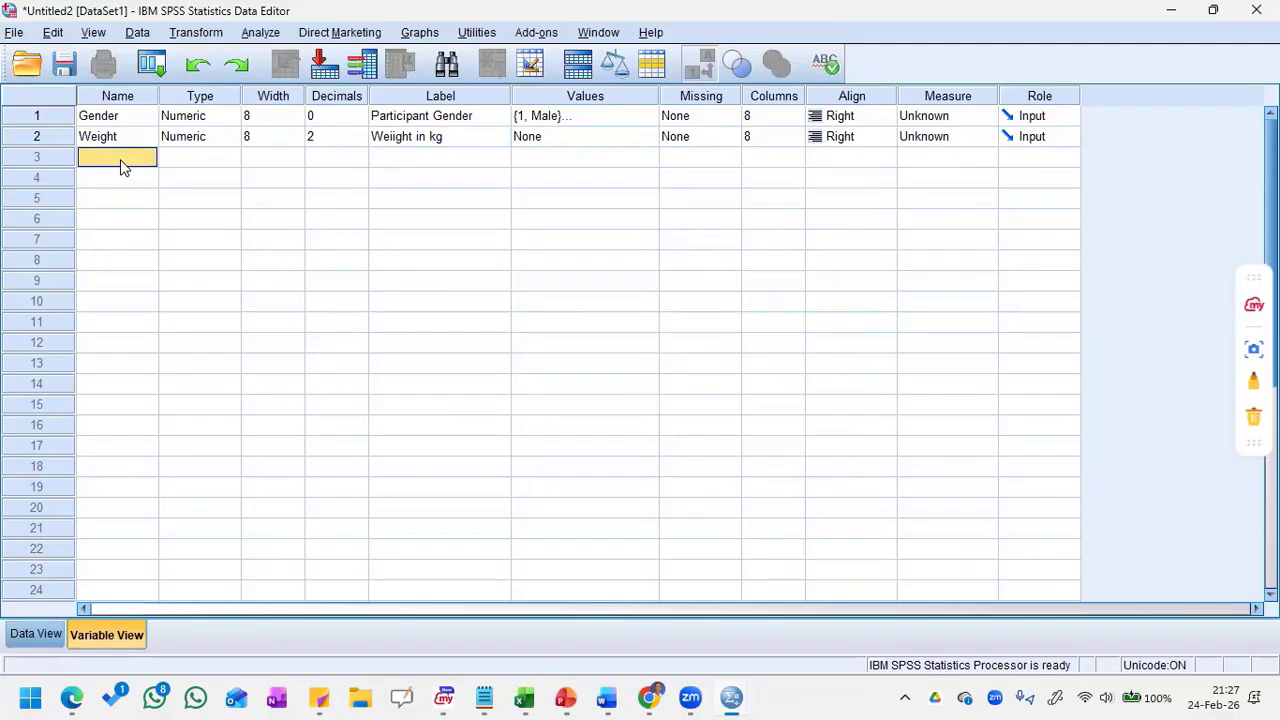
pyautogui.write('Heigh')
pyautogui.click(205, 162)
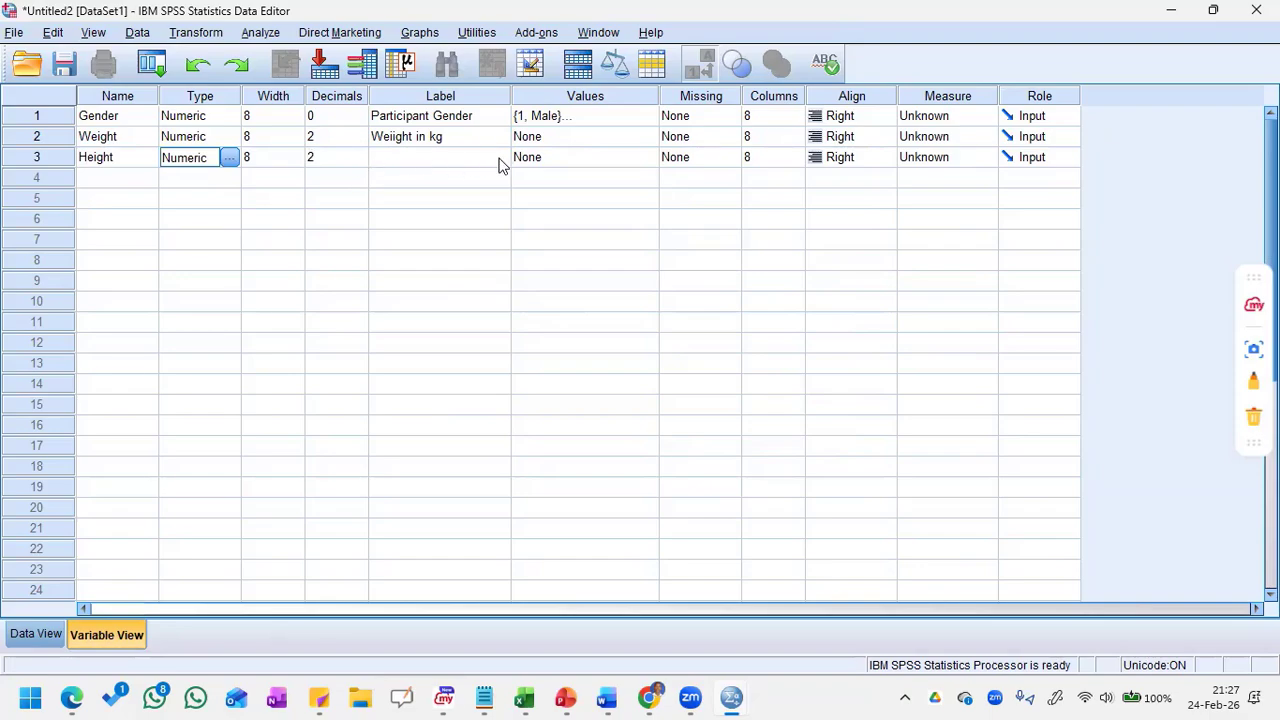
# Step: Label the Height variable "Height in cm"
pyautogui.click(452, 164)
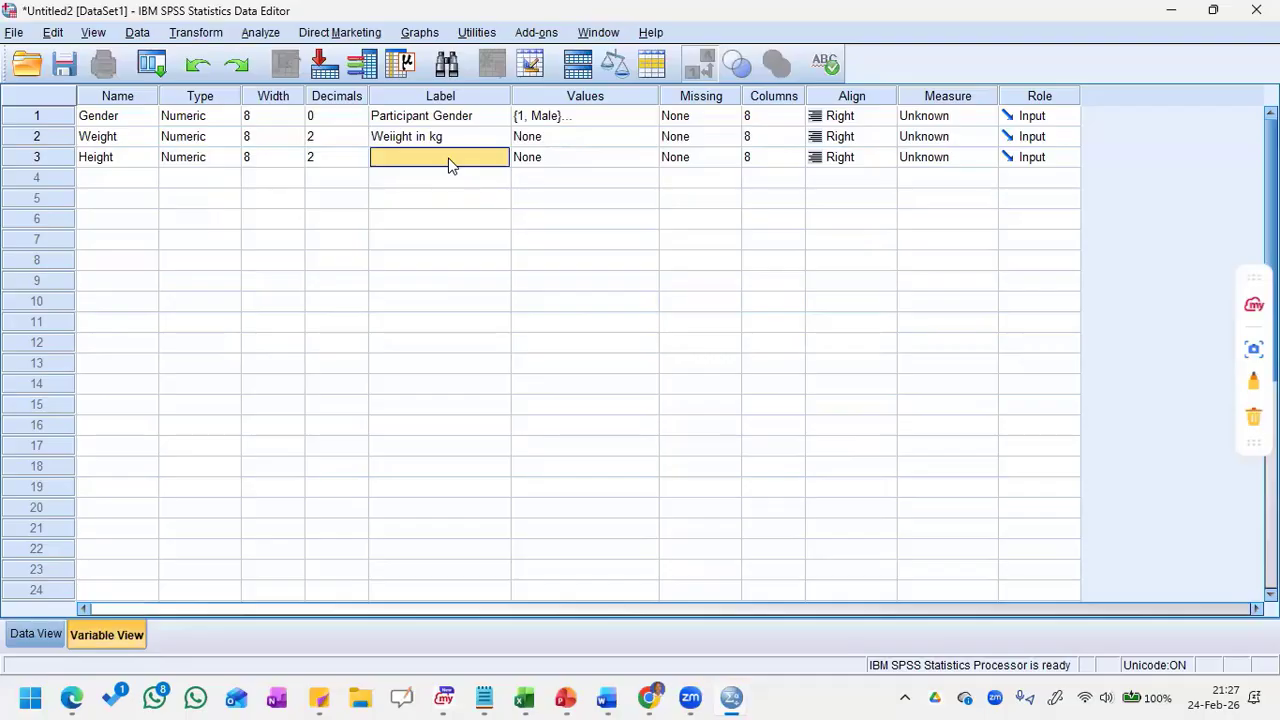
pyautogui.write('Hei')
pyautogui.press('BackSpace')
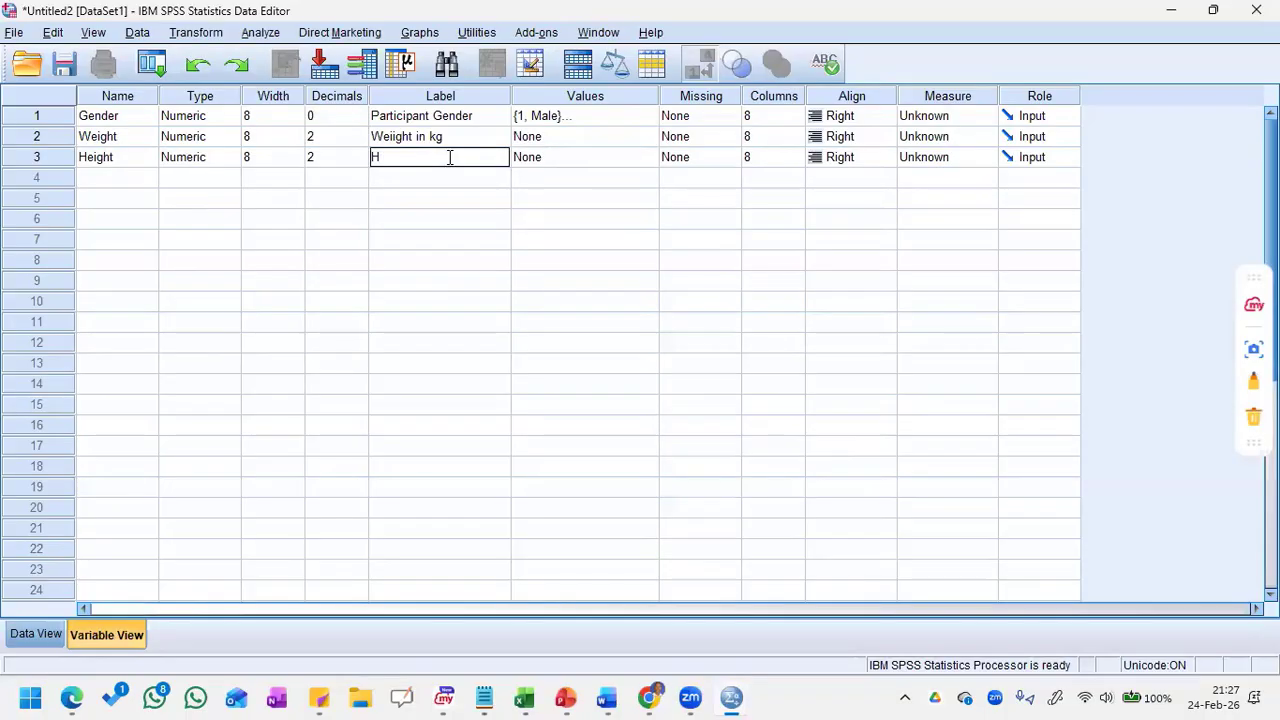
pyautogui.write('eight in CM')
pyautogui.press('BackSpace')
pyautogui.press('BackSpace')
pyautogui.write('cm')
pyautogui.click(1253, 380)
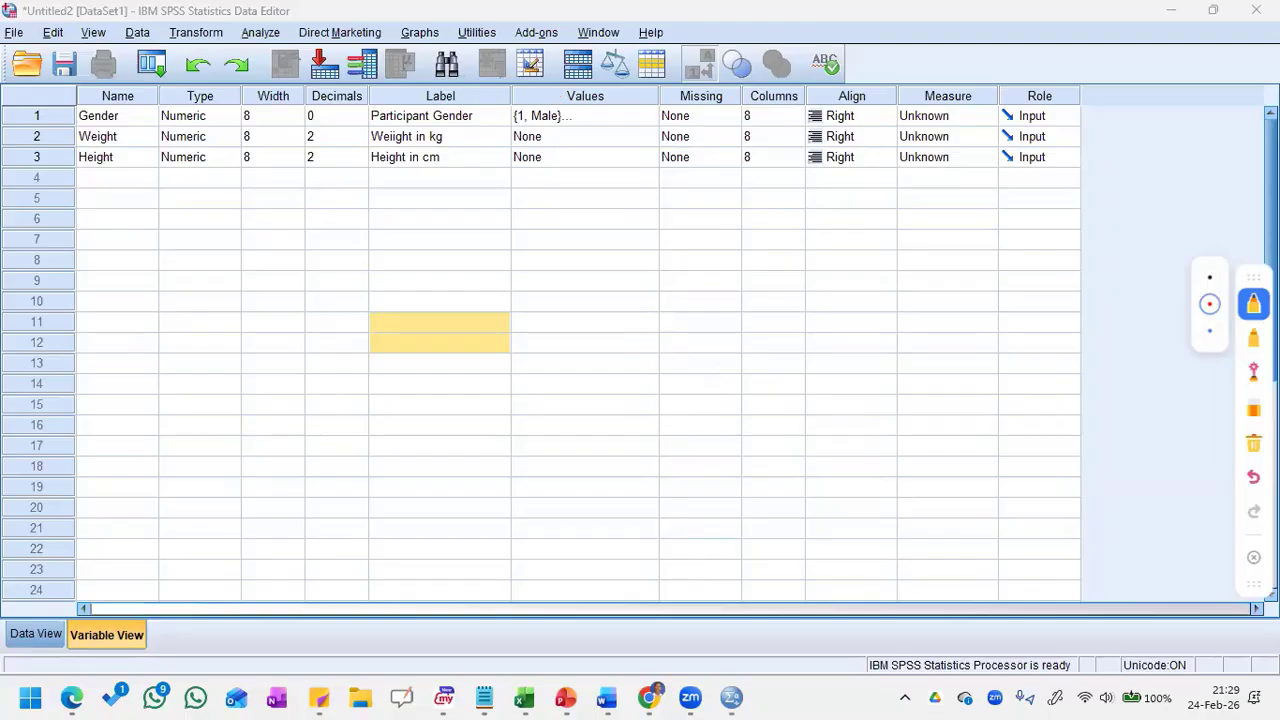
pyautogui.moveTo(558, 80)
pyautogui.mouseDown()
pyautogui.moveTo(645, 62)
pyautogui.moveTo(545, 195)
pyautogui.moveTo(518, 108)
pyautogui.moveTo(570, 70)
pyautogui.mouseUp()
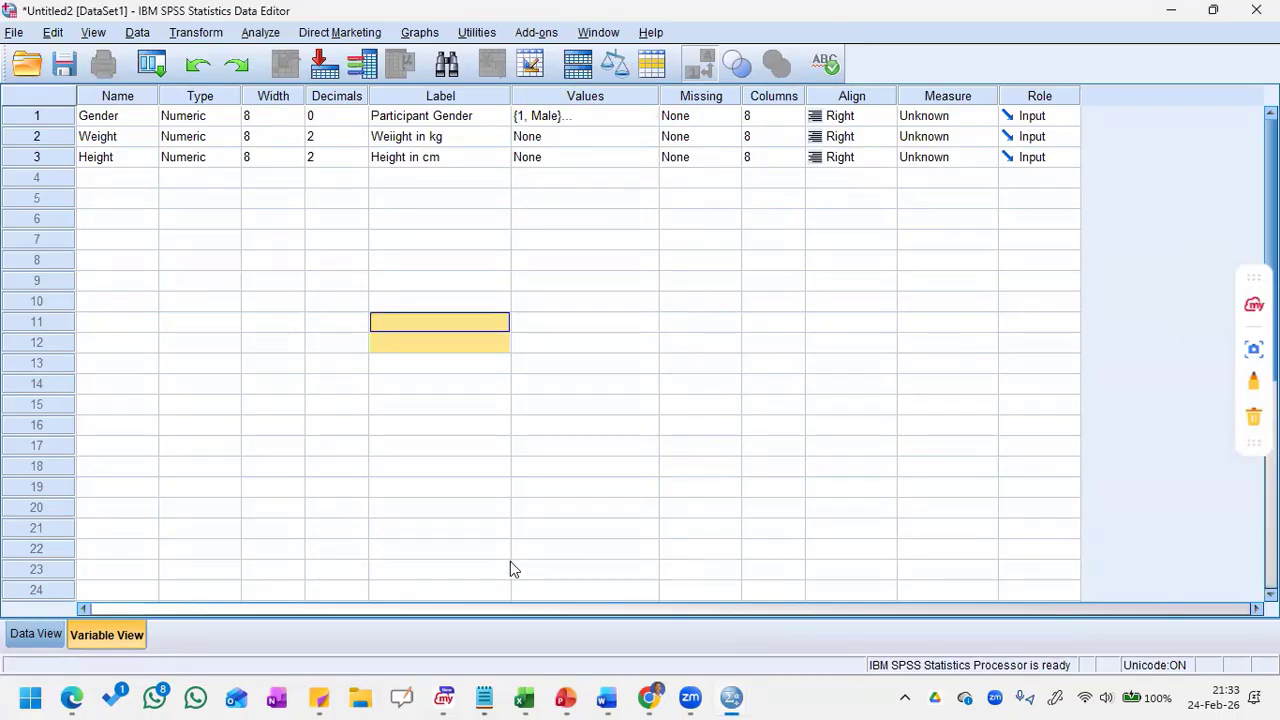
pyautogui.click(395, 185)
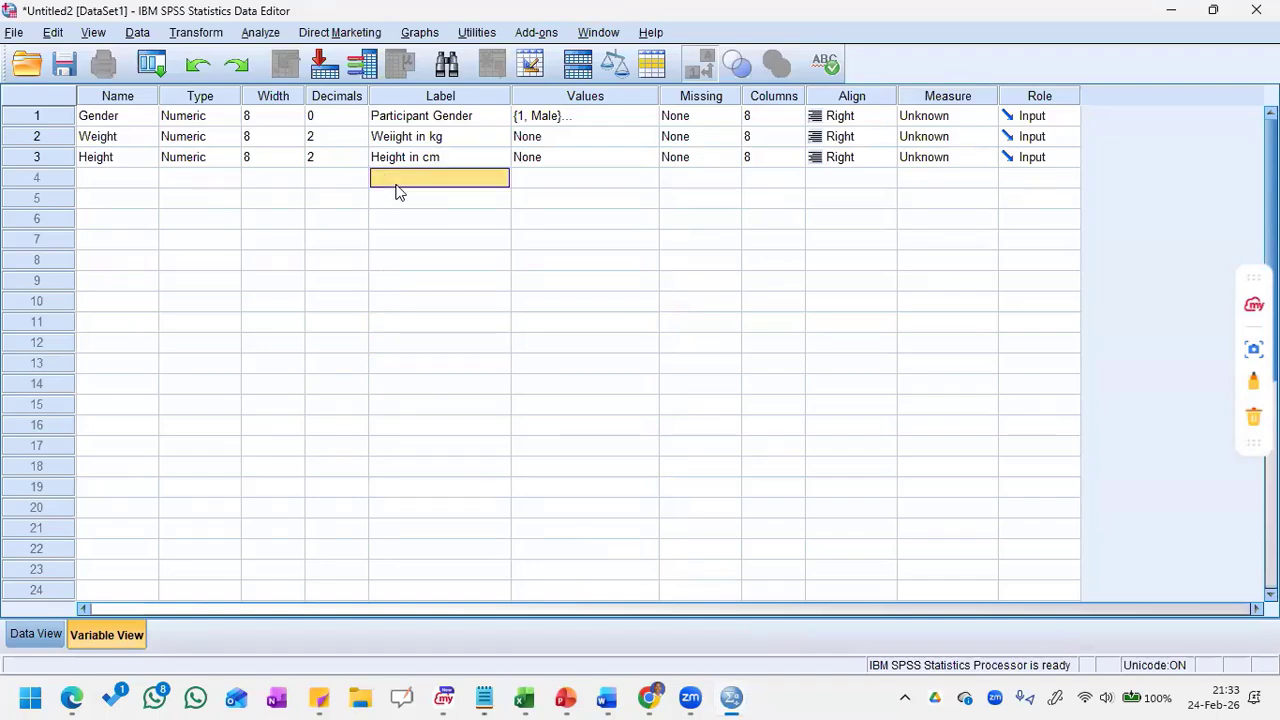
pyautogui.click(113, 185)
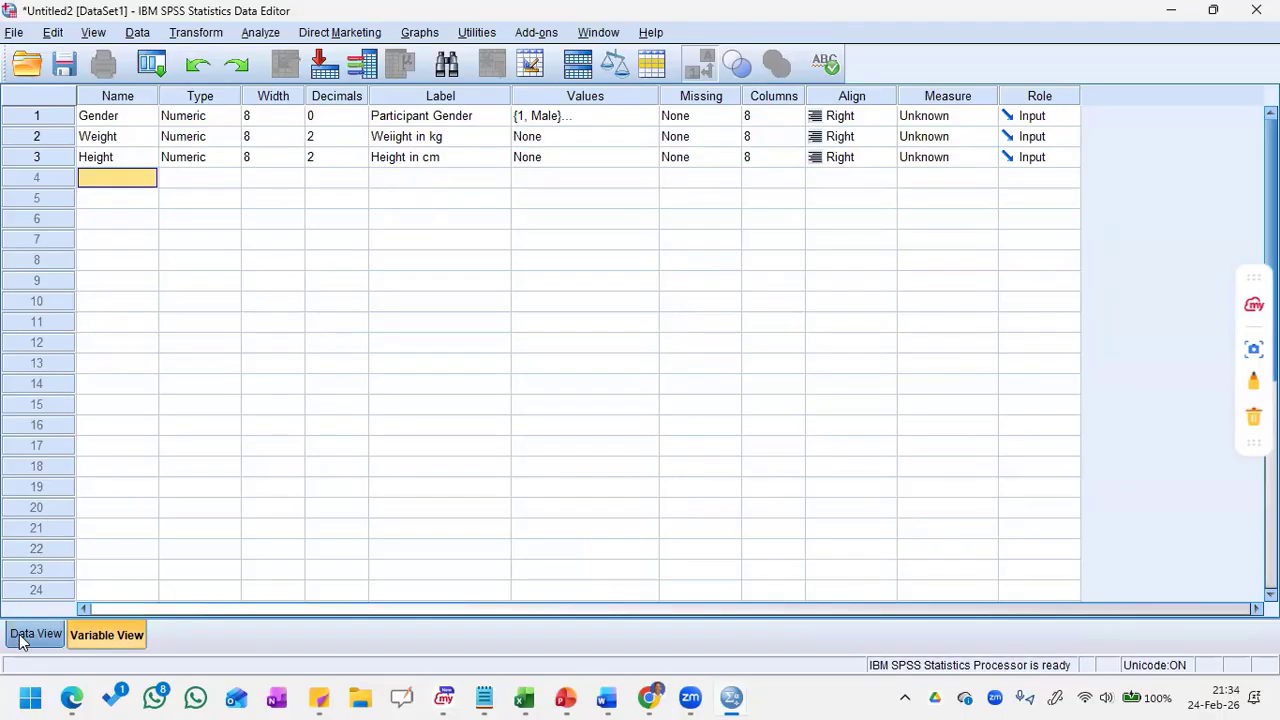
pyautogui.moveTo(203, 490); pyautogui.dragTo(48, 604)
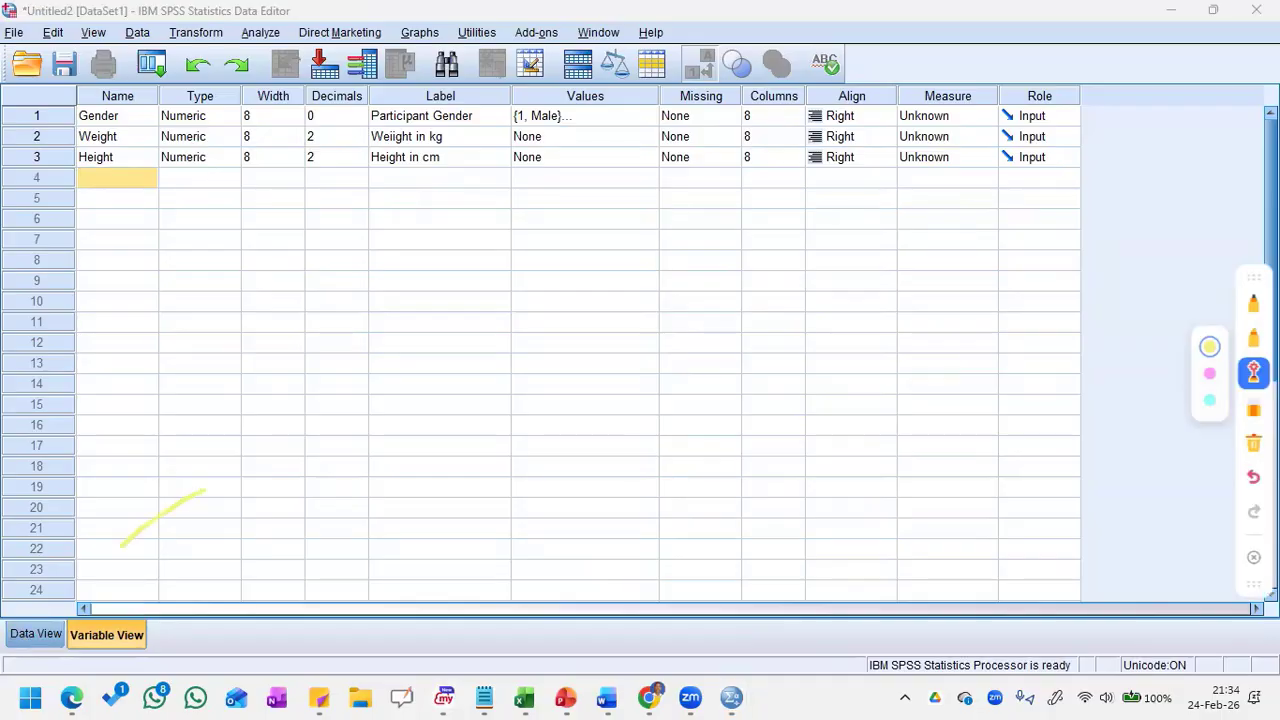
pyautogui.moveTo(214, 460); pyautogui.dragTo(86, 586)
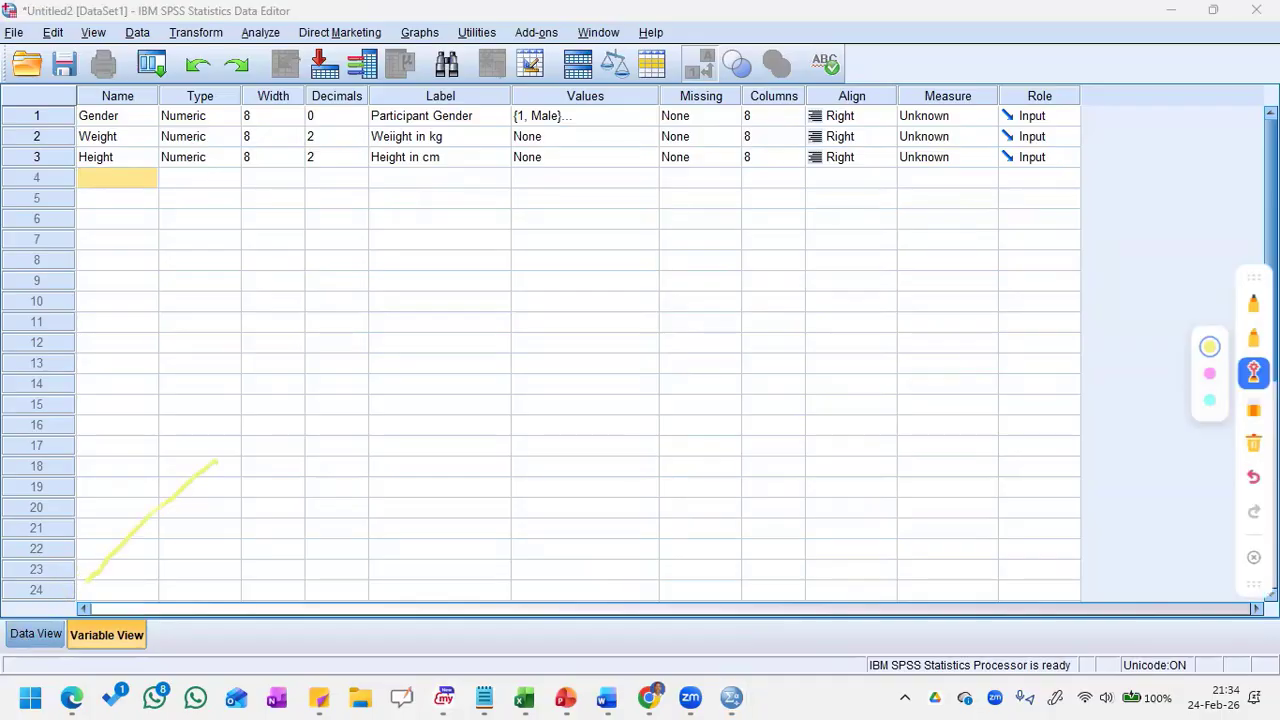
# Step: Exit annotation mode and switch the dataset to Data View
pyautogui.click(1256, 560)
pyautogui.click(40, 636)
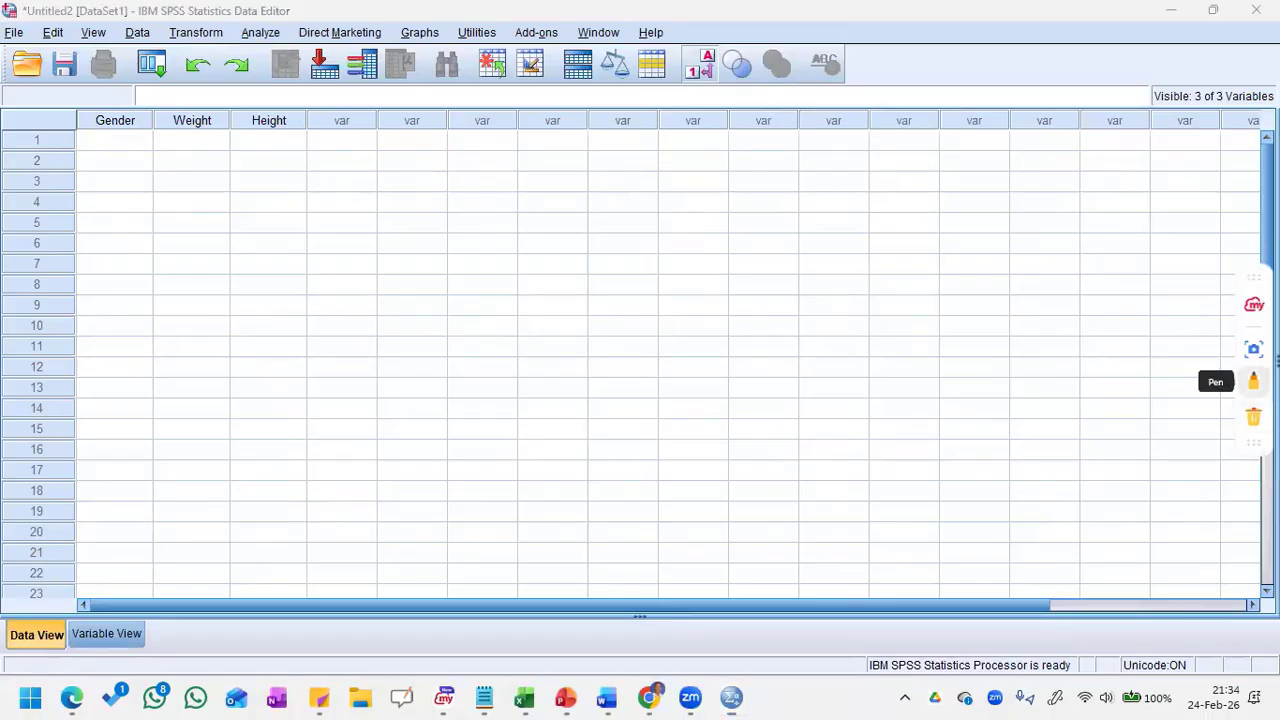
# Step: Circle the Gender, Weight and Height column headings in red with the annotation pen
pyautogui.click(1254, 378)
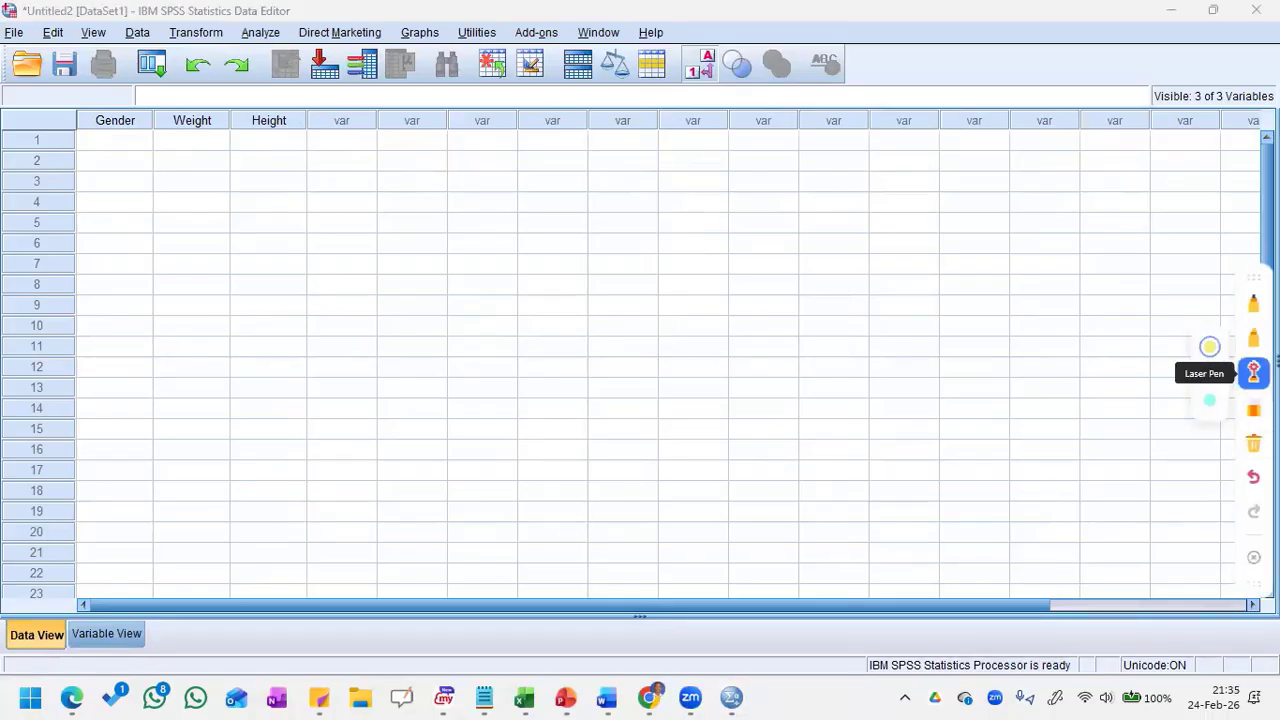
pyautogui.click(1254, 307)
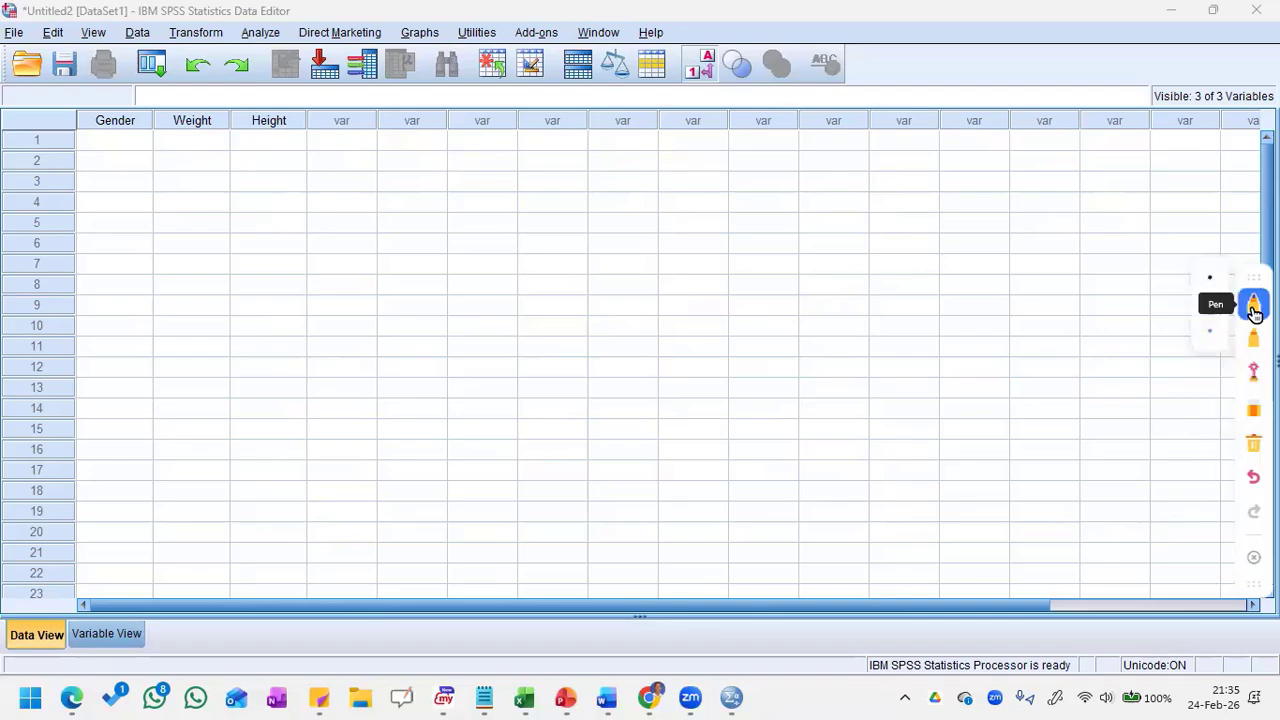
pyautogui.moveTo(44, 104); pyautogui.dragTo(52, 99)
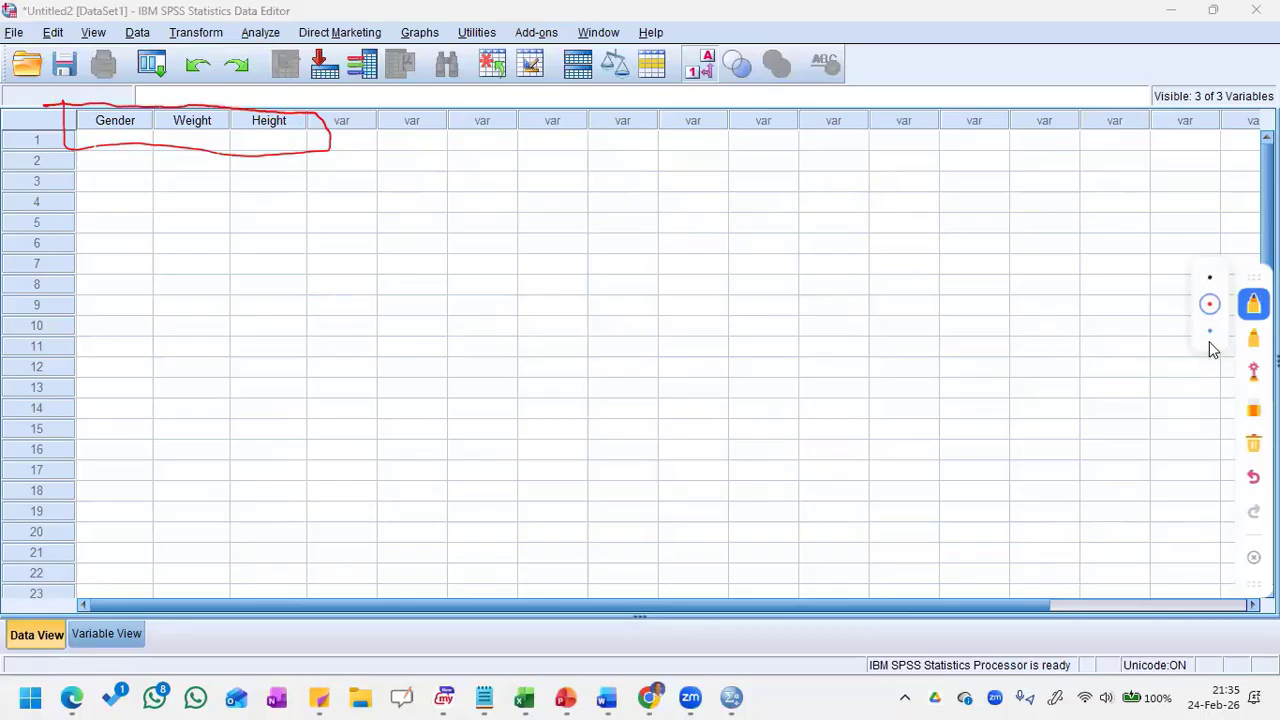
# Step: Draw six vertical black pen strokes across the empty grid to illustrate the columns
pyautogui.click(1210, 281)
pyautogui.moveTo(403, 165); pyautogui.dragTo(407, 335)
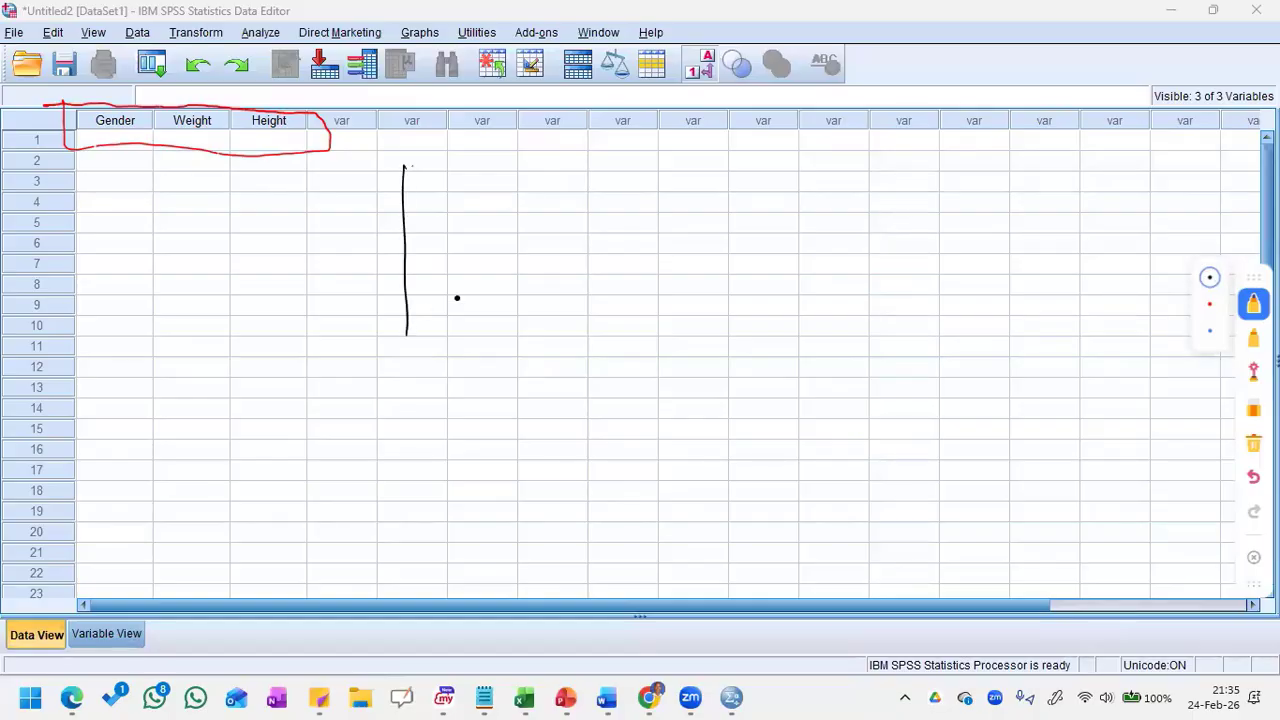
pyautogui.moveTo(489, 183); pyautogui.dragTo(508, 348)
pyautogui.moveTo(556, 212); pyautogui.dragTo(557, 342)
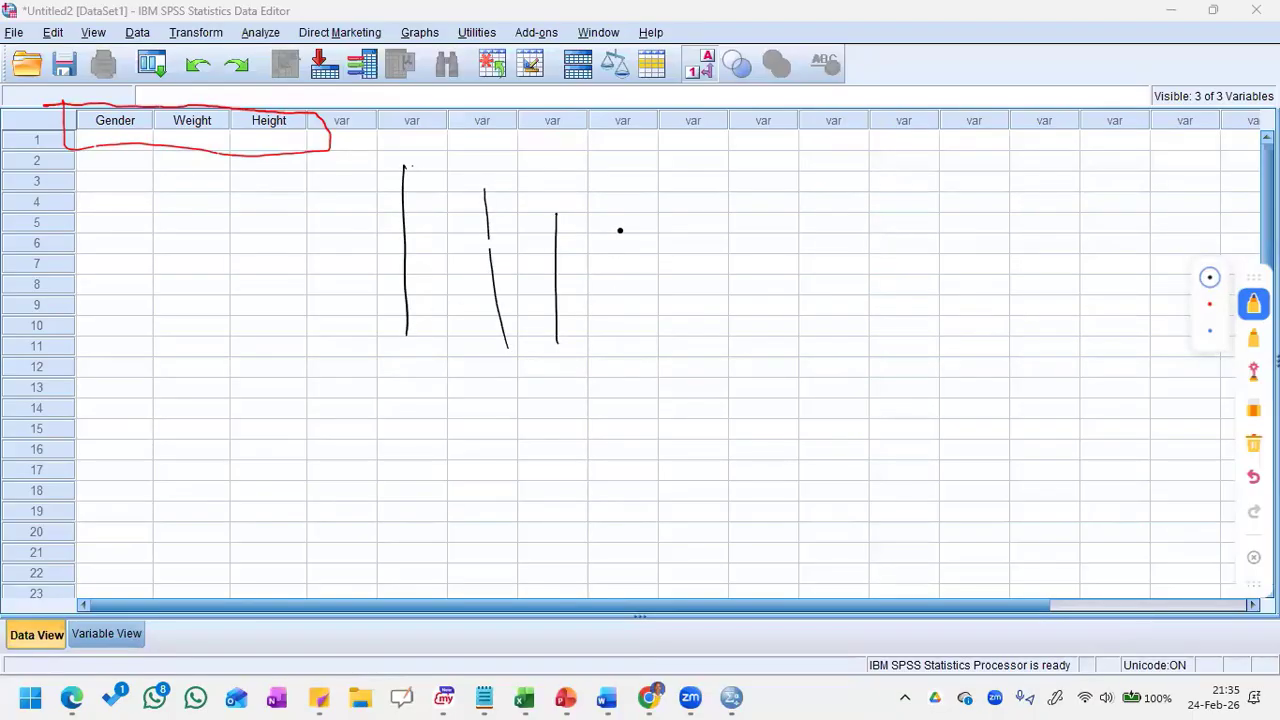
pyautogui.moveTo(624, 200); pyautogui.dragTo(637, 342)
pyautogui.moveTo(689, 200); pyautogui.dragTo(692, 368)
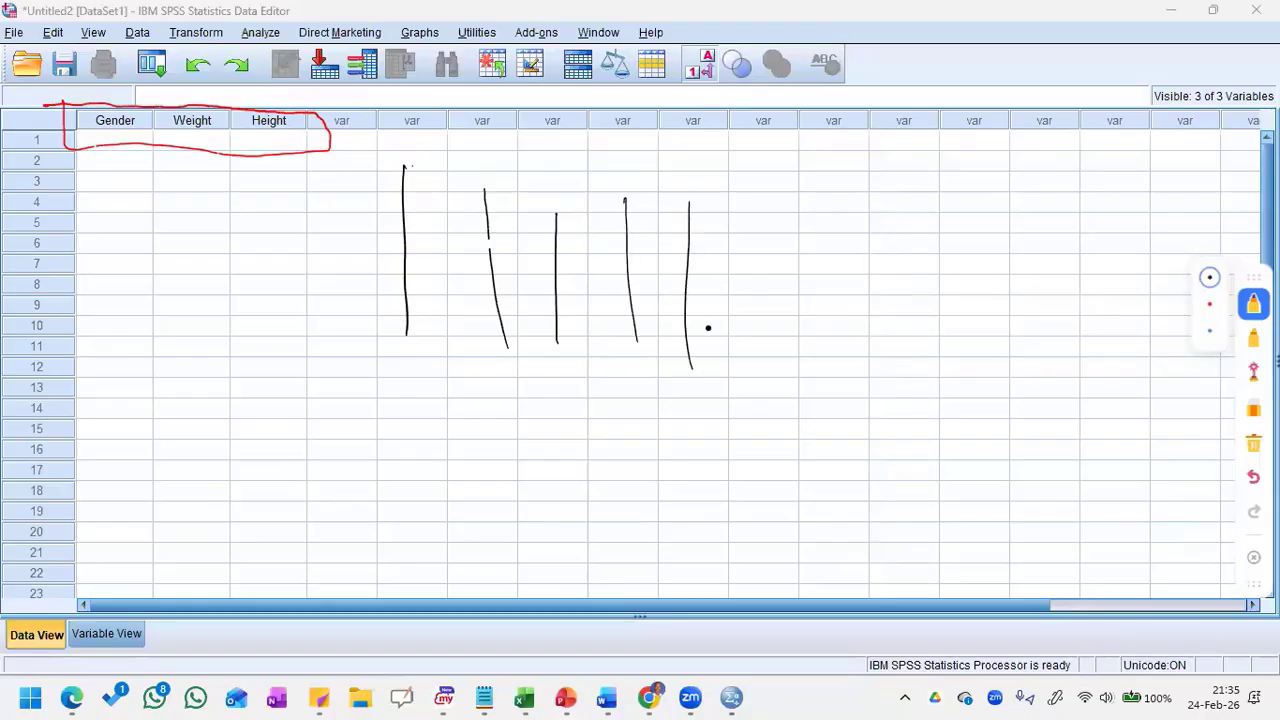
pyautogui.moveTo(759, 216); pyautogui.dragTo(757, 376)
# Step: Draw six horizontal black pen strokes below the variable headings to illustrate the case rows
pyautogui.moveTo(72, 142); pyautogui.dragTo(288, 146)
pyautogui.moveTo(86, 172); pyautogui.dragTo(310, 176)
pyautogui.moveTo(106, 230); pyautogui.dragTo(339, 226)
pyautogui.moveTo(129, 295); pyautogui.dragTo(350, 292)
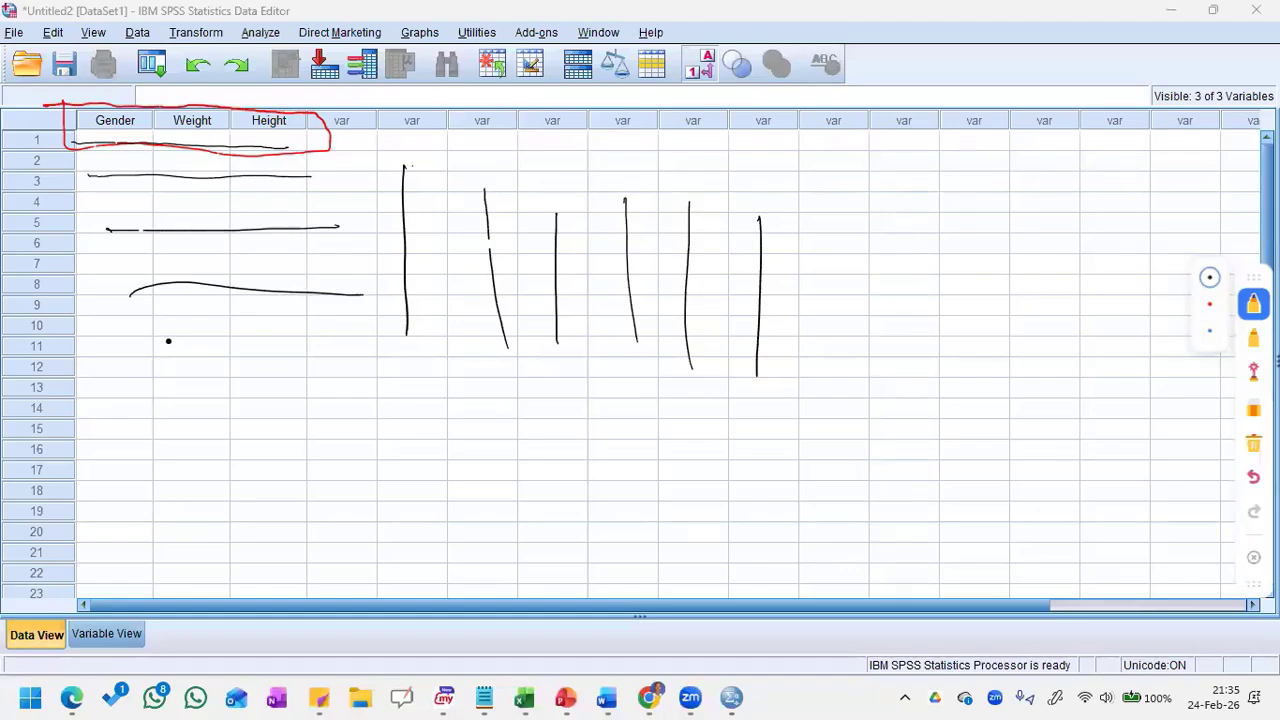
pyautogui.moveTo(150, 340); pyautogui.dragTo(362, 346)
pyautogui.moveTo(153, 400); pyautogui.dragTo(360, 404)
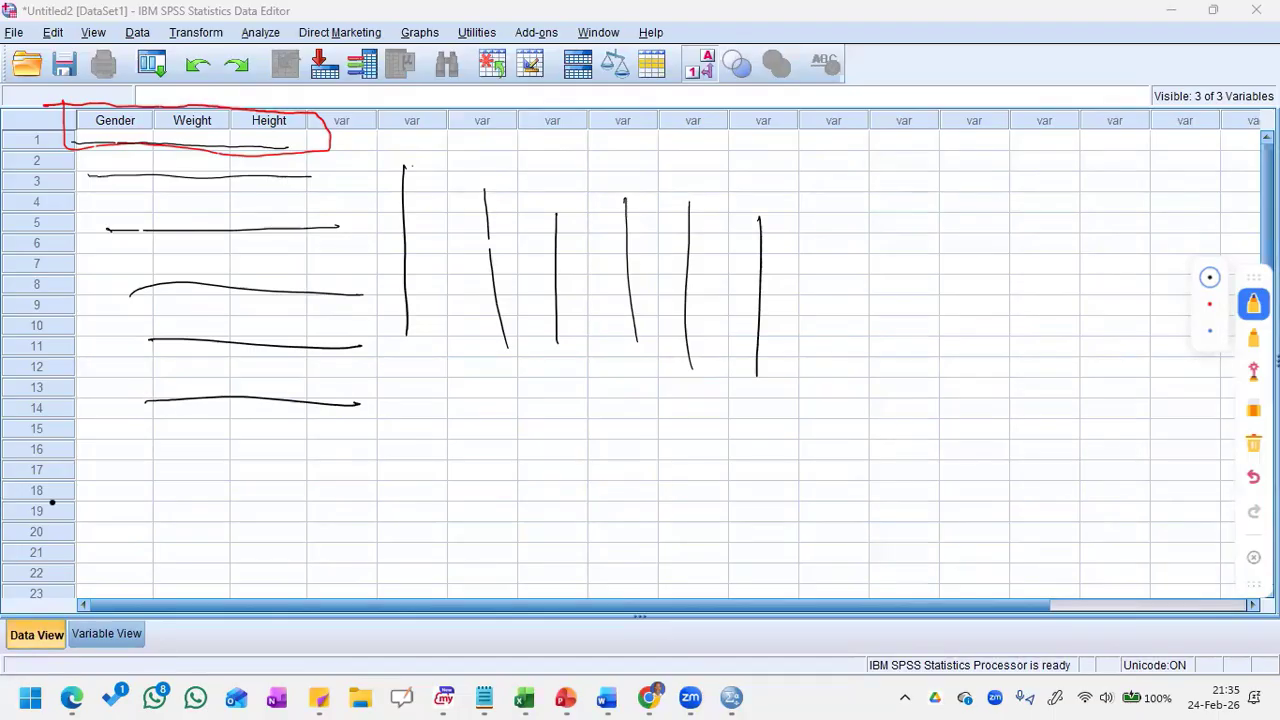
# Step: Circle row number 20 and handwrite 20 in the empty grid with the black pen
pyautogui.moveTo(52, 511)
pyautogui.mouseDown()
pyautogui.moveTo(38, 508)
pyautogui.moveTo(24, 538)
pyautogui.moveTo(60, 530)
pyautogui.moveTo(15, 511)
pyautogui.mouseUp()
pyautogui.moveTo(592, 470)
pyautogui.mouseDown()
pyautogui.moveTo(625, 468)
pyautogui.moveTo(670, 518)
pyautogui.moveTo(696, 489)
pyautogui.mouseUp()
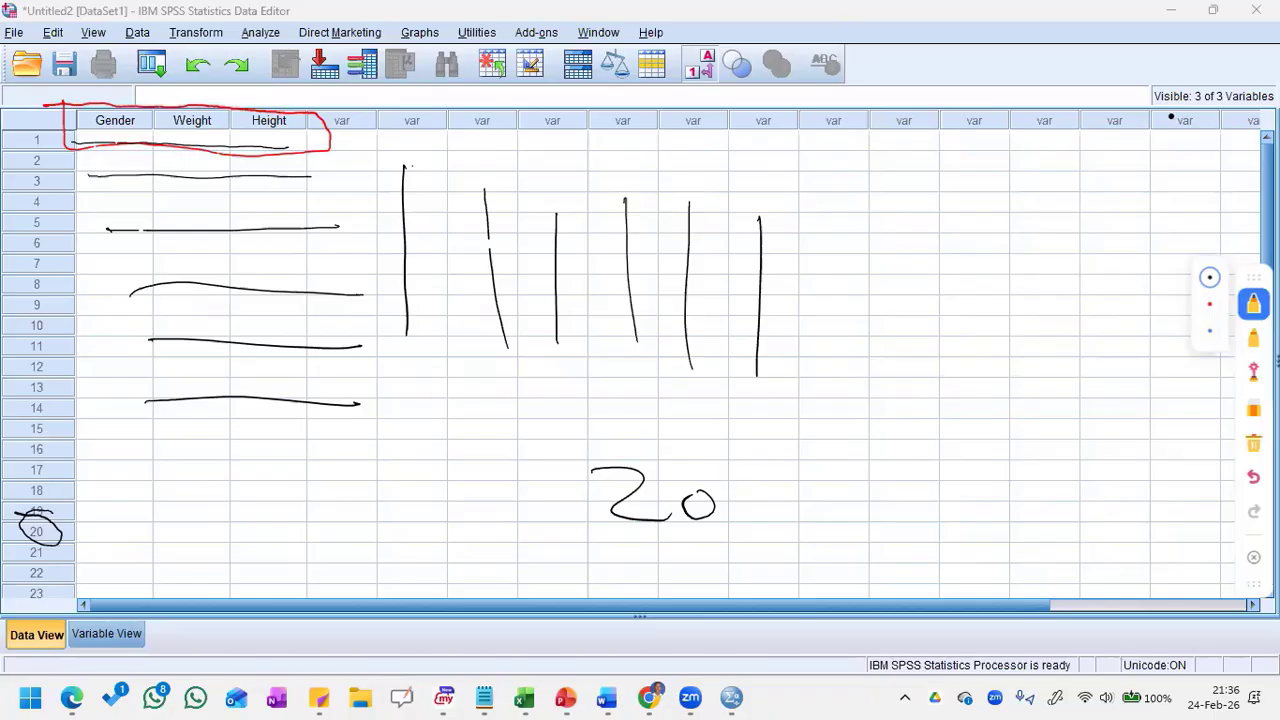
# Step: Circle the visible-variables indicator and handwrite 3 : 3 in the empty grid with the black pen
pyautogui.moveTo(1140, 64)
pyautogui.mouseDown()
pyautogui.moveTo(1115, 132)
pyautogui.moveTo(1205, 140)
pyautogui.moveTo(1258, 108)
pyautogui.moveTo(1252, 72)
pyautogui.moveTo(1128, 68)
pyautogui.mouseUp()
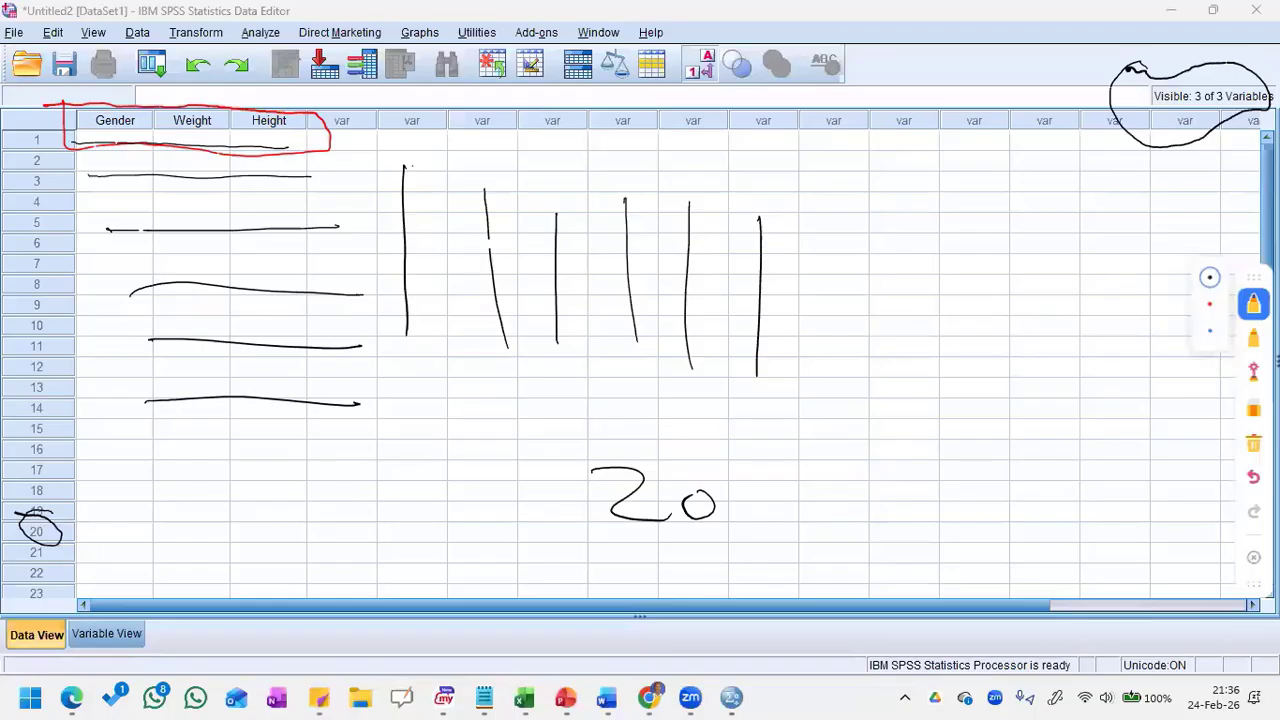
pyautogui.moveTo(872, 226)
pyautogui.mouseDown()
pyautogui.moveTo(895, 238)
pyautogui.moveTo(856, 278)
pyautogui.mouseUp()
pyautogui.click(965, 302)
pyautogui.moveTo(975, 250)
pyautogui.mouseDown()
pyautogui.moveTo(973, 262)
pyautogui.moveTo(1046, 264)
pyautogui.moveTo(1015, 311)
pyautogui.mouseUp()
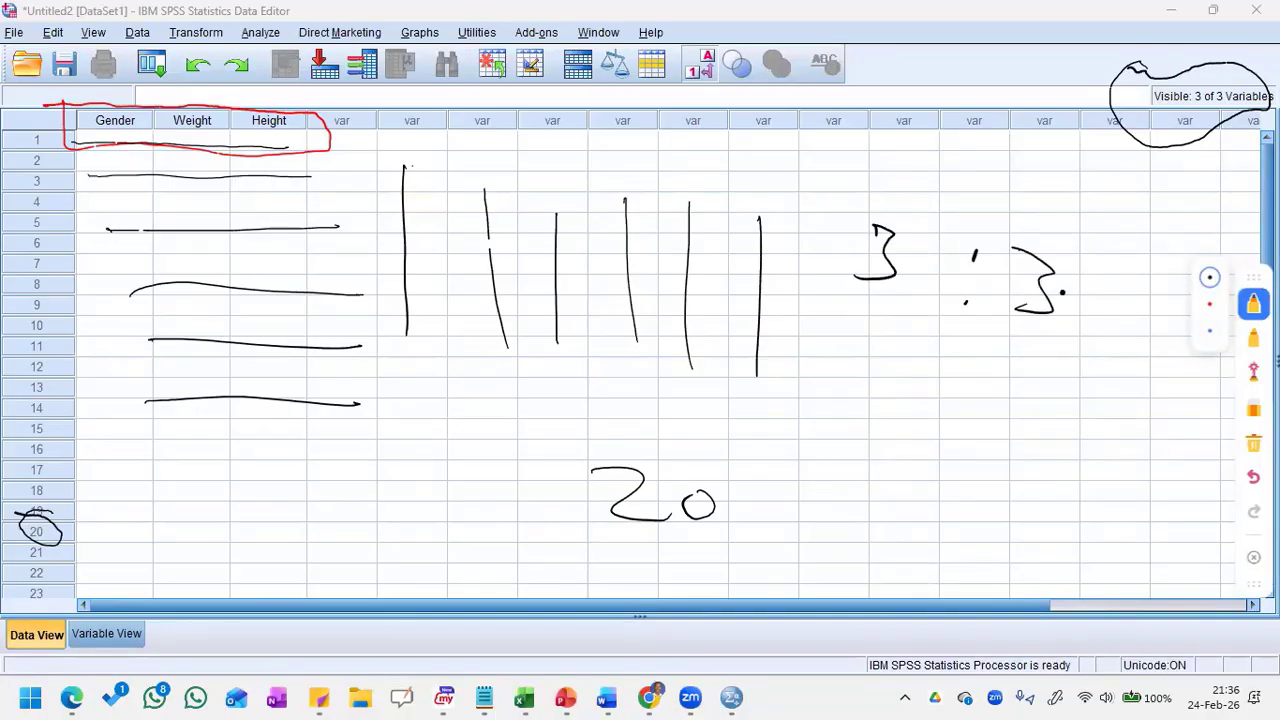
pyautogui.moveTo(1052, 393); pyautogui.dragTo(772, 332)
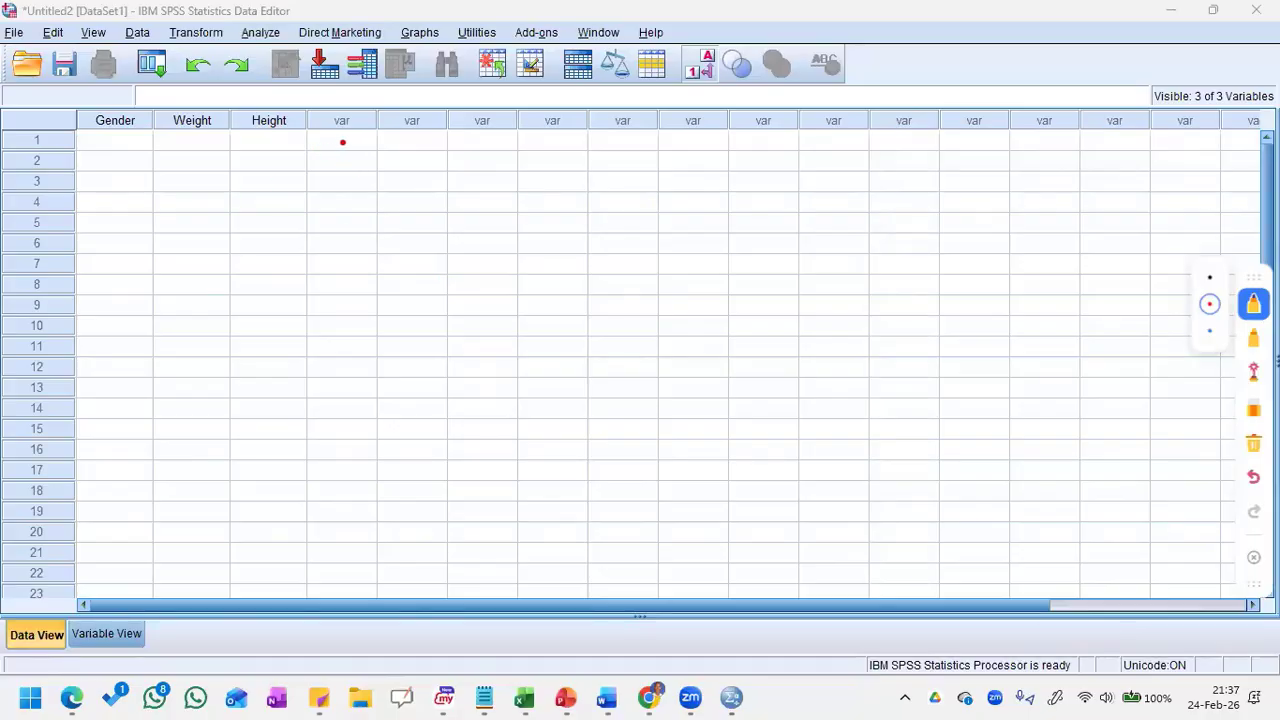
# Step: Draw a red arrow across the empty variable columns and another down the rows of the Gender column
pyautogui.moveTo(343, 135)
pyautogui.mouseDown()
pyautogui.moveTo(407, 168)
pyautogui.moveTo(768, 167)
pyautogui.moveTo(785, 190)
pyautogui.moveTo(761, 206)
pyautogui.mouseUp()
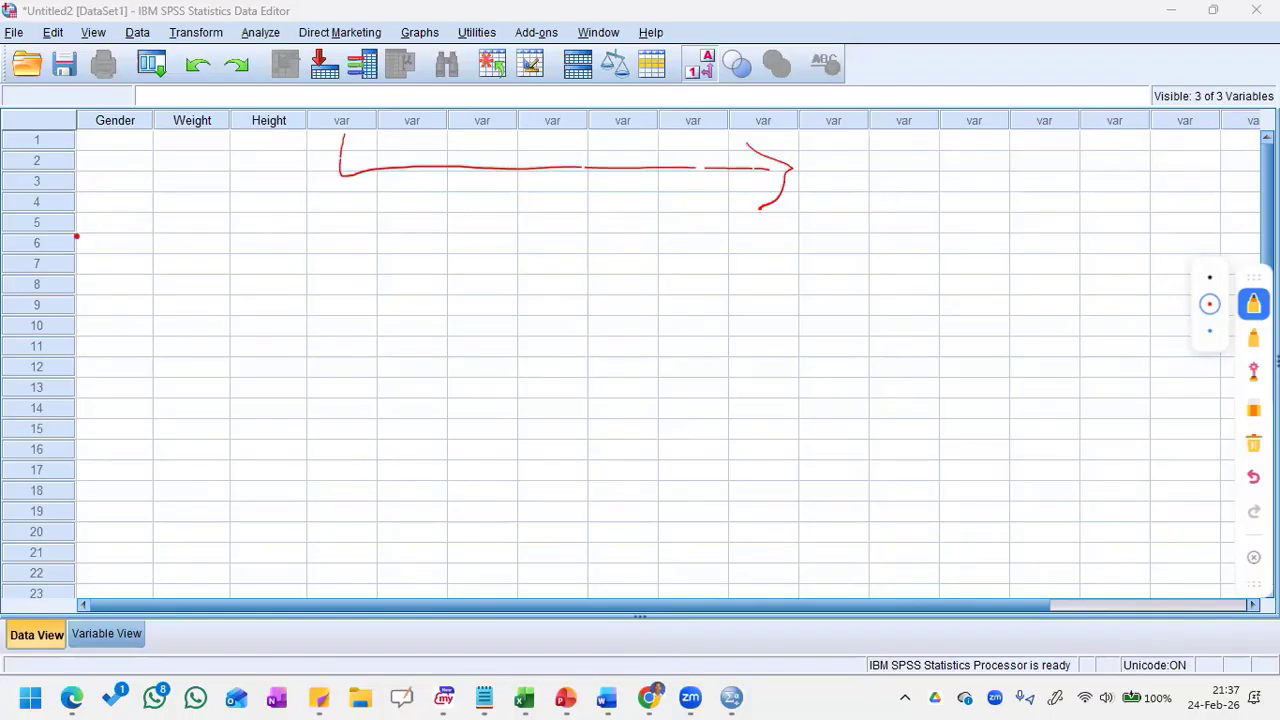
pyautogui.moveTo(76, 232)
pyautogui.mouseDown()
pyautogui.moveTo(124, 236)
pyautogui.moveTo(136, 528)
pyautogui.moveTo(137, 498)
pyautogui.moveTo(89, 513)
pyautogui.mouseUp()
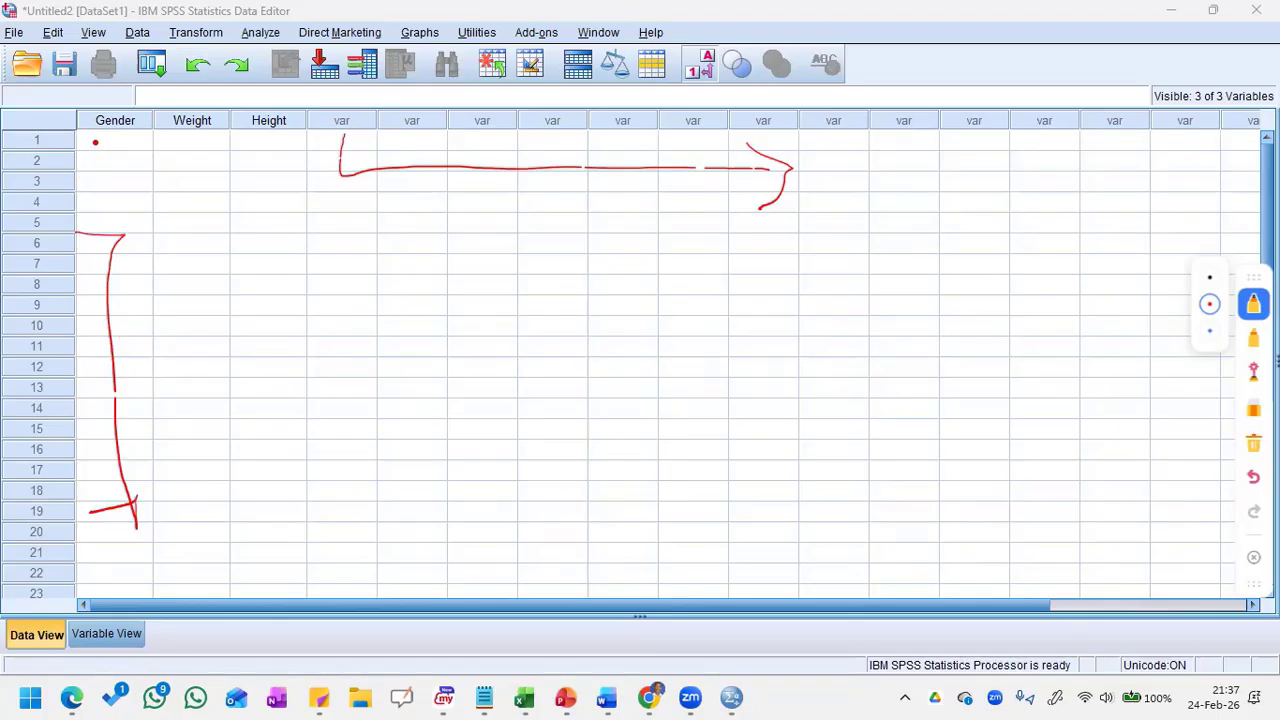
pyautogui.moveTo(108, 144); pyautogui.dragTo(118, 240)
# Step: Encircle the empty variable headings with the yellow highlighter and undo the last highlighter stroke
pyautogui.click(1251, 340)
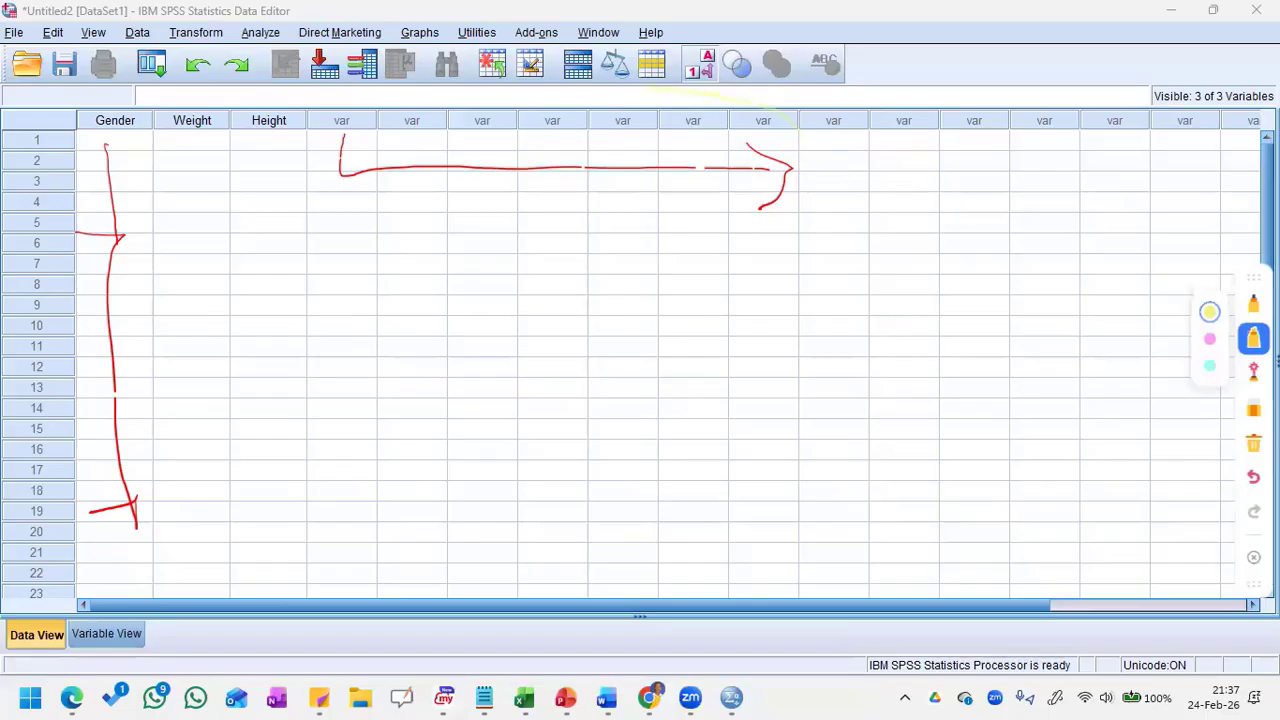
pyautogui.moveTo(650, 88)
pyautogui.mouseDown()
pyautogui.moveTo(430, 160)
pyautogui.moveTo(470, 188)
pyautogui.mouseUp()
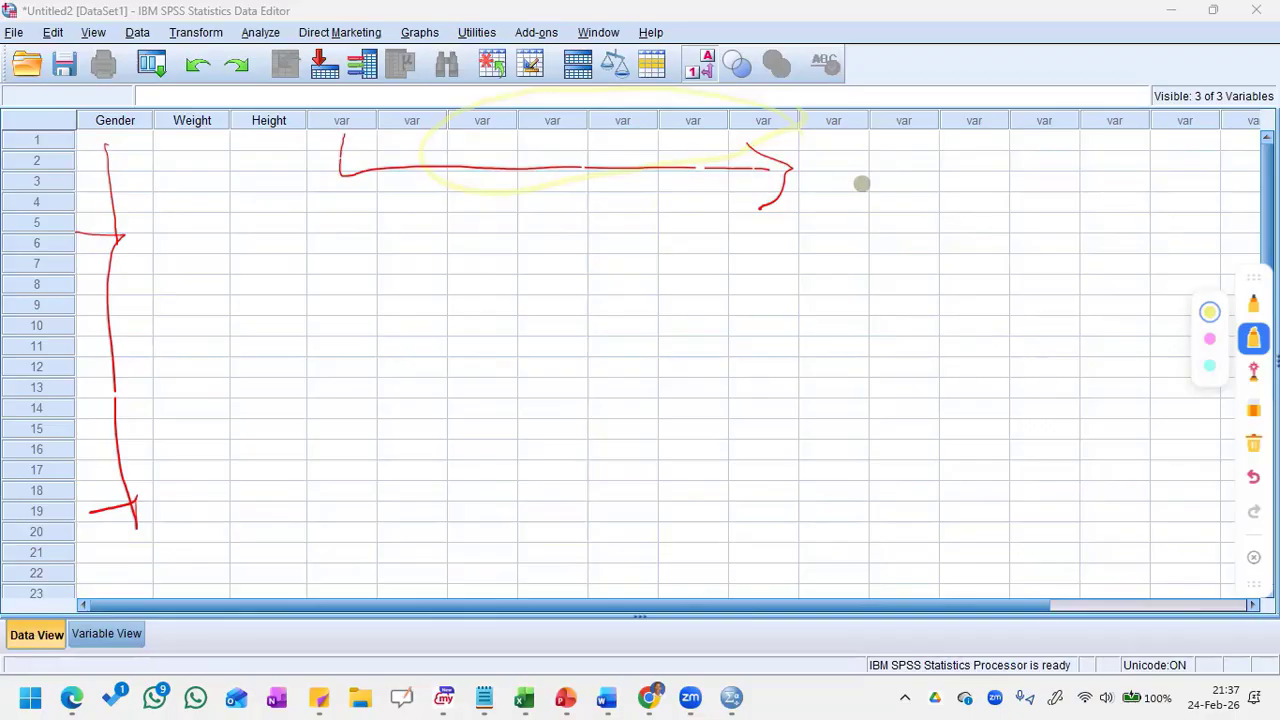
pyautogui.click(1245, 478)
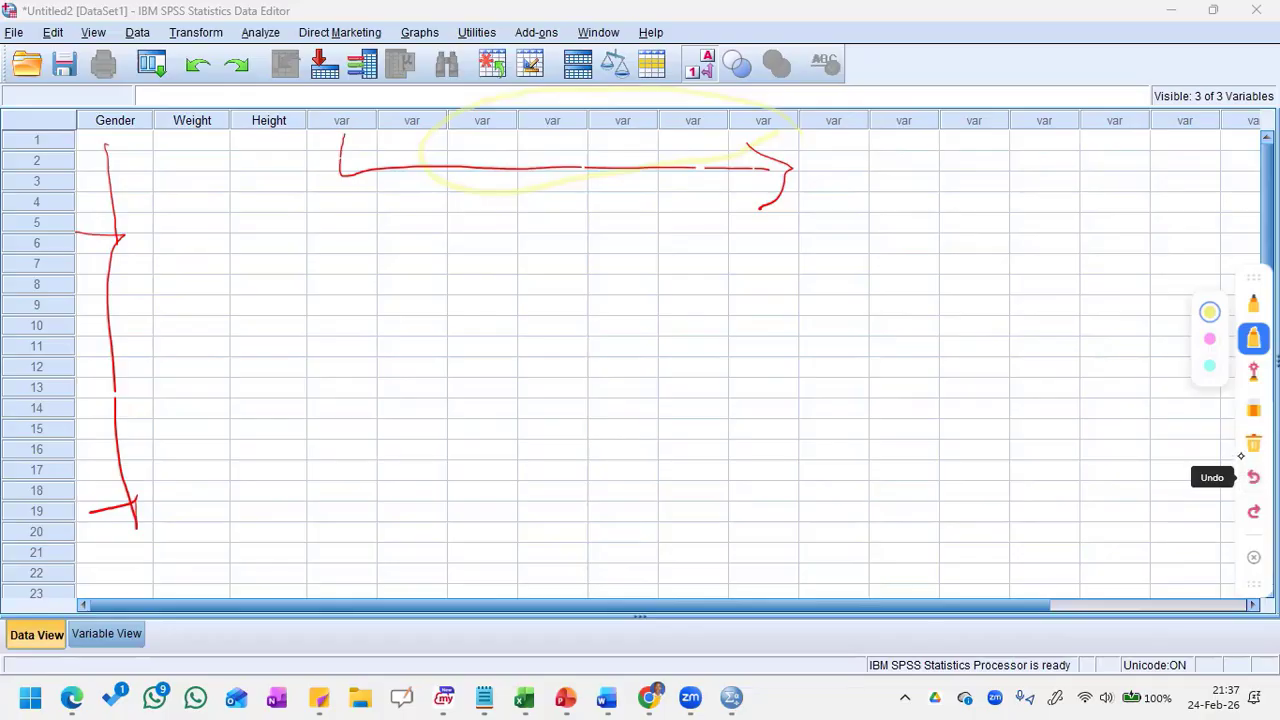
# Step: Trace the empty variable headings and row numbers with the yellow laser pen, and clear all annotations from the grid
pyautogui.click(1252, 374)
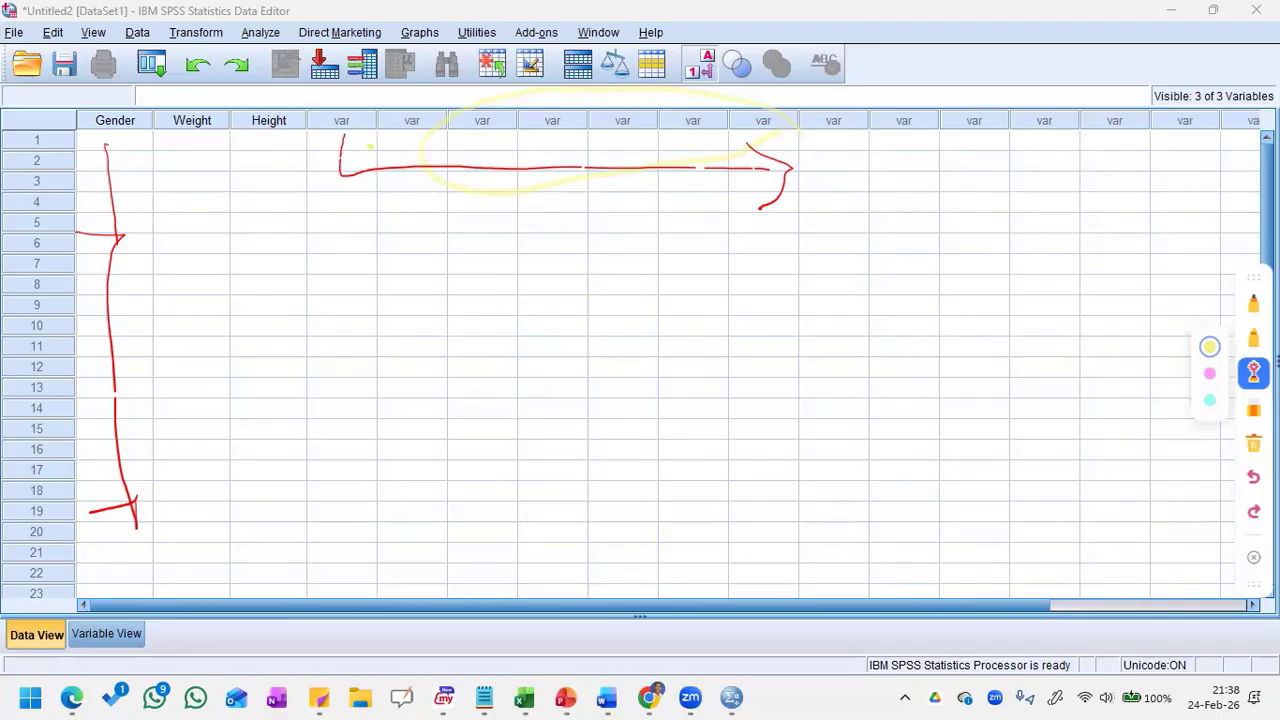
pyautogui.moveTo(368, 146); pyautogui.dragTo(738, 136)
pyautogui.moveTo(282, 148)
pyautogui.mouseDown()
pyautogui.moveTo(296, 100)
pyautogui.moveTo(245, 100)
pyautogui.moveTo(290, 152)
pyautogui.mouseUp()
pyautogui.moveTo(62, 175)
pyautogui.mouseDown()
pyautogui.moveTo(76, 270)
pyautogui.moveTo(20, 305)
pyautogui.mouseUp()
pyautogui.click(1254, 444)
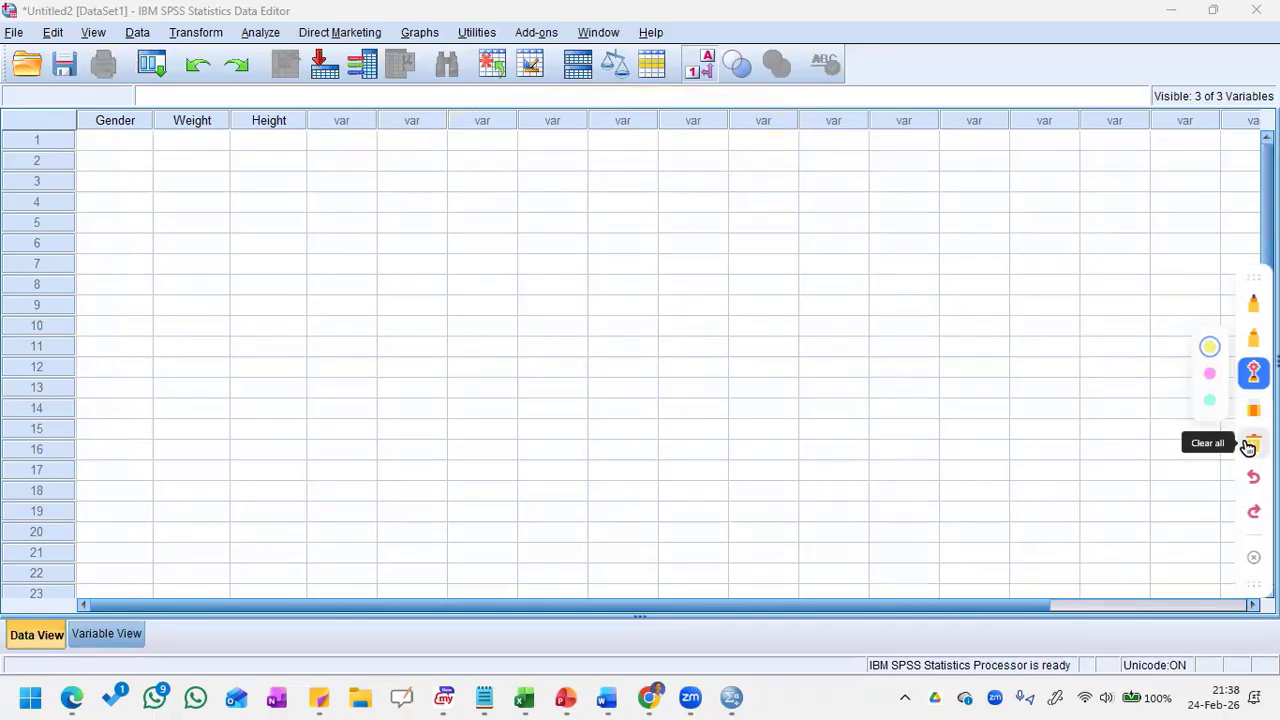
pyautogui.click(1254, 557)
# Step: Enter case 1 in the first row with Gender code 1, Weight 67.50 and Height 134
pyautogui.click(101, 137)
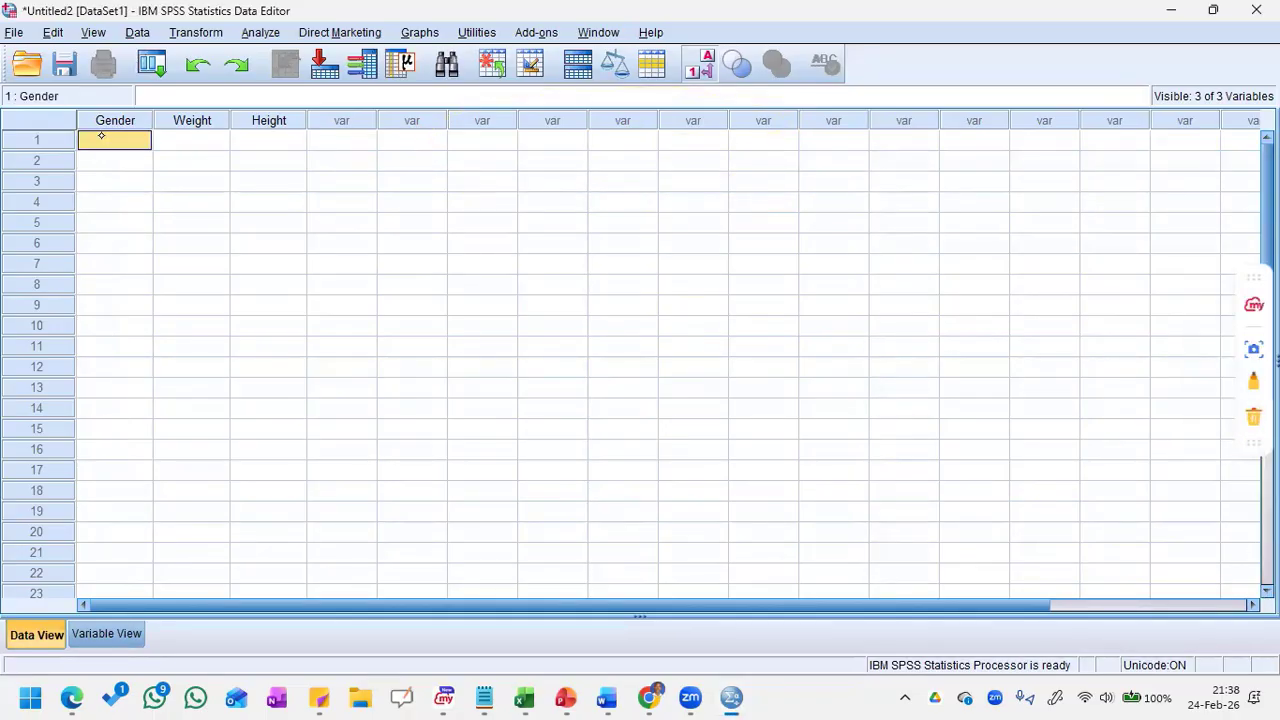
pyautogui.write('1')
pyautogui.press('Return')
pyautogui.click(176, 144)
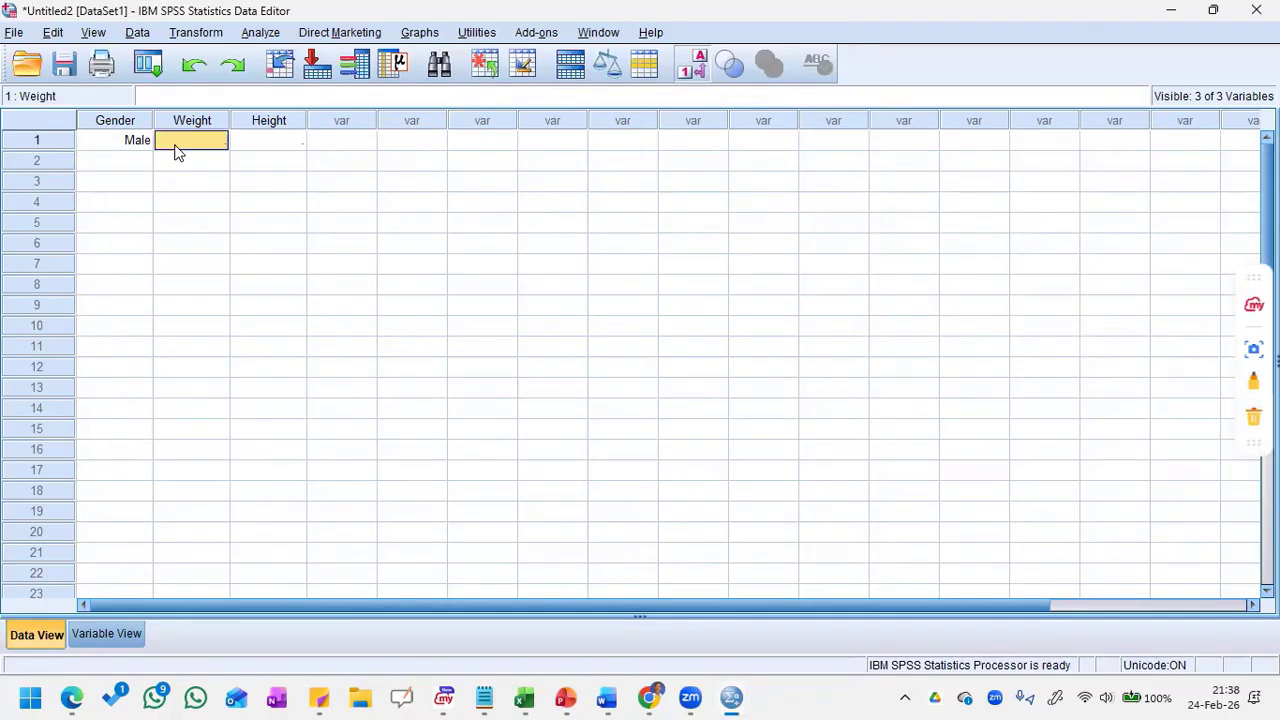
pyautogui.write('67.50')
pyautogui.press('Return')
pyautogui.click(266, 142)
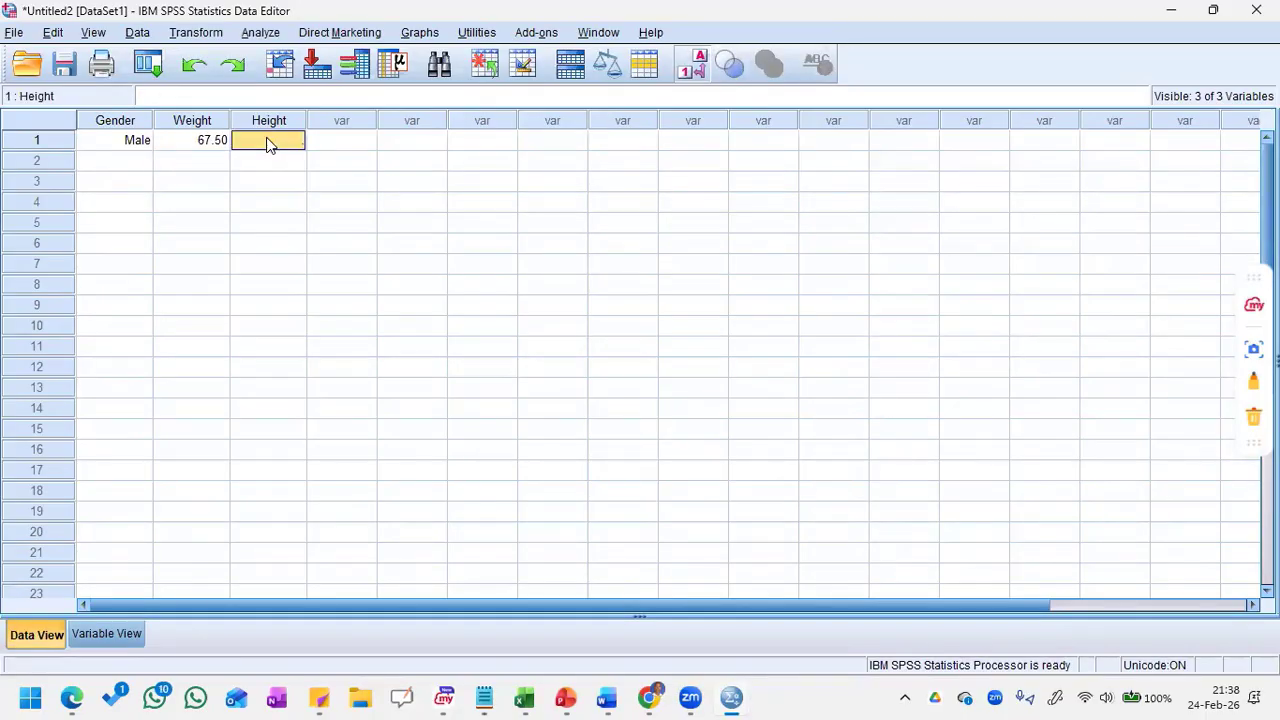
pyautogui.write('134')
pyautogui.press('Return')
pyautogui.click(104, 164)
pyautogui.write('f')
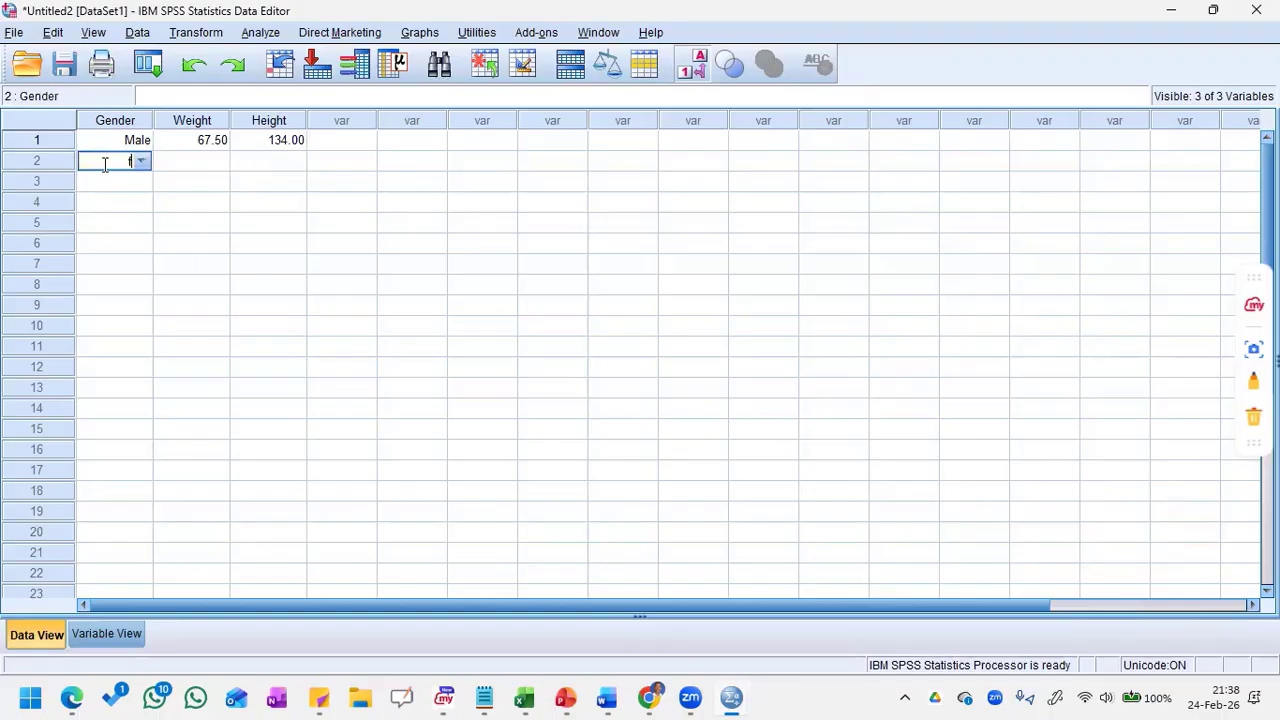
pyautogui.press('Return')
# Step: Enter case 2 in the second row with Gender code 2, Weight 78 and Height 97
pyautogui.click(120, 159)
pyautogui.write('2')
pyautogui.click(212, 162)
pyautogui.write('78')
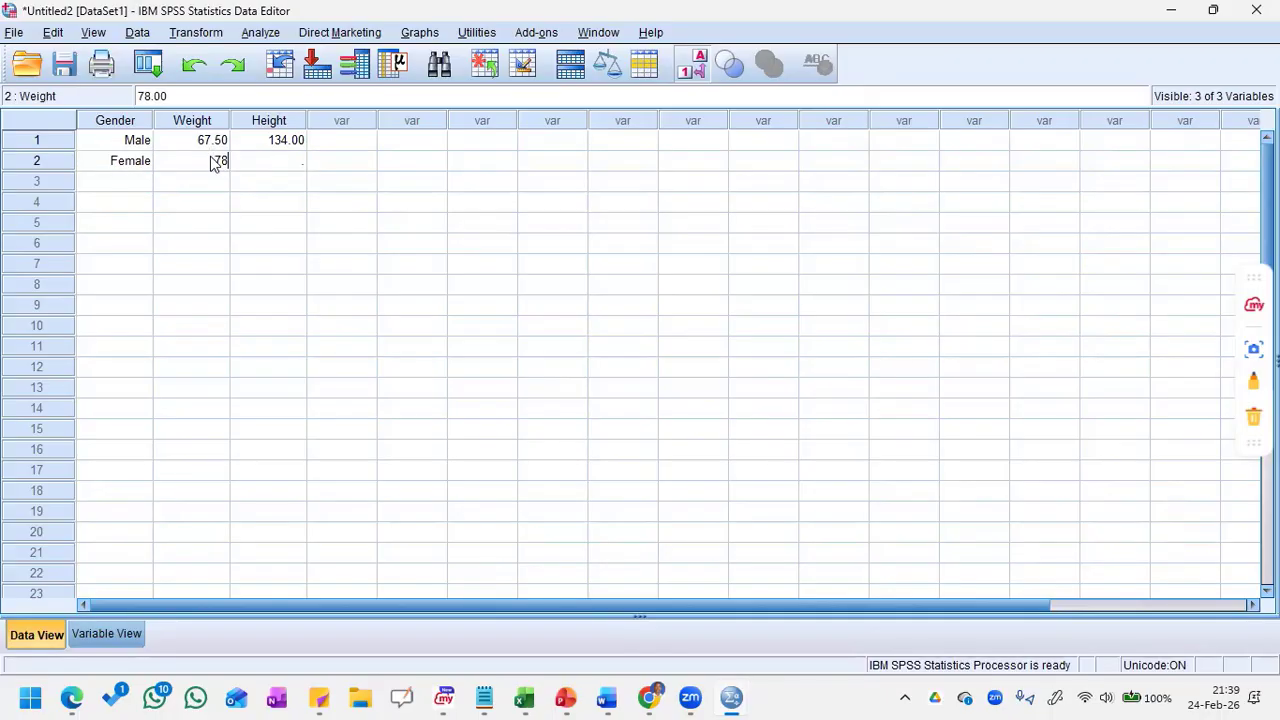
pyautogui.click(270, 155)
pyautogui.write('97')
pyautogui.press('Return')
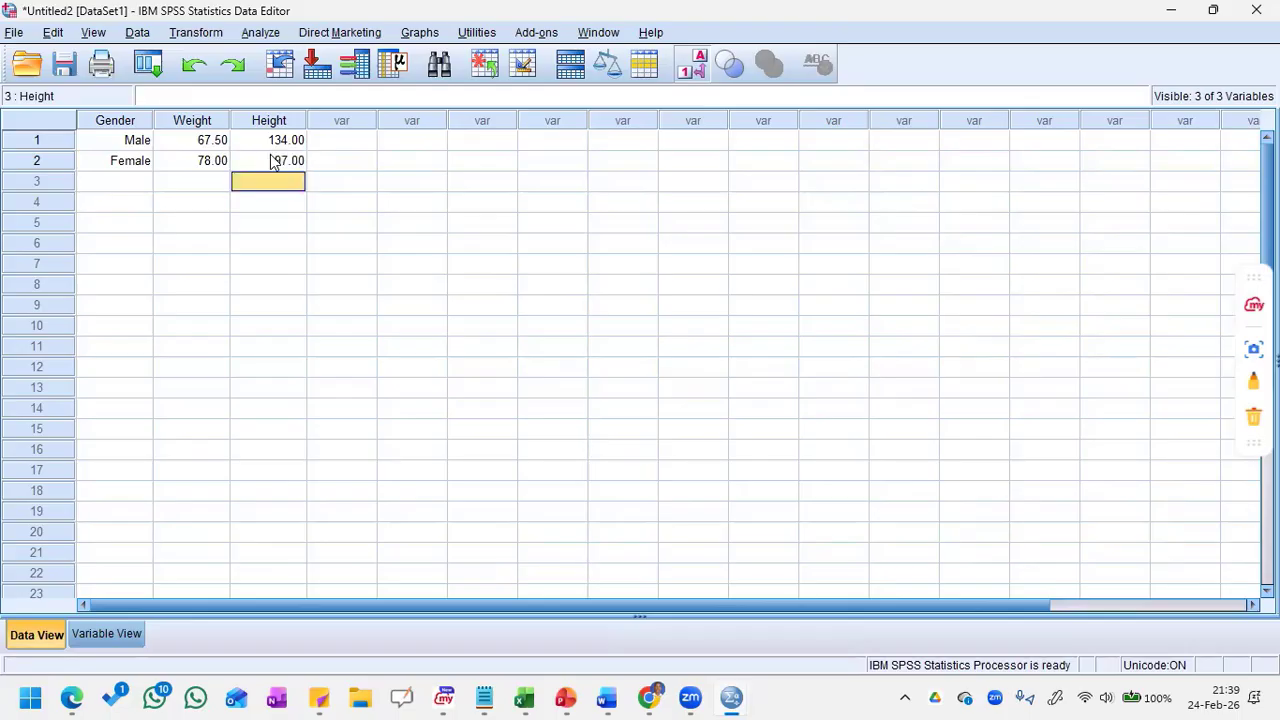
# Step: Enter case 3 in the third row with Gender code 1, Weight 74 and Height 102
pyautogui.click(126, 180)
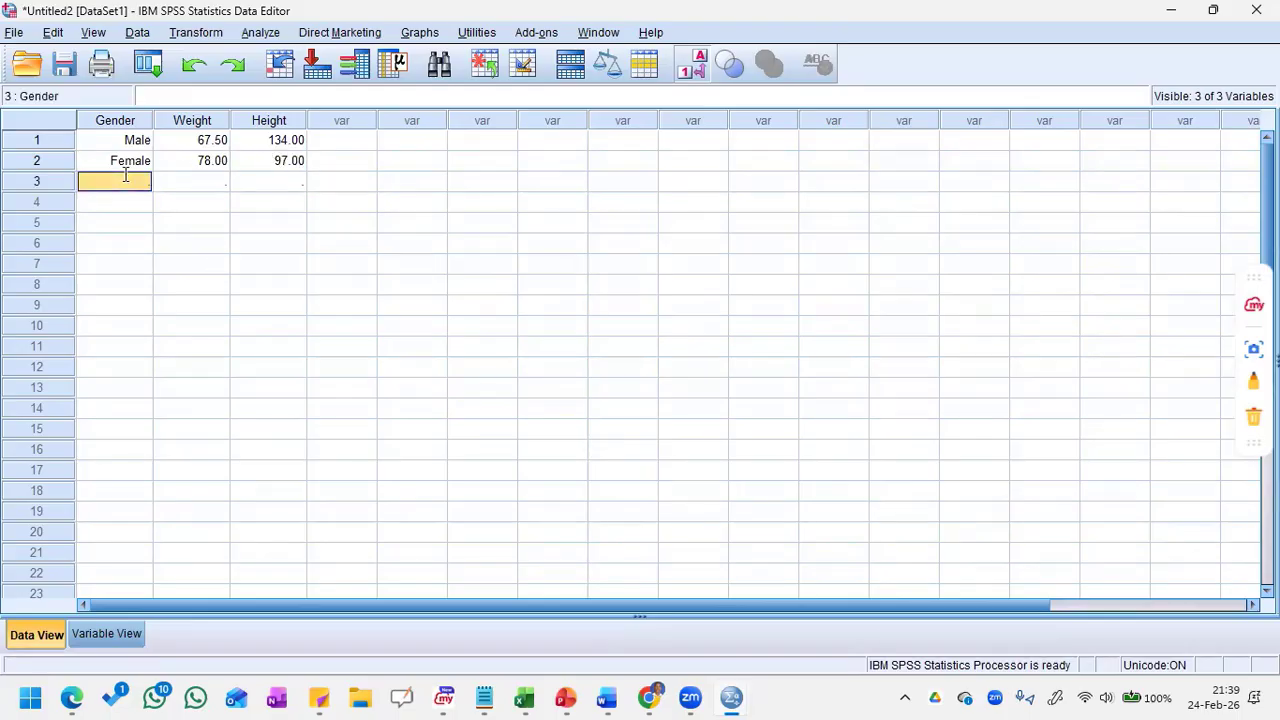
pyautogui.write('1')
pyautogui.click(198, 181)
pyautogui.write('74')
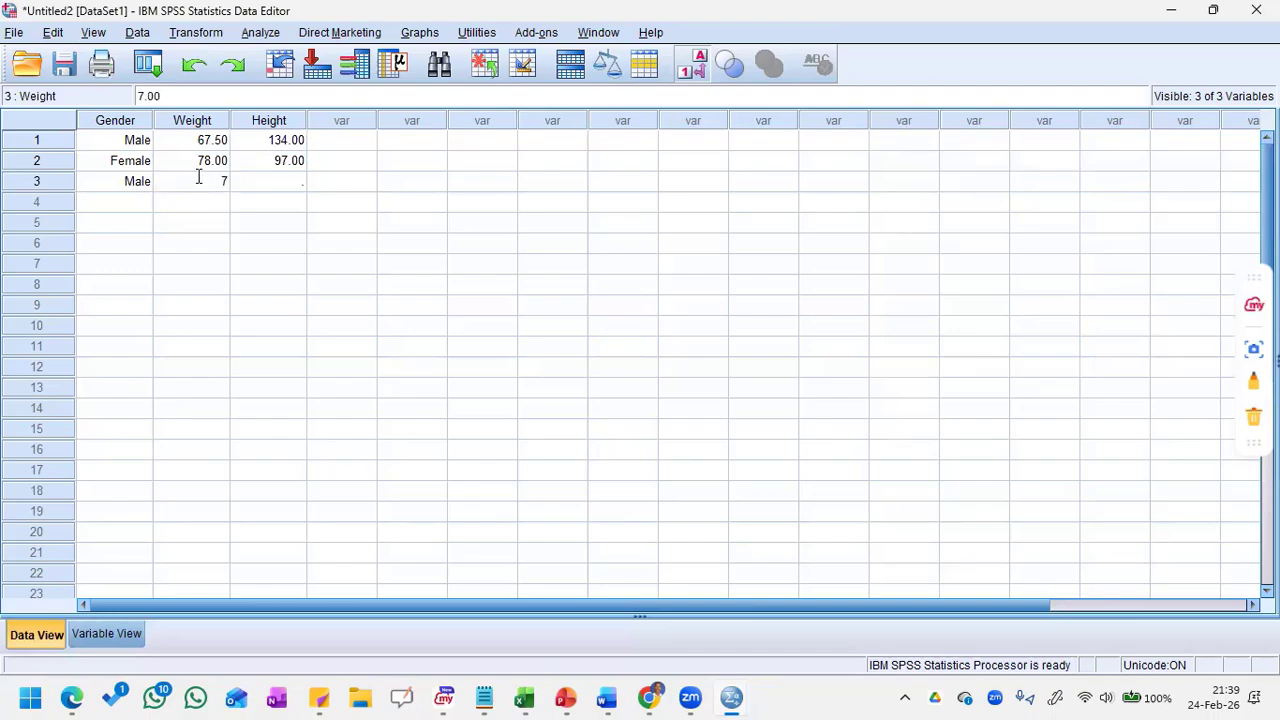
pyautogui.press('Tab')
pyautogui.write('102')
pyautogui.press('Return')
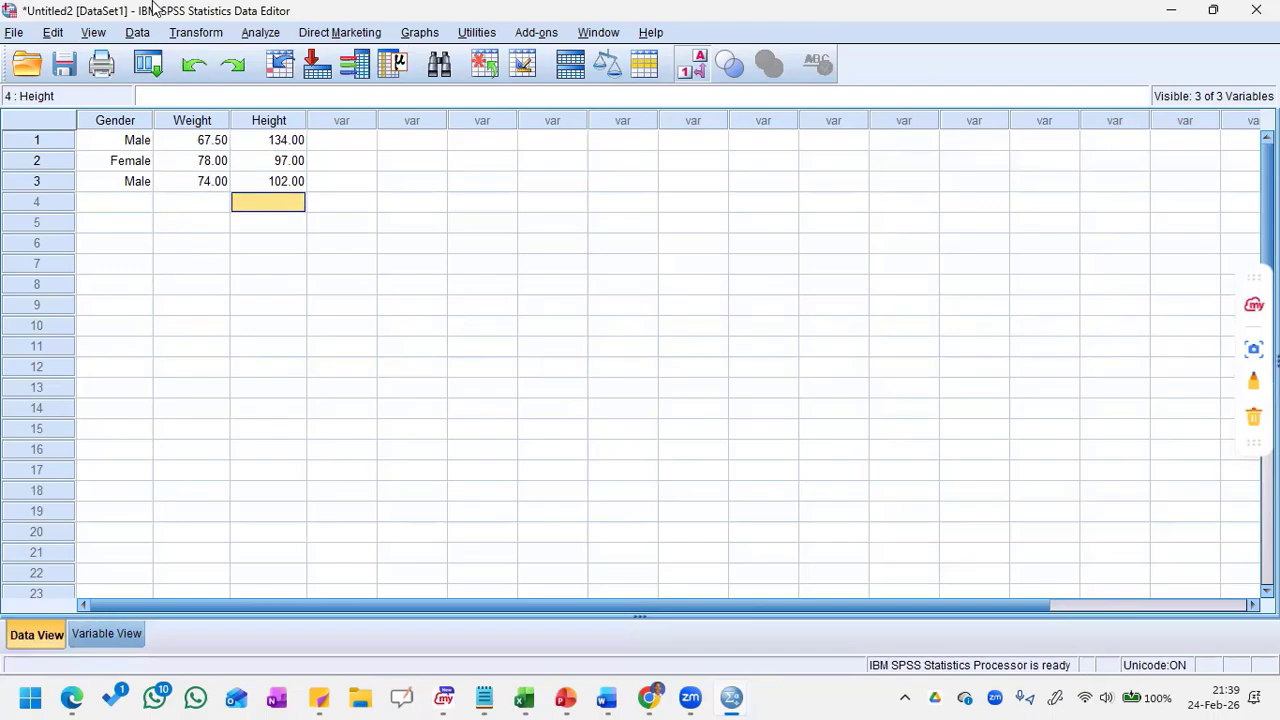
# Step: Draw a red line across the empty variable columns and a red bracket down the empty Gender cells of rows 4 to 11
pyautogui.click(93, 32)
pyautogui.click(510, 449)
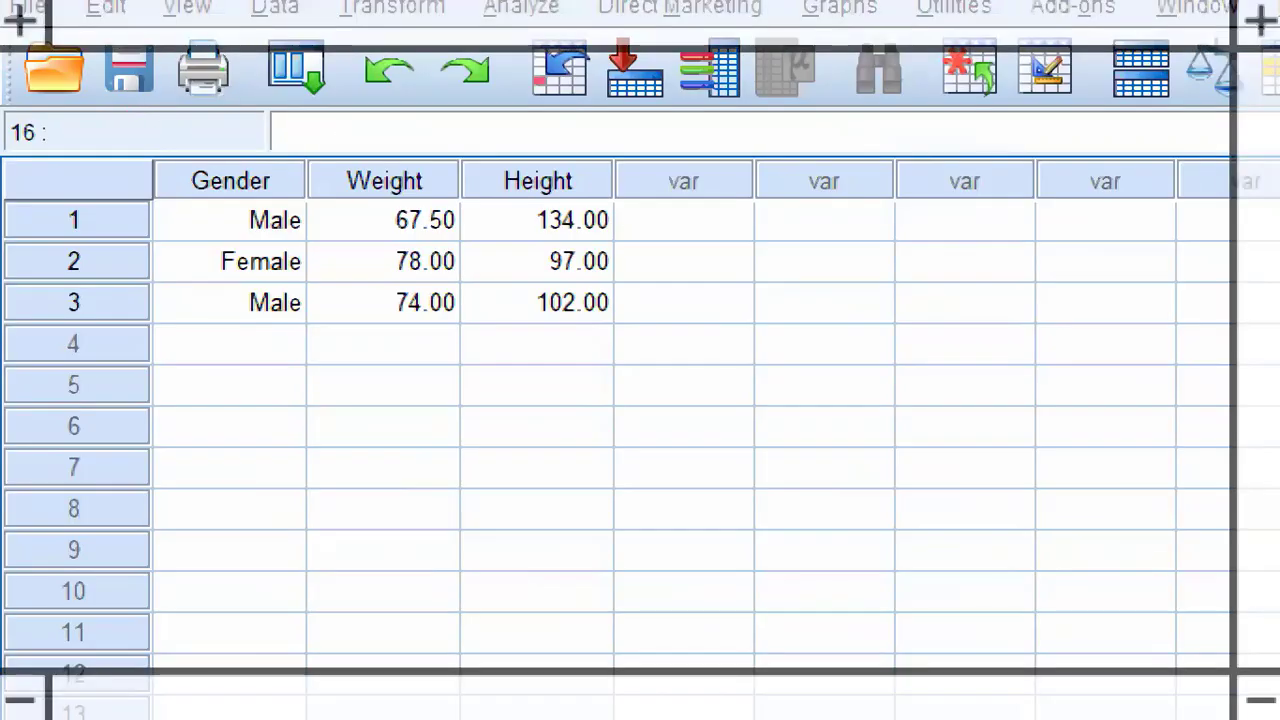
pyautogui.moveTo(629, 230); pyautogui.dragTo(998, 255)
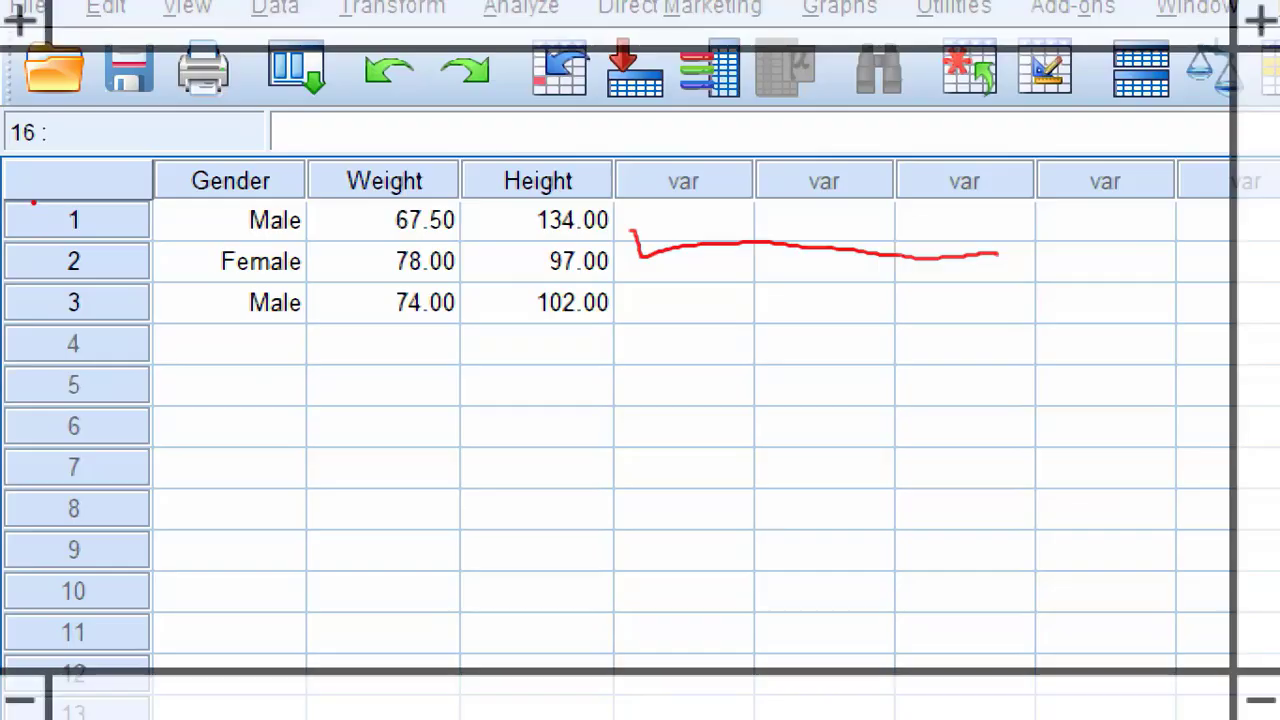
pyautogui.moveTo(166, 343)
pyautogui.mouseDown()
pyautogui.moveTo(204, 372)
pyautogui.moveTo(240, 566)
pyautogui.moveTo(238, 622)
pyautogui.moveTo(208, 622)
pyautogui.mouseUp()
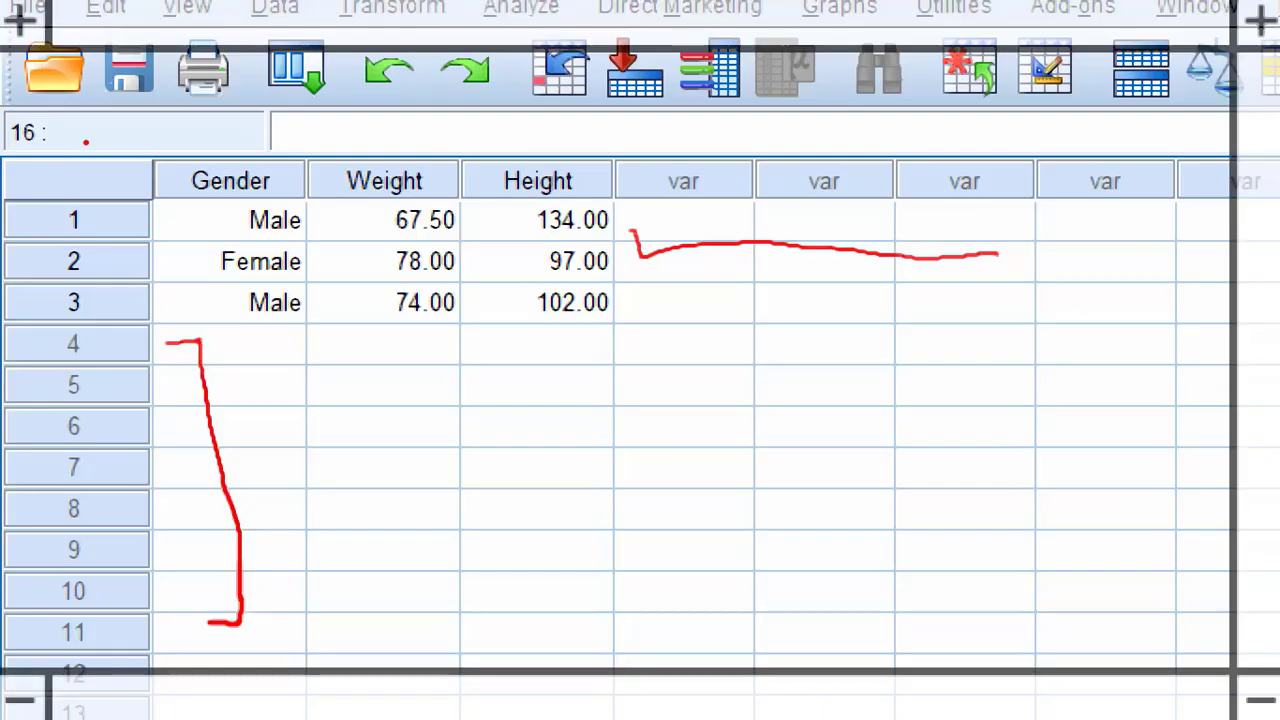
# Step: Circle row numbers 1 and 2 in red and tick the Gender, Weight and Height values of both cases
pyautogui.moveTo(75, 196)
pyautogui.mouseDown()
pyautogui.moveTo(48, 230)
pyautogui.moveTo(116, 226)
pyautogui.moveTo(72, 194)
pyautogui.mouseUp()
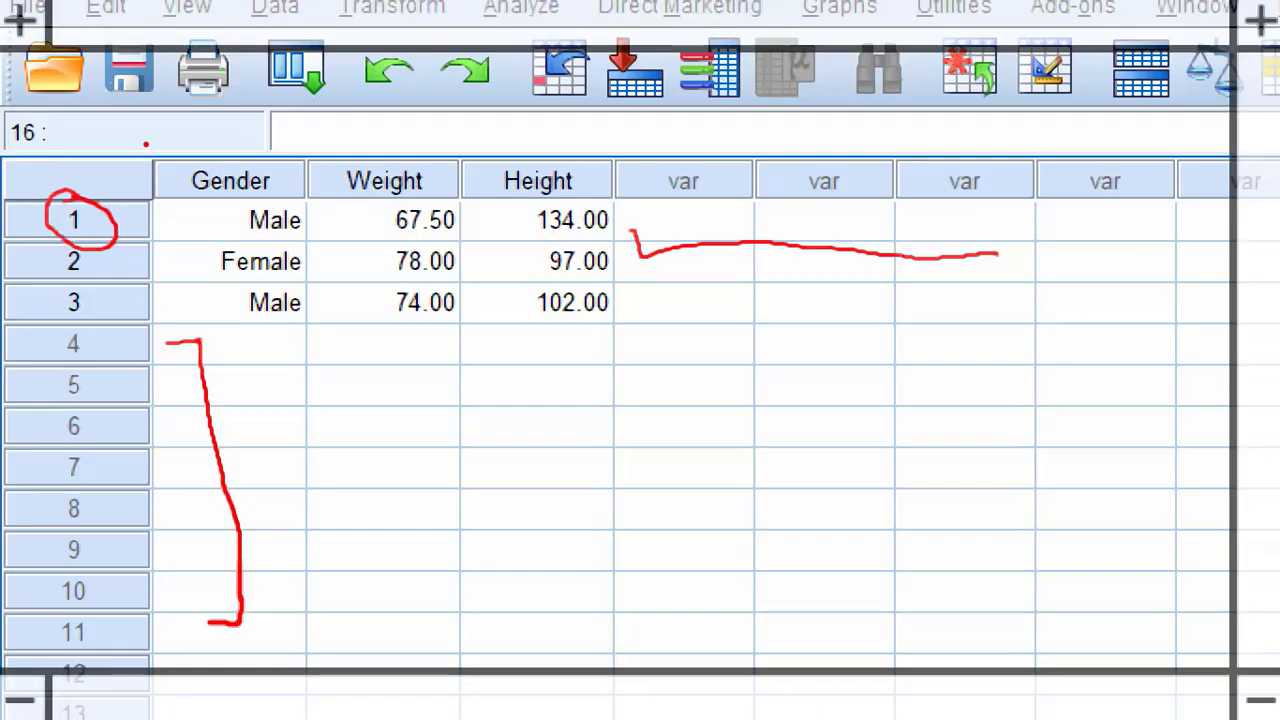
pyautogui.moveTo(312, 230); pyautogui.dragTo(285, 253)
pyautogui.moveTo(465, 226); pyautogui.dragTo(447, 254)
pyautogui.moveTo(614, 220); pyautogui.dragTo(596, 237)
pyautogui.moveTo(84, 246)
pyautogui.mouseDown()
pyautogui.moveTo(132, 270)
pyautogui.moveTo(52, 282)
pyautogui.moveTo(130, 258)
pyautogui.mouseUp()
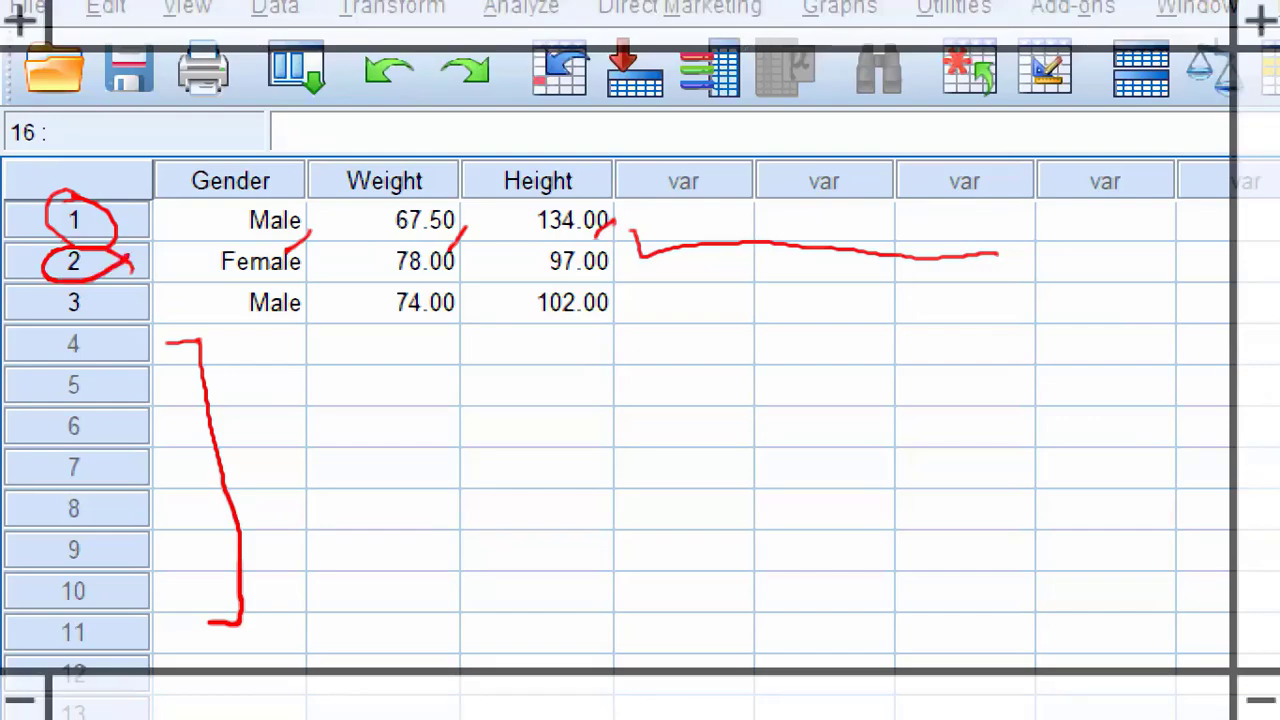
pyautogui.moveTo(314, 268); pyautogui.dragTo(298, 284)
pyautogui.moveTo(464, 264); pyautogui.dragTo(450, 292)
pyautogui.moveTo(616, 266); pyautogui.dragTo(604, 290)
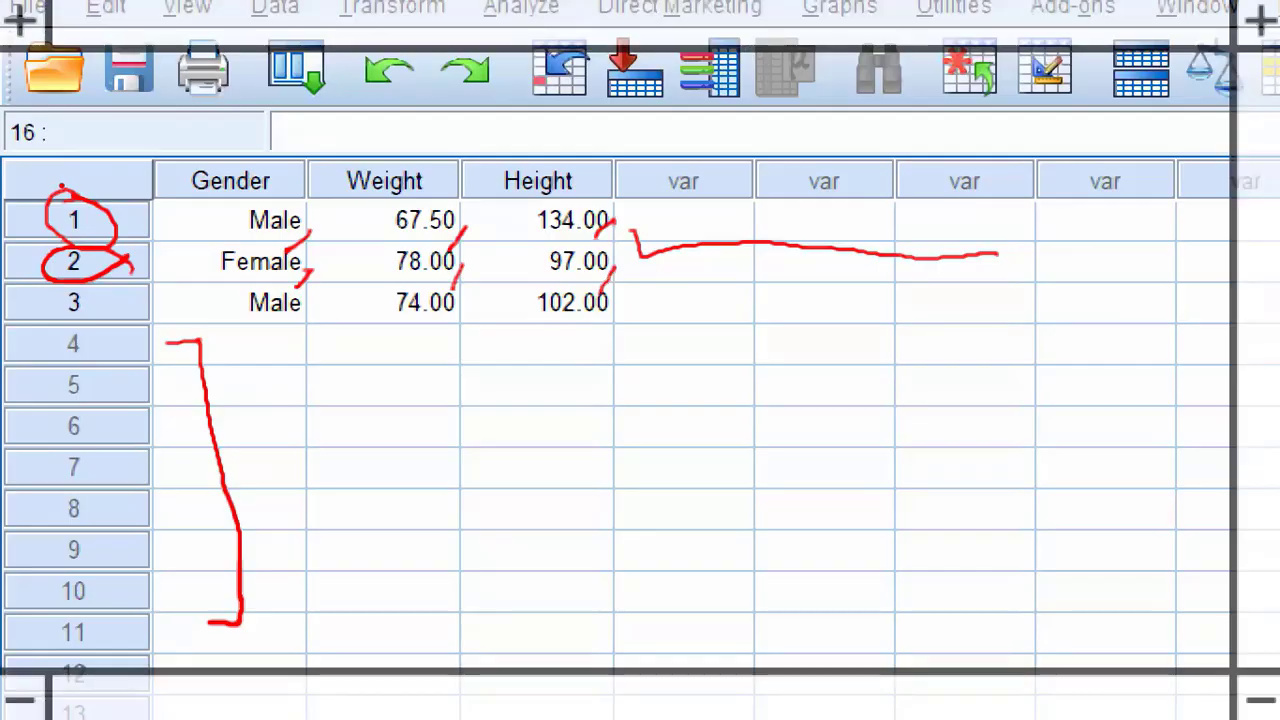
# Step: Draw red lines across the values of case 3 and down the Height and Weight columns
pyautogui.moveTo(127, 300); pyautogui.dragTo(450, 296)
pyautogui.moveTo(518, 300); pyautogui.dragTo(545, 298)
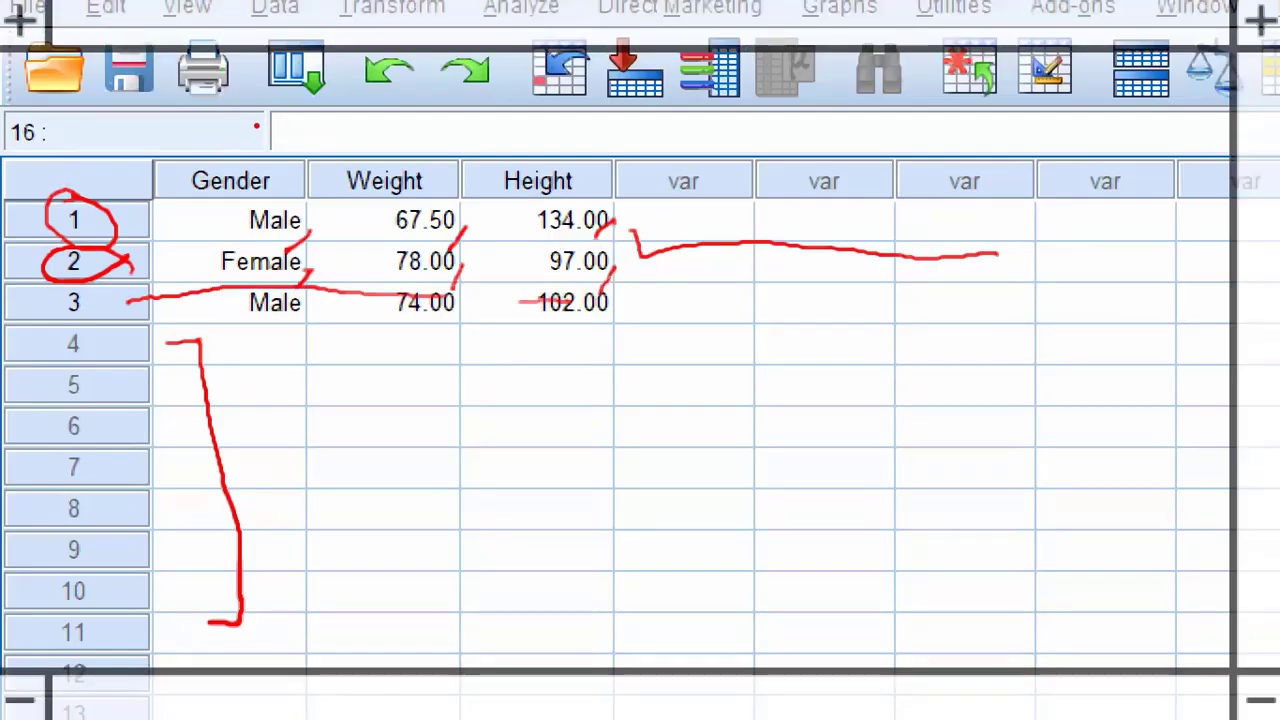
pyautogui.moveTo(510, 178); pyautogui.dragTo(535, 509)
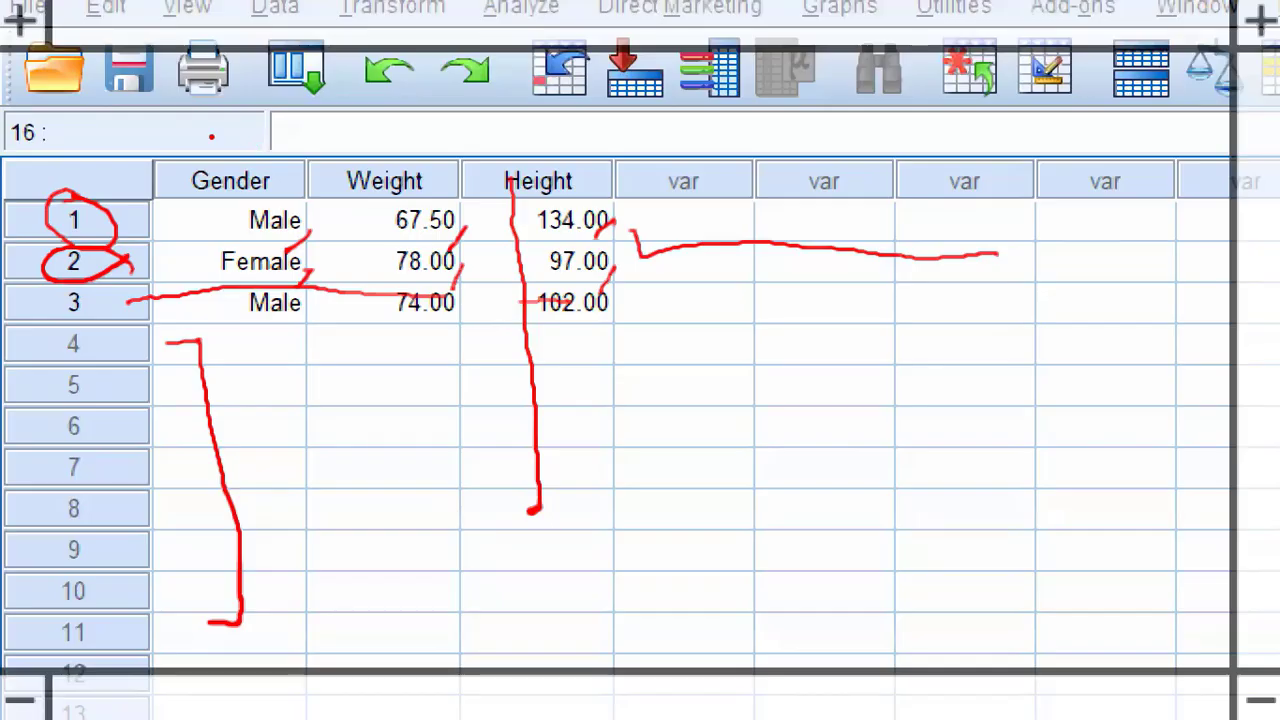
pyautogui.moveTo(381, 184)
pyautogui.mouseDown()
pyautogui.moveTo(405, 502)
pyautogui.moveTo(420, 490)
pyautogui.moveTo(393, 458)
pyautogui.moveTo(385, 375)
pyautogui.moveTo(440, 343)
pyautogui.mouseUp()
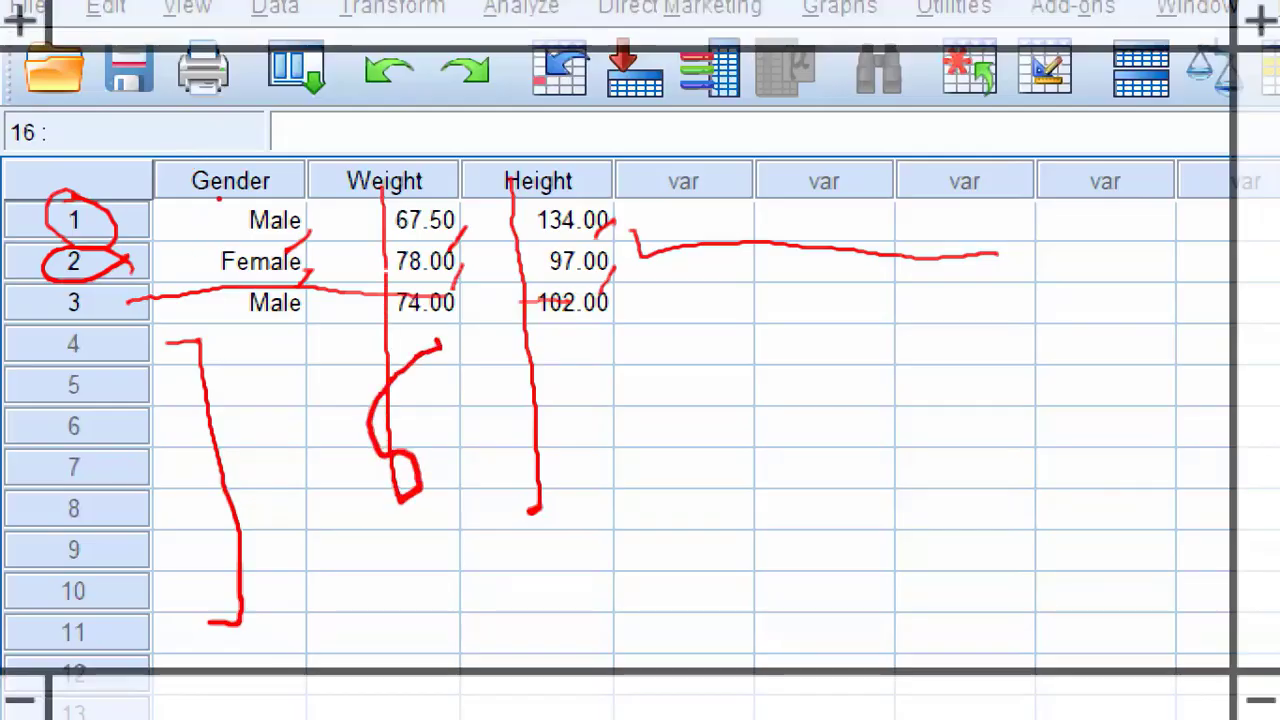
pyautogui.moveTo(391, 125)
pyautogui.mouseDown()
pyautogui.moveTo(410, 123)
pyautogui.moveTo(449, 170)
pyautogui.moveTo(378, 232)
pyautogui.mouseUp()
# Step: Move the active cell along row 3 to Gender, up and down the Gender column, and across row 1 and back
pyautogui.press('Left')
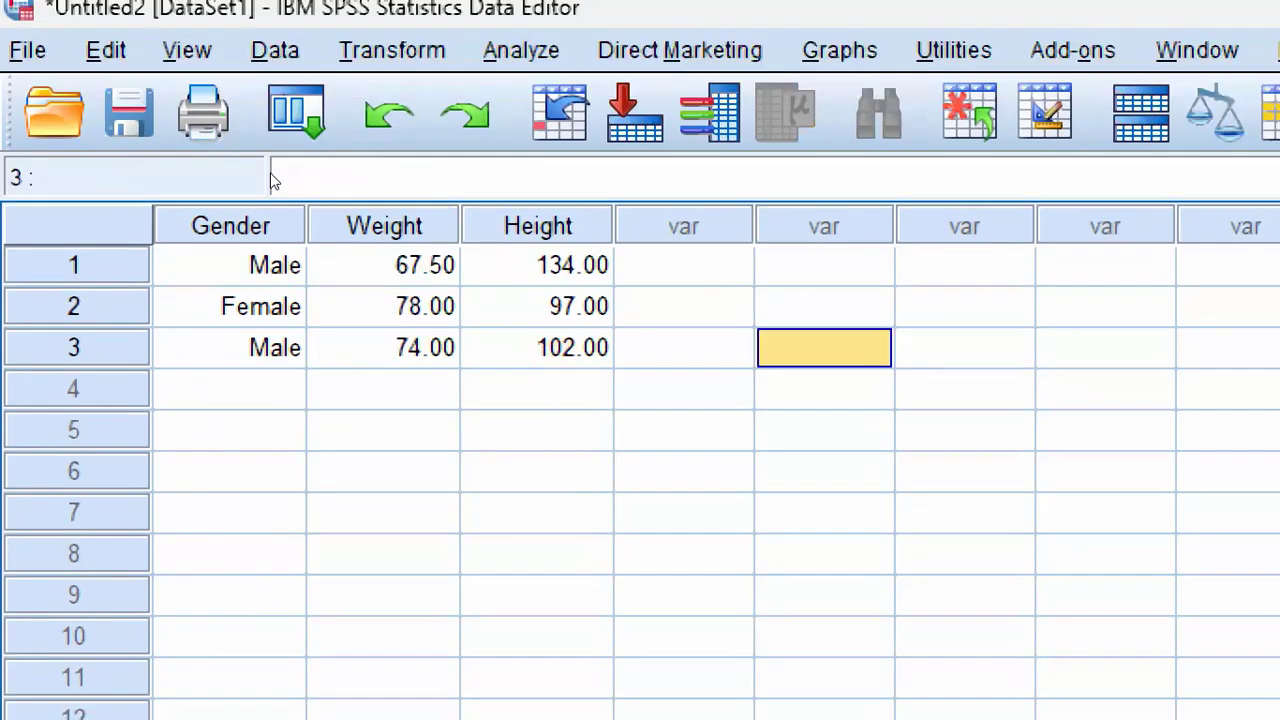
pyautogui.press('Left')
pyautogui.press('Left')
pyautogui.press('Left')
pyautogui.press('Left')
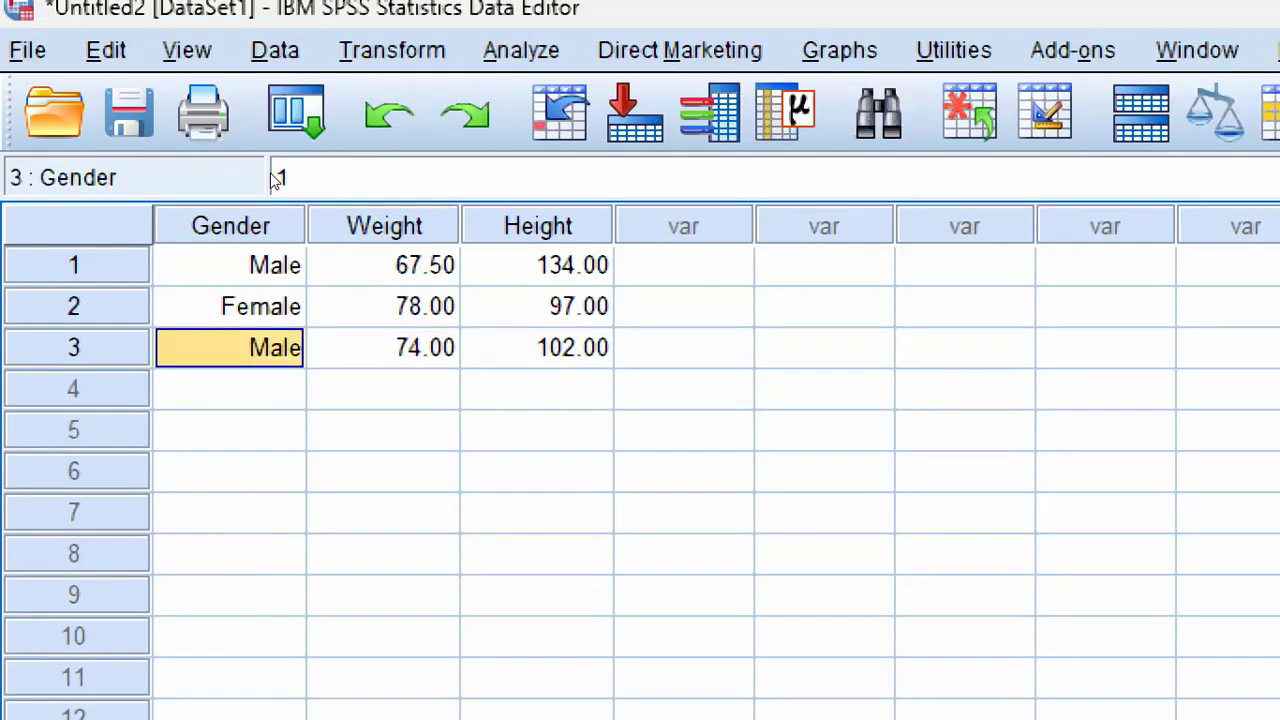
pyautogui.press('Up')
pyautogui.press('Up')
pyautogui.press('Down')
pyautogui.press('Down')
pyautogui.press('Up')
pyautogui.press('Up')
pyautogui.press('Right')
pyautogui.press('Right')
pyautogui.press('Right')
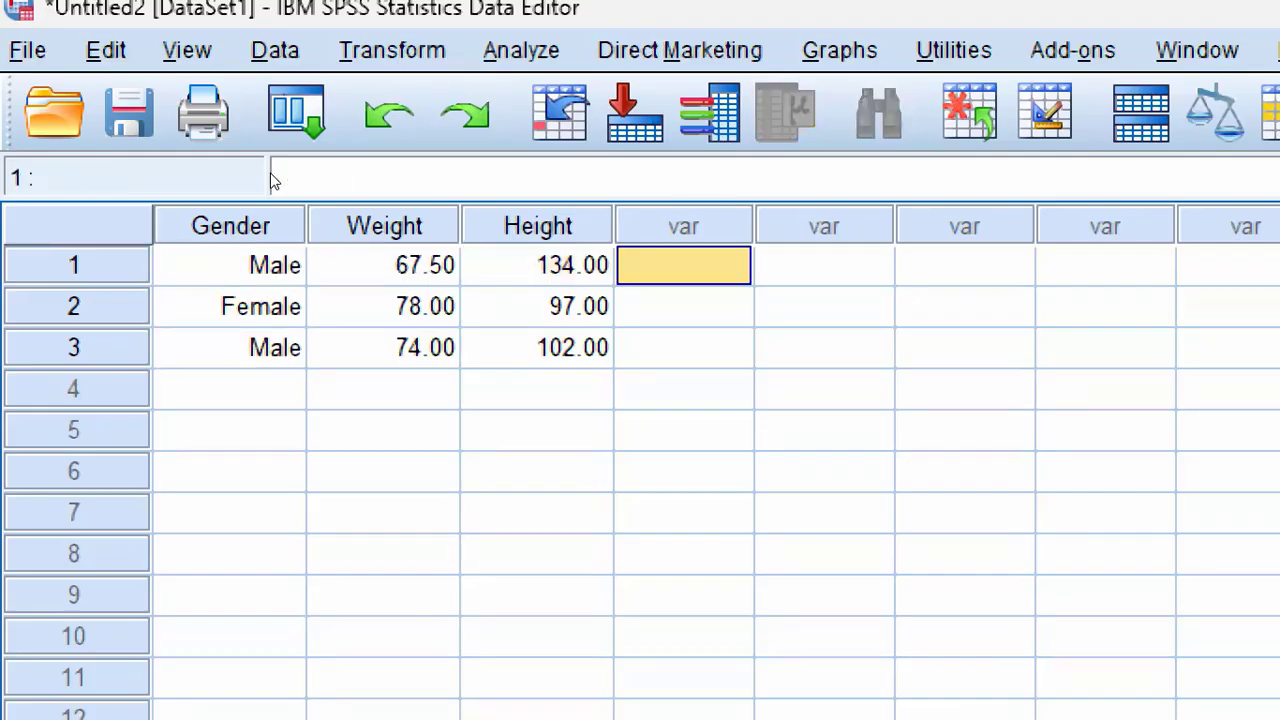
pyautogui.press('Left')
pyautogui.press('Left')
# Step: Move the active cell back and forth along row 3 between Gender and Height, examining the cell reference and stored value
pyautogui.press('Left')
pyautogui.press('Down')
pyautogui.press('Down')
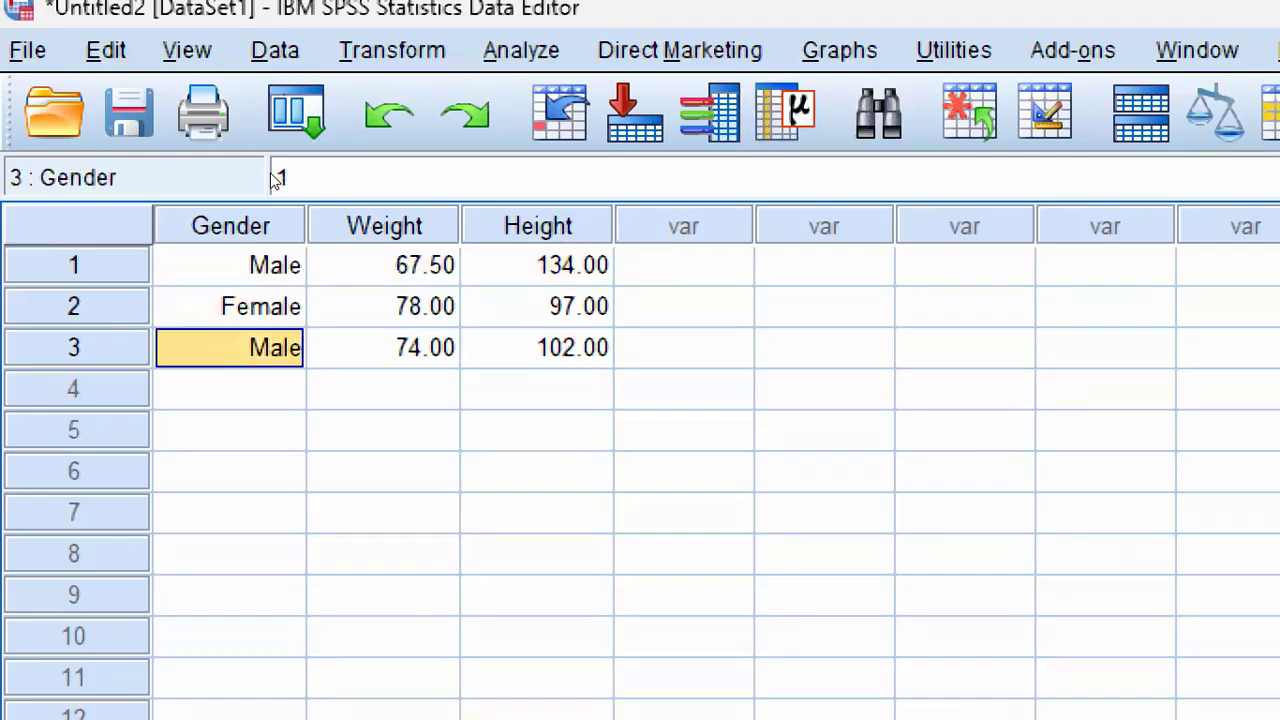
pyautogui.press('Right')
pyautogui.press('Right')
pyautogui.press('Right')
pyautogui.press('Left')
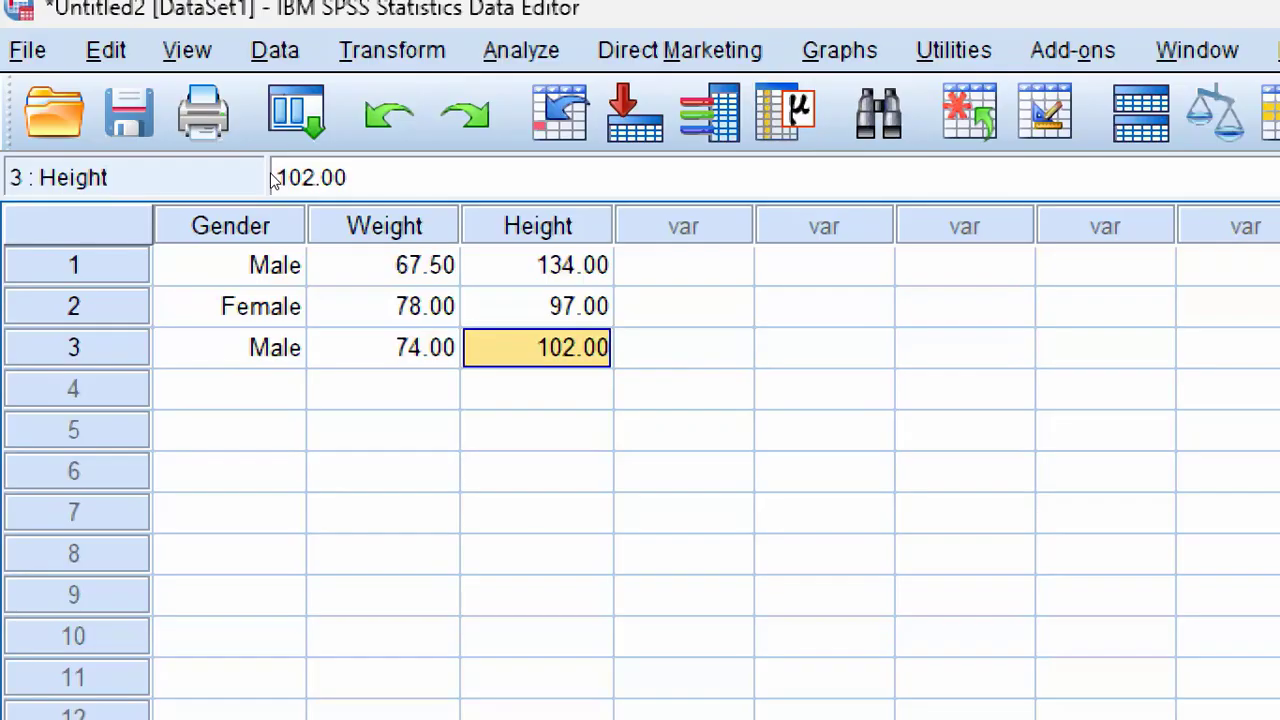
pyautogui.press('Left')
pyautogui.press('Left')
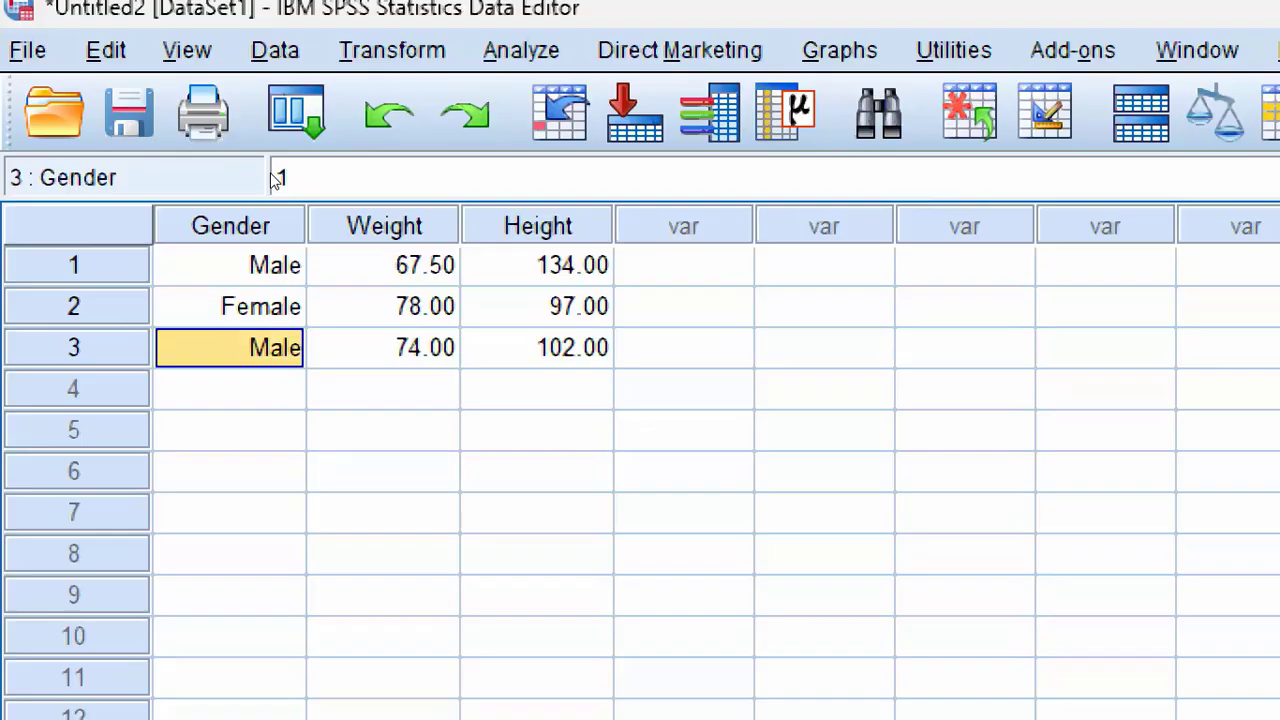
pyautogui.press('Right')
pyautogui.press('Right')
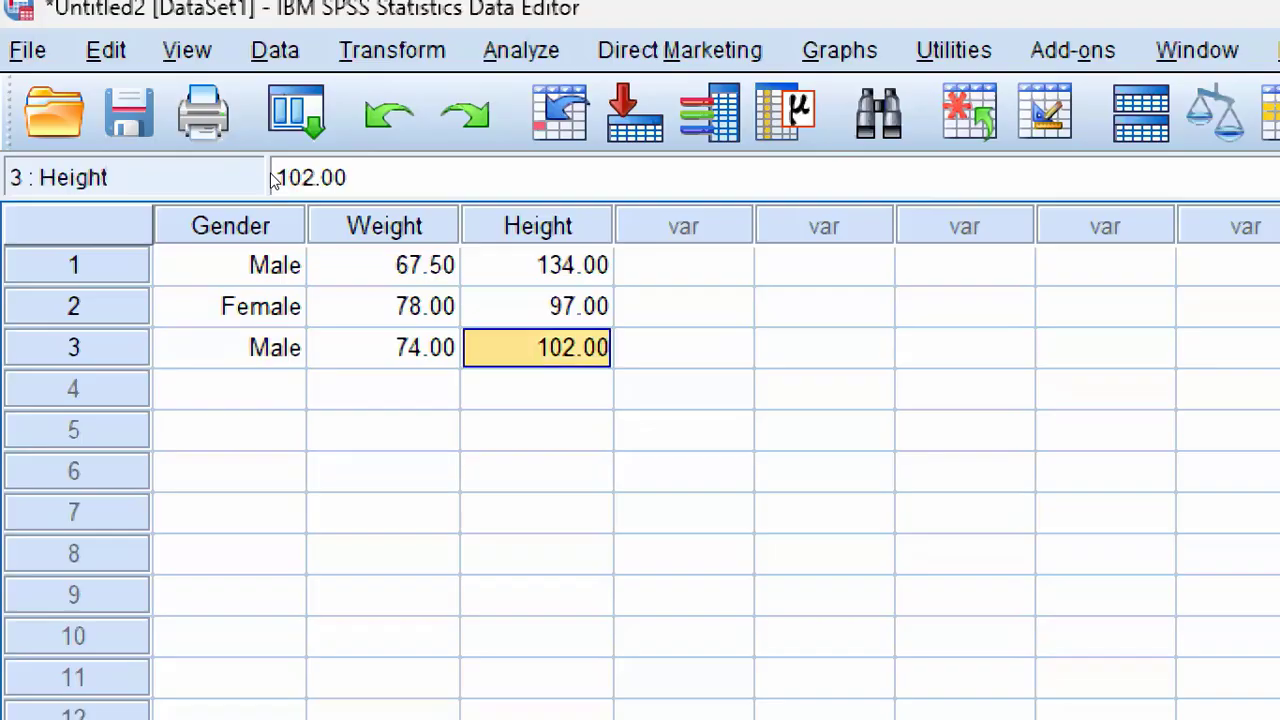
# Step: Examine the cell reference and stored value for the Height and Gender of case 2 and the Height of case 3
pyautogui.press('Up')
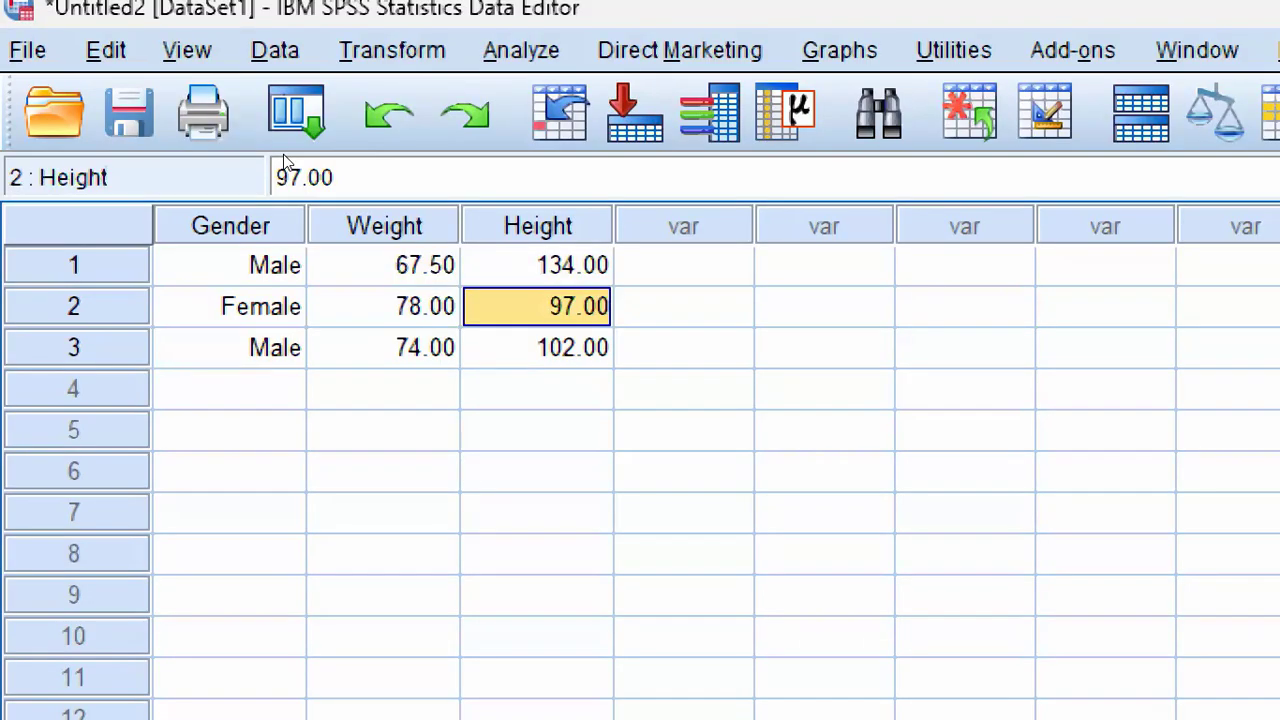
pyautogui.press('Left')
pyautogui.press('Left')
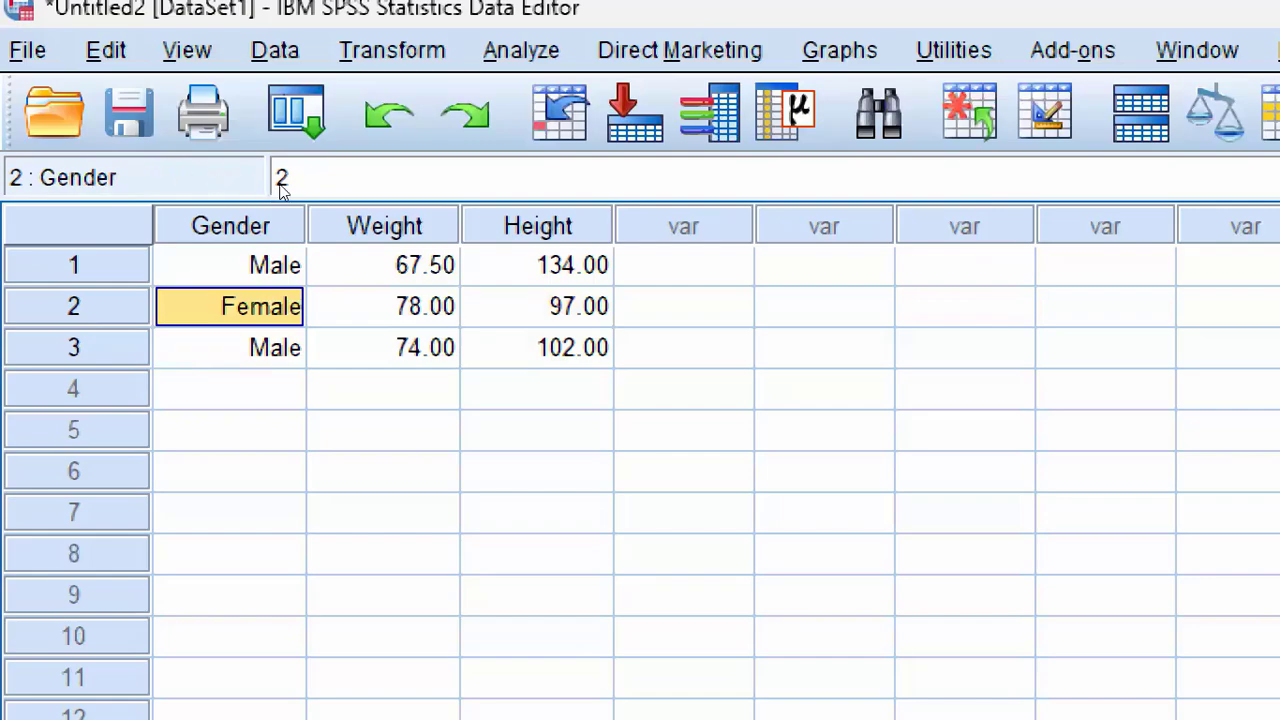
pyautogui.press('Down')
pyautogui.press('Right')
pyautogui.press('Right')
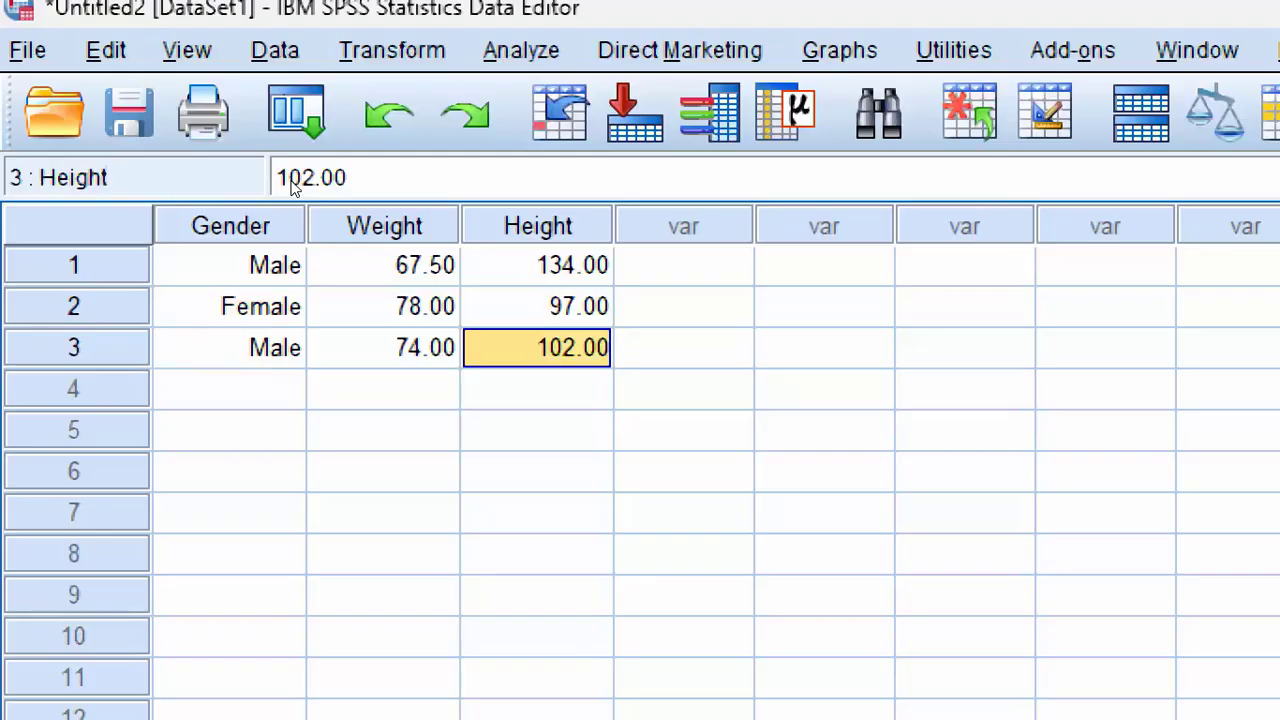
# Step: Jump between the first and last data cells, selecting the whole of row 1 and opening its Gender cell for editing along the way
pyautogui.hotkey('ctrl', 'Home')
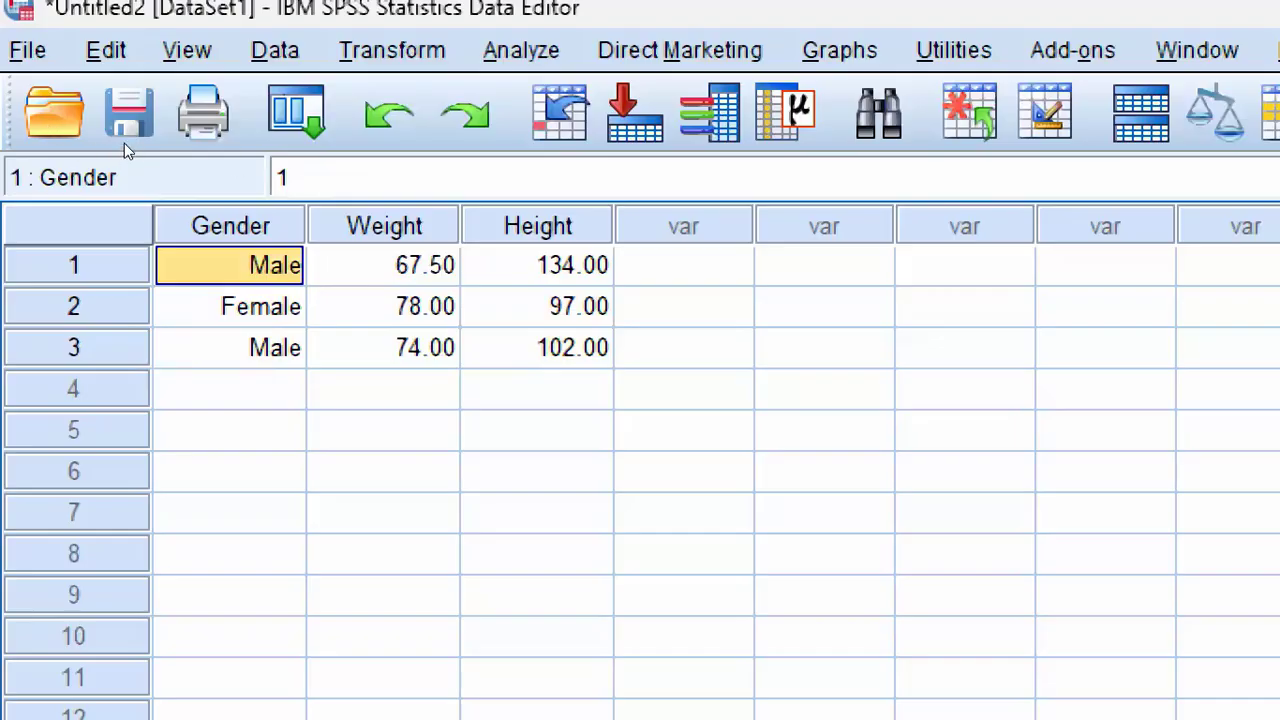
pyautogui.hotkey('shift', 'space')
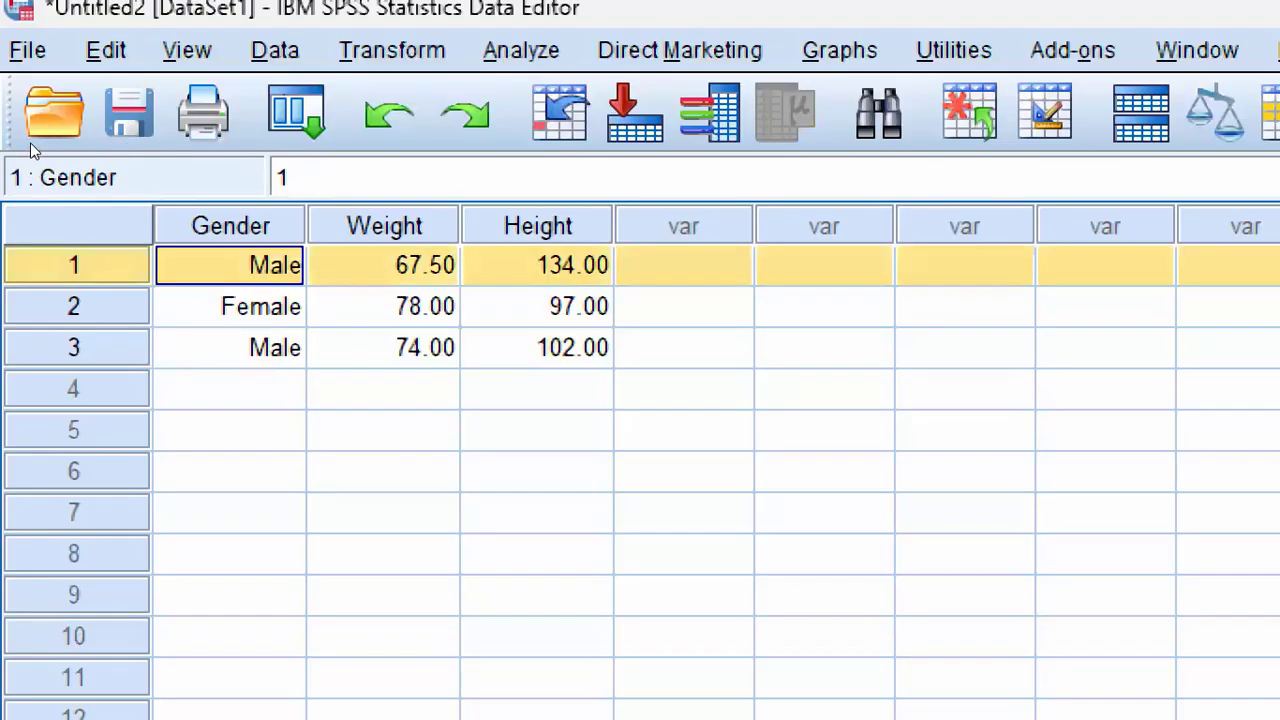
pyautogui.press('F2')
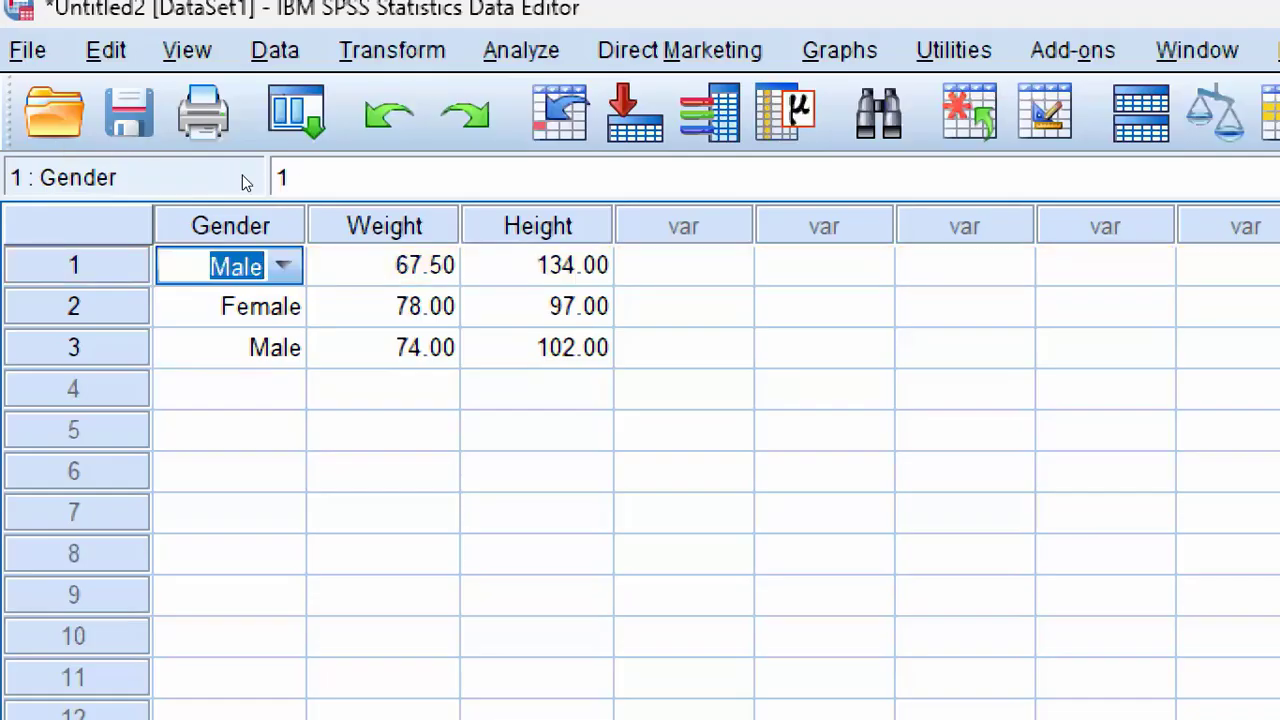
pyautogui.hotkey('ctrl', 'End')
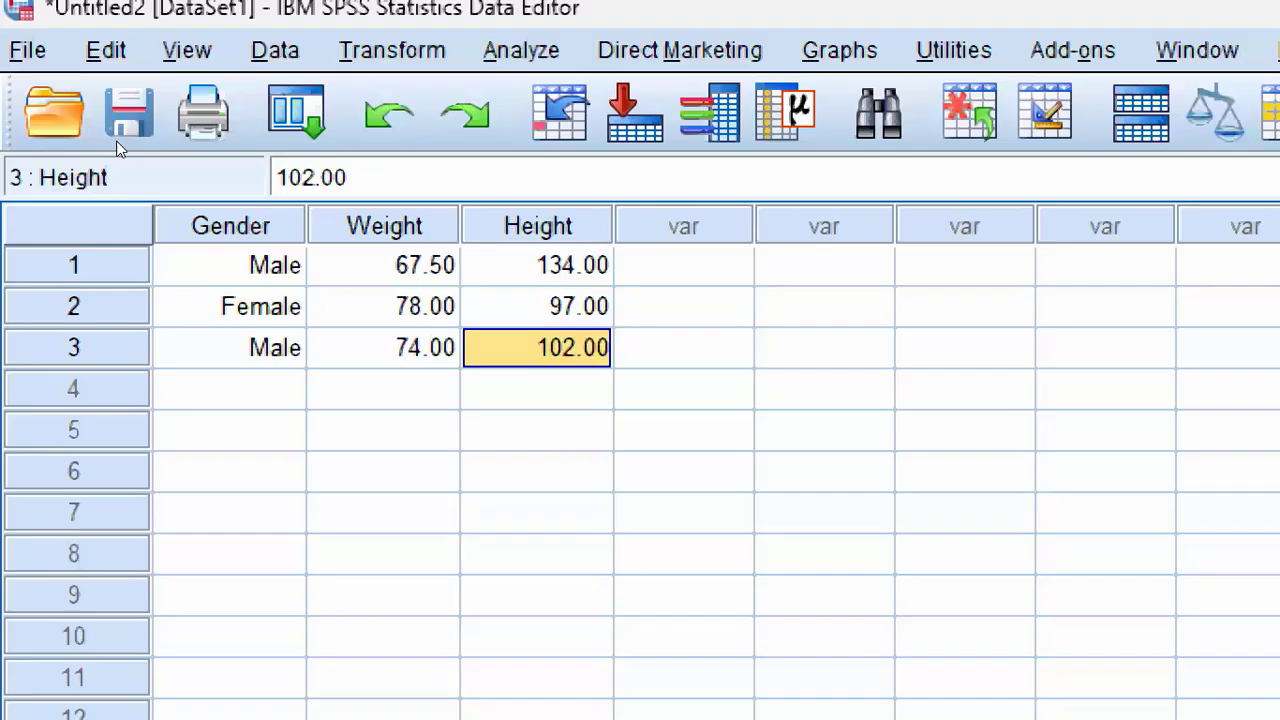
pyautogui.hotkey('ctrl', 'Home')
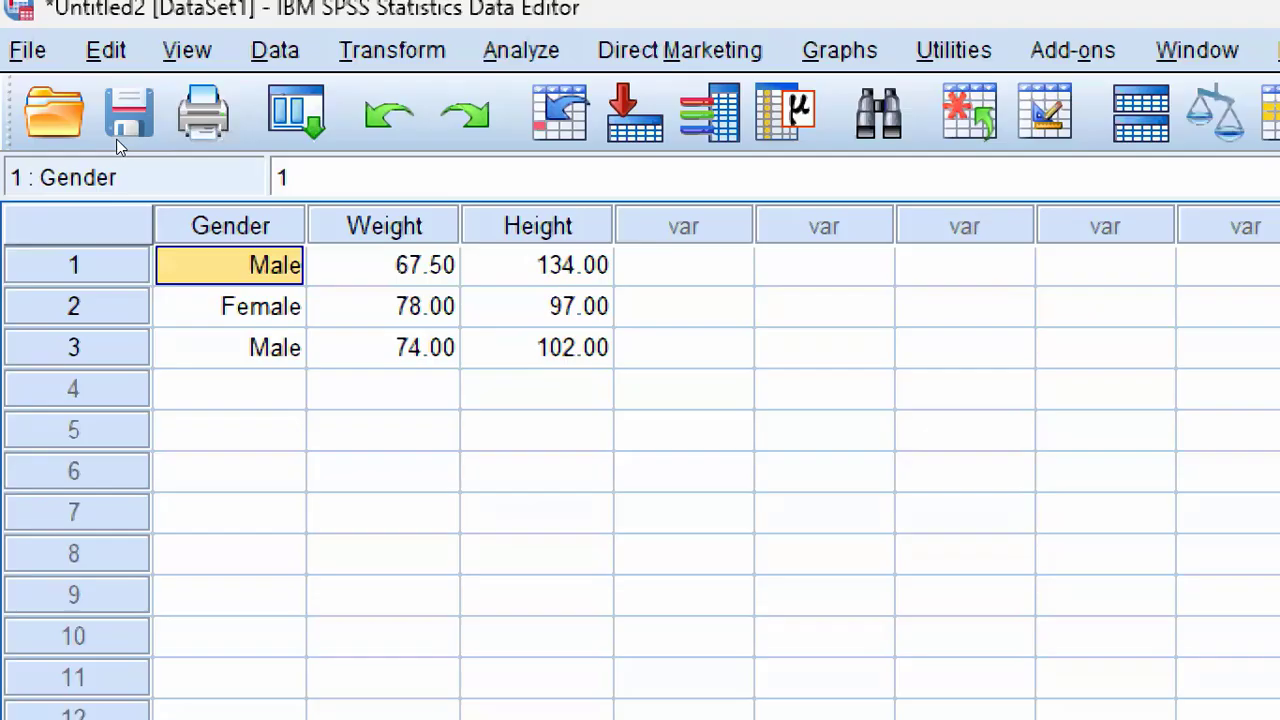
# Step: Jump to the last data cell, step one row below it and back up, and return to the first data cell
pyautogui.hotkey('ctrl', 'End')
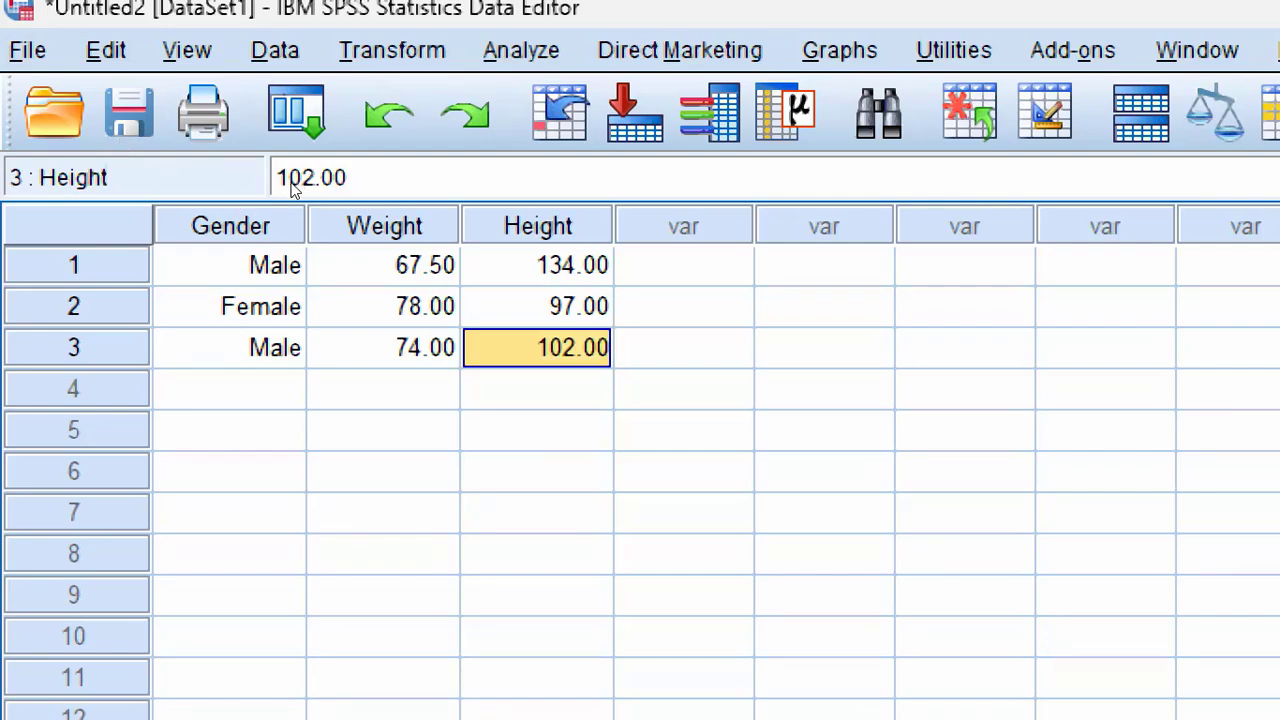
pyautogui.press('Down')
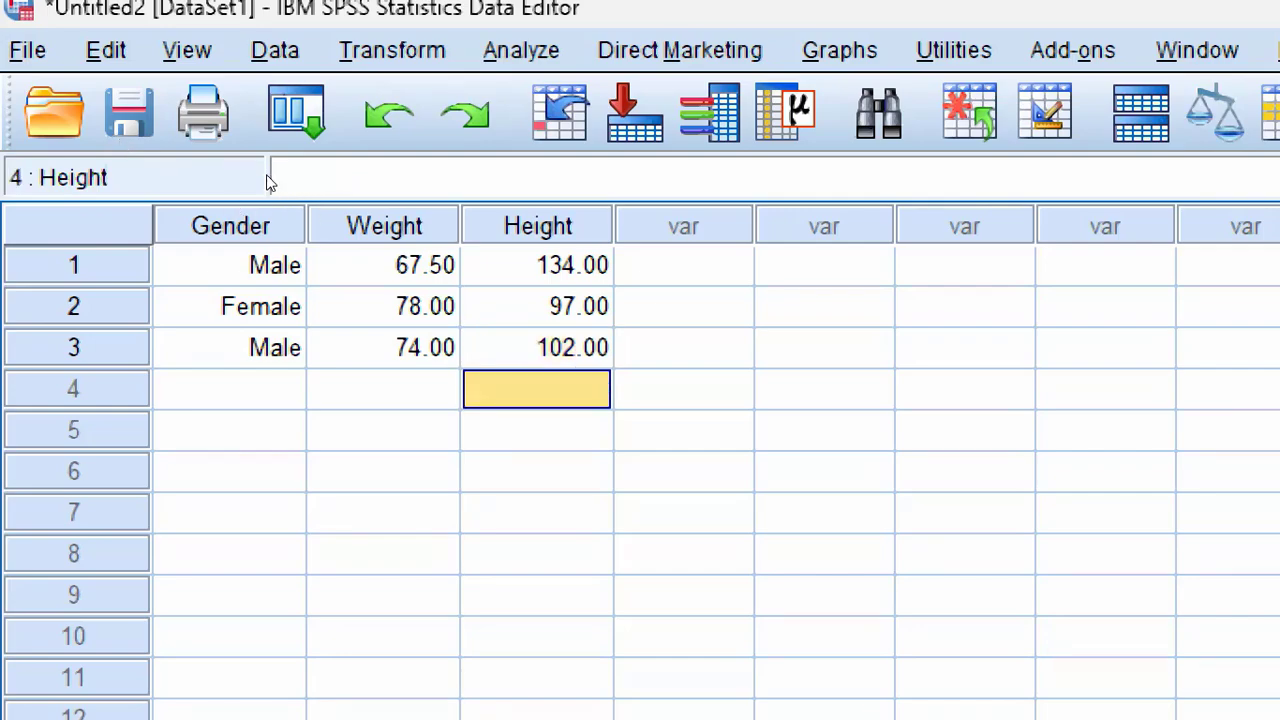
pyautogui.press('Up')
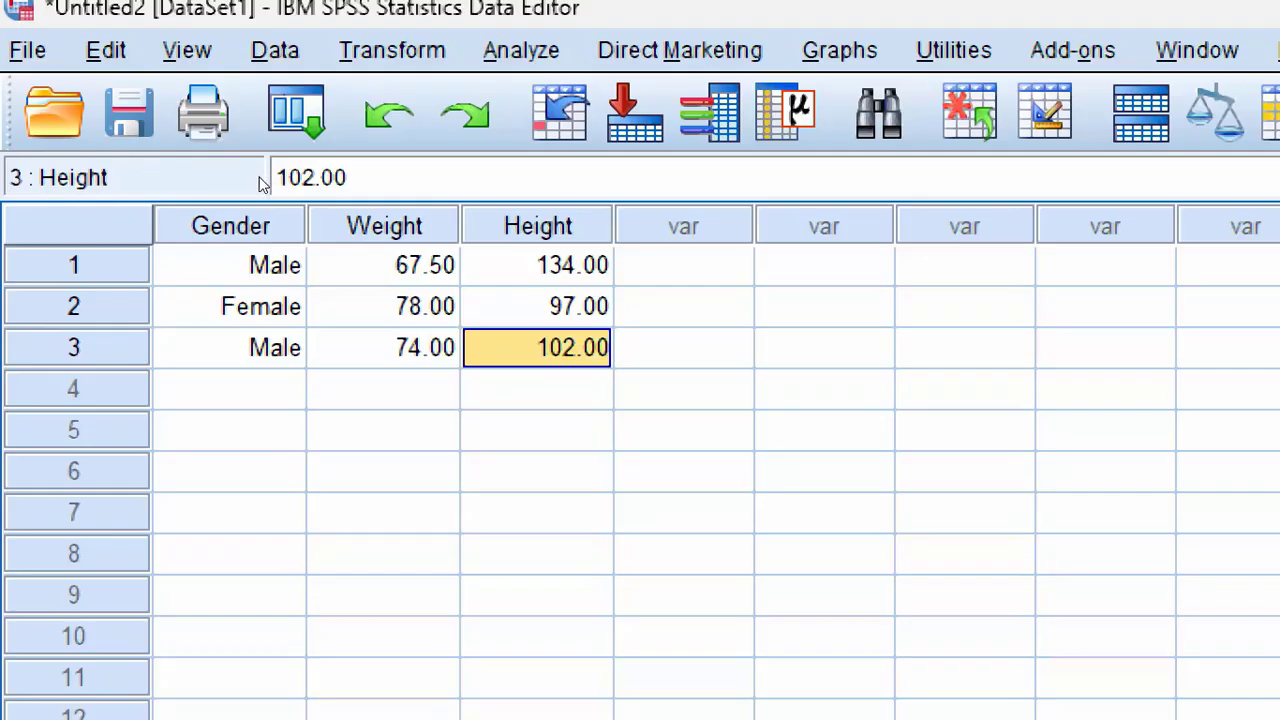
pyautogui.hotkey('ctrl', 'Home')
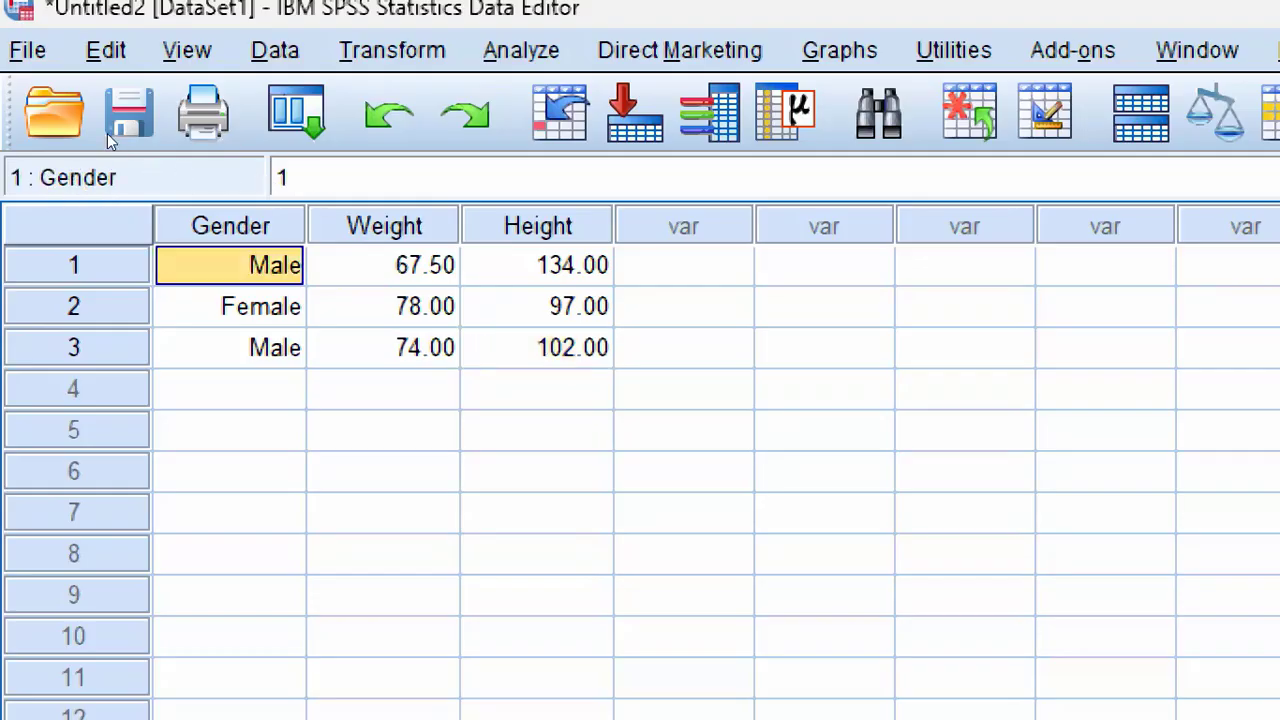
# Step: Advance from case 1's Height to case 2's Gender, and return to row 1 to move past Height into the unused columns and back
pyautogui.press('Right')
pyautogui.press('Right')
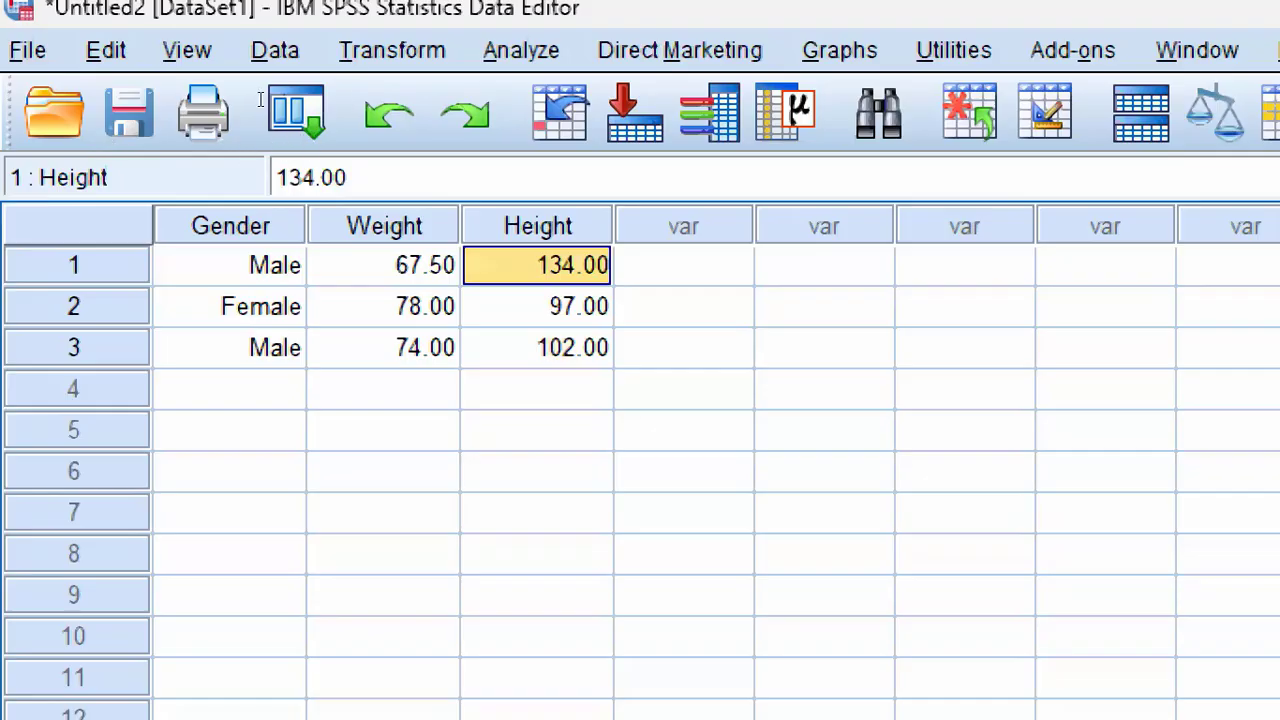
pyautogui.press('Tab')
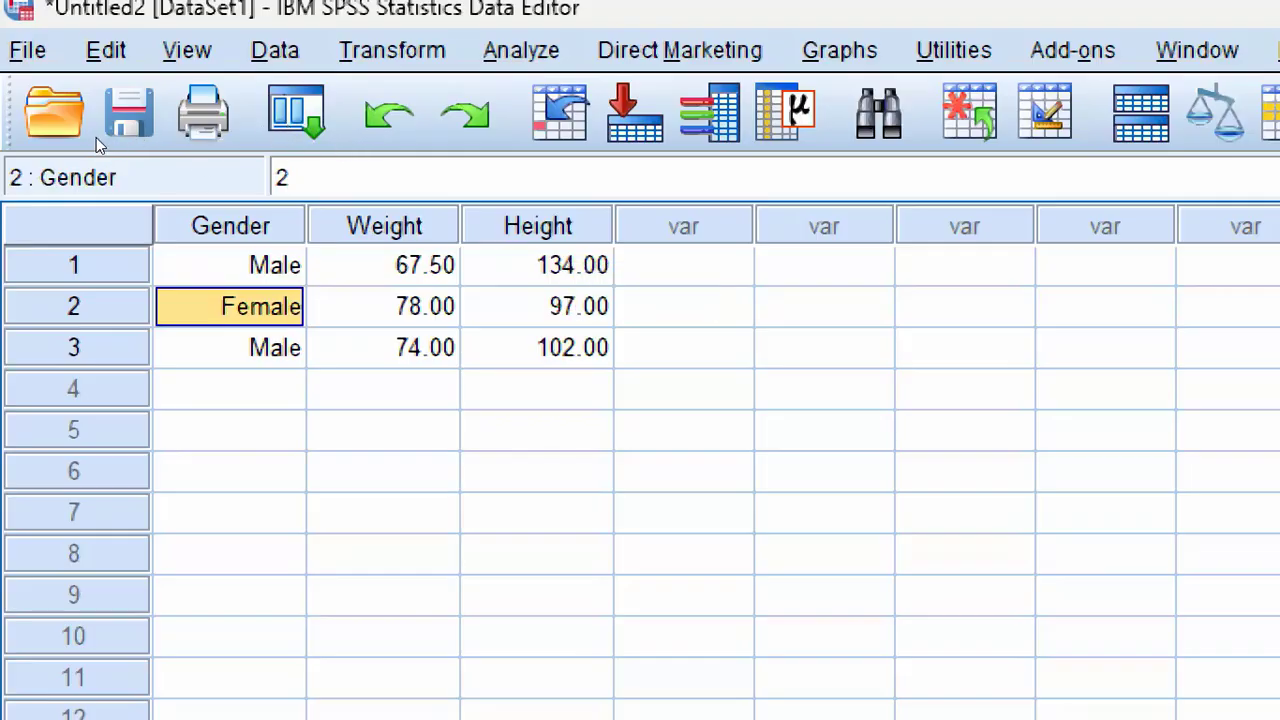
pyautogui.press('Up')
pyautogui.press('Right')
pyautogui.press('Right')
pyautogui.press('Right')
pyautogui.press('Right')
pyautogui.press('Right')
pyautogui.press('Right')
pyautogui.press('Right')
pyautogui.press('Right')
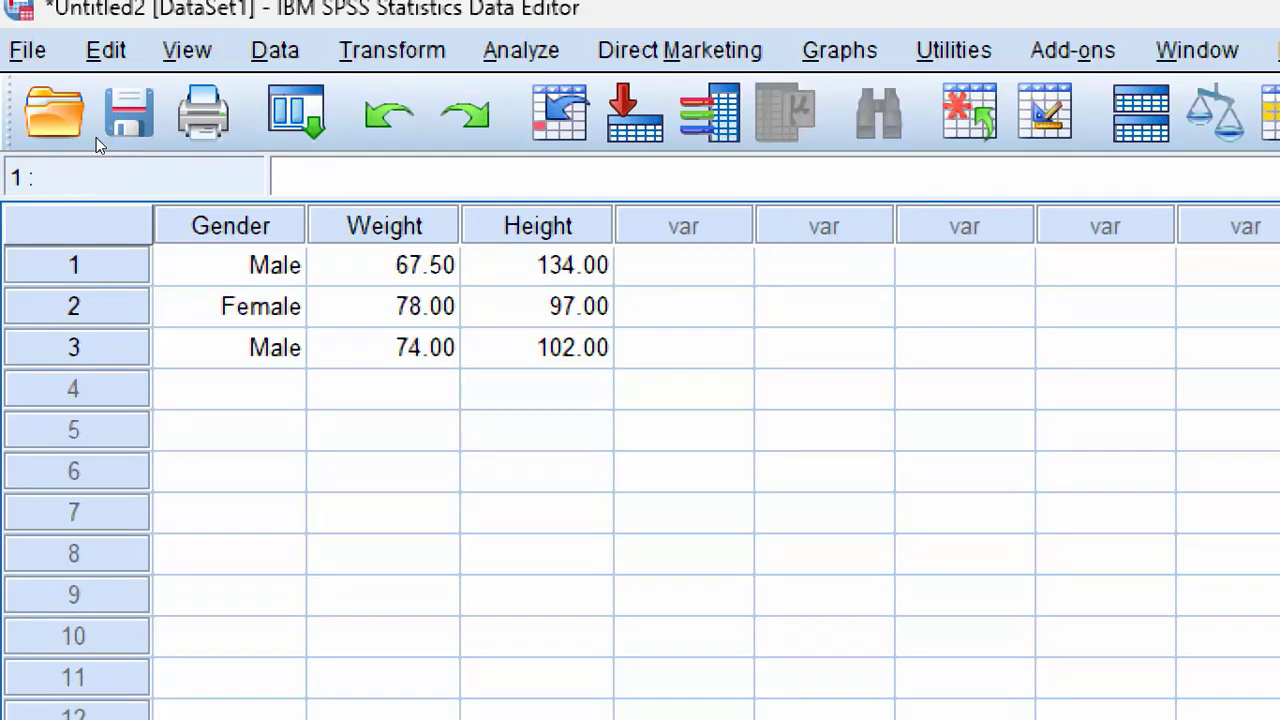
pyautogui.press('Left')
pyautogui.press('Left')
pyautogui.press('Left')
pyautogui.press('Left')
pyautogui.press('Left')
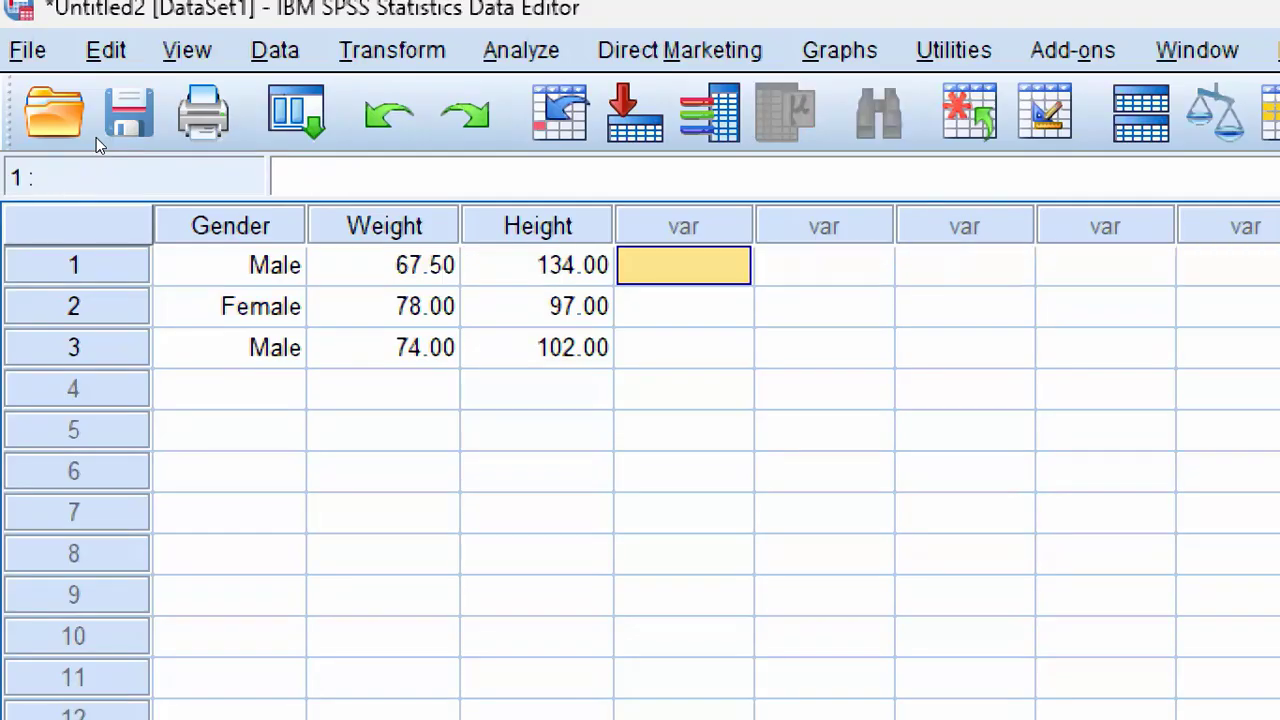
pyautogui.press('Left')
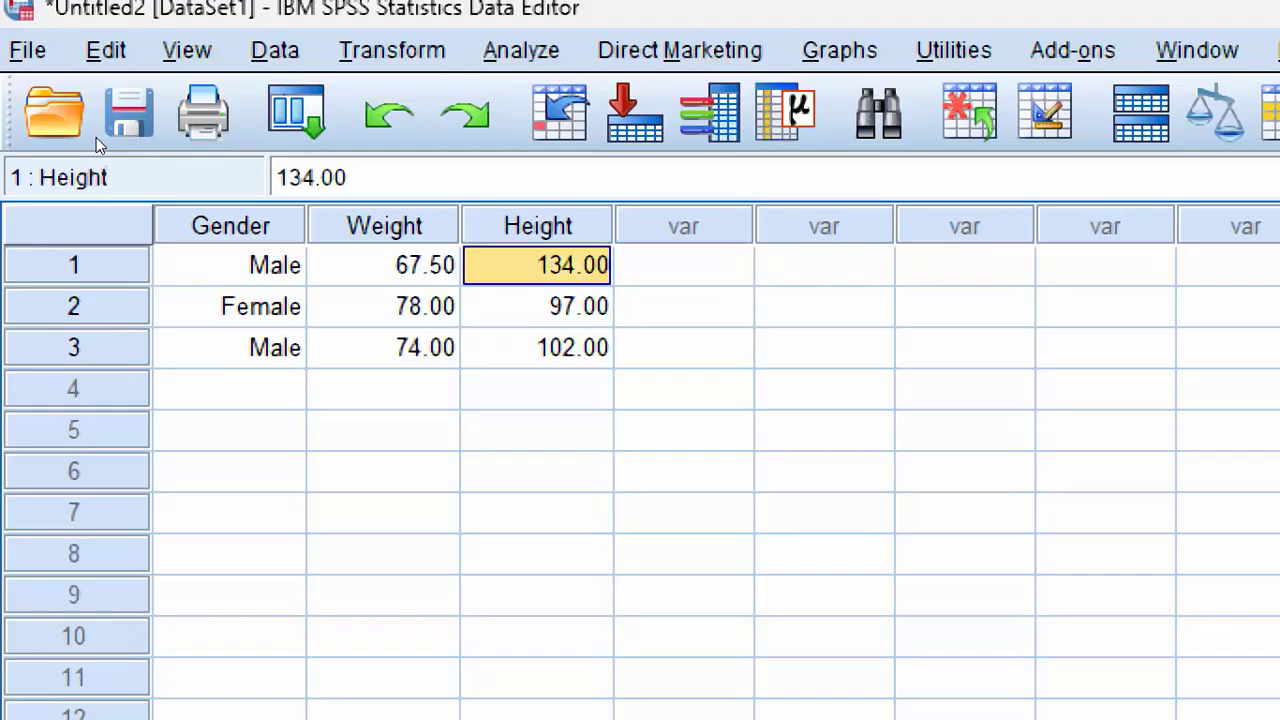
# Step: Advance the active cell through the variables of cases 2 and 3, wrapping to the following row after each Height
pyautogui.press('Tab')
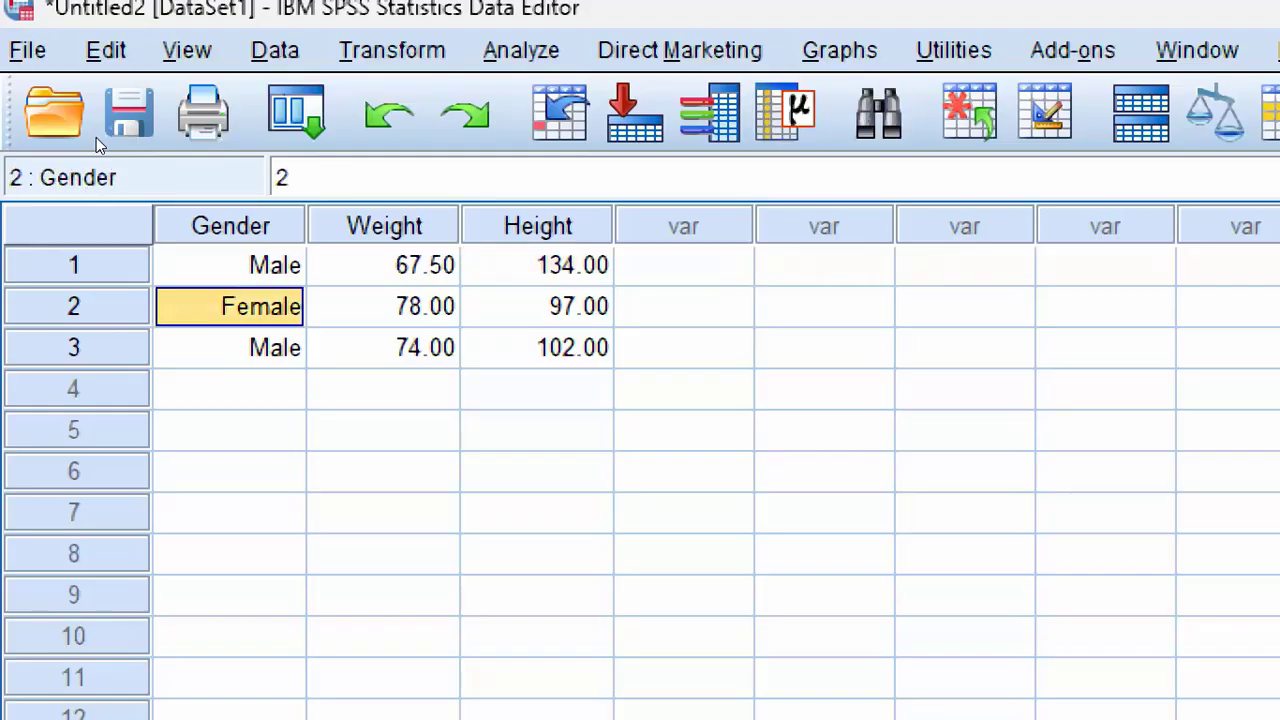
pyautogui.press('Tab')
pyautogui.press('Tab')
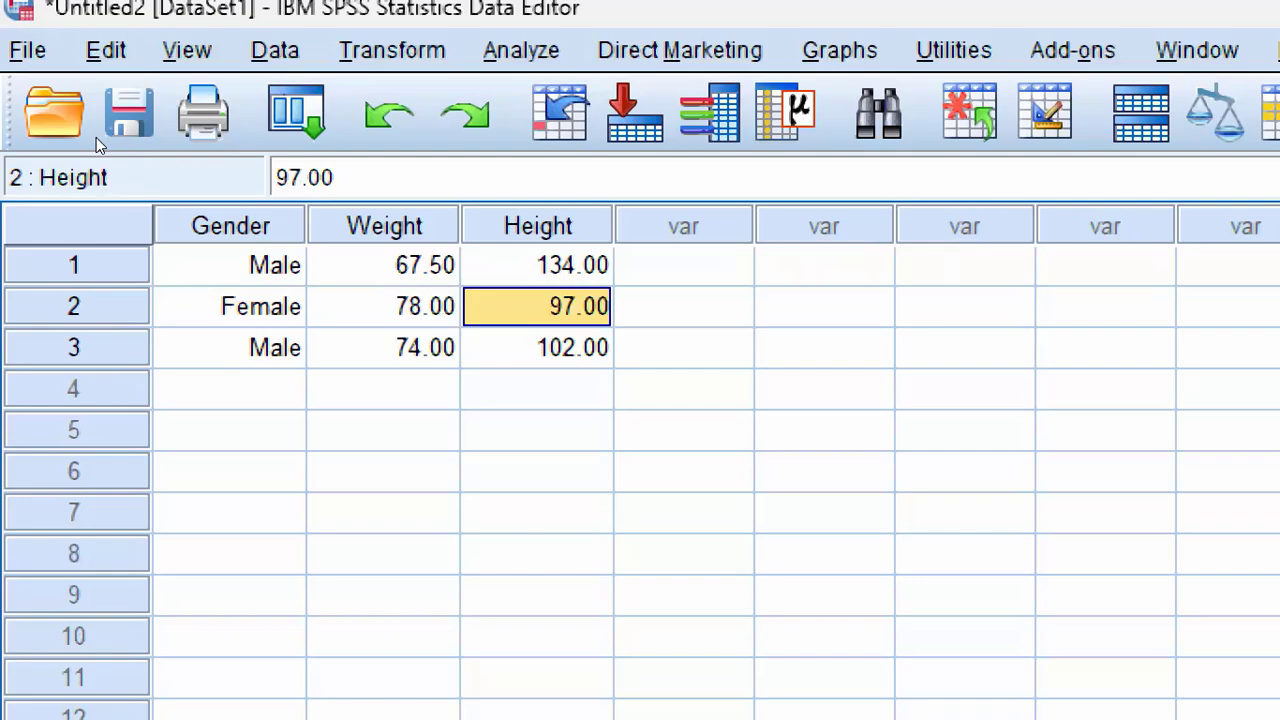
pyautogui.press('Tab')
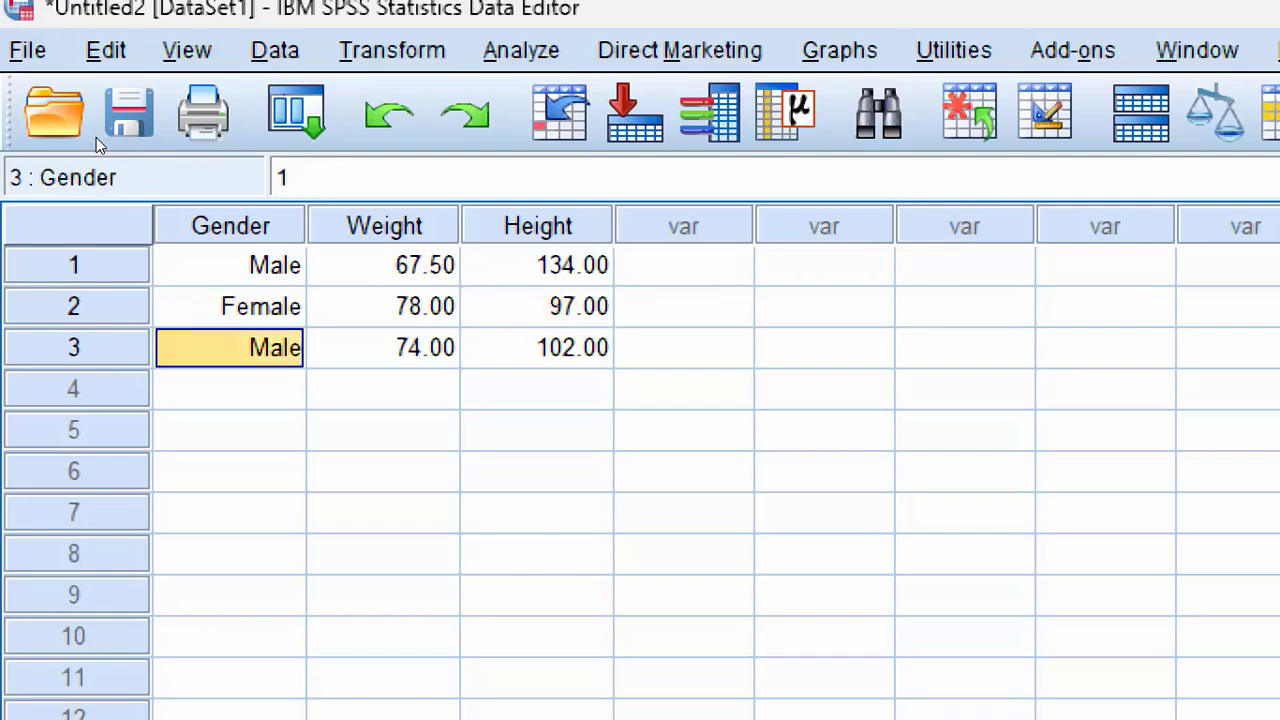
pyautogui.press('Tab')
pyautogui.press('Tab')
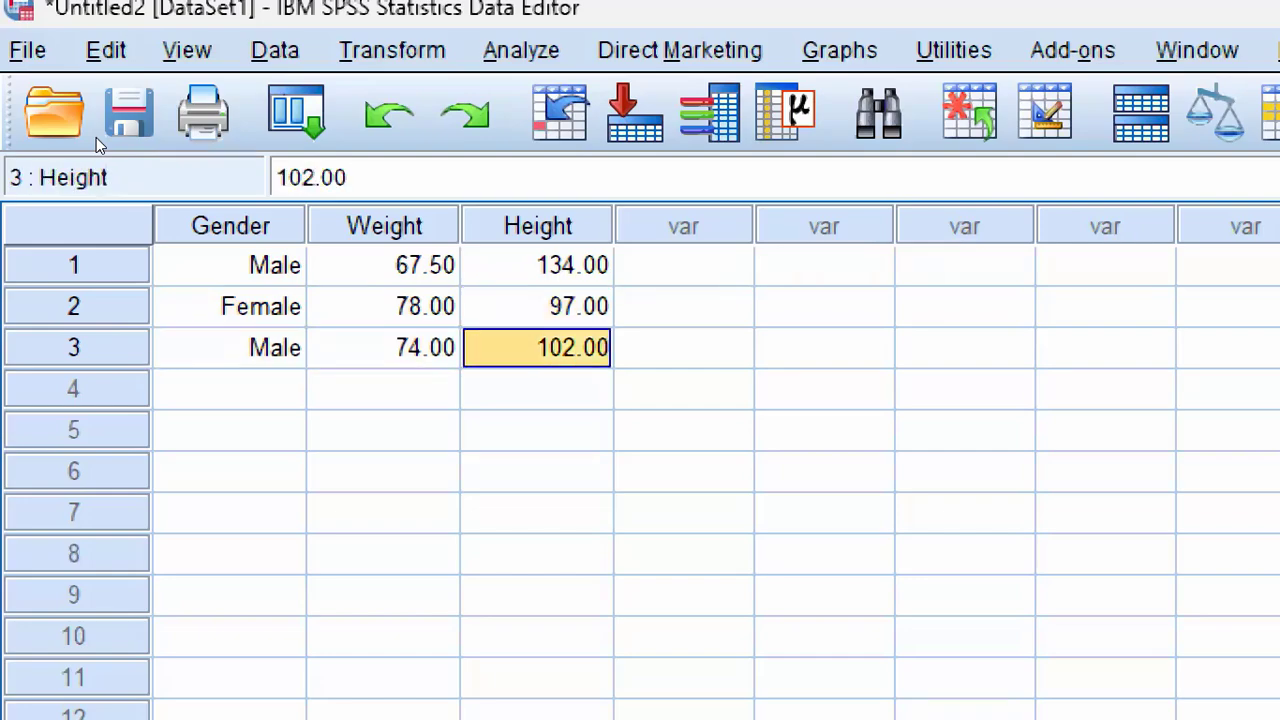
# Step: Enter case 4 with Gender 2 (Female), Weight 69 and Height 120
pyautogui.press('Tab')
pyautogui.write('2')
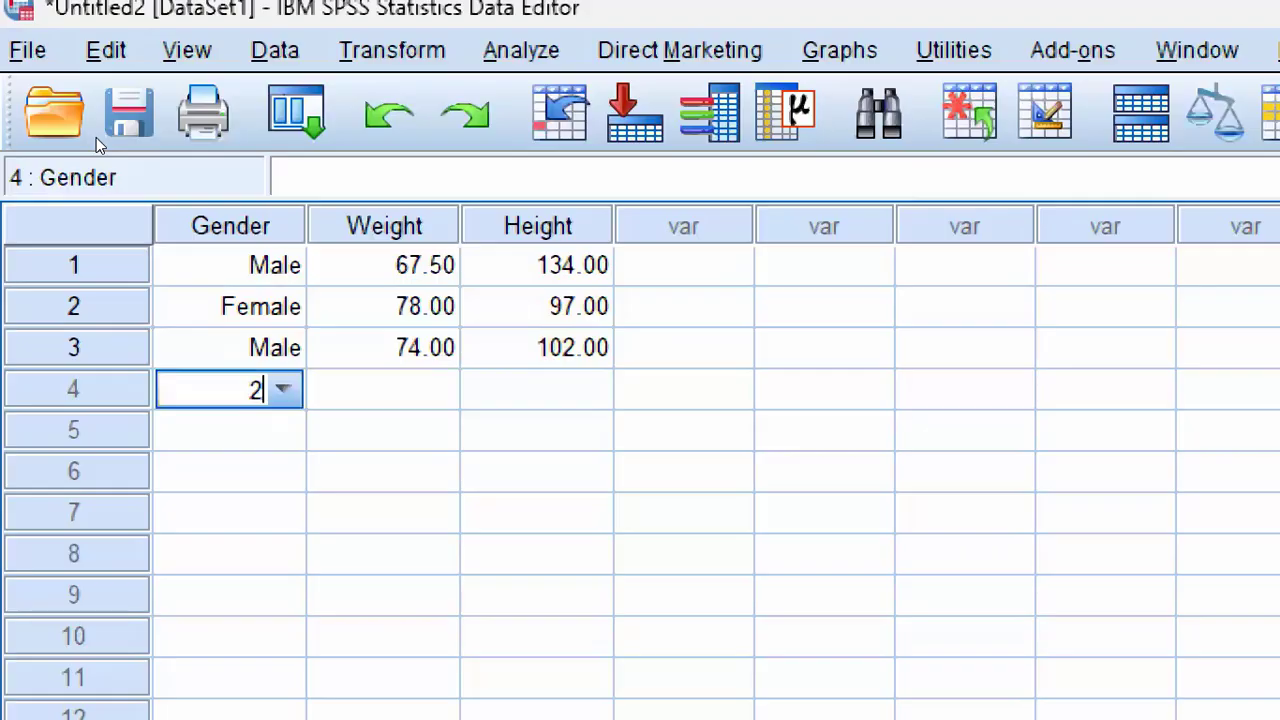
pyautogui.press('Tab')
pyautogui.write('45')
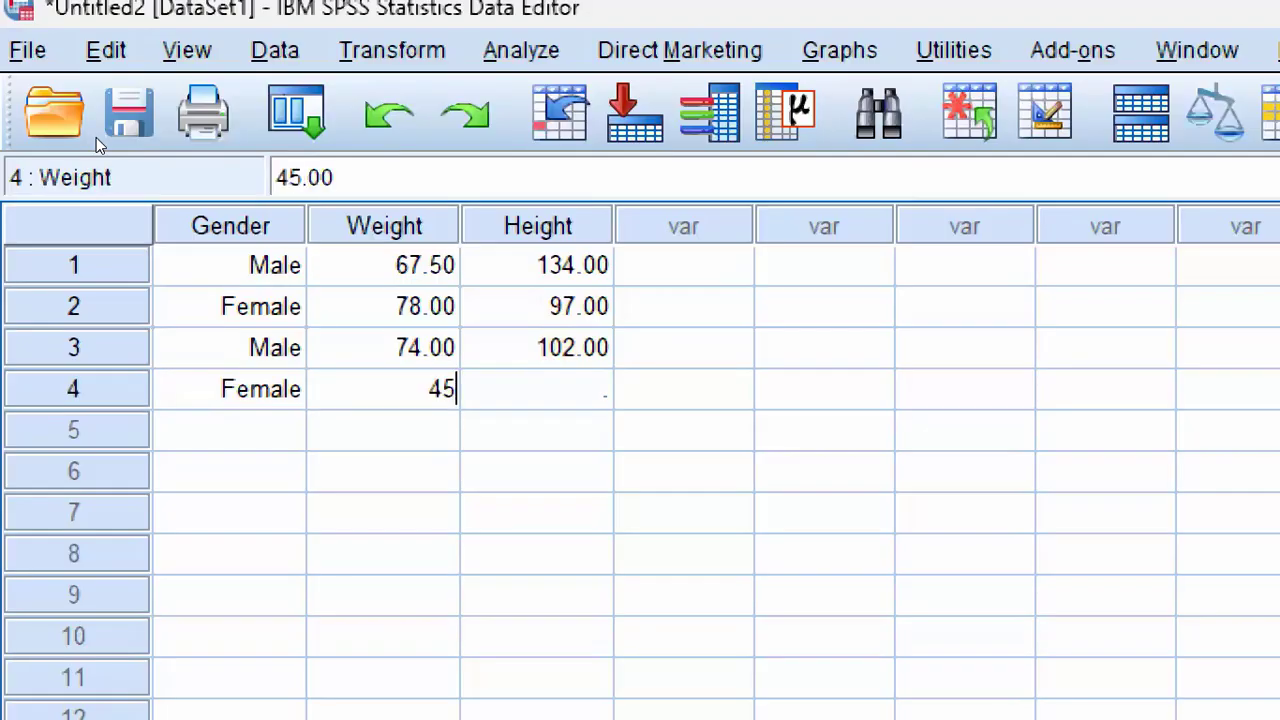
pyautogui.write('6')
pyautogui.press('BackSpace')
pyautogui.write('6')
pyautogui.press('BackSpace')
pyautogui.press('BackSpace')
pyautogui.press('BackSpace')
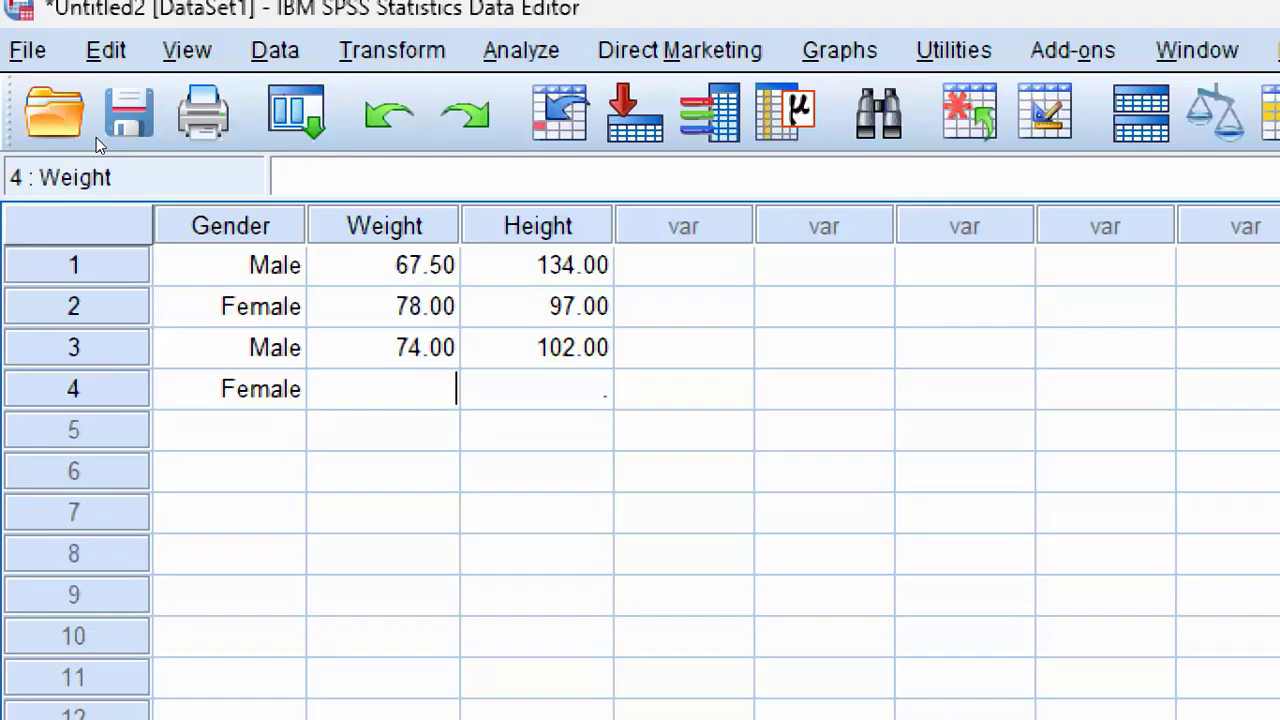
pyautogui.write('67')
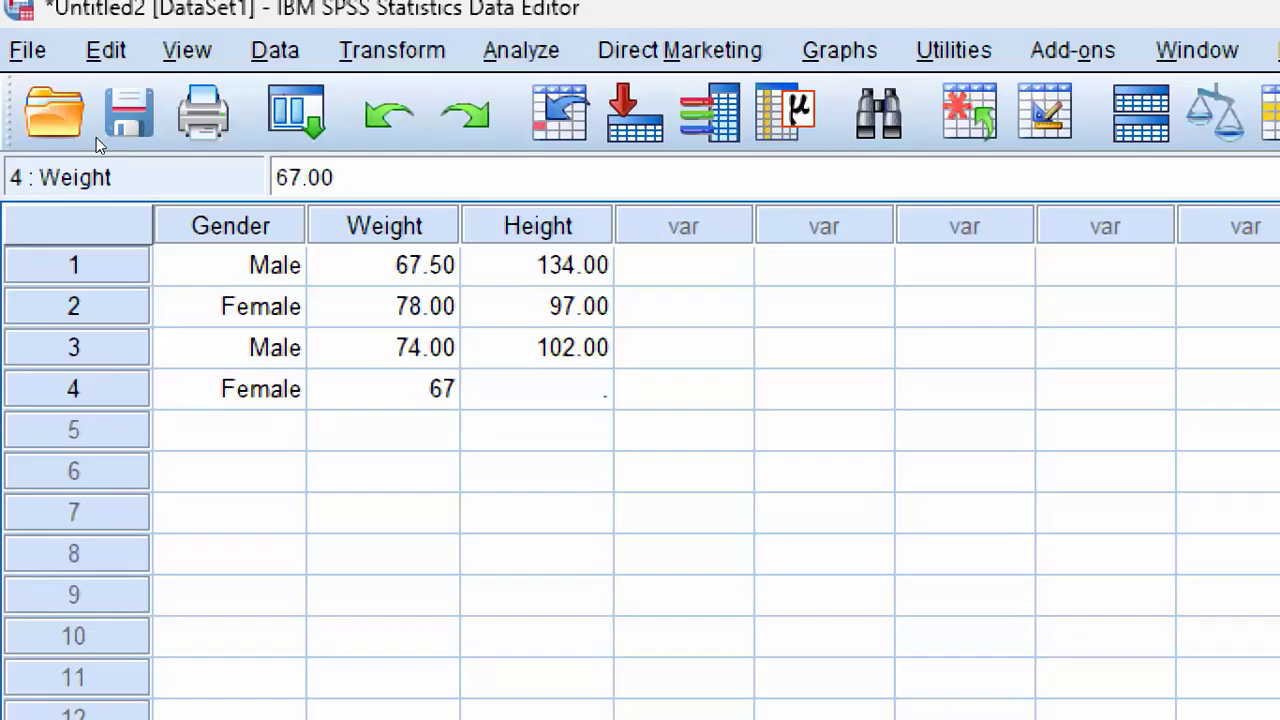
pyautogui.press('BackSpace')
pyautogui.write('9')
pyautogui.press('Tab')
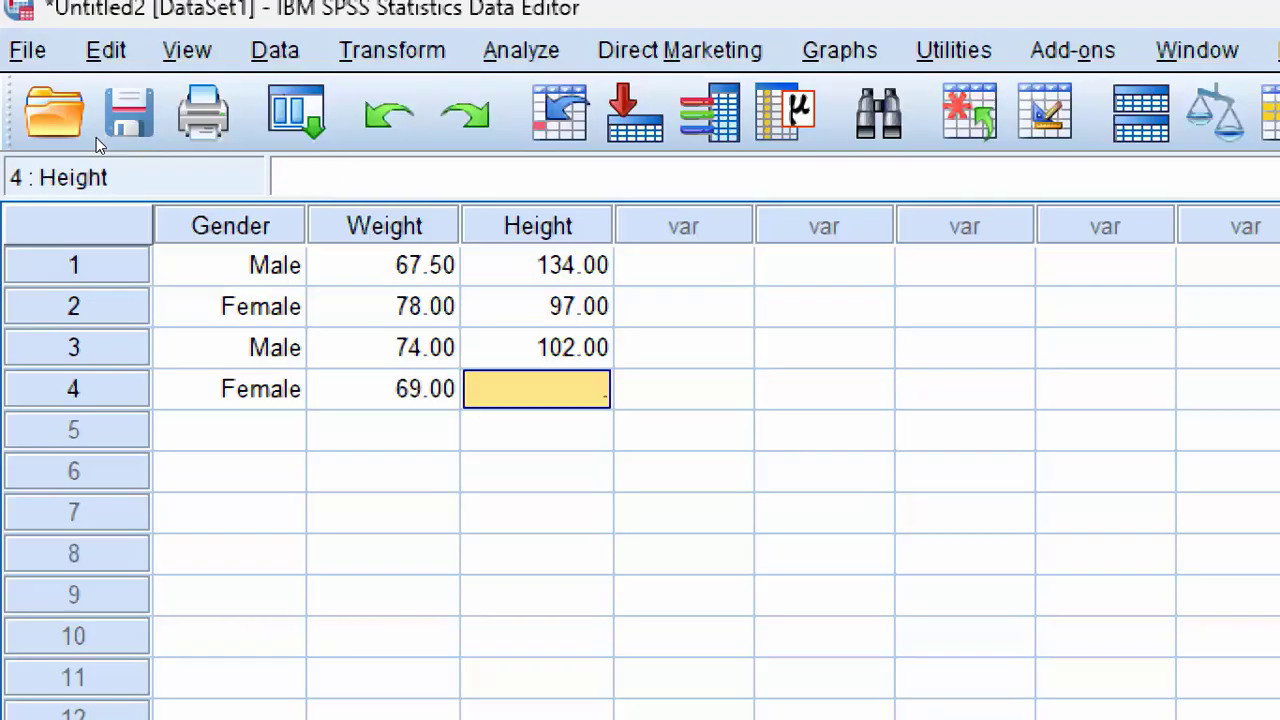
pyautogui.write('120')
pyautogui.press('Return')
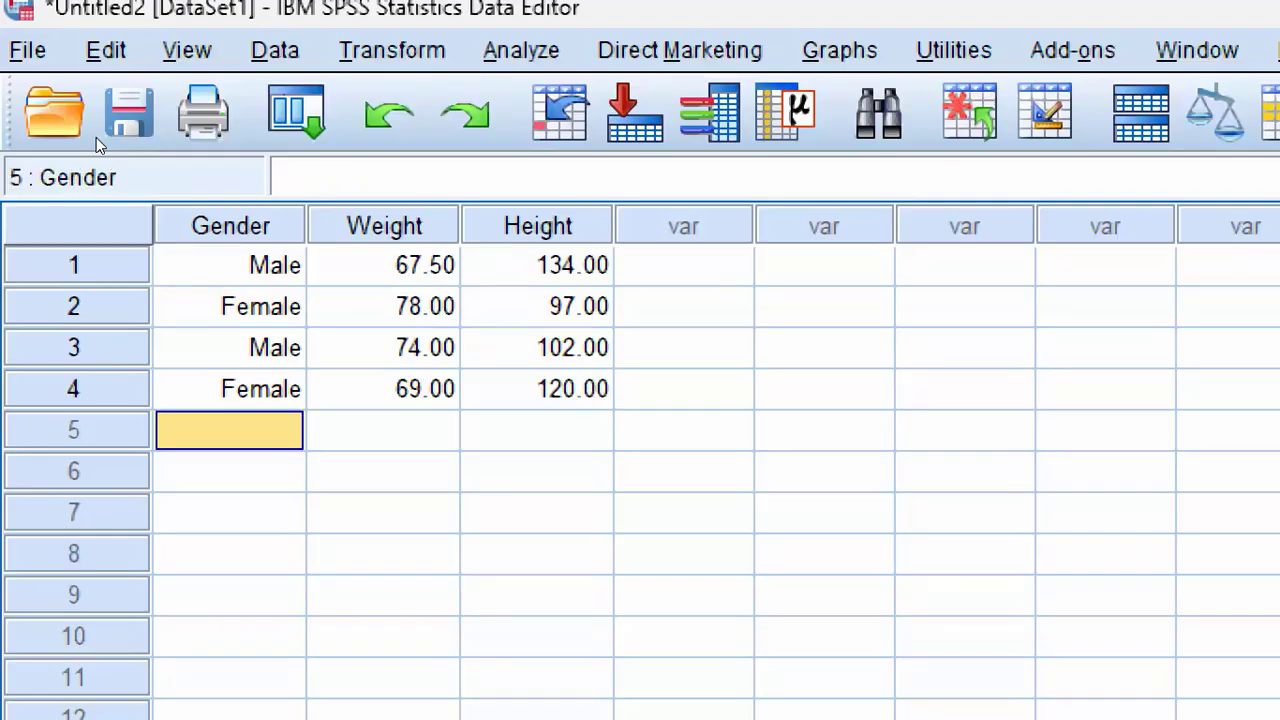
# Step: Enter case 5 with Gender 2 (Female), Weight 100 and Height 156
pyautogui.write('2')
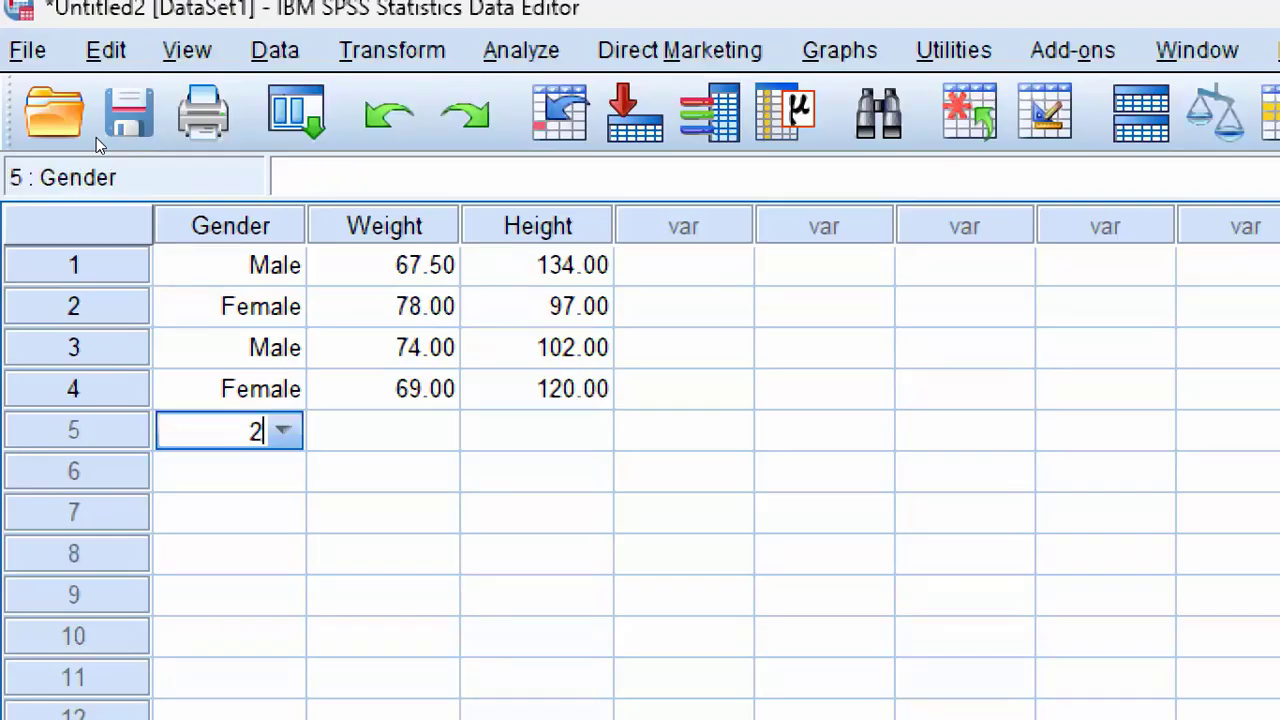
pyautogui.press('Tab')
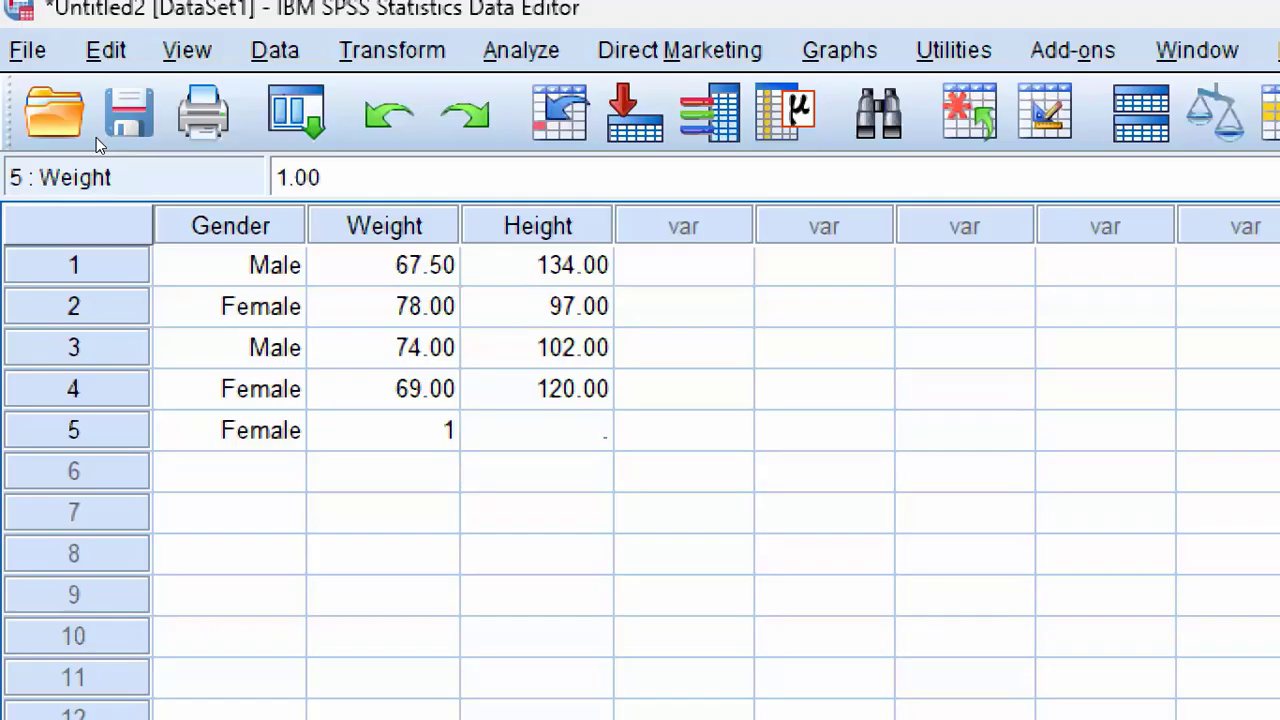
pyautogui.write('00')
pyautogui.press('Tab')
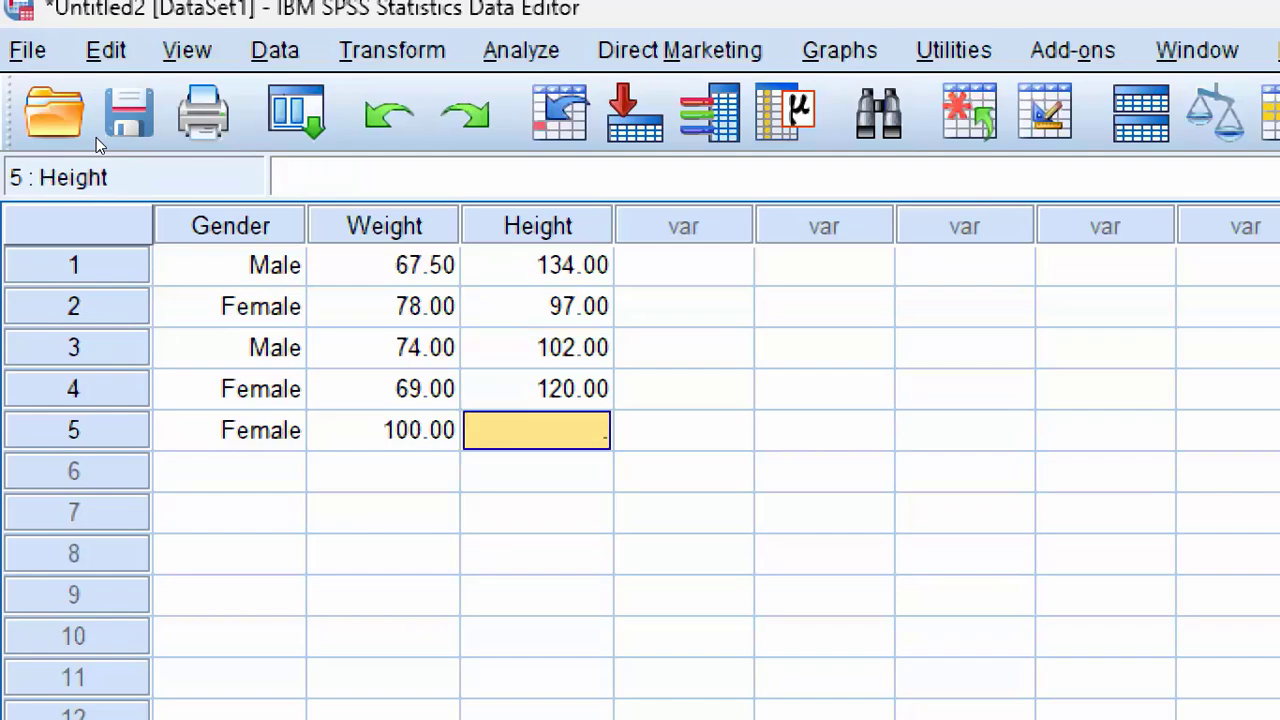
pyautogui.write('156')
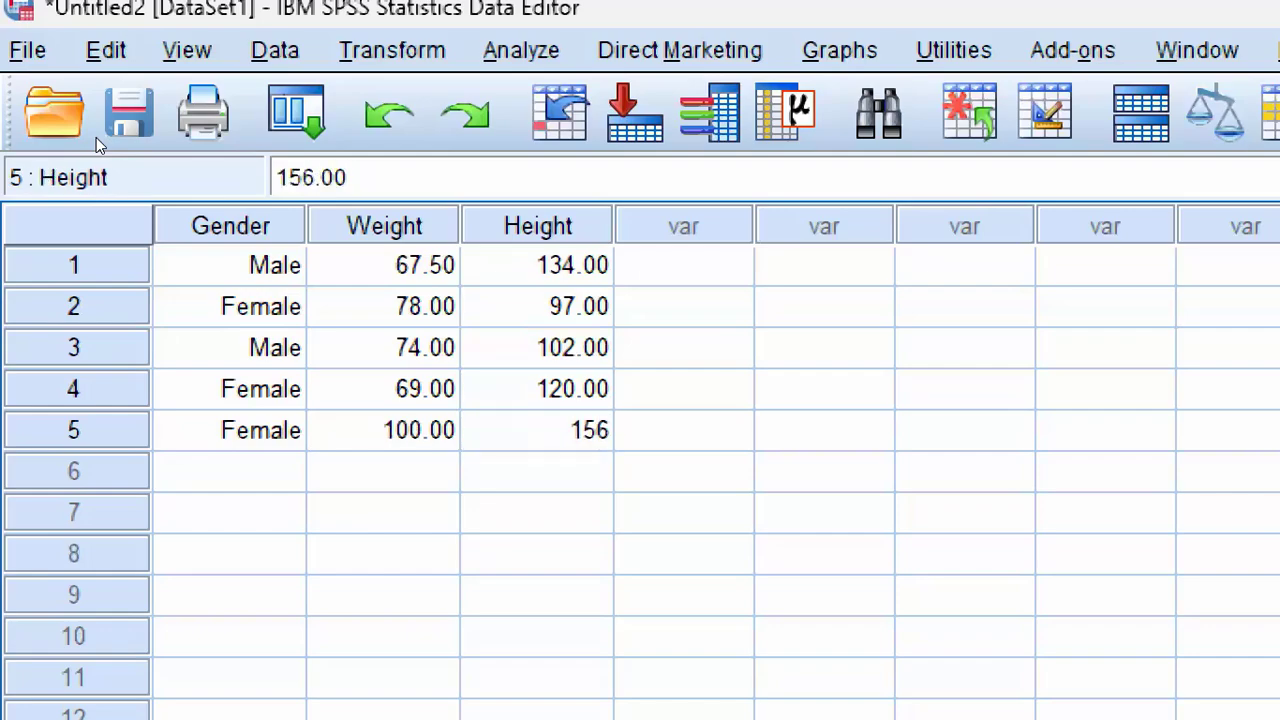
pyautogui.press('Return')
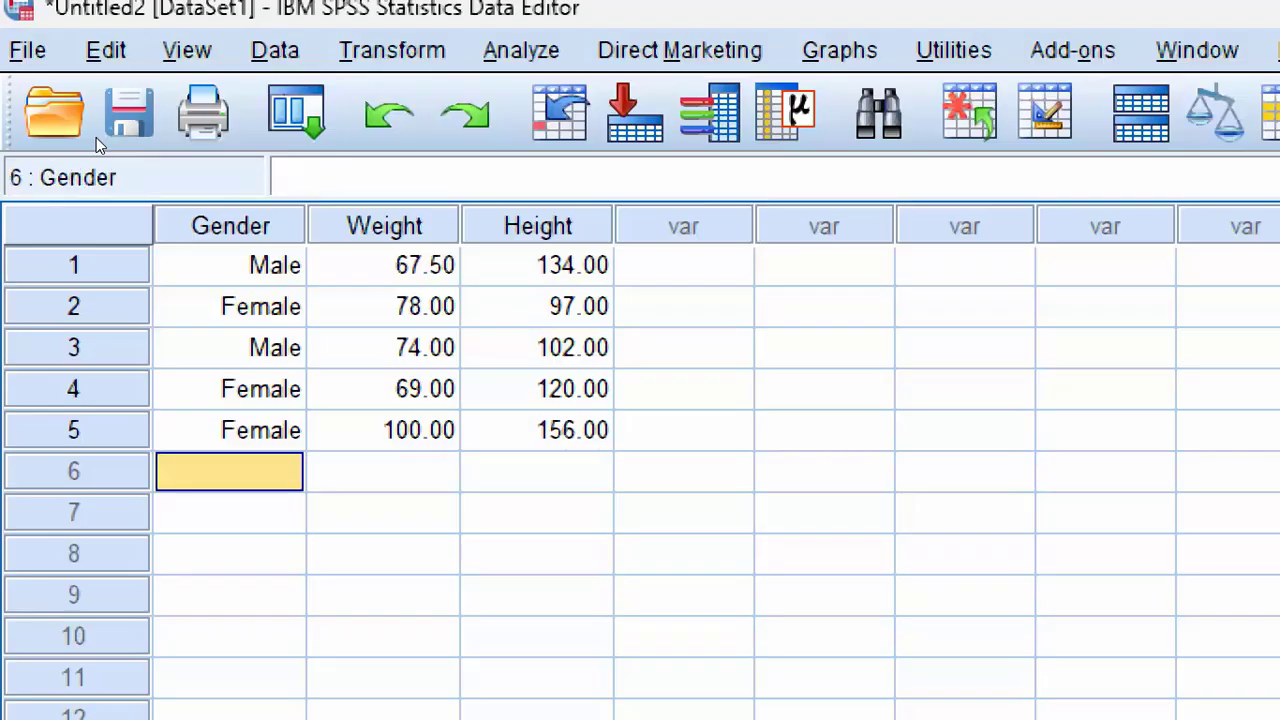
# Step: Enter 3 for case 1 in the first unused column after Height
pyautogui.press('Up')
pyautogui.press('Up')
pyautogui.press('Up')
pyautogui.press('Up')
pyautogui.press('Up')
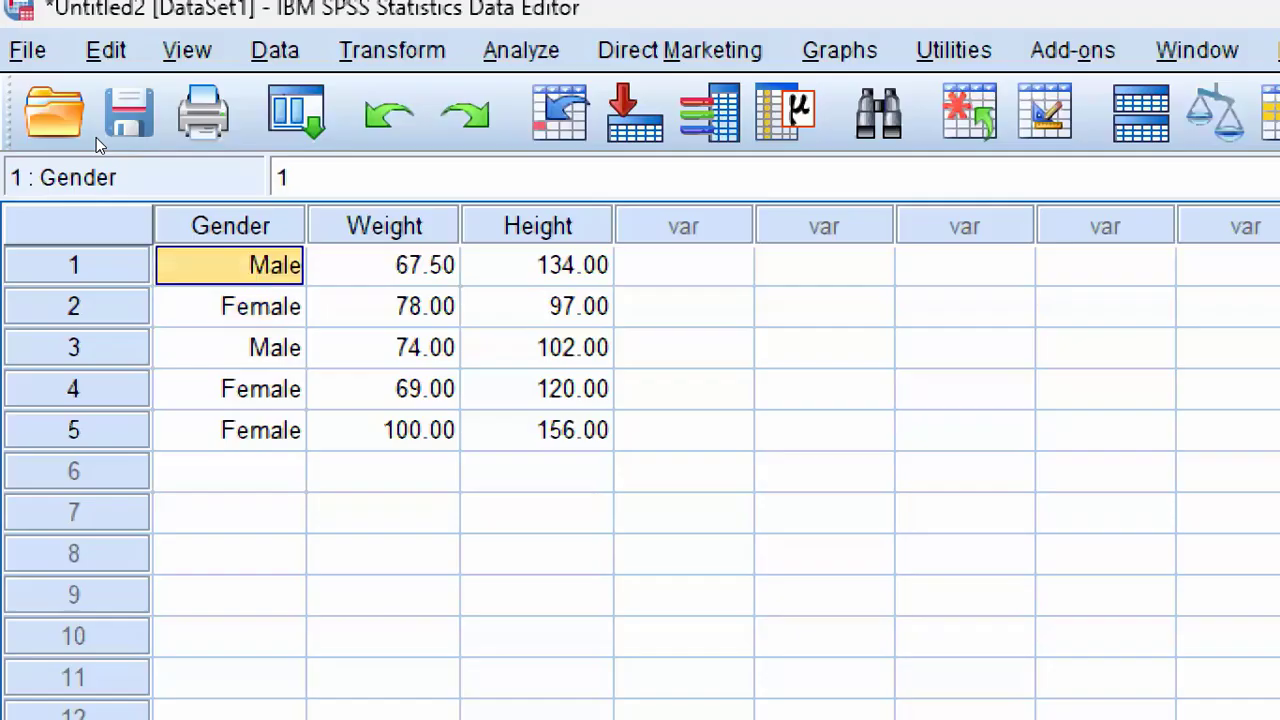
pyautogui.press('Right')
pyautogui.press('Right')
pyautogui.press('Right')
pyautogui.press('Right')
pyautogui.press('Left')
pyautogui.press('Left')
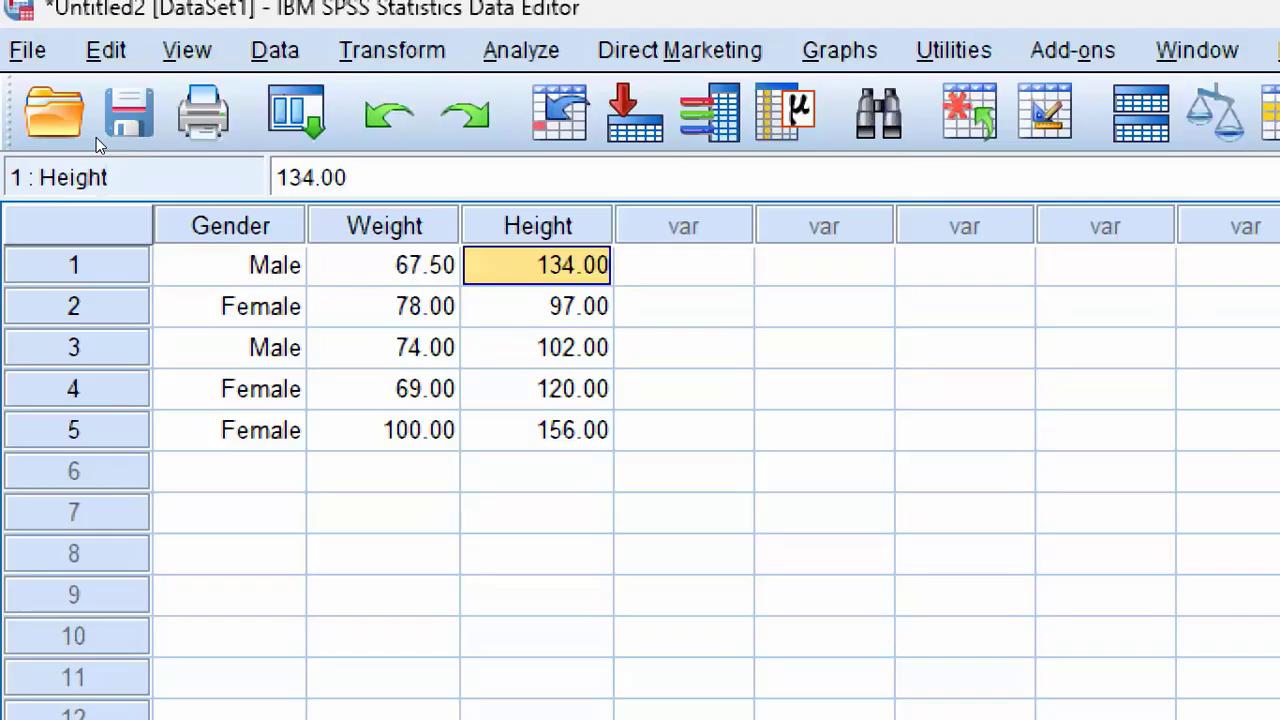
pyautogui.press('Right')
pyautogui.write('3')
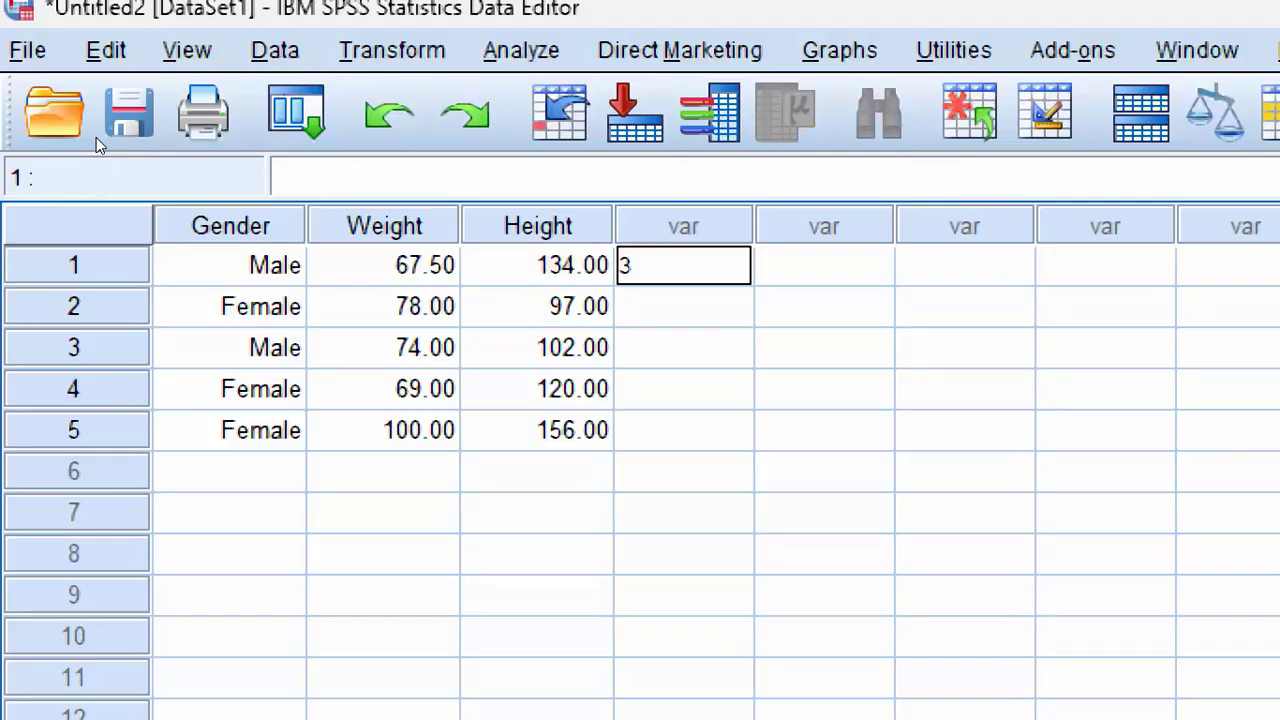
pyautogui.press('Return')
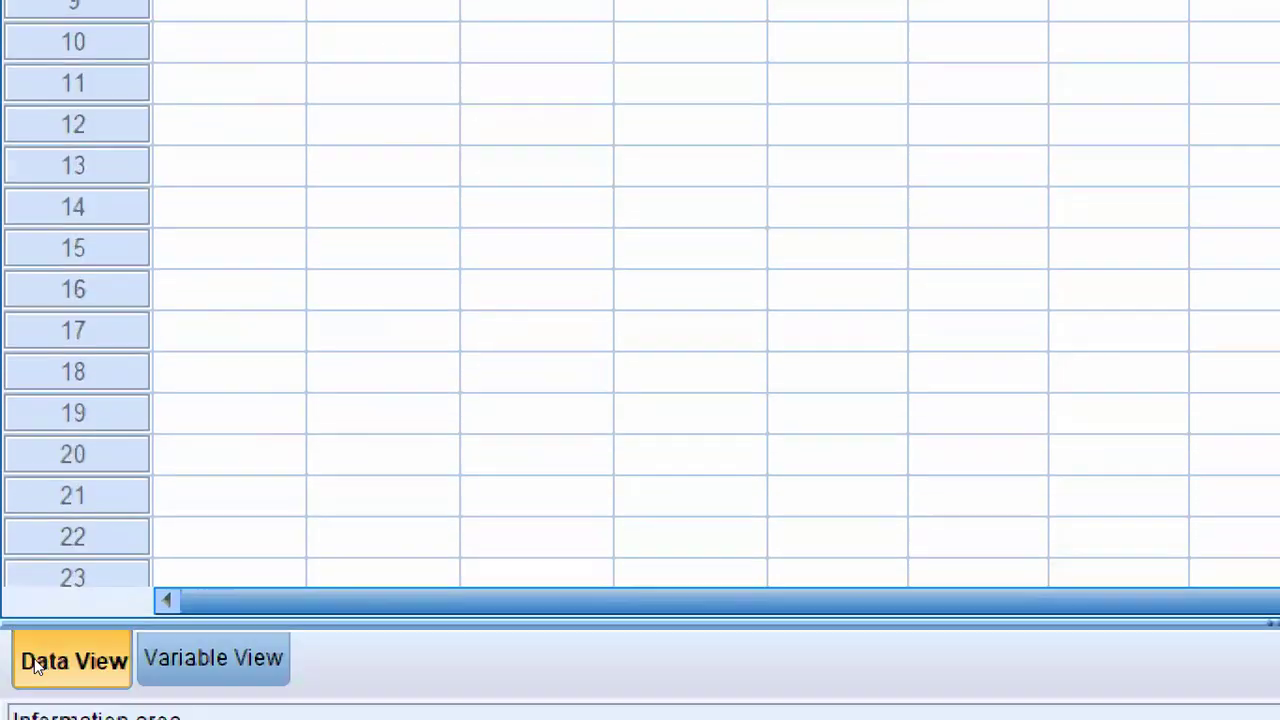
# Step: Clear the undefined fourth variable, VAR00001, in Variable View
pyautogui.hotkey('ctrl', 't')
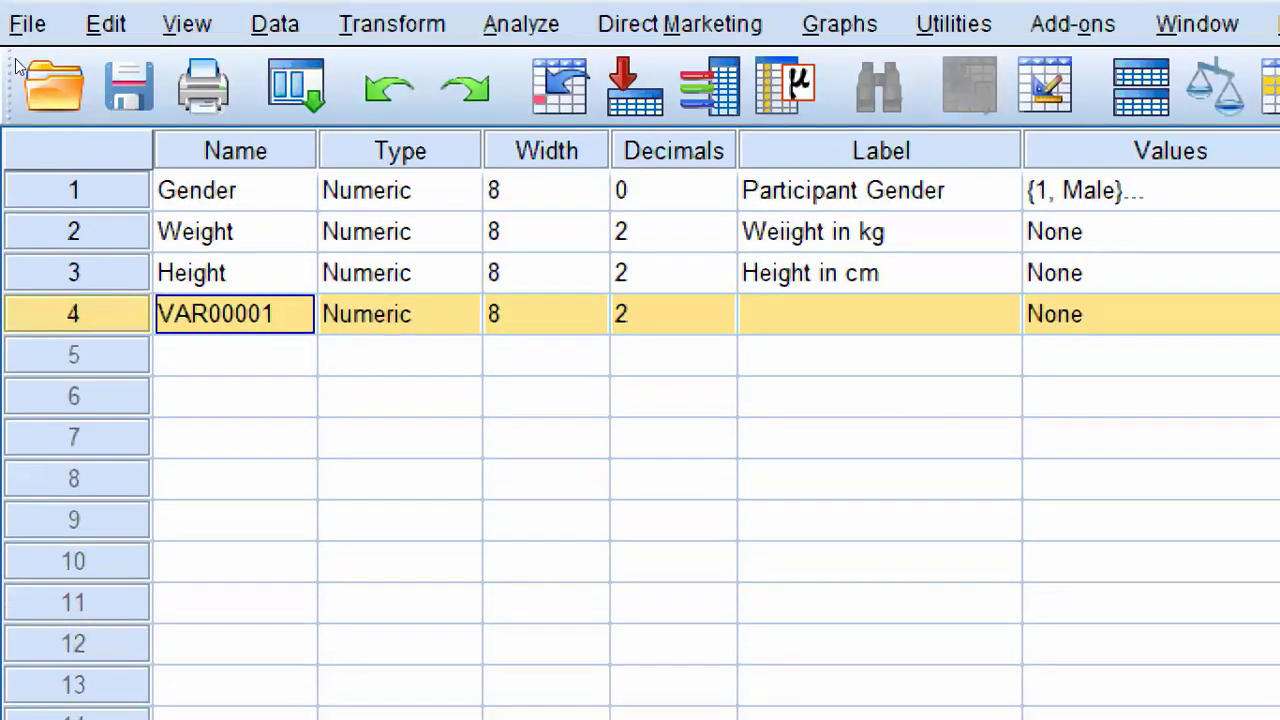
pyautogui.hotkey('shift', 'F10')
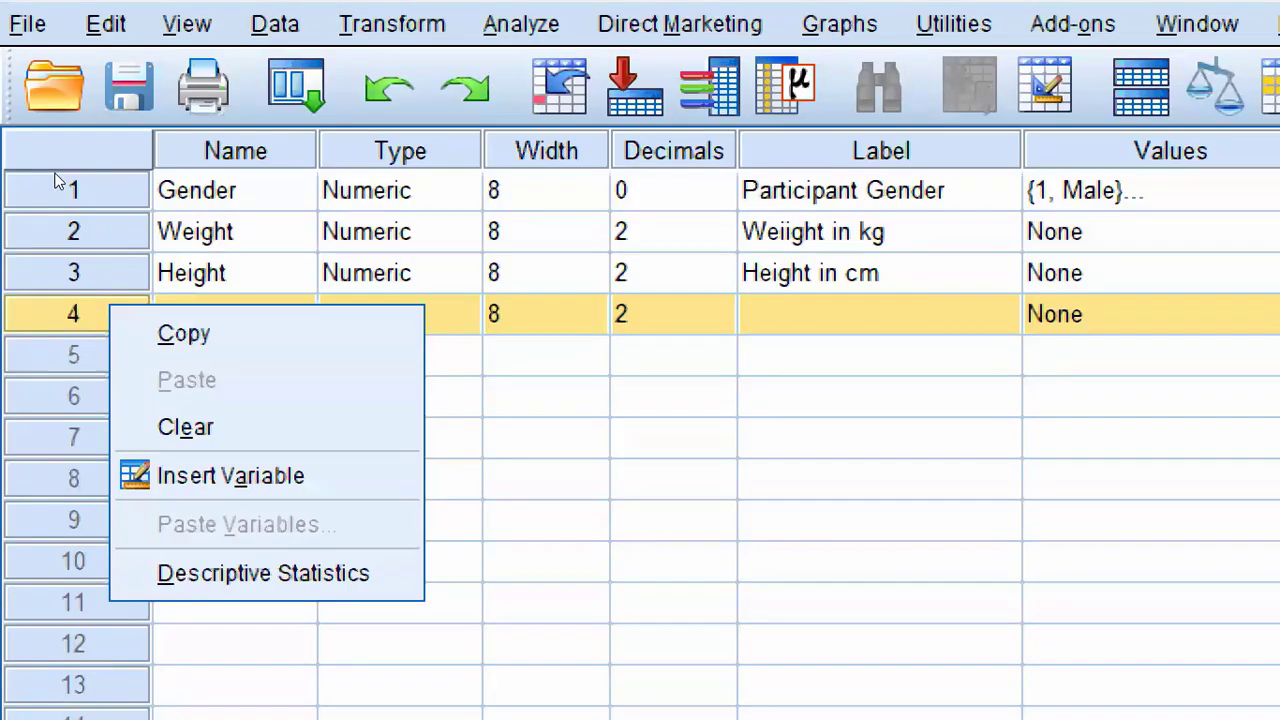
pyautogui.press('Down')
pyautogui.press('Down')
pyautogui.press('Down')
pyautogui.press('Up')
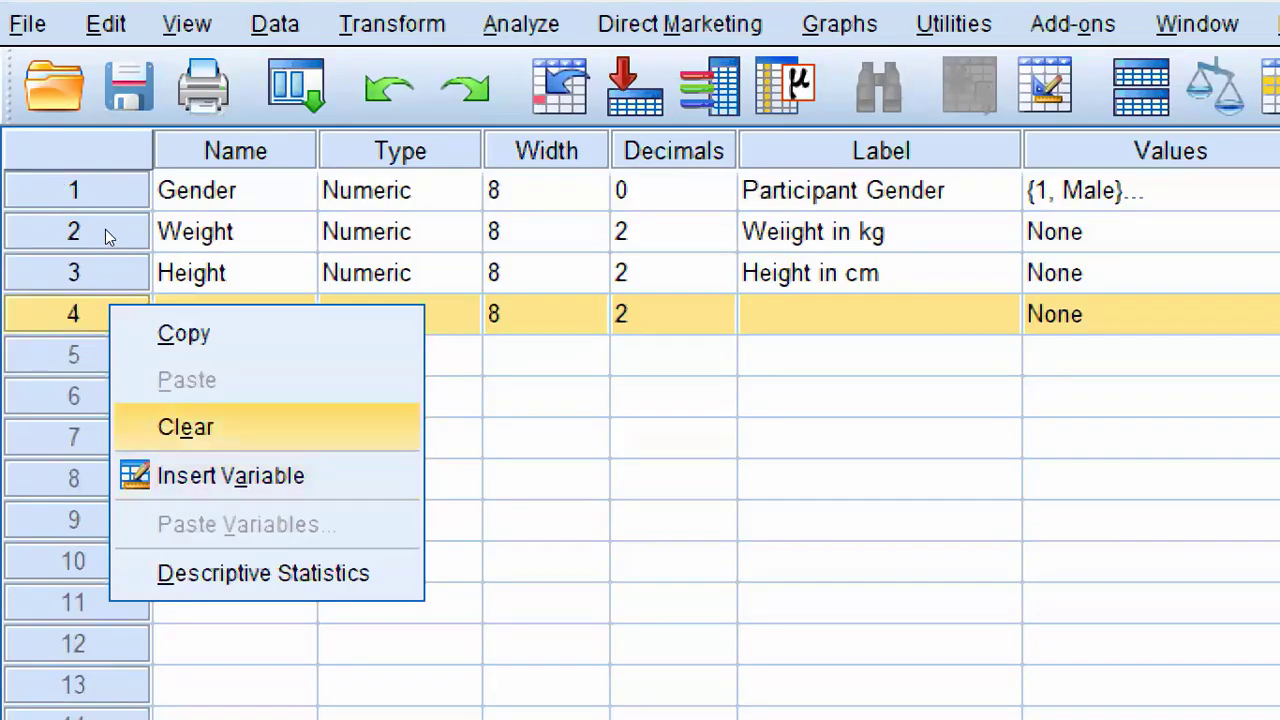
pyautogui.press('Return')
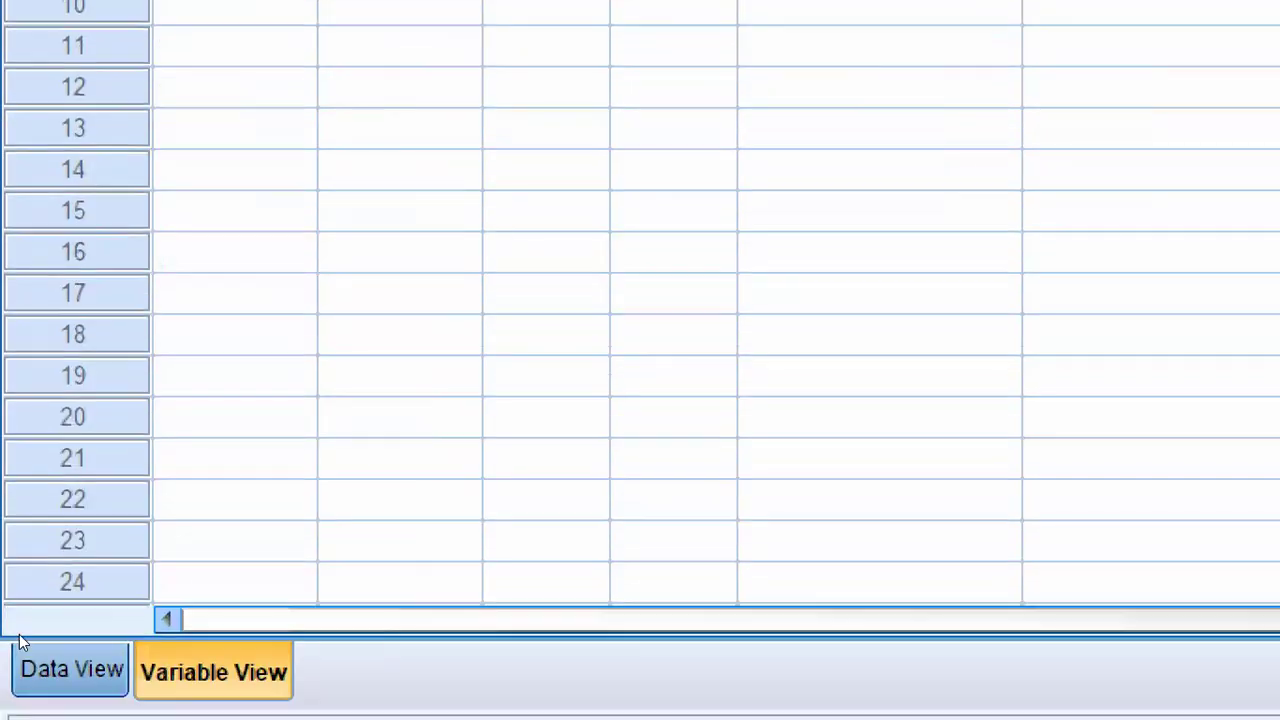
# Step: Return to Data View and enter 234 for case 1 in the first unused column after Height
pyautogui.click(19, 640)
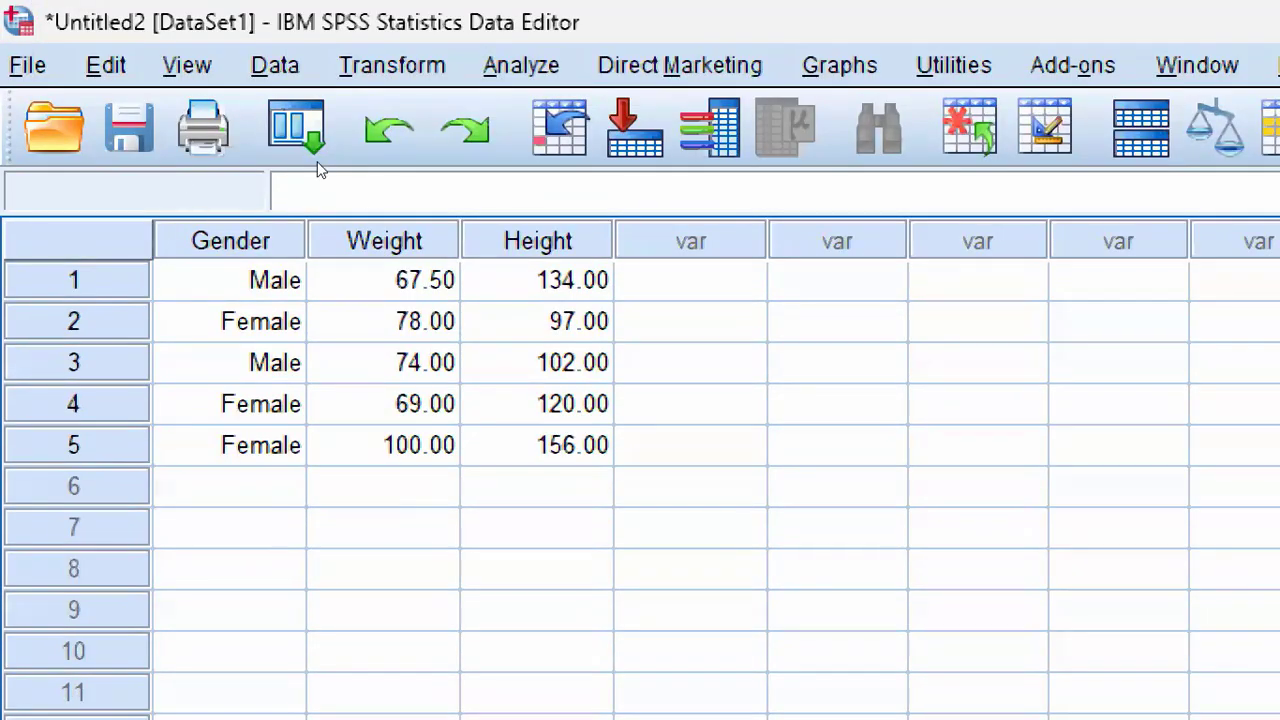
pyautogui.write('234')
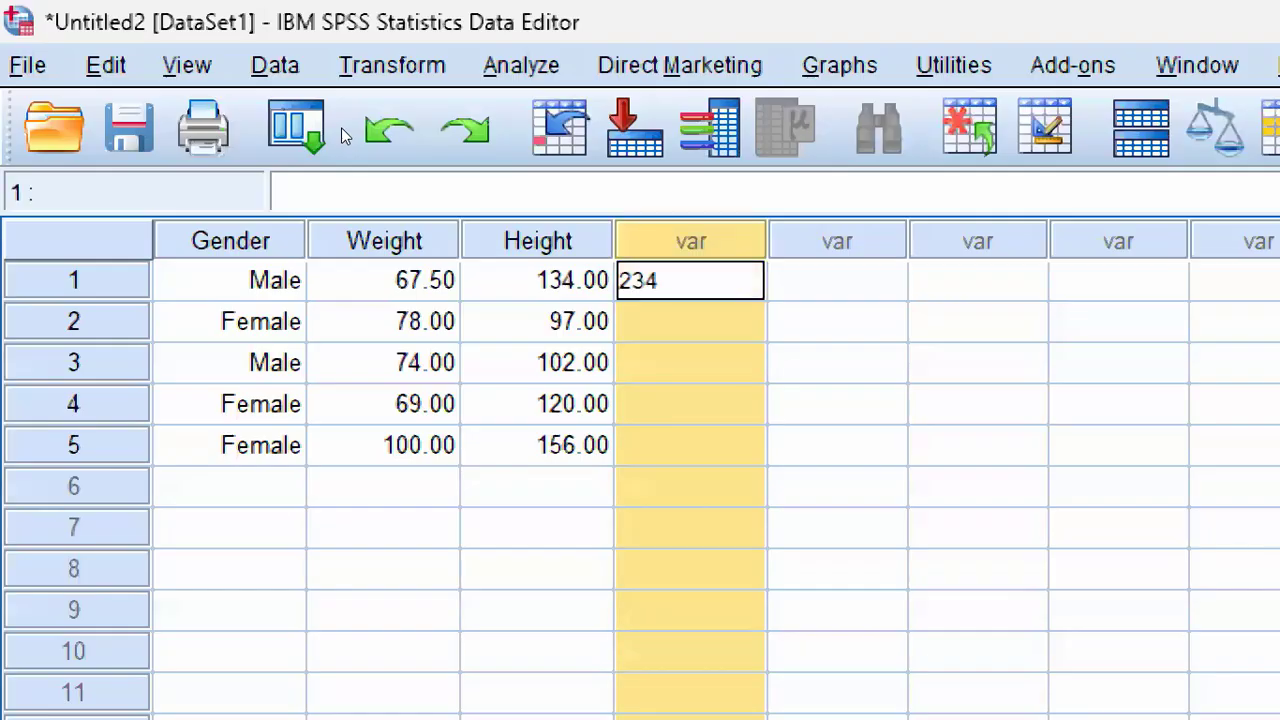
pyautogui.press('Return')
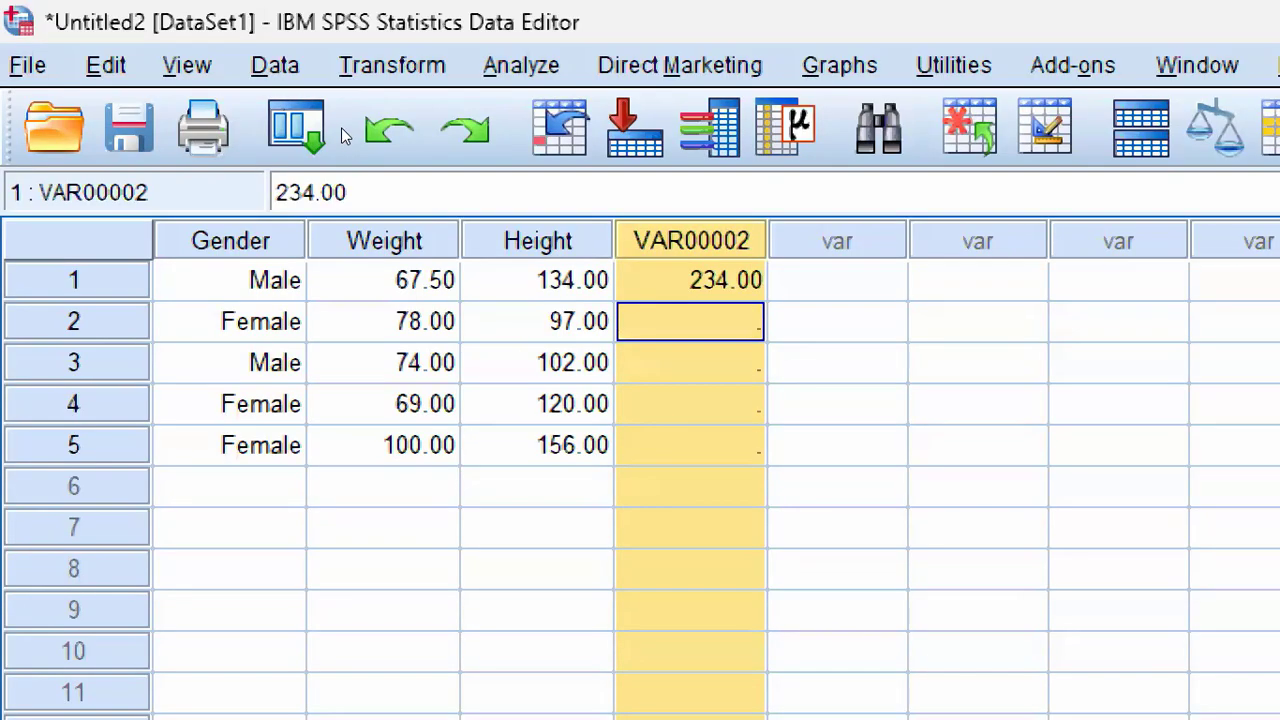
# Step: Clear the undefined variable VAR00002 in Data View, check the variable list in Variable View, and return to Data View
pyautogui.hotkey('shift', 'F10')
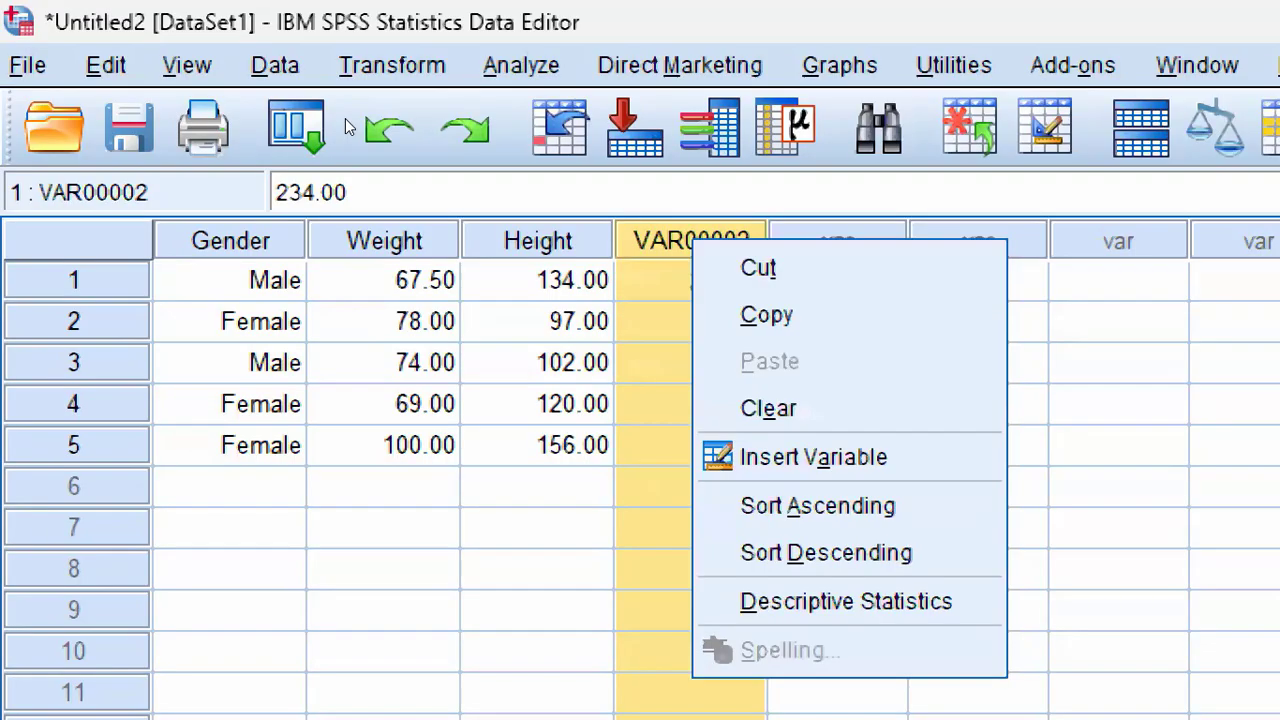
pyautogui.press('Down')
pyautogui.press('Down')
pyautogui.press('Down')
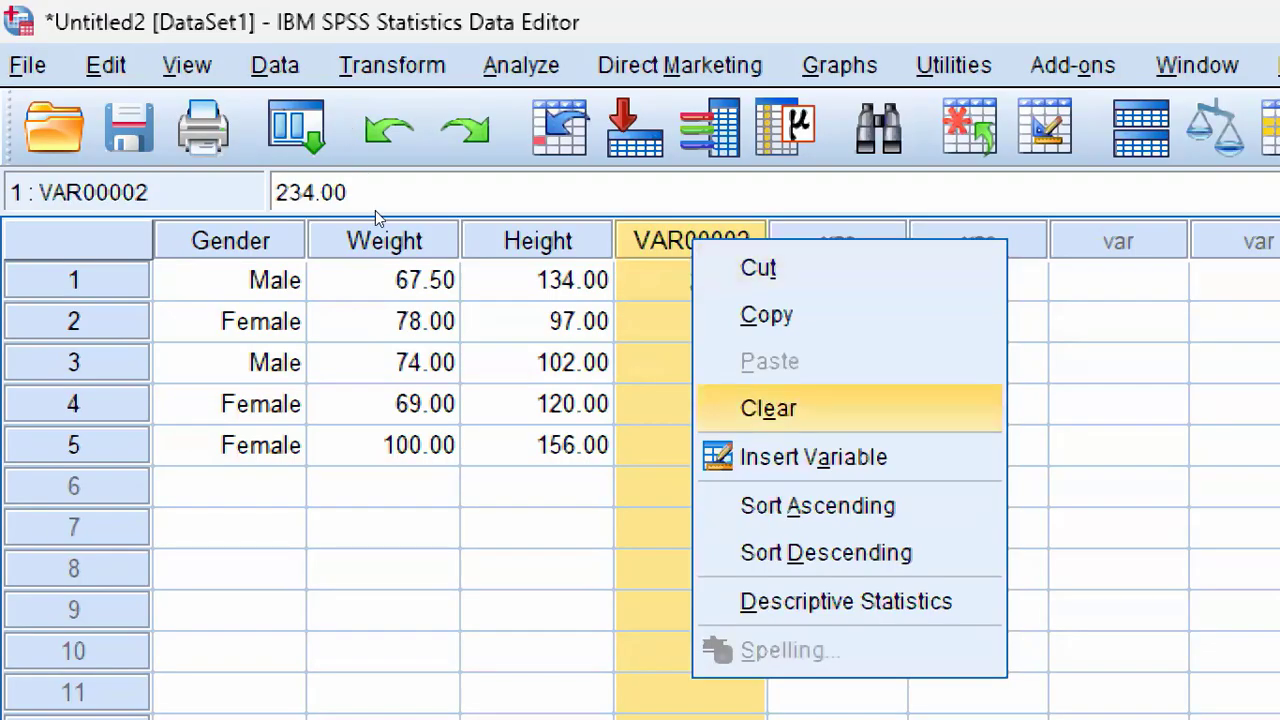
pyautogui.press('Return')
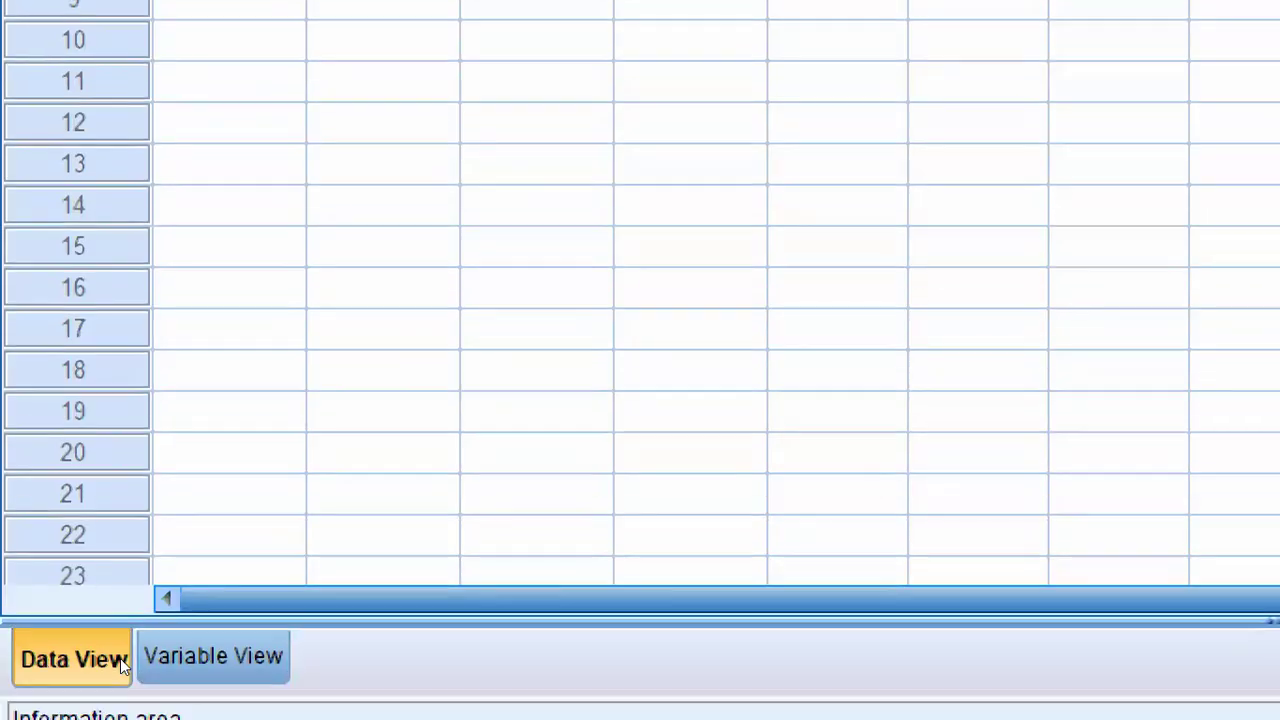
pyautogui.hotkey('ctrl', 't')
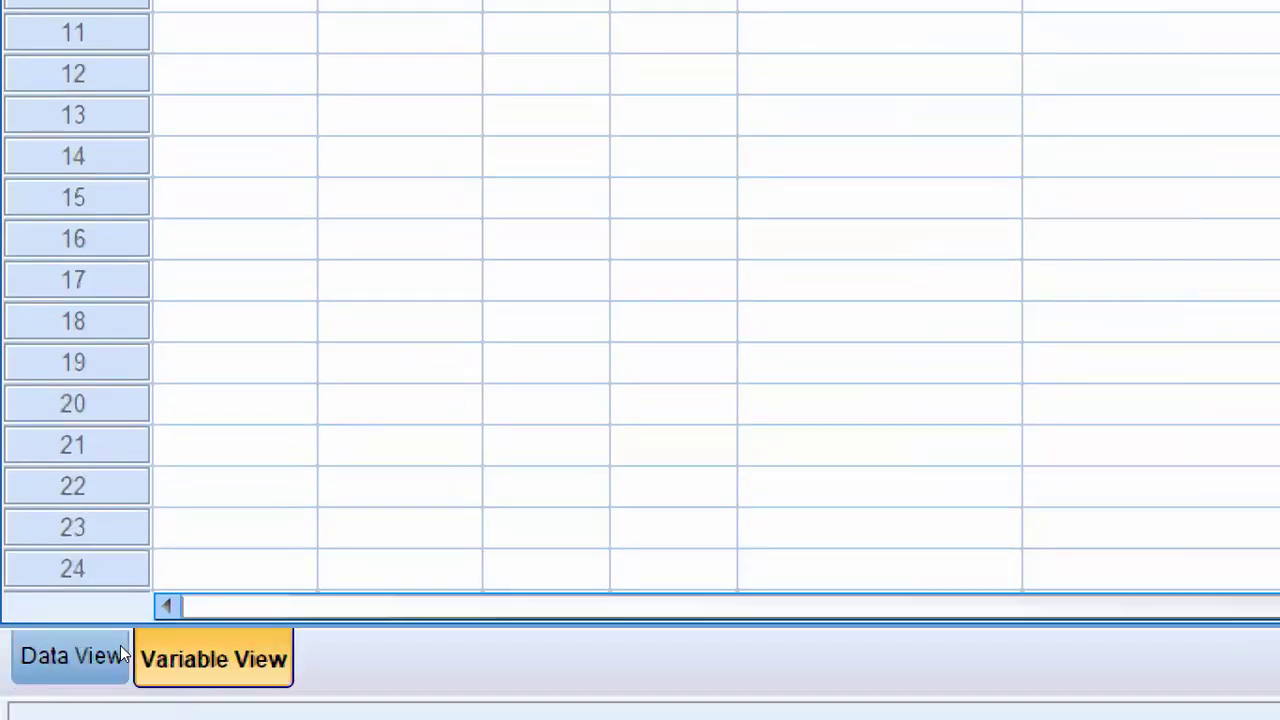
pyautogui.click(27, 655)
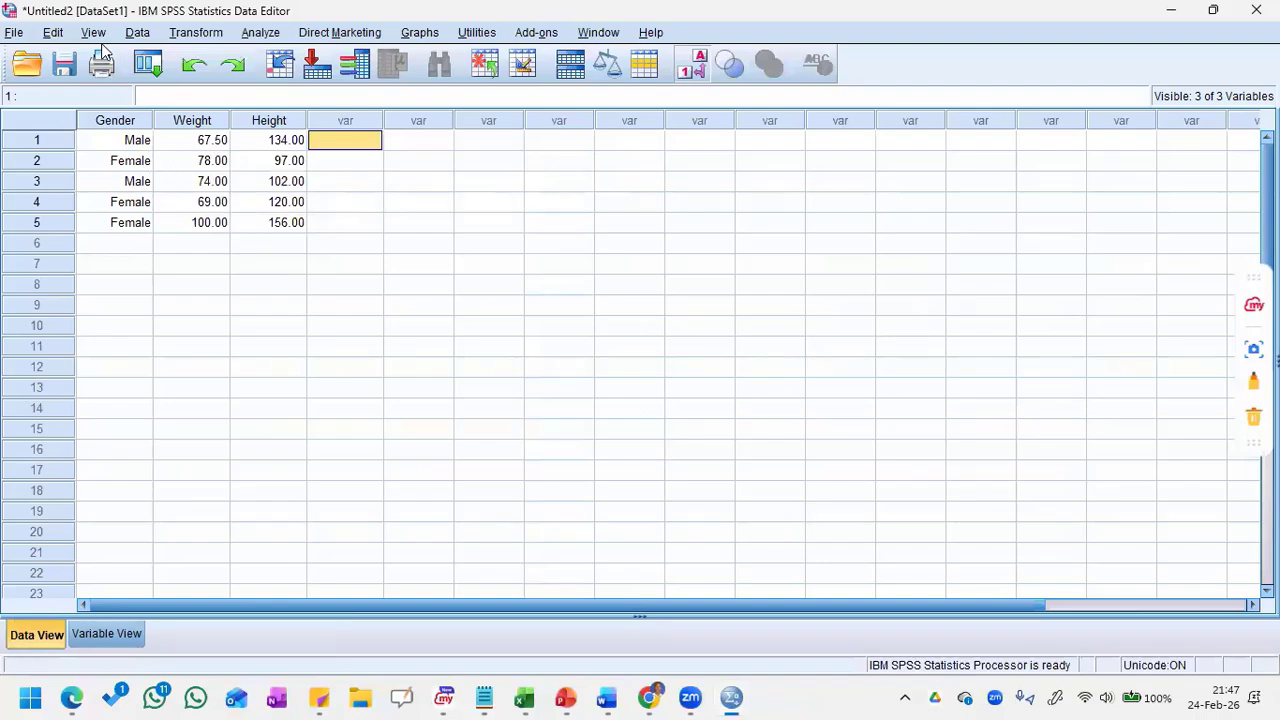
# Step: Examine the Data Editor's File, Edit and View commands, including the undo, insert, grid line and value label options
pyautogui.click(14, 36)
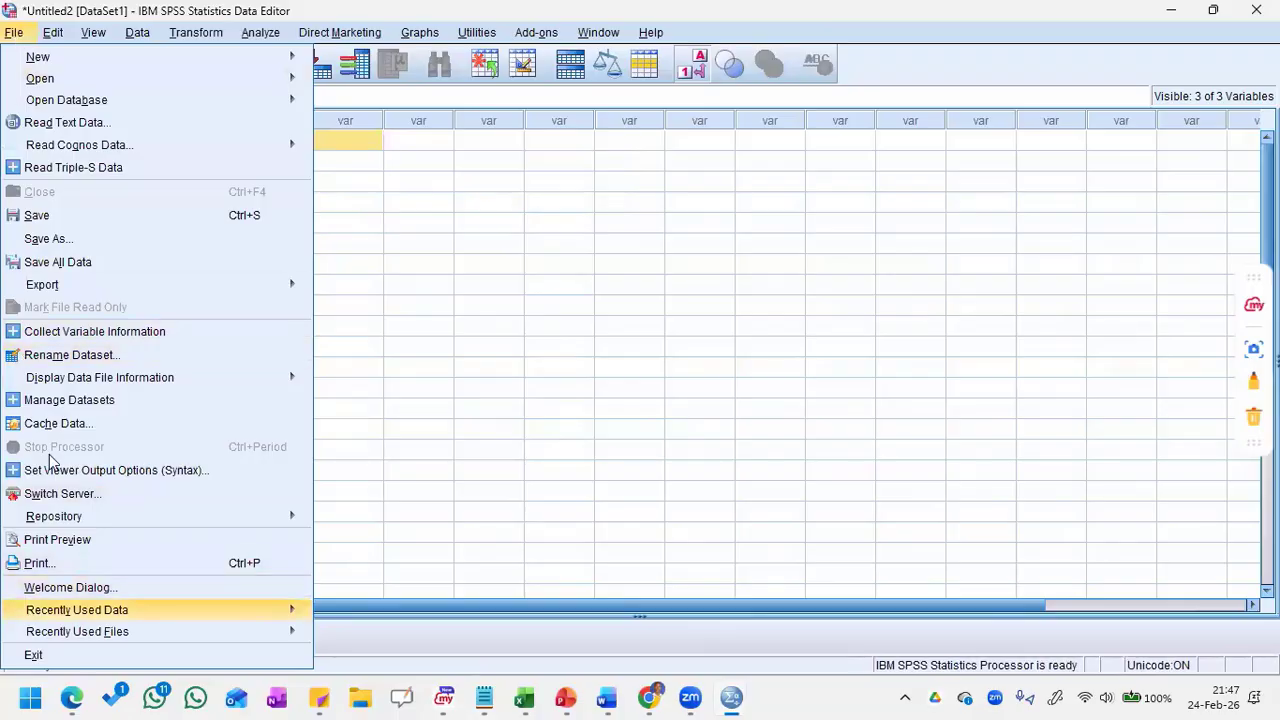
pyautogui.click(53, 36)
pyautogui.click(53, 36)
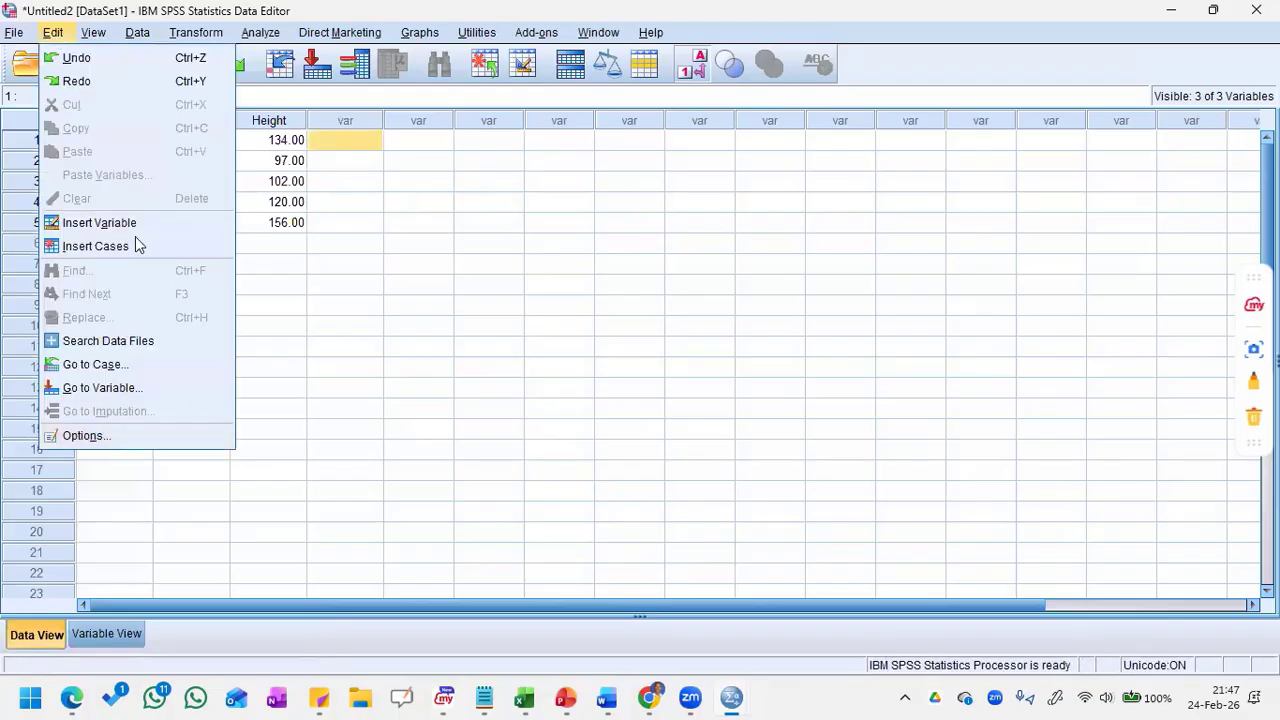
pyautogui.click(91, 38)
pyautogui.click(91, 38)
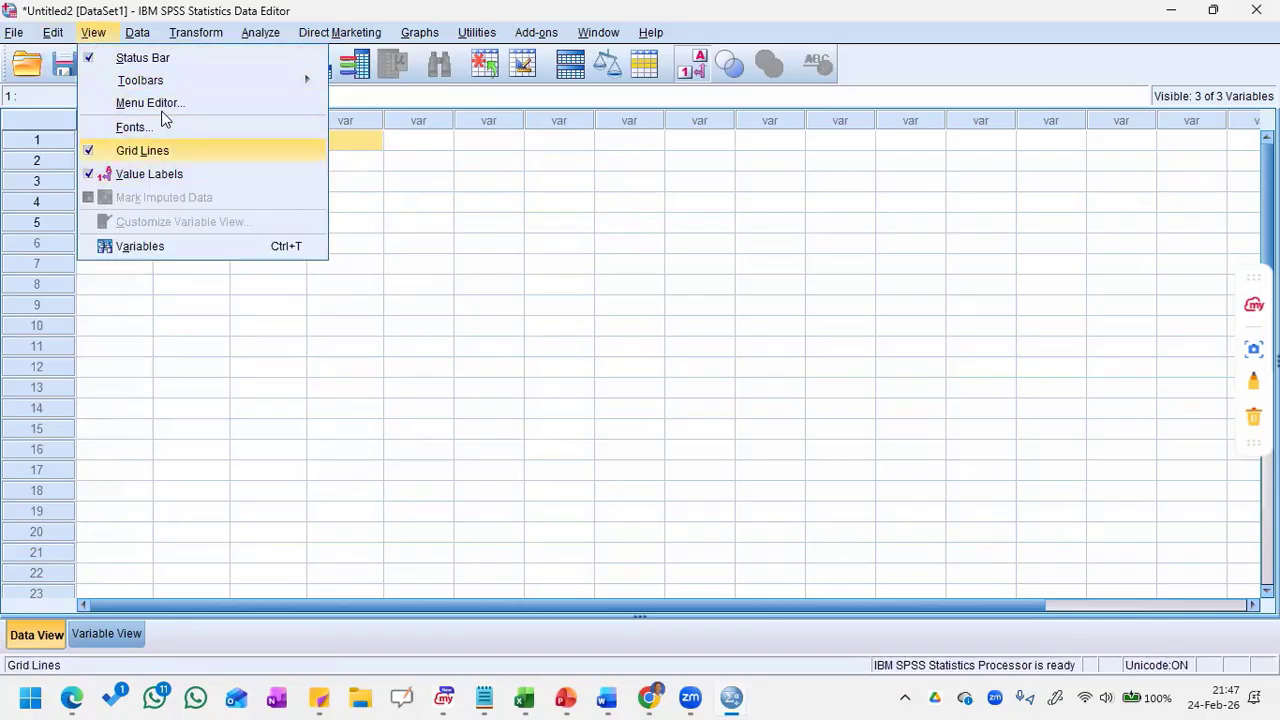
pyautogui.moveTo(137, 32)
pyautogui.click(313, 80)
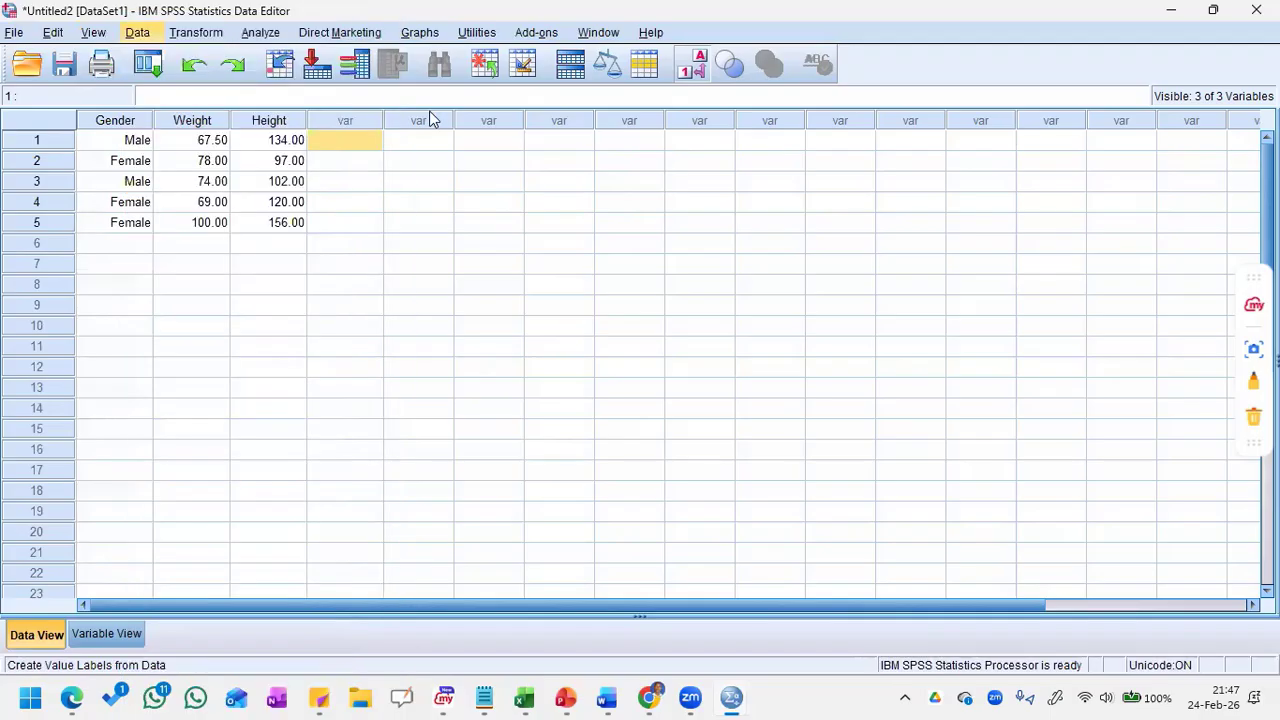
pyautogui.press('Escape')
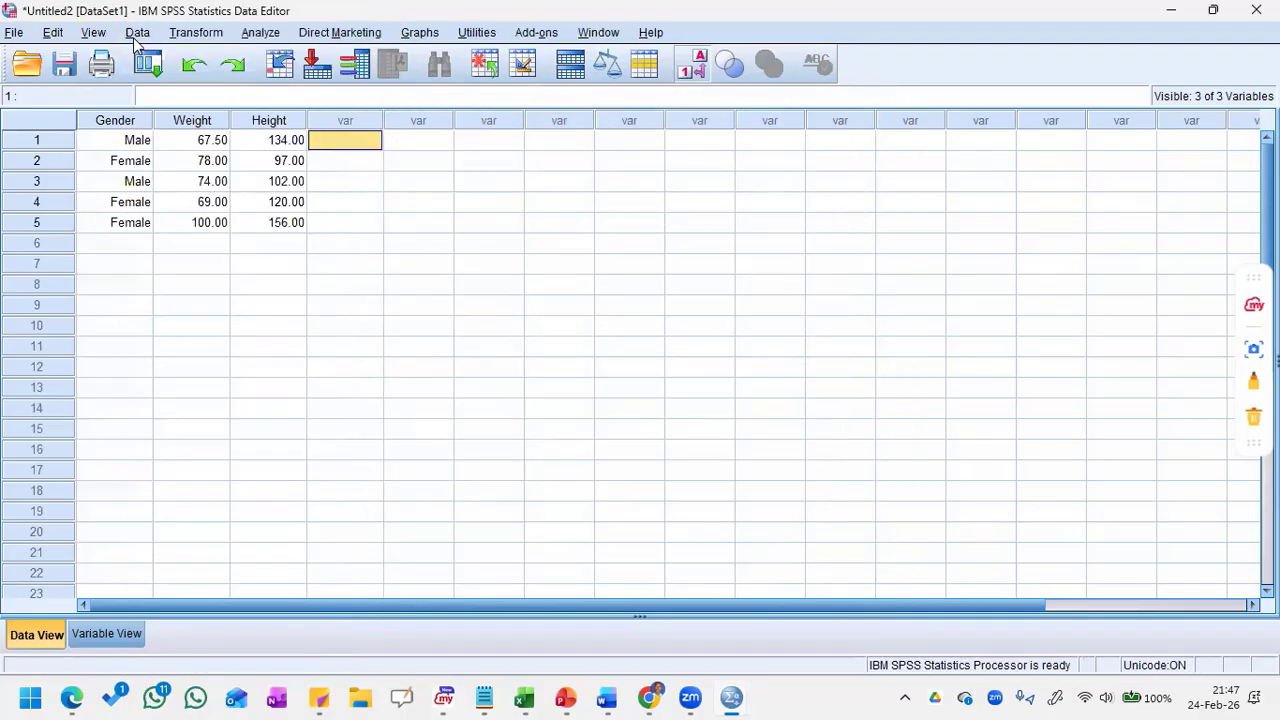
# Step: Examine the commands offered under Data, Transform, Direct Marketing, Graphs and Add-ons
pyautogui.click(136, 34)
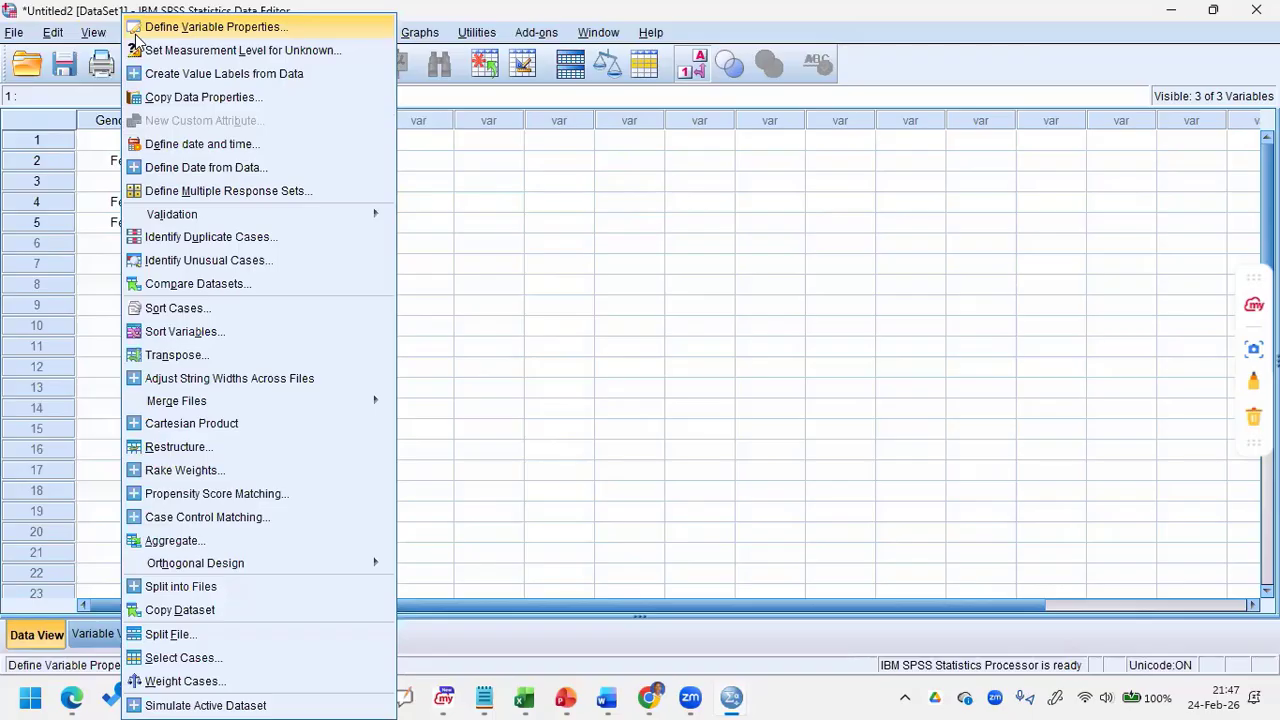
pyautogui.click(136, 34)
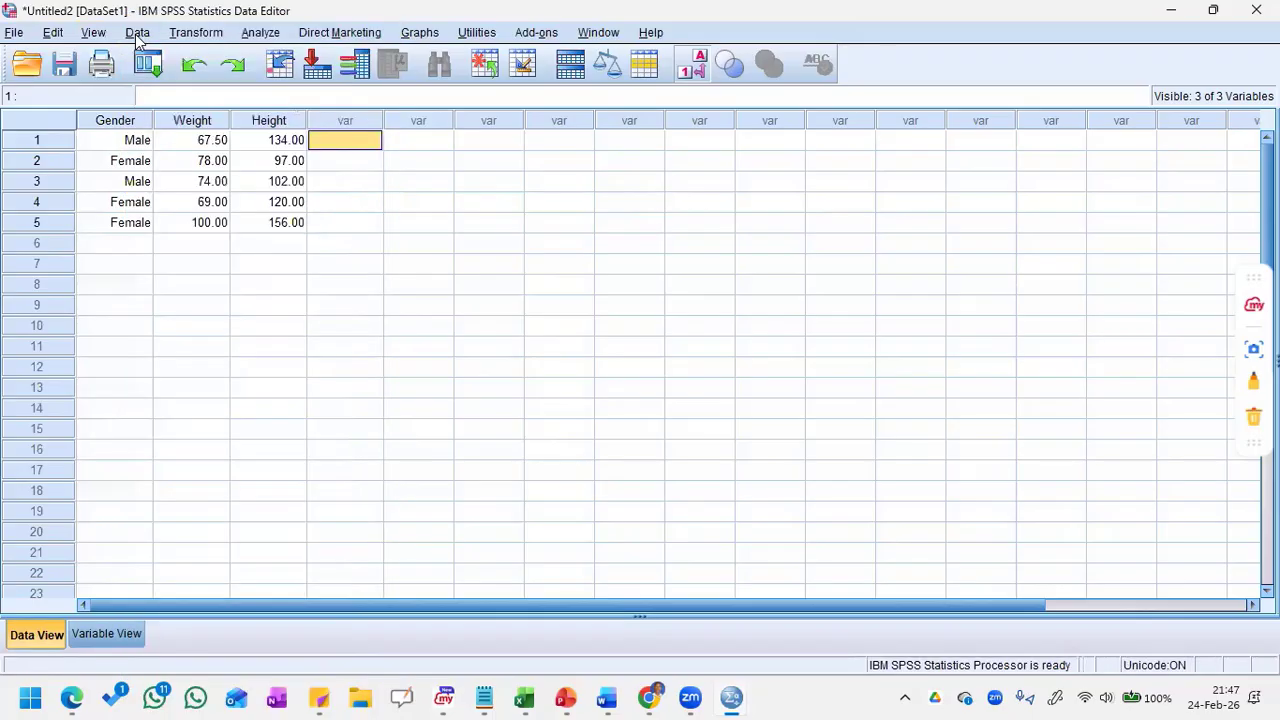
pyautogui.click(182, 34)
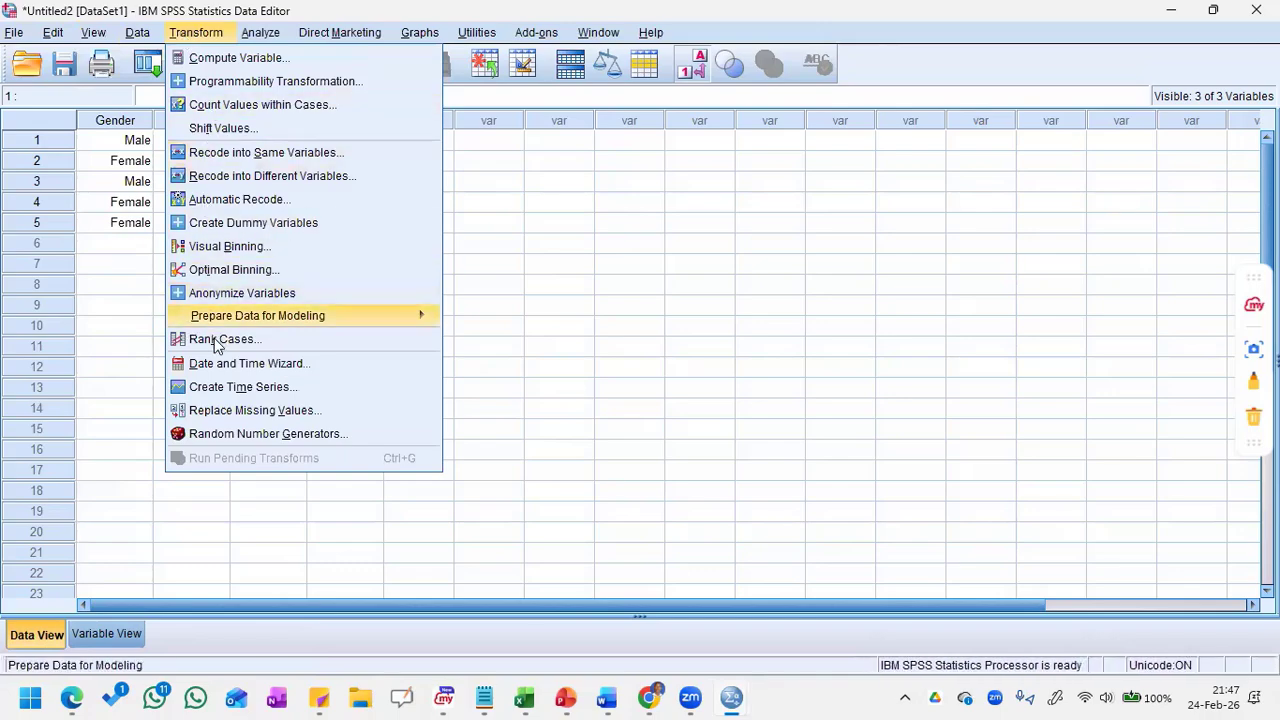
pyautogui.moveTo(259, 33)
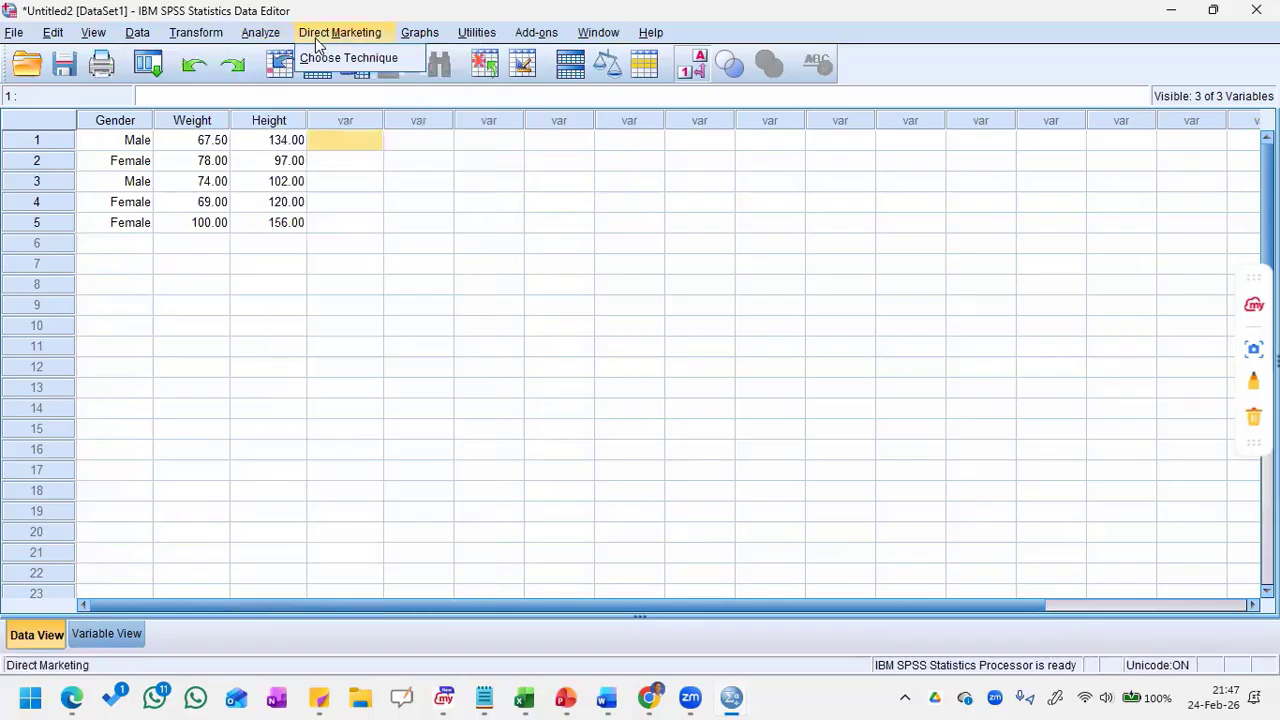
pyautogui.moveTo(420, 38)
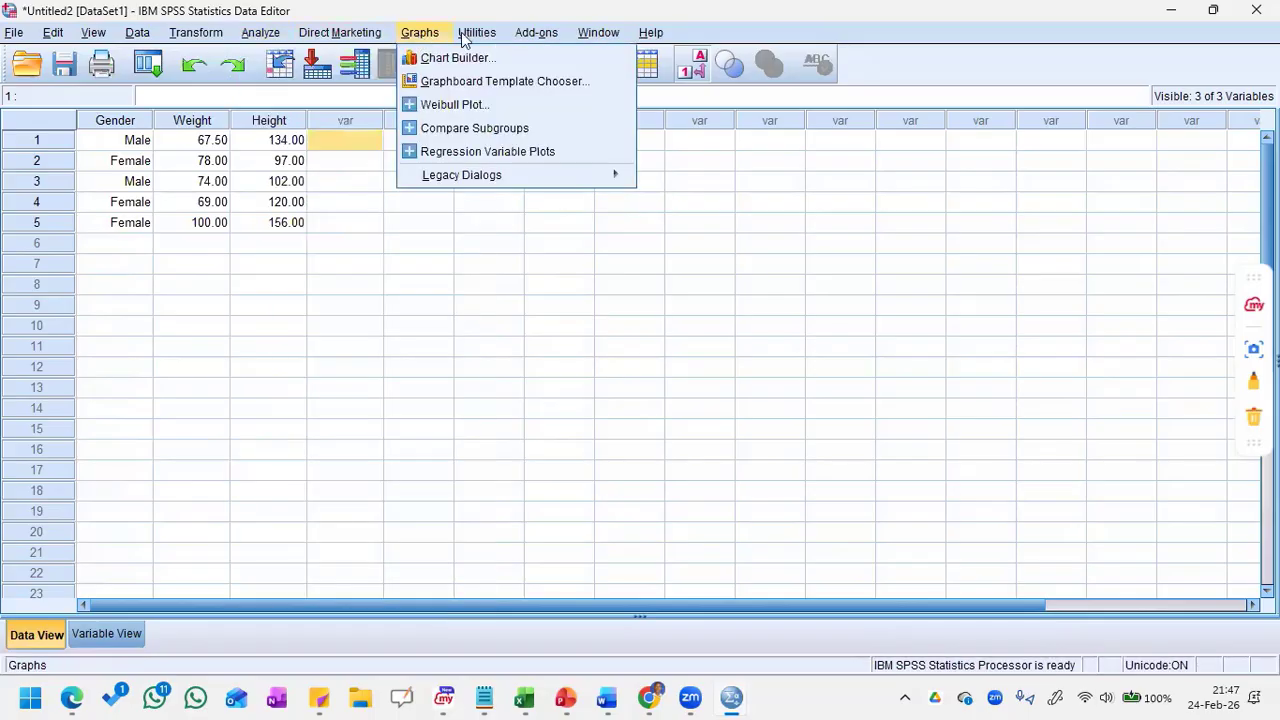
pyautogui.moveTo(532, 40)
pyautogui.moveTo(592, 40)
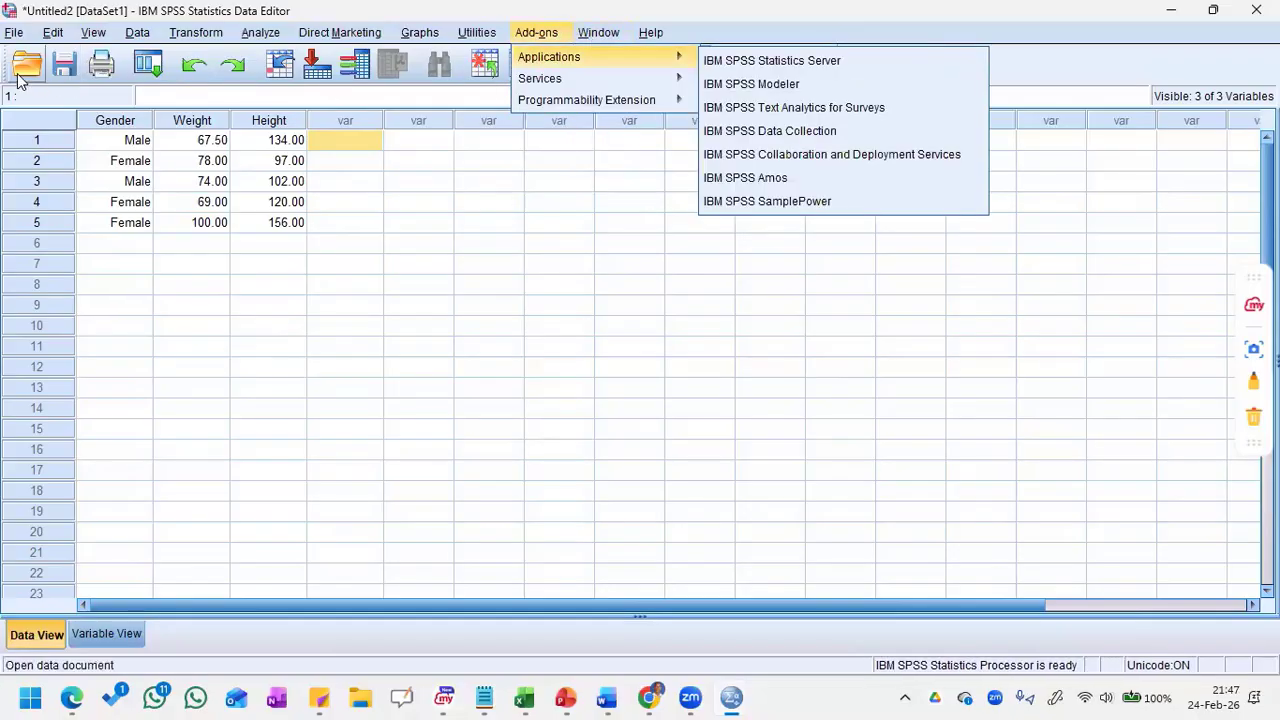
pyautogui.click(1048, 76)
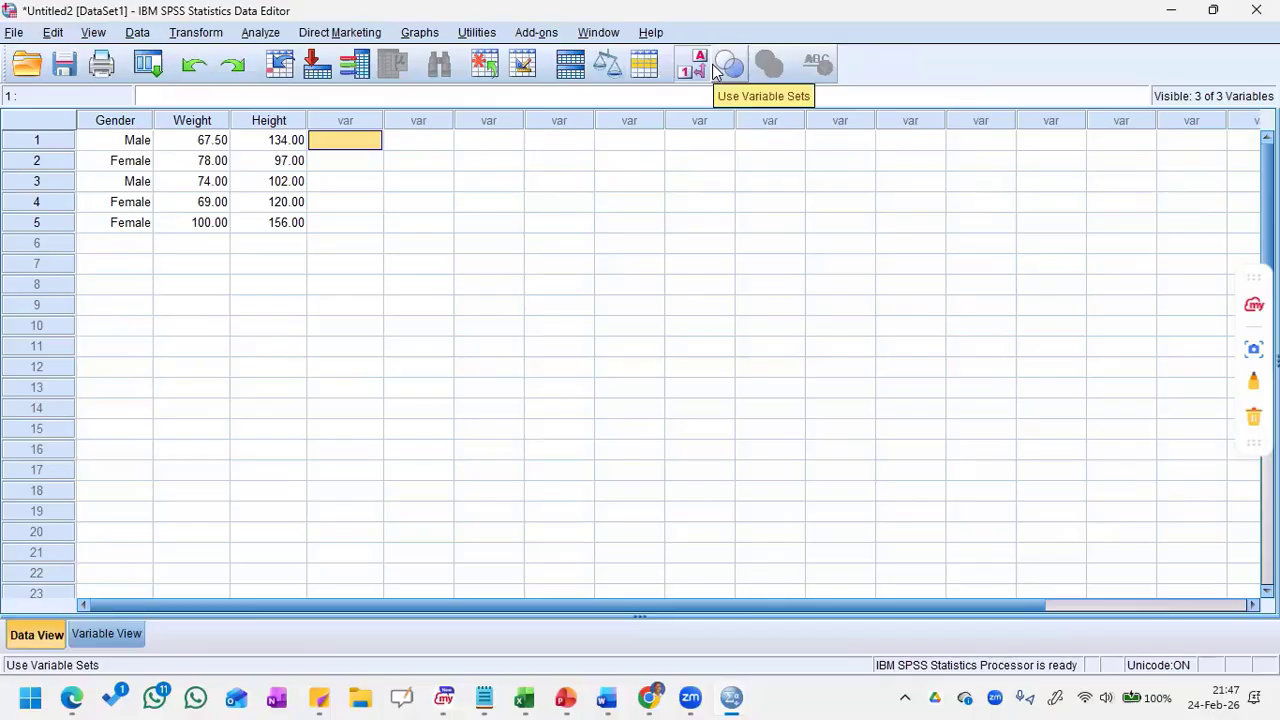
# Step: Compare which tools are available in Variable View and in Data View, ending in Data View
pyautogui.click(109, 638)
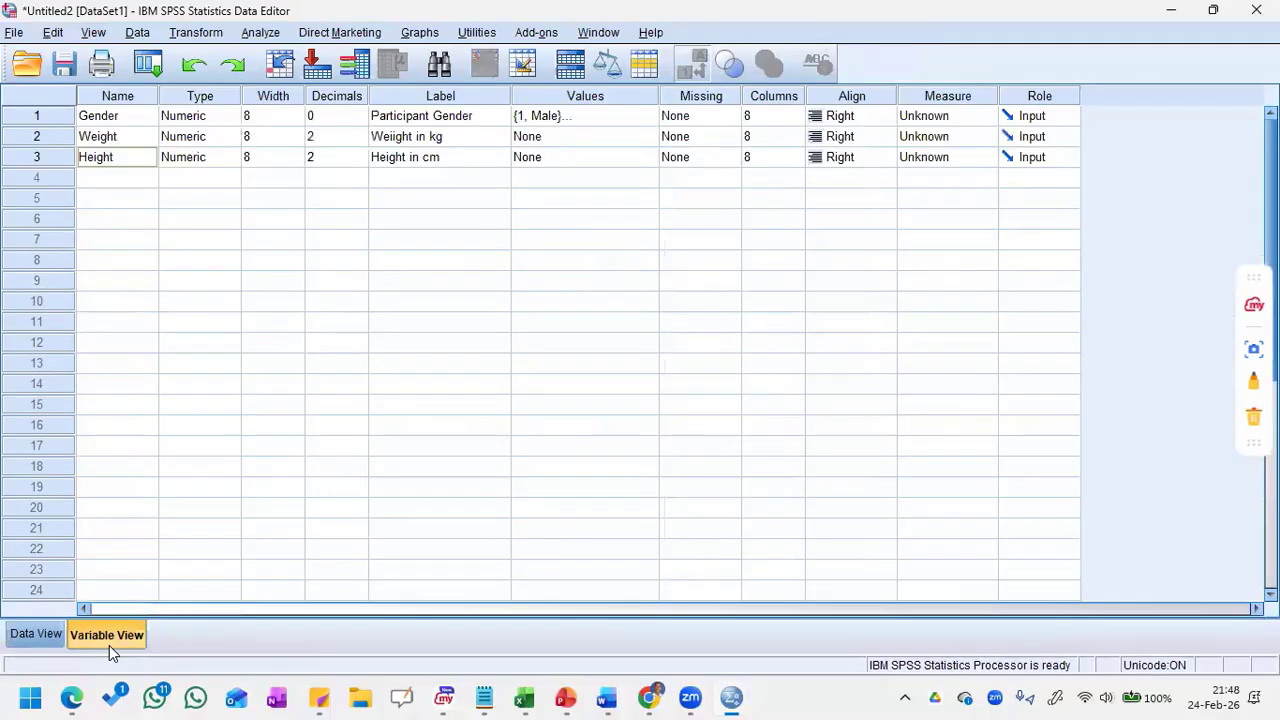
pyautogui.click(45, 643)
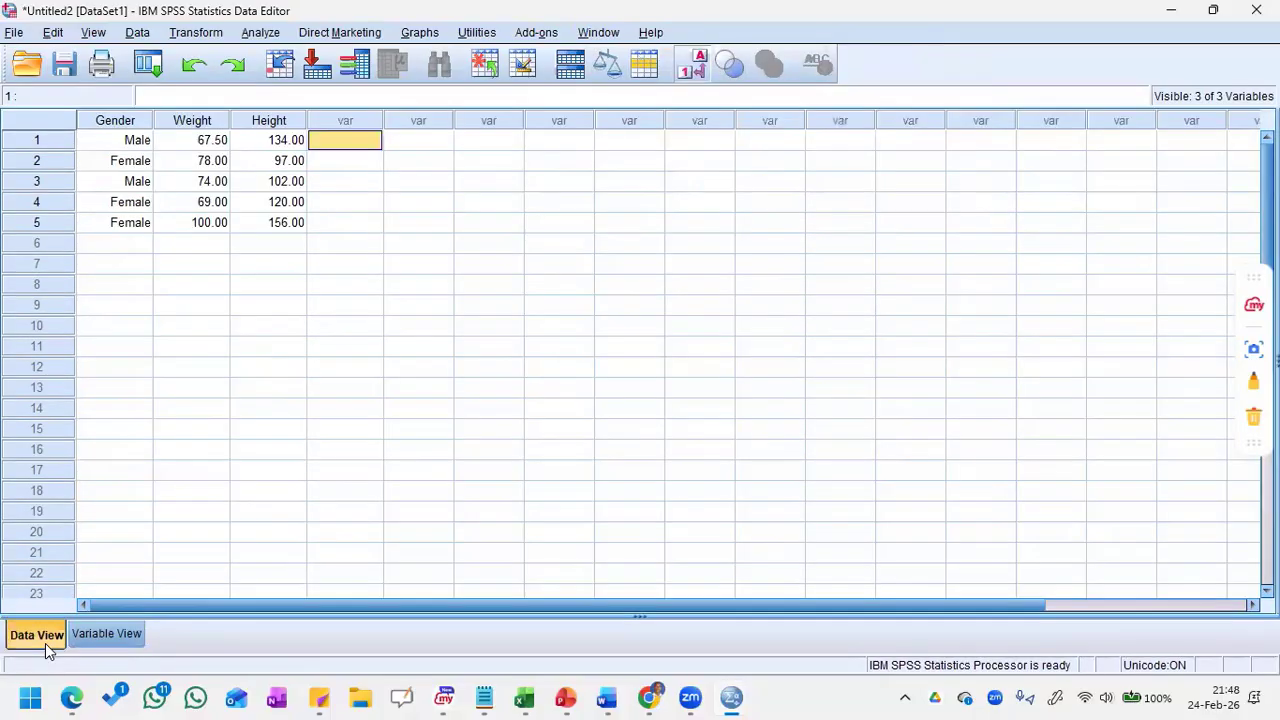
pyautogui.click(100, 636)
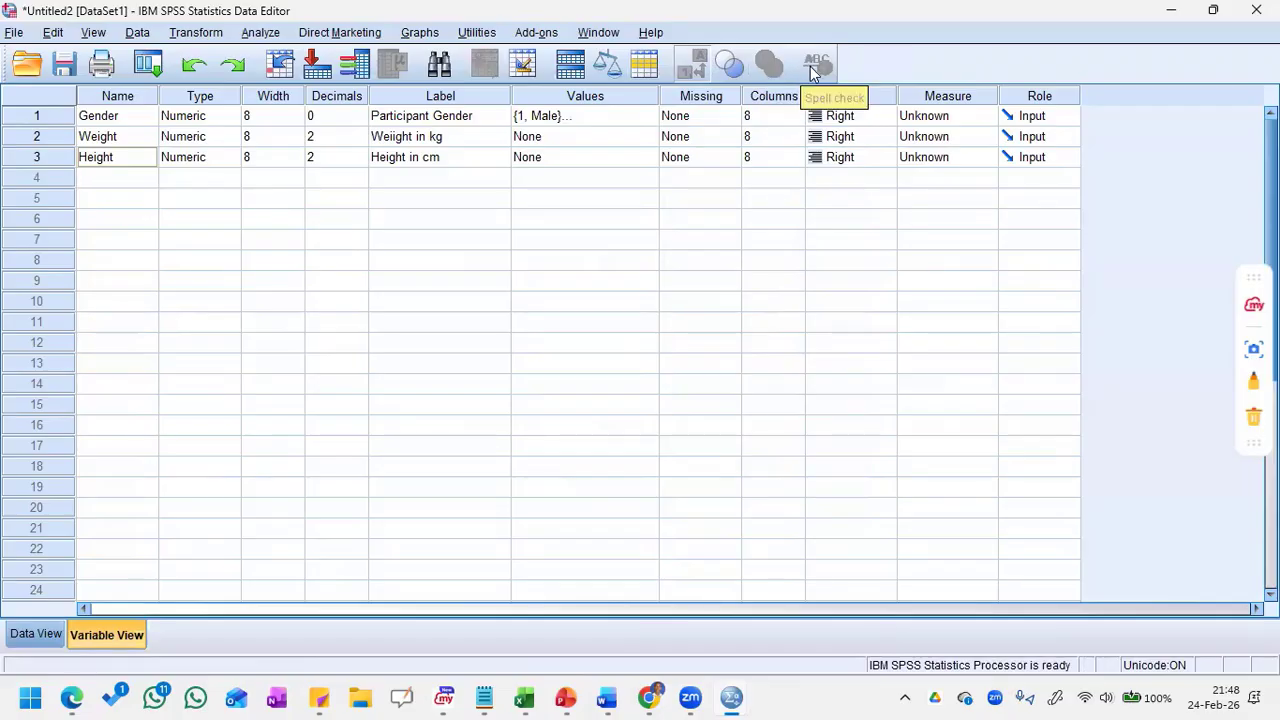
pyautogui.click(24, 640)
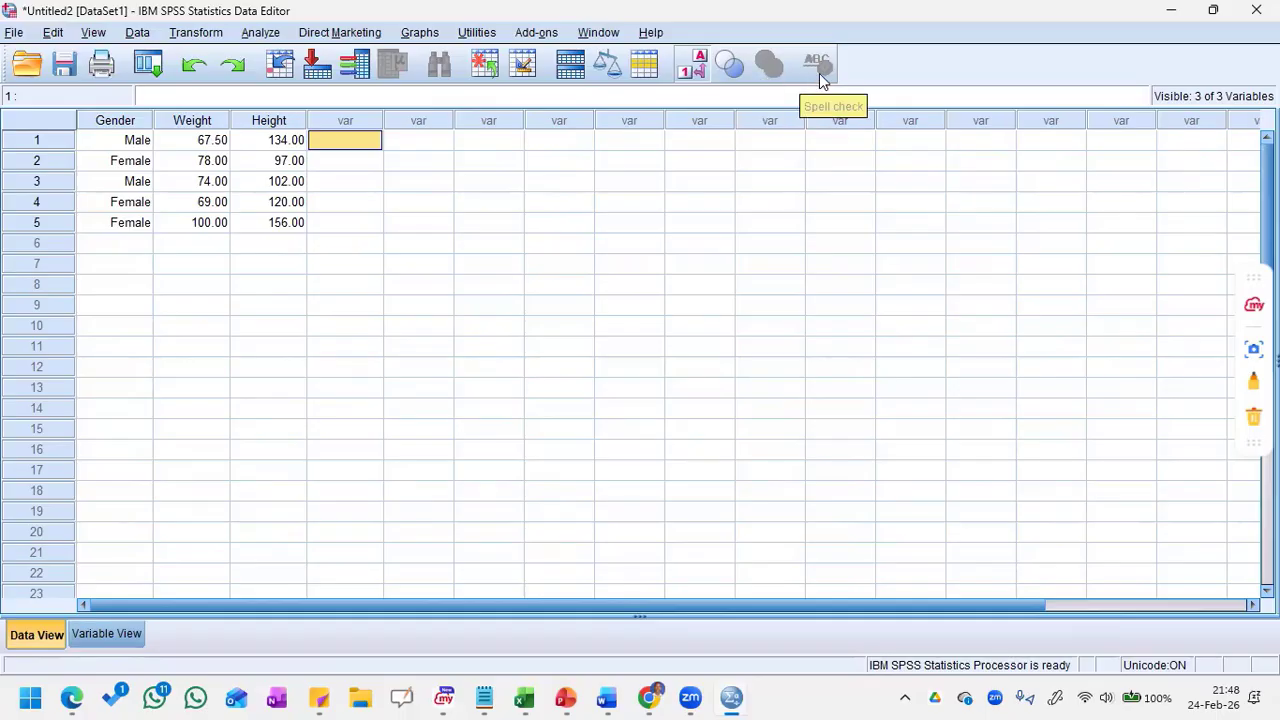
# Step: Insert an empty case above the first case and an empty variable before Gender
pyautogui.click(478, 70)
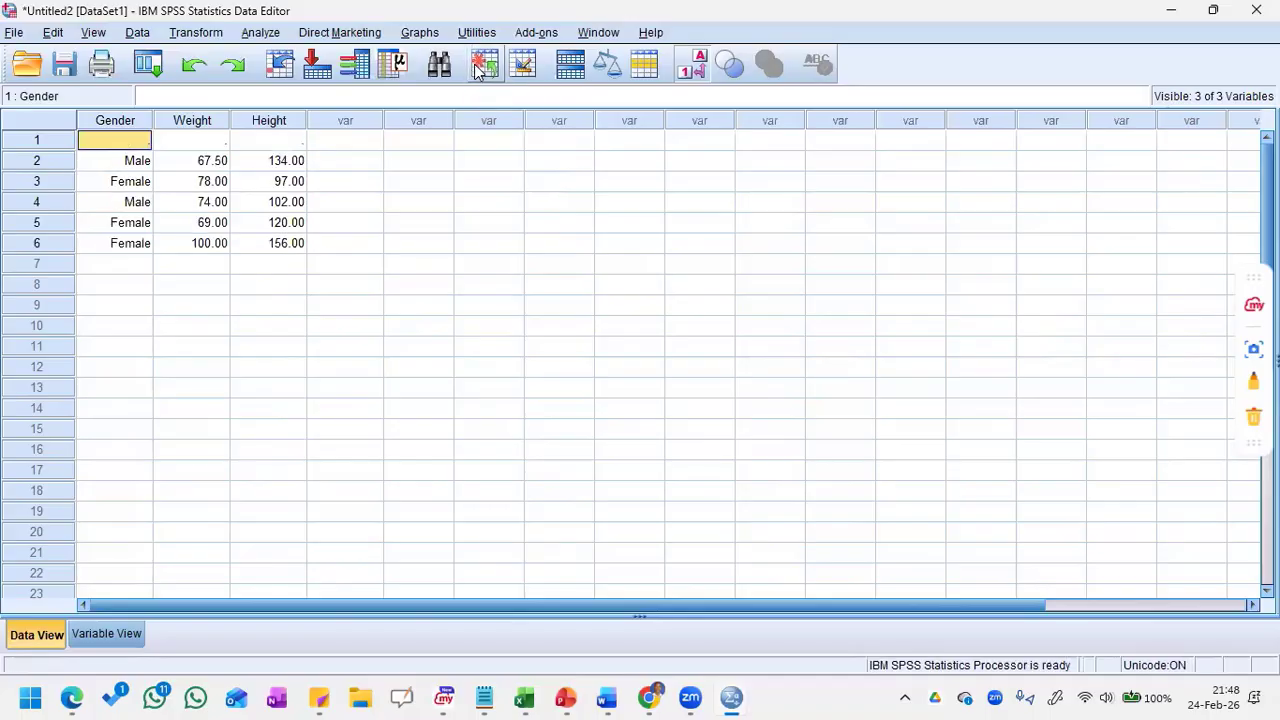
pyautogui.click(45, 141)
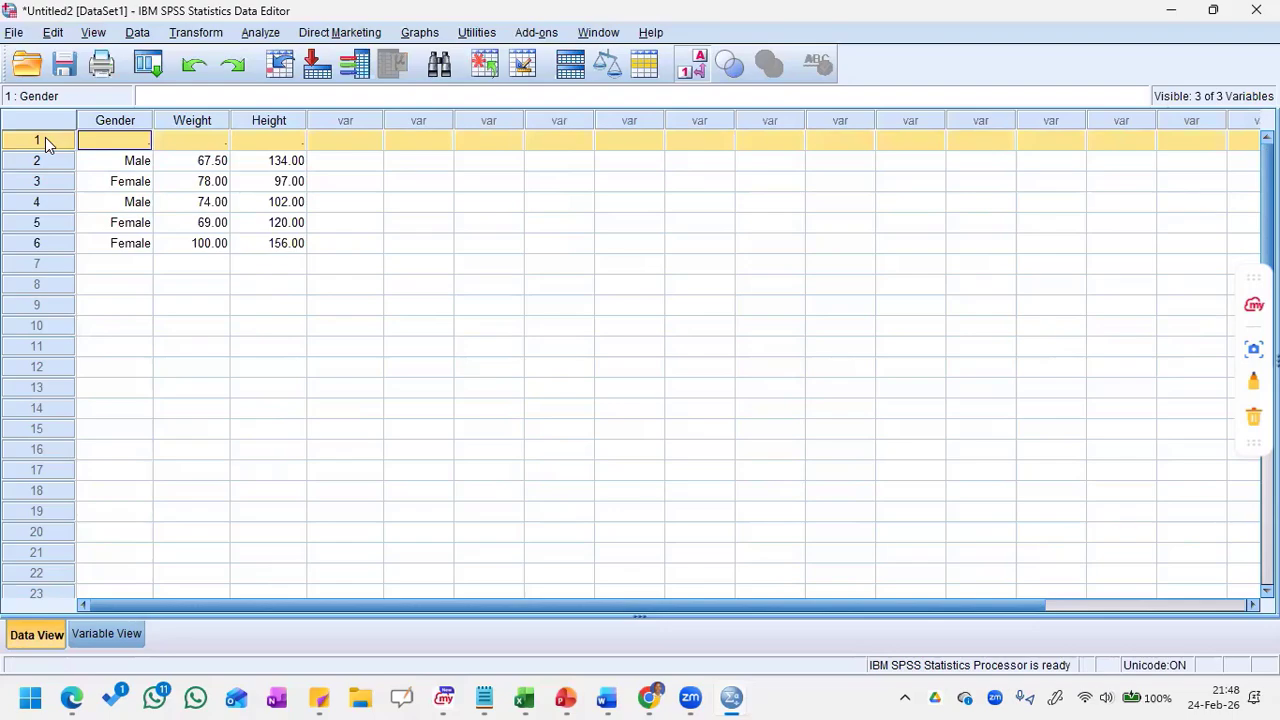
pyautogui.click(525, 66)
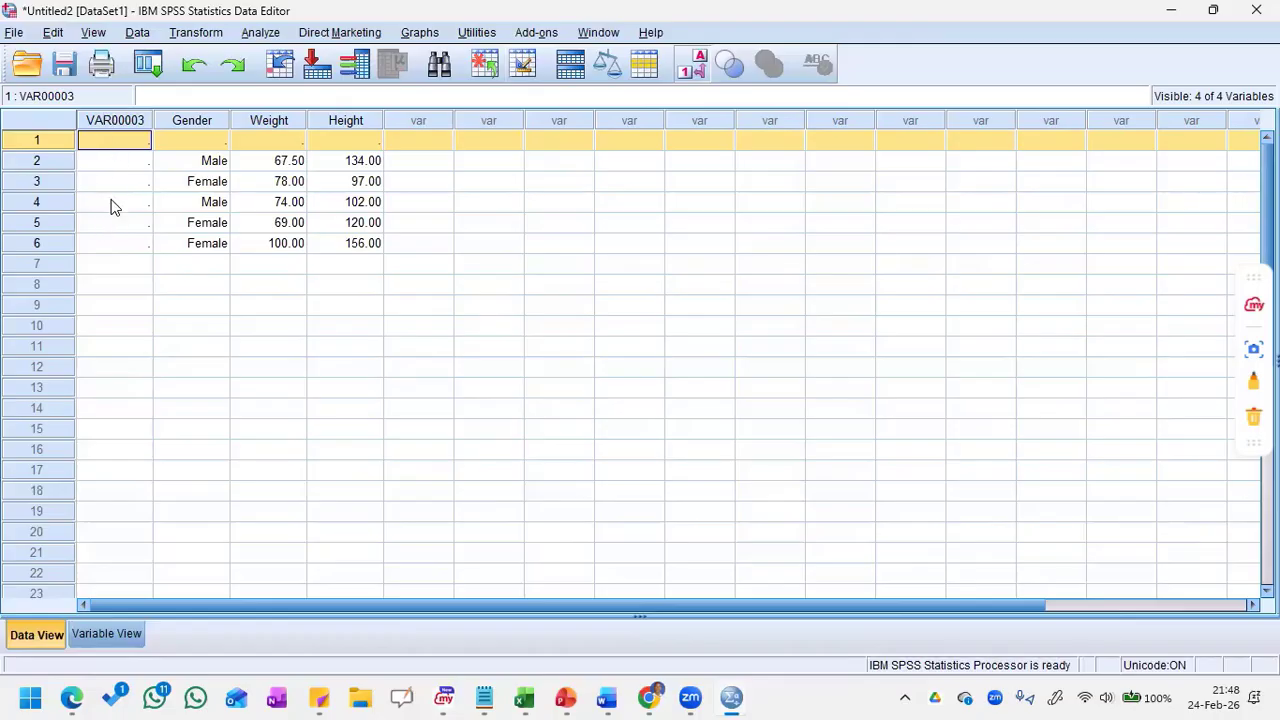
# Step: Clear the empty first case and the undefined variable in front of Gender
pyautogui.rightClick(47, 139)
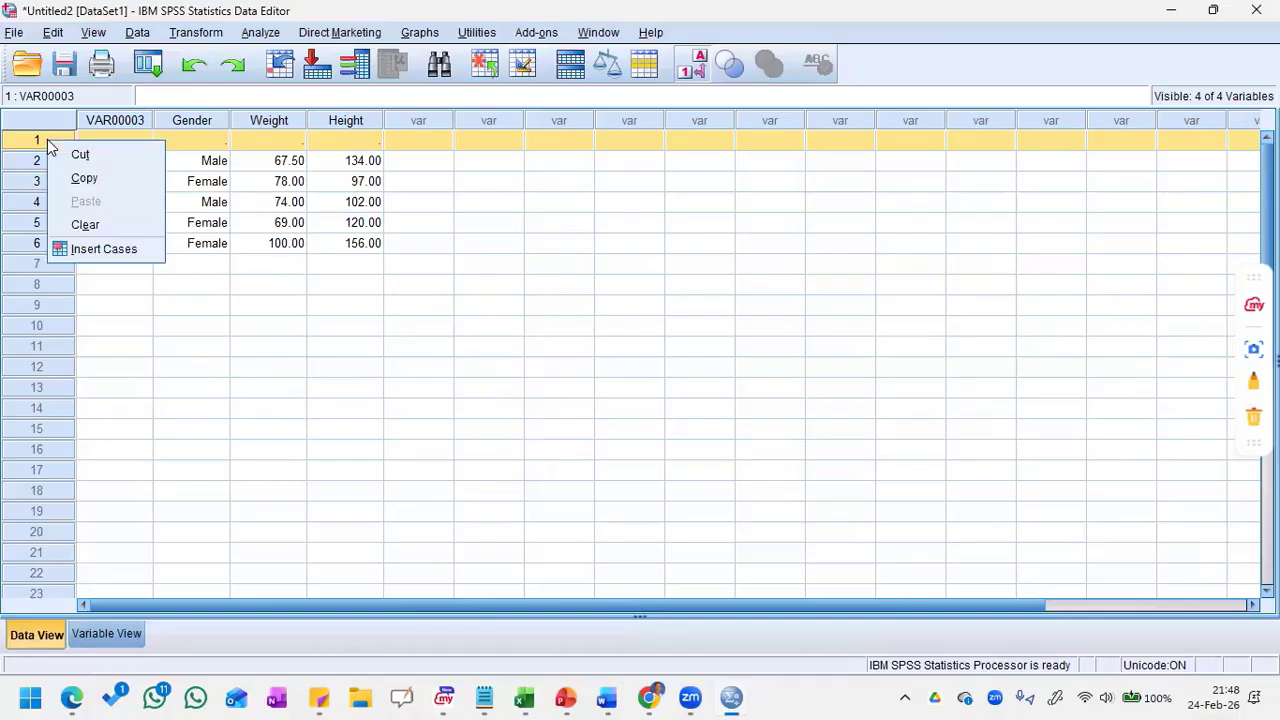
pyautogui.click(74, 222)
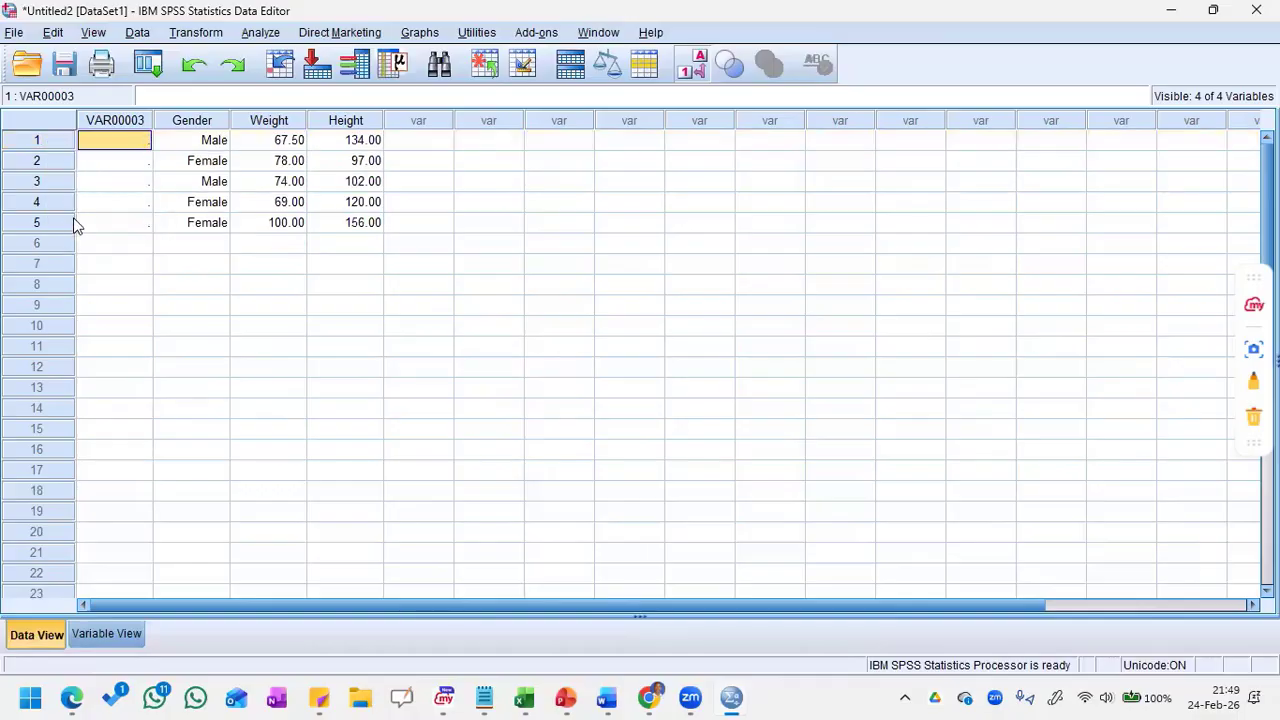
pyautogui.click(115, 122)
pyautogui.rightClick(115, 124)
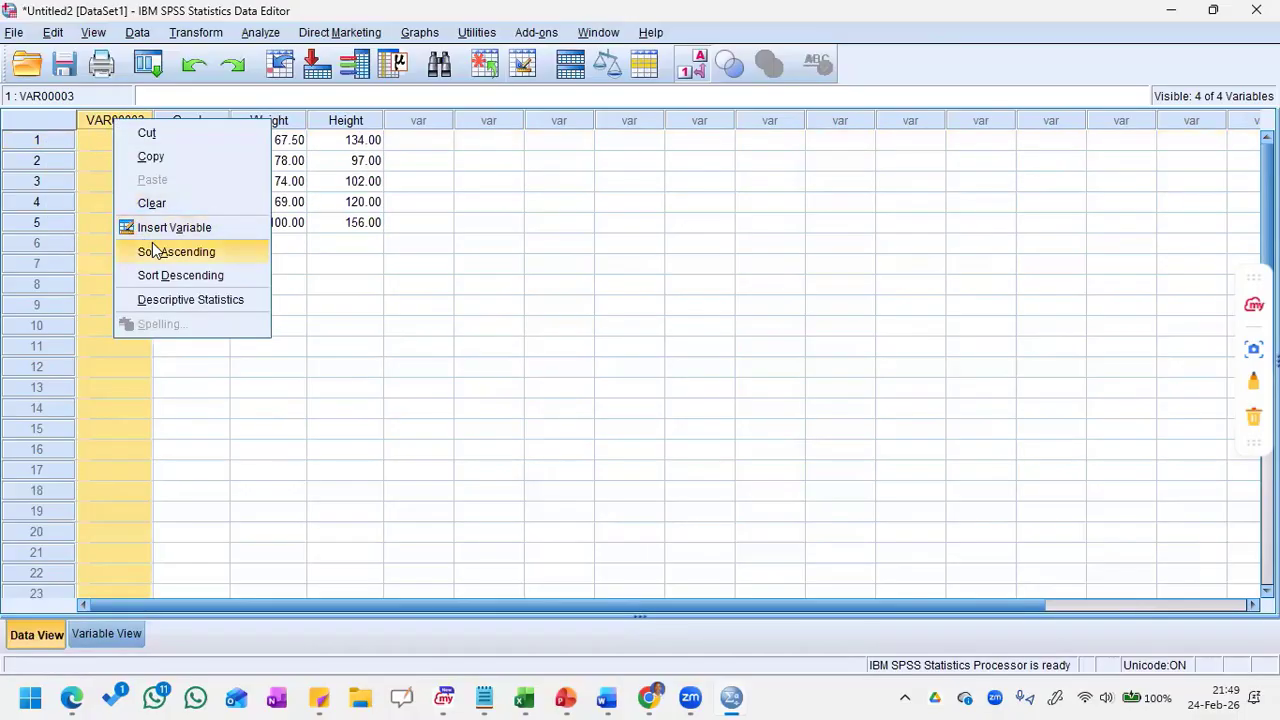
pyautogui.click(155, 205)
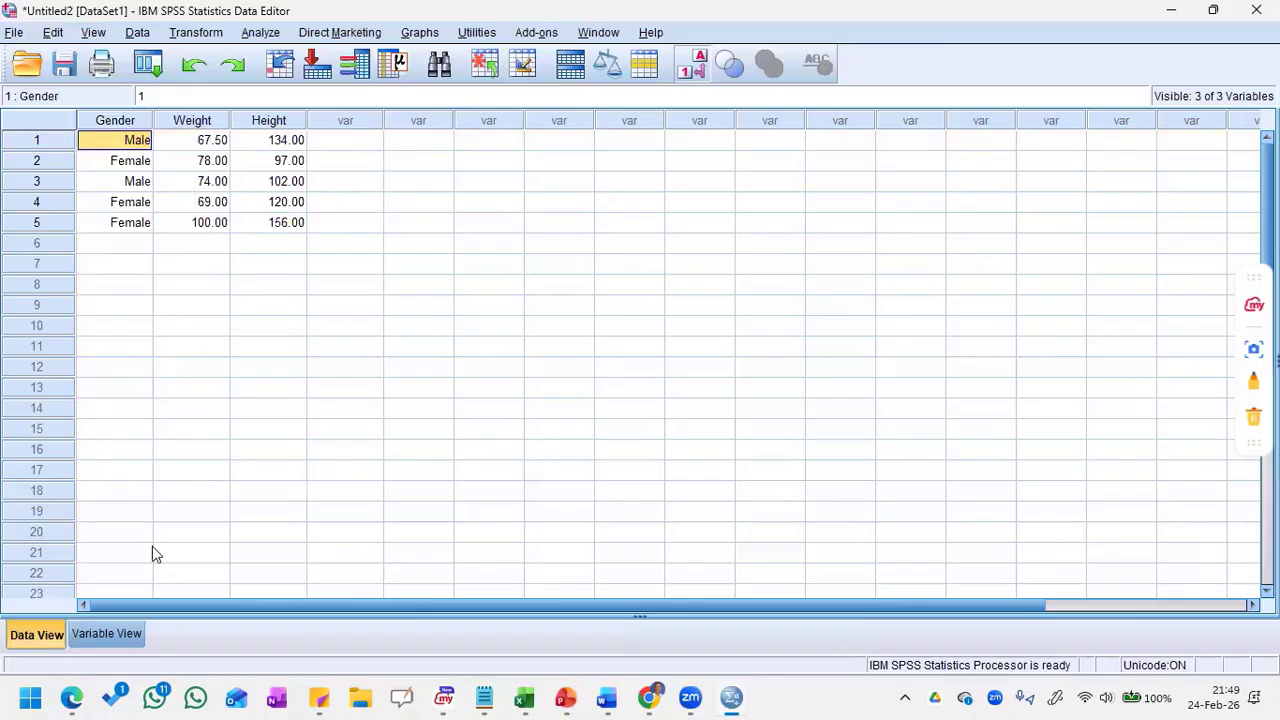
# Step: Show where additions go by selecting the unused row 4 in Variable View and the unused Gender cells 6 and 7 in Data View
pyautogui.click(105, 634)
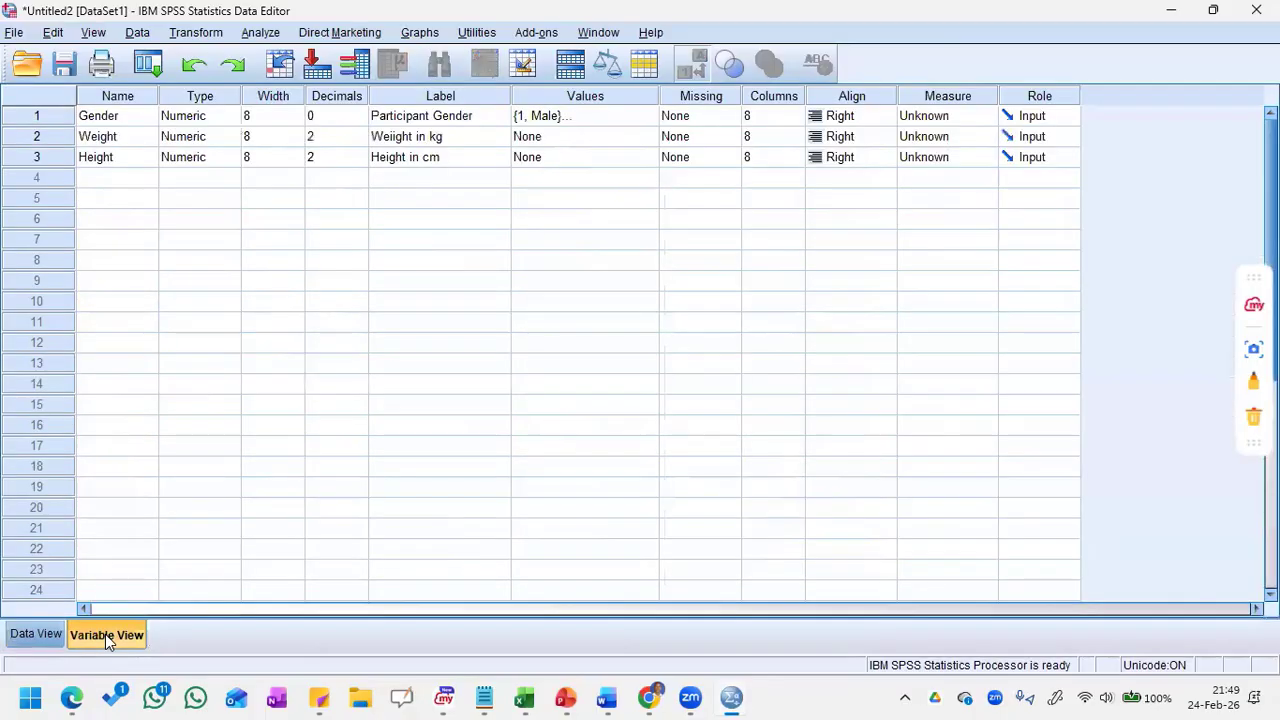
pyautogui.click(125, 184)
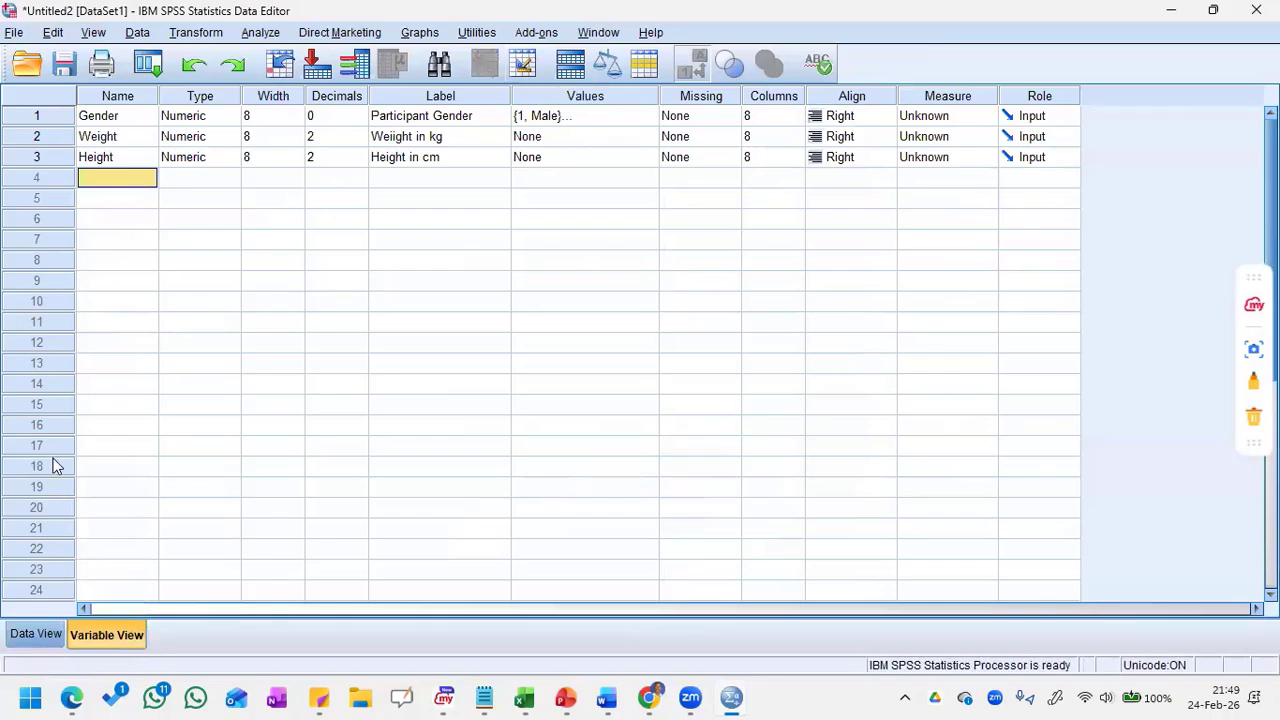
pyautogui.click(35, 634)
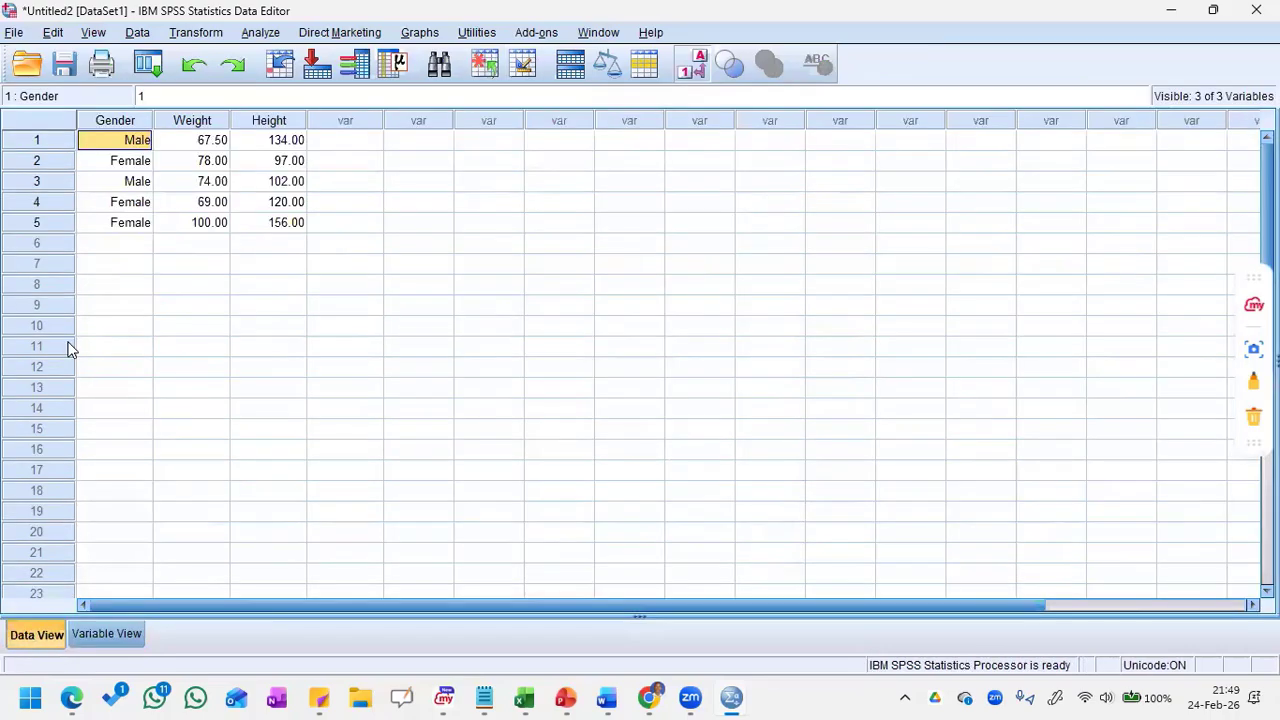
pyautogui.click(127, 246)
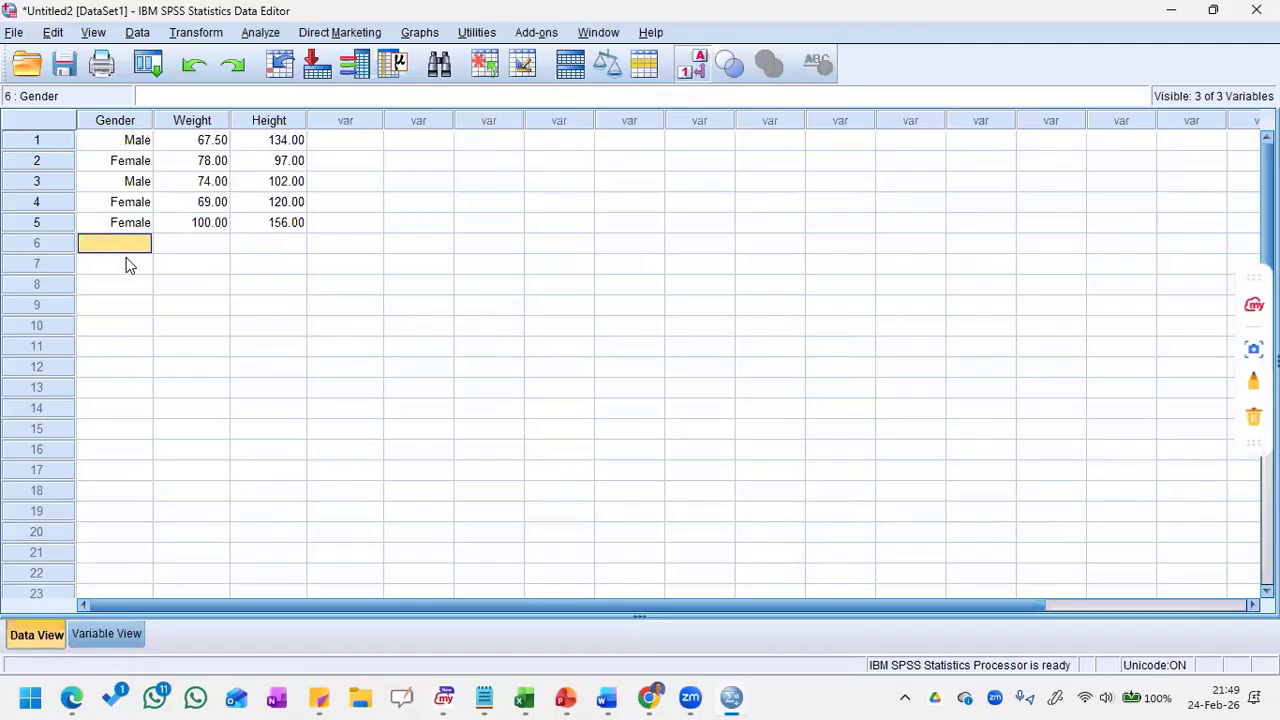
pyautogui.click(124, 257)
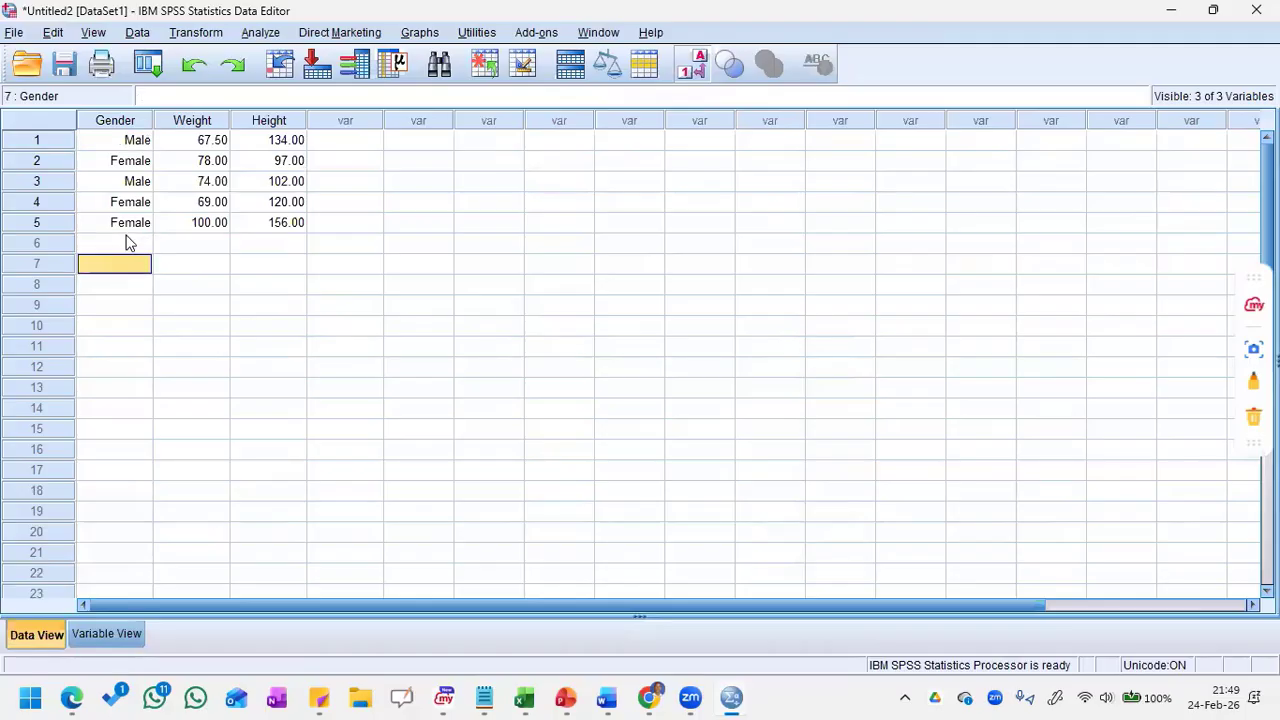
pyautogui.click(126, 243)
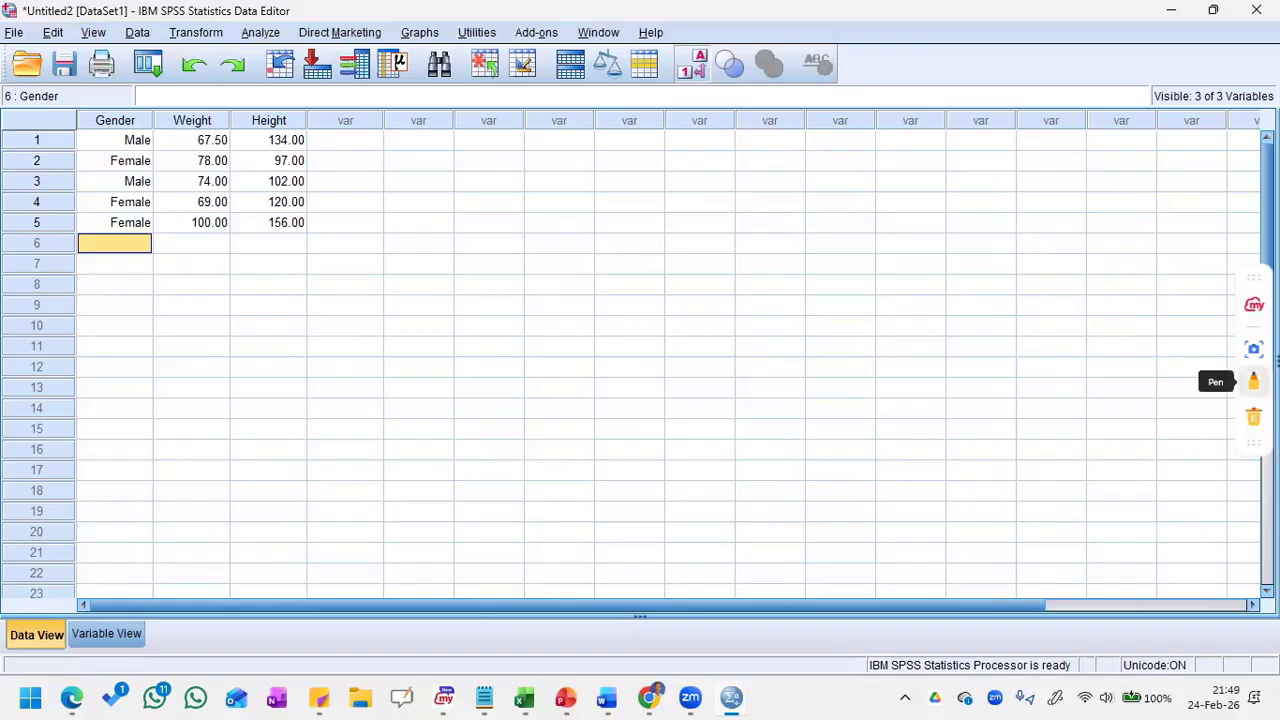
# Step: Write the coding notes "1 = M" and "2 = F" in blue pen over the empty cells beside the data
pyautogui.click(1253, 381)
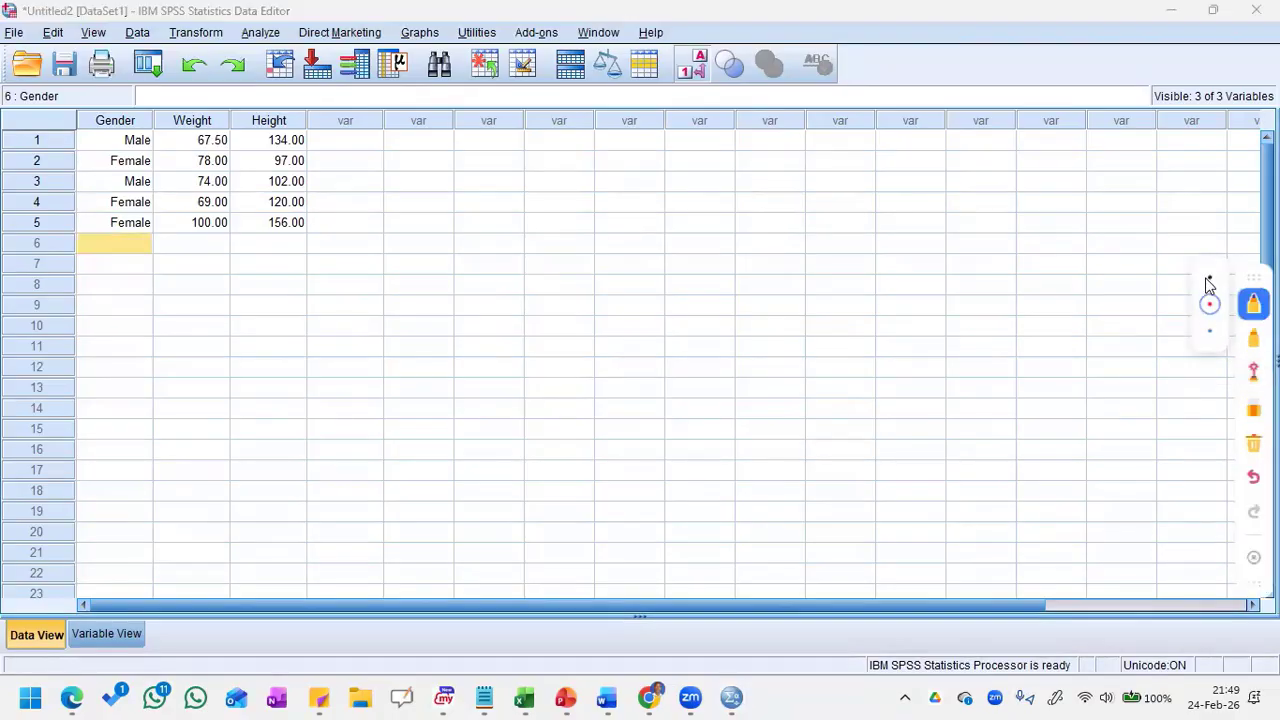
pyautogui.click(1210, 332)
pyautogui.moveTo(483, 208); pyautogui.dragTo(488, 300)
pyautogui.moveTo(550, 250); pyautogui.dragTo(597, 243)
pyautogui.moveTo(550, 273); pyautogui.dragTo(714, 263)
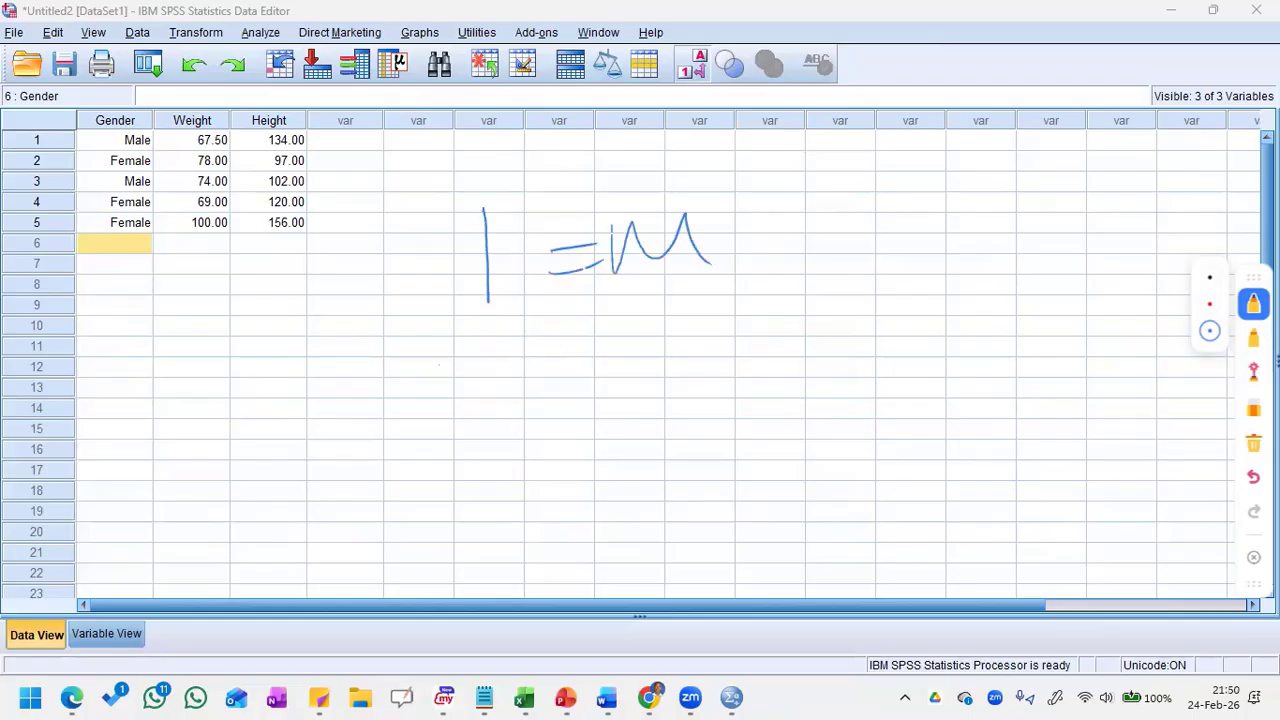
pyautogui.moveTo(427, 358)
pyautogui.mouseDown()
pyautogui.moveTo(445, 390)
pyautogui.moveTo(510, 380)
pyautogui.moveTo(674, 308)
pyautogui.mouseUp()
pyautogui.moveTo(622, 343); pyautogui.dragTo(661, 334)
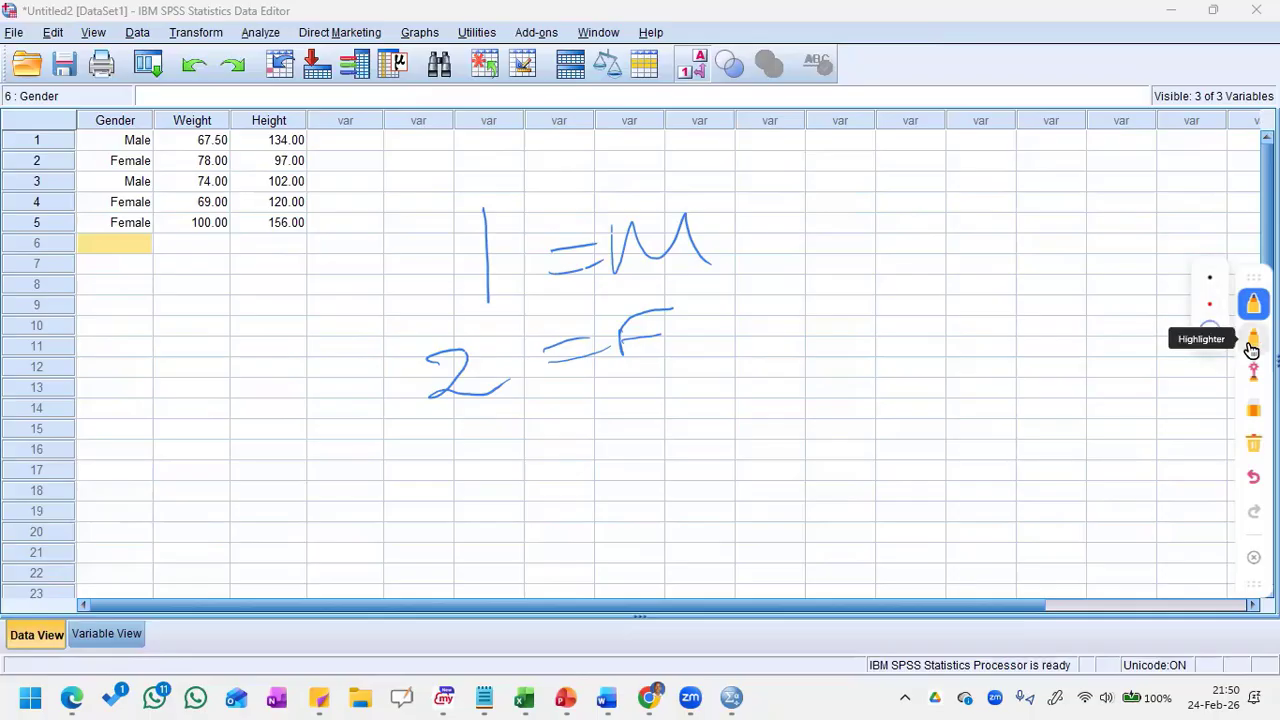
# Step: Point out the Gender entries with the laser pointer and toggle the value labels off and back on
pyautogui.click(1252, 370)
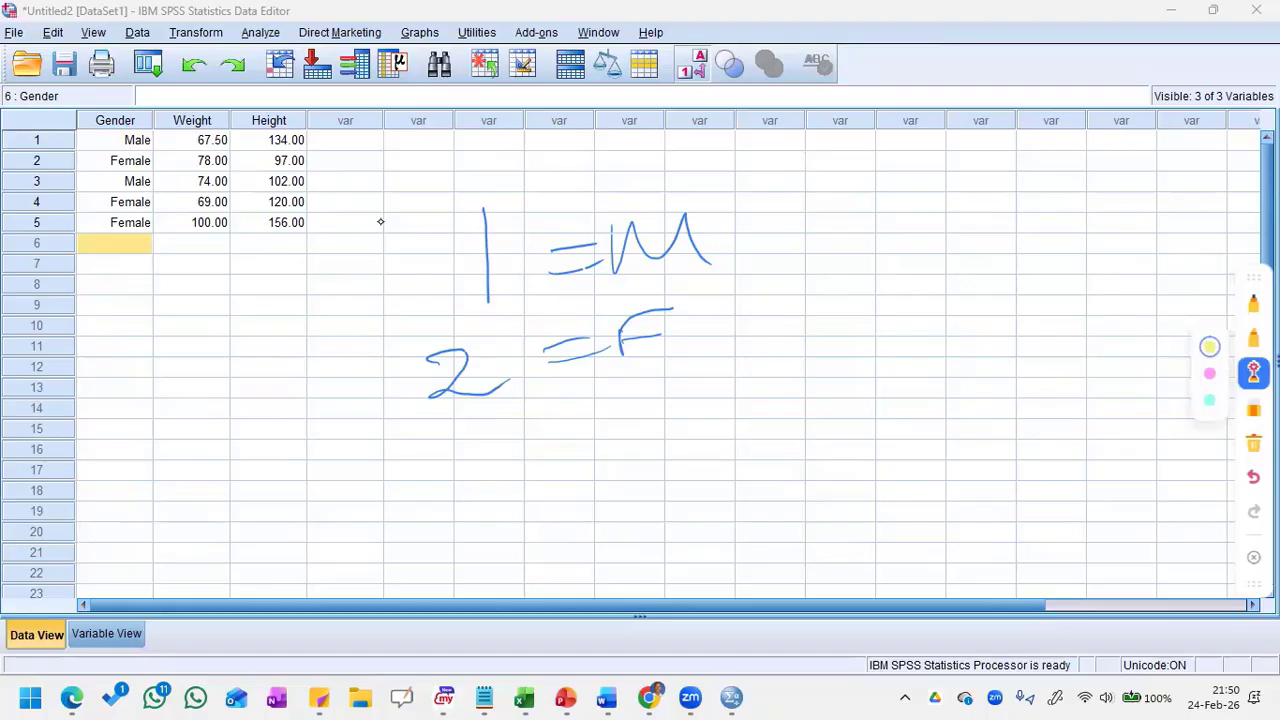
pyautogui.moveTo(132, 239)
pyautogui.mouseDown()
pyautogui.moveTo(150, 241)
pyautogui.moveTo(148, 196)
pyautogui.moveTo(127, 139)
pyautogui.moveTo(104, 180)
pyautogui.mouseUp()
pyautogui.click(1253, 557)
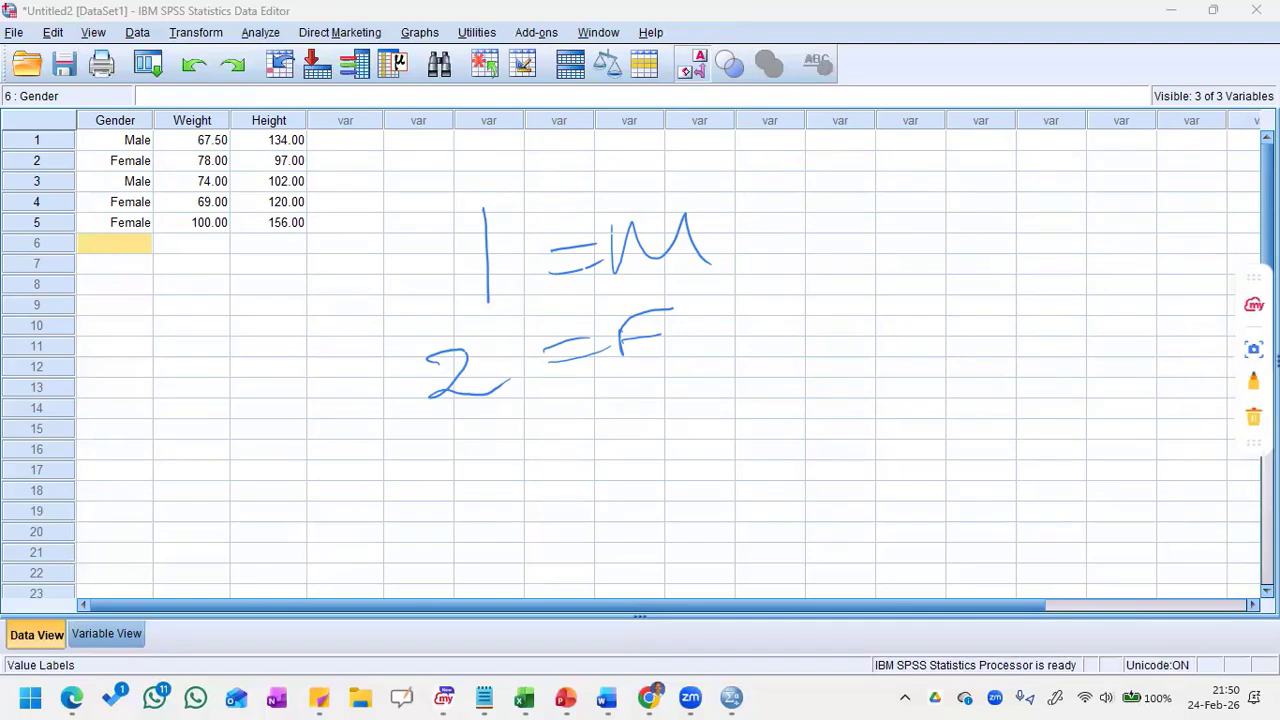
pyautogui.click(692, 63)
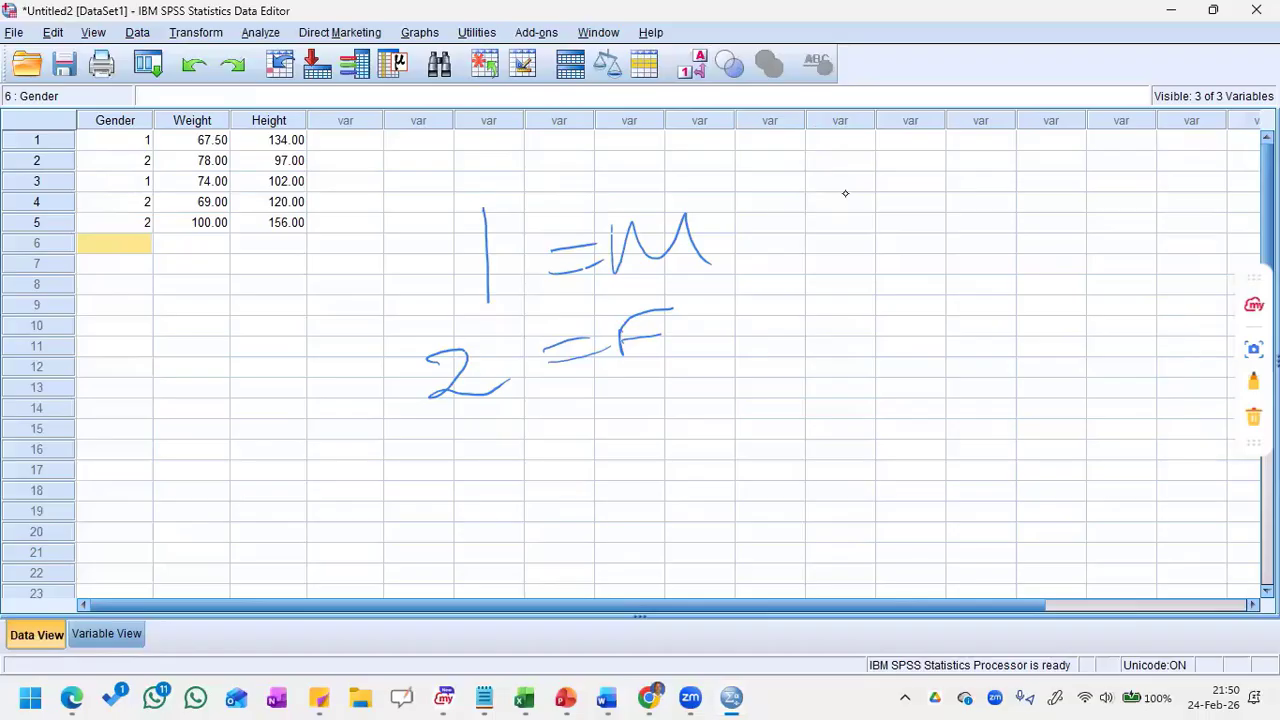
pyautogui.click(692, 68)
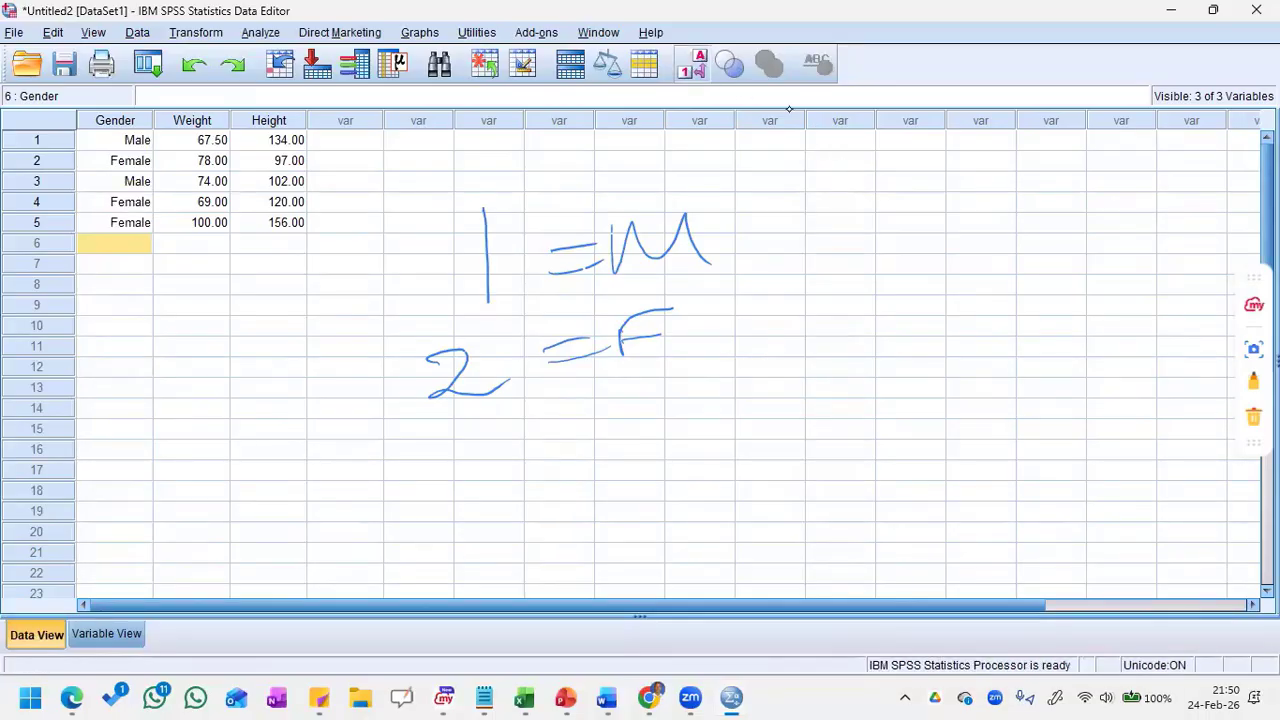
# Step: Draw a circled letter A linked to a circled 1 in pen beside the coding notes
pyautogui.click(1253, 384)
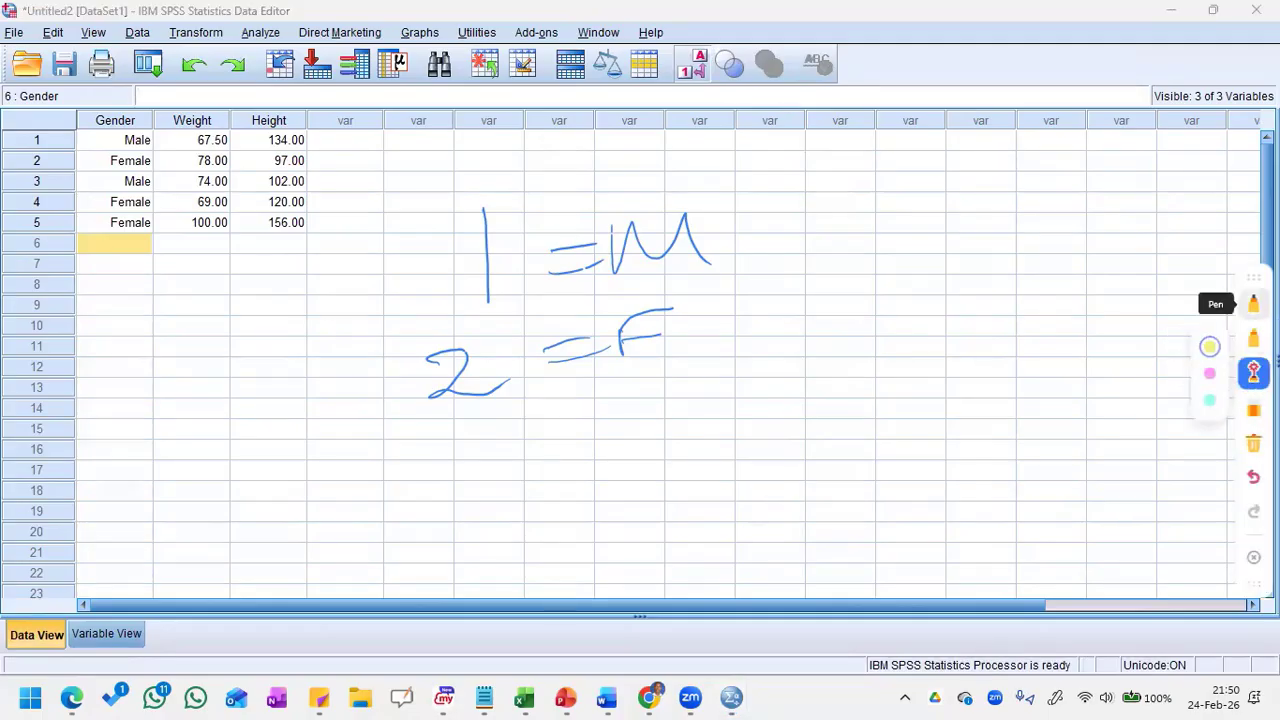
pyautogui.click(1254, 304)
pyautogui.moveTo(906, 278)
pyautogui.mouseDown()
pyautogui.moveTo(922, 244)
pyautogui.moveTo(948, 268)
pyautogui.moveTo(866, 374)
pyautogui.moveTo(807, 404)
pyautogui.mouseUp()
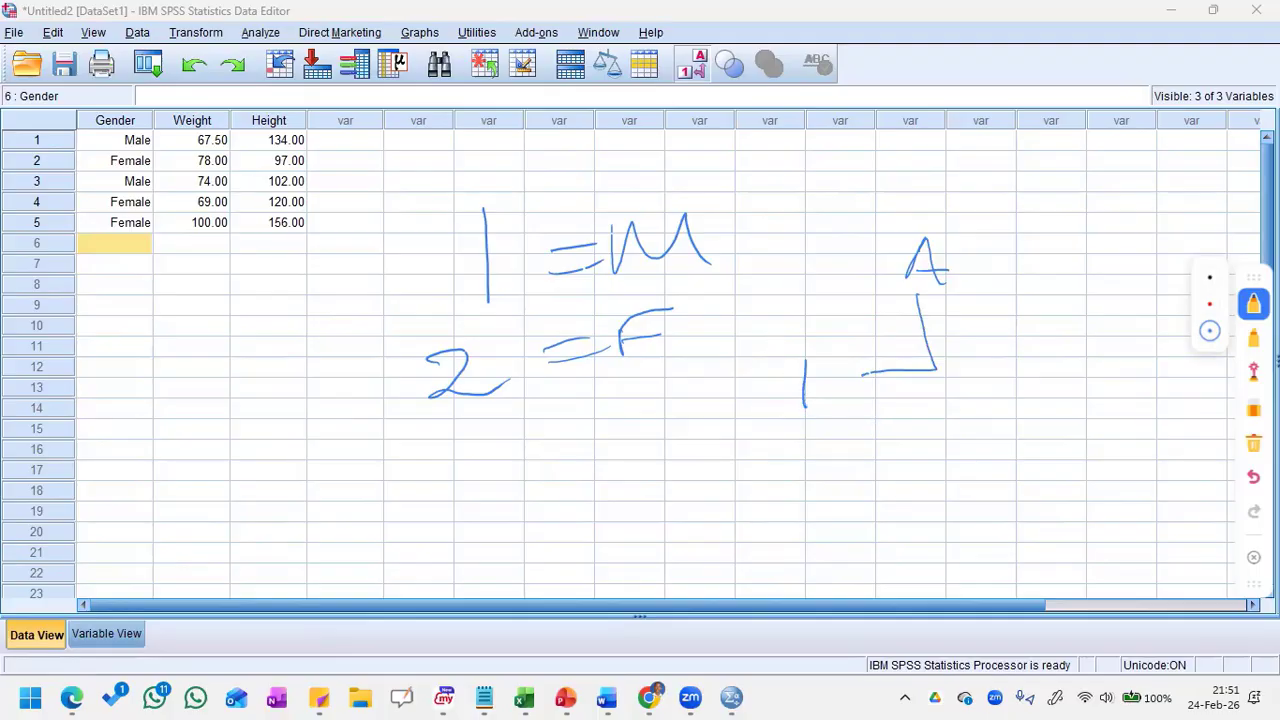
pyautogui.moveTo(777, 340)
pyautogui.mouseDown()
pyautogui.moveTo(842, 335)
pyautogui.moveTo(758, 435)
pyautogui.moveTo(752, 356)
pyautogui.moveTo(786, 337)
pyautogui.mouseUp()
pyautogui.click(920, 223)
pyautogui.moveTo(912, 214)
pyautogui.mouseDown()
pyautogui.moveTo(926, 213)
pyautogui.moveTo(972, 278)
pyautogui.moveTo(886, 270)
pyautogui.moveTo(907, 212)
pyautogui.mouseUp()
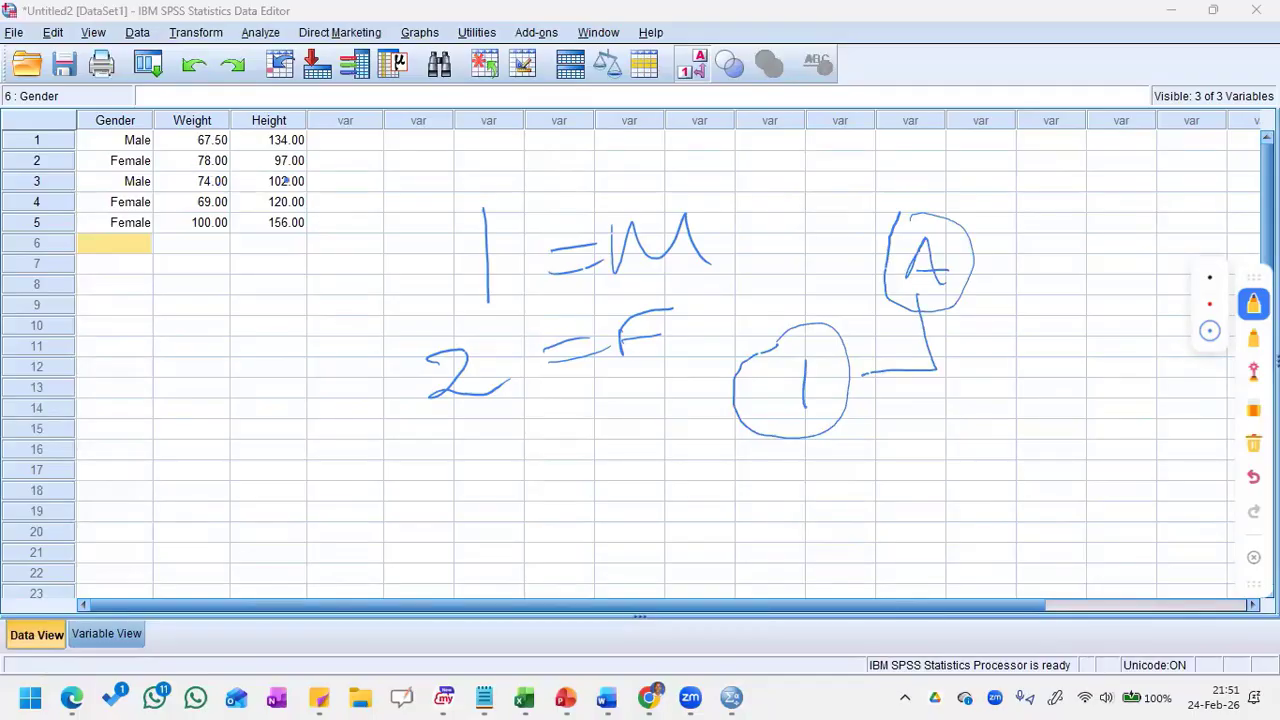
# Step: Circle the Height values with the pen and clear all annotations from the screen
pyautogui.moveTo(344, 141)
pyautogui.mouseDown()
pyautogui.moveTo(230, 117)
pyautogui.moveTo(198, 215)
pyautogui.moveTo(326, 165)
pyautogui.moveTo(255, 125)
pyautogui.mouseUp()
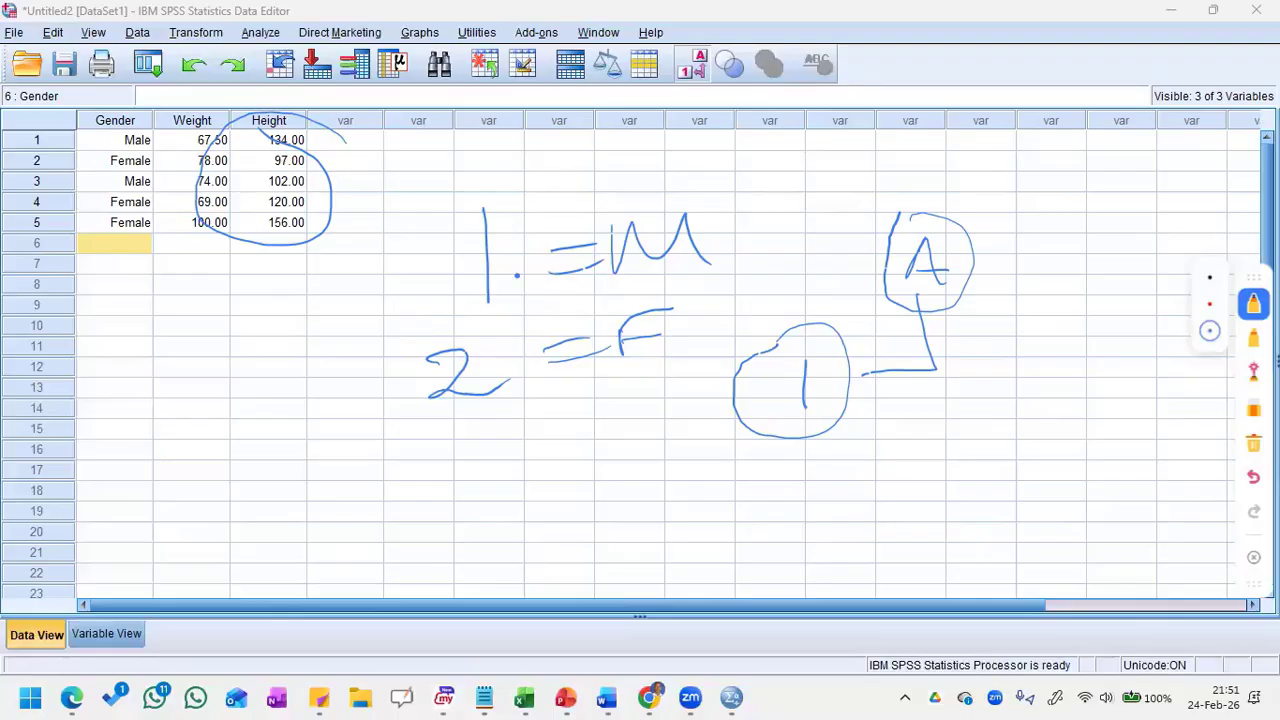
pyautogui.click(1253, 557)
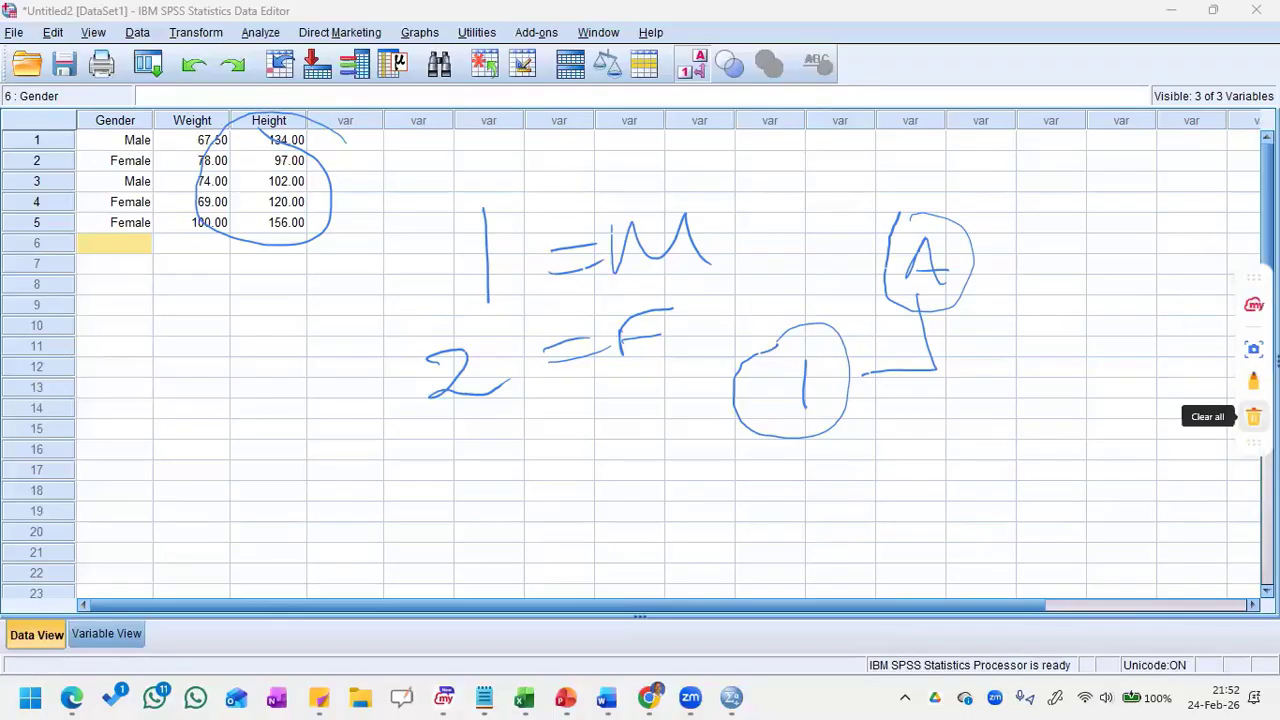
pyautogui.click(1253, 417)
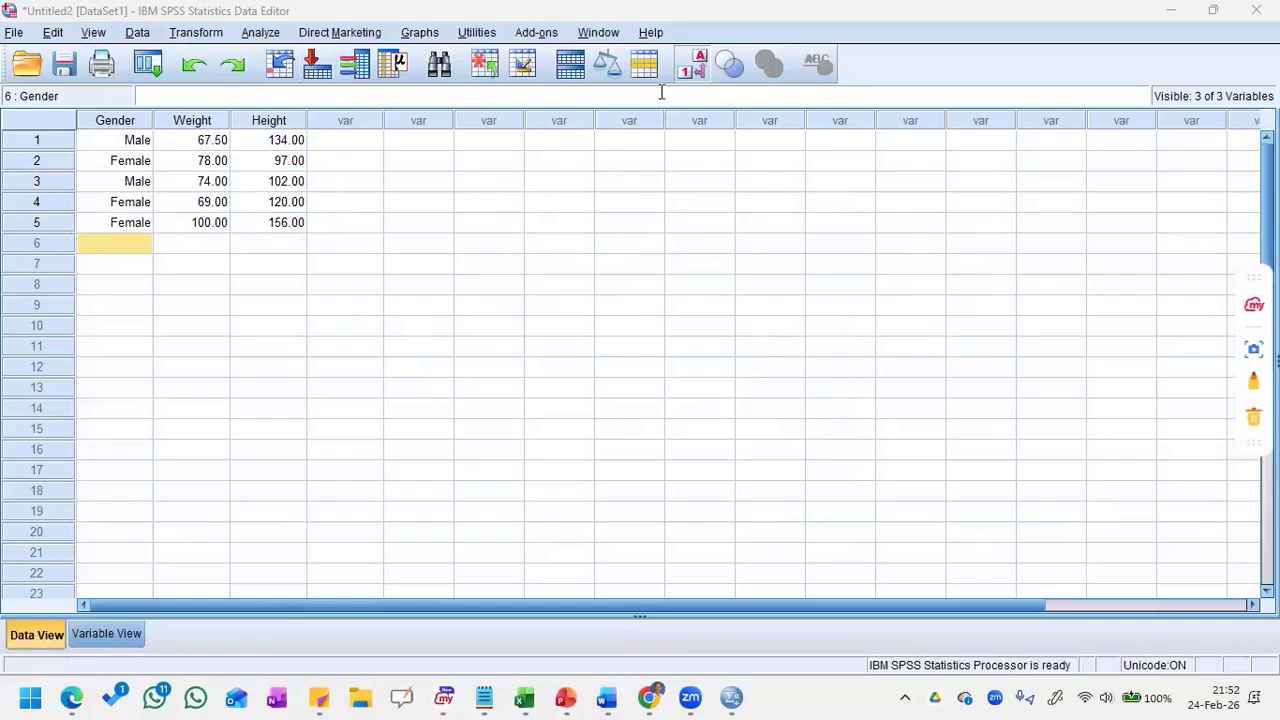
# Step: Jump to the Gender variable with the Go To command
pyautogui.click(309, 67)
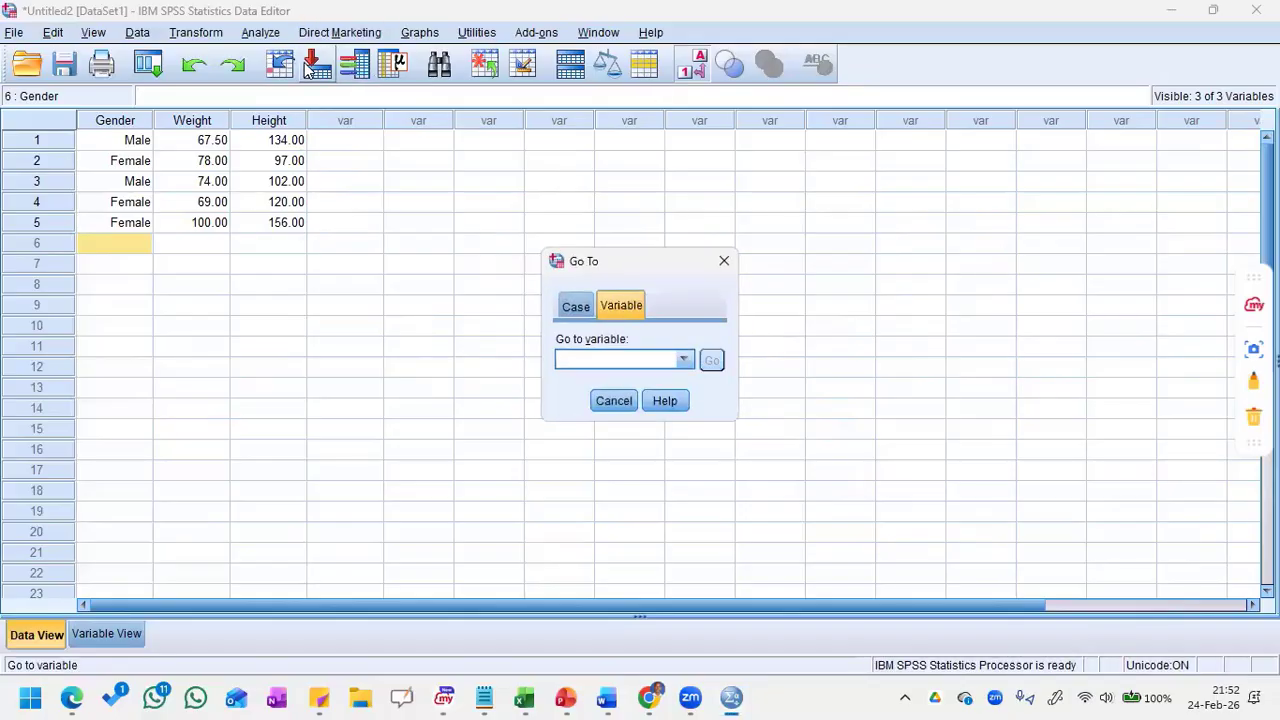
pyautogui.click(684, 360)
pyautogui.click(636, 385)
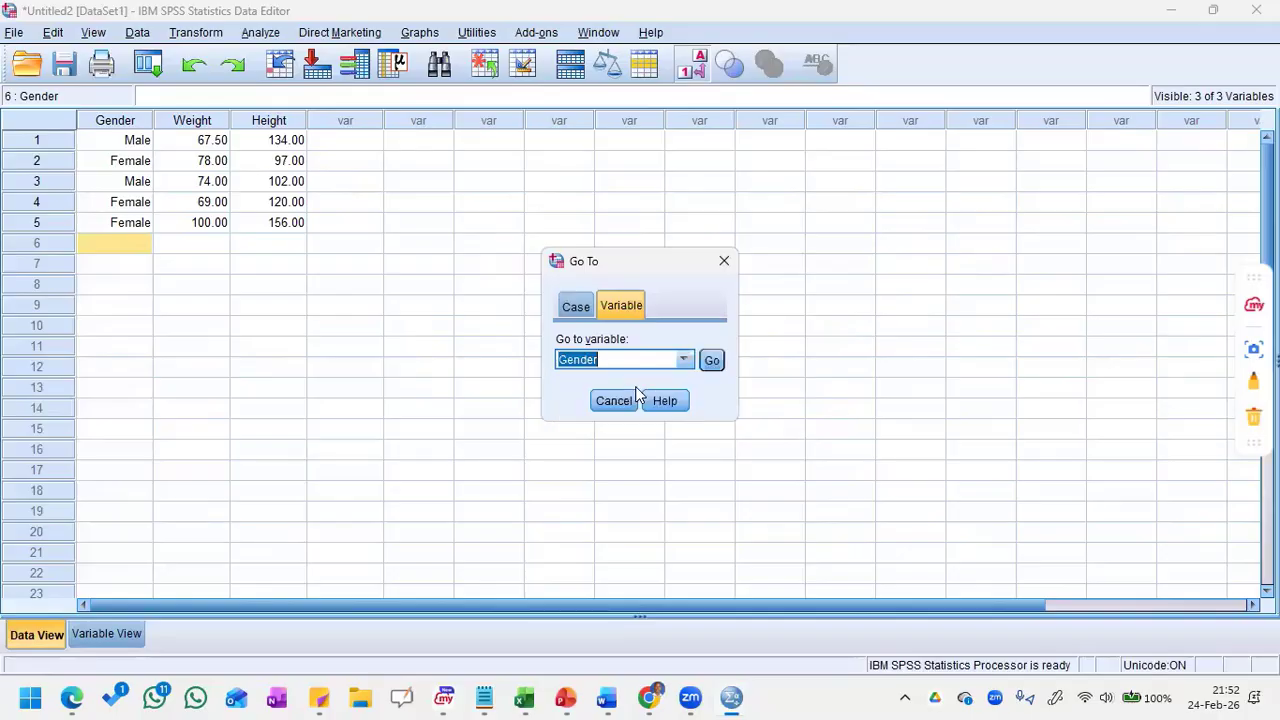
pyautogui.click(703, 366)
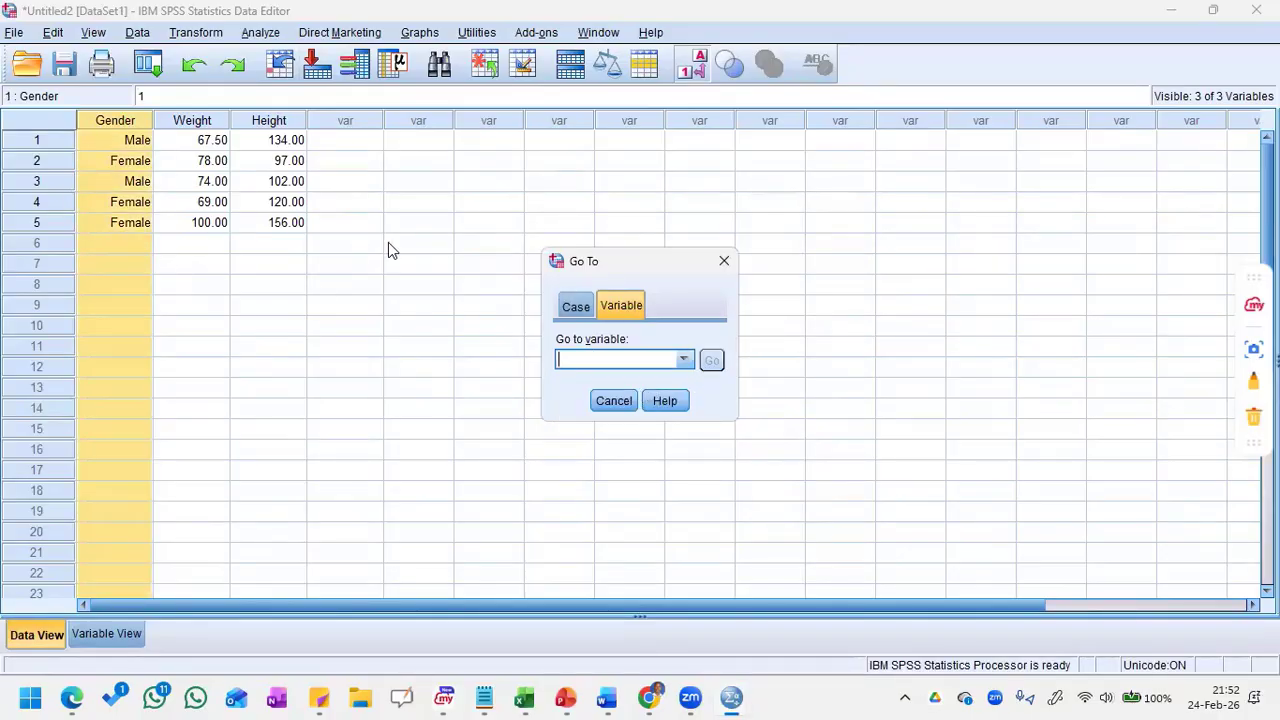
# Step: Examine the variable information for Gender, Weight and Height with the variable list widened, and close the open dialogs
pyautogui.click(352, 68)
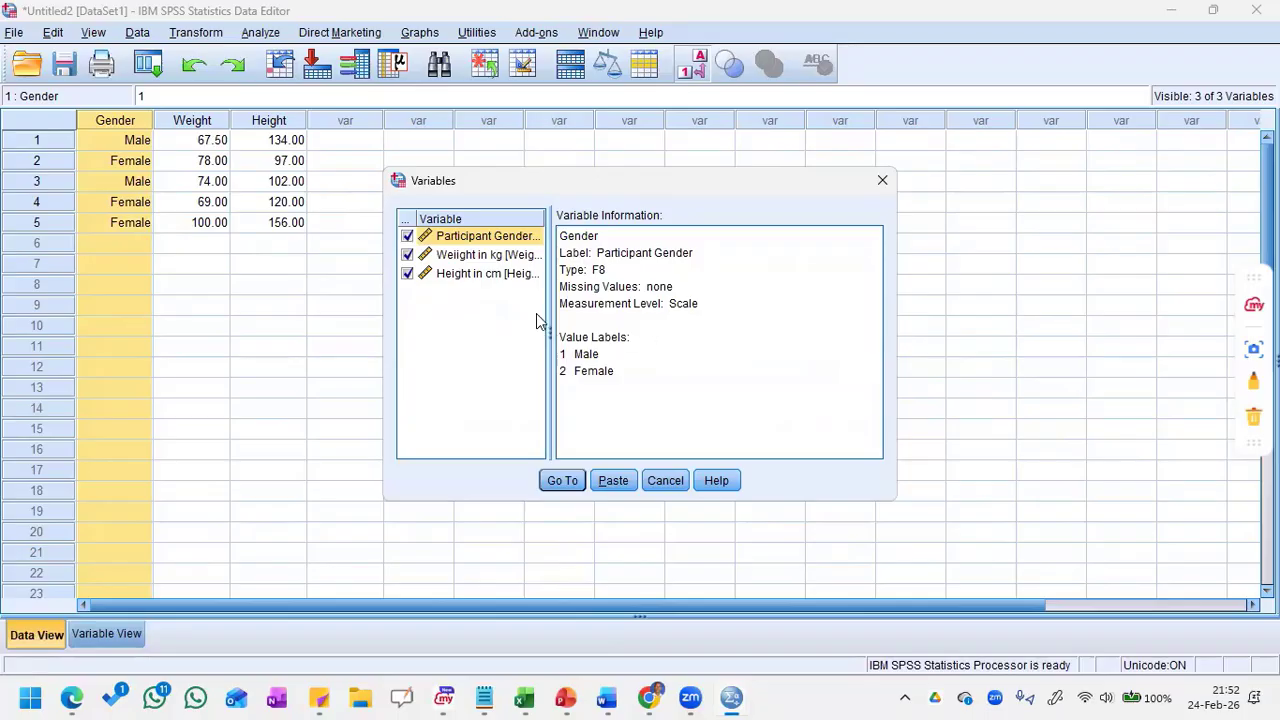
pyautogui.moveTo(549, 334); pyautogui.dragTo(640, 333)
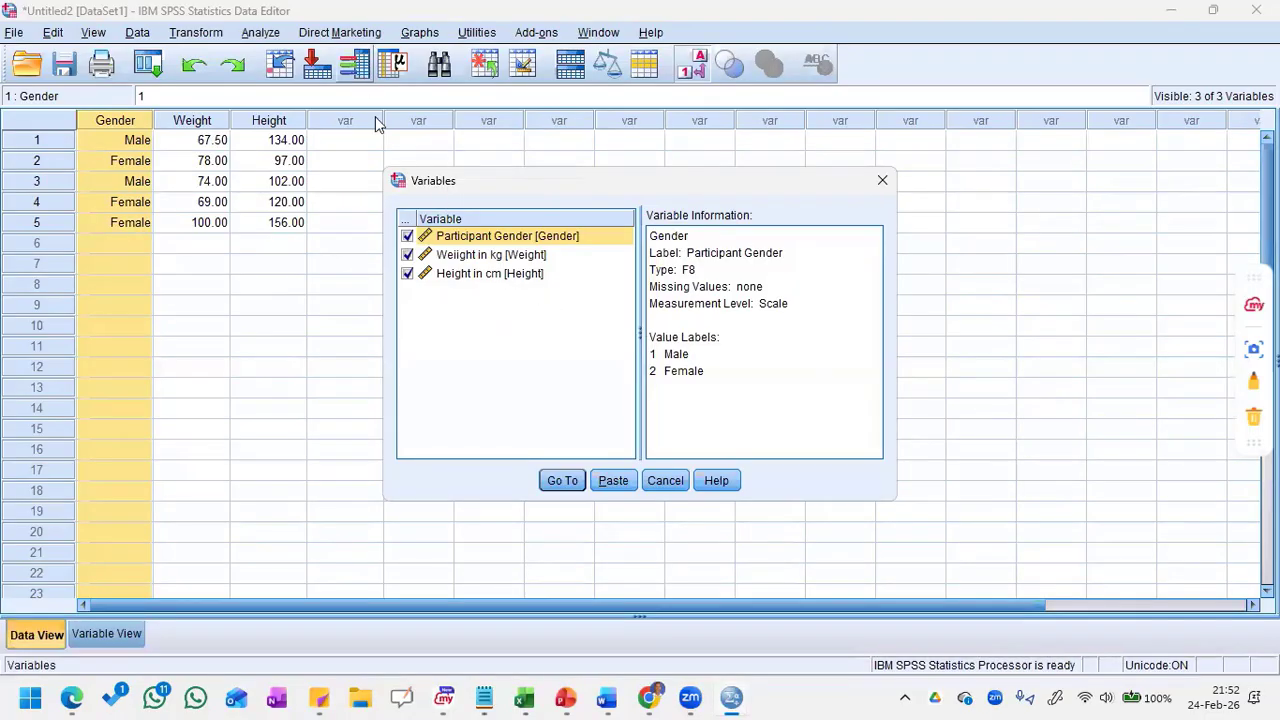
pyautogui.click(467, 258)
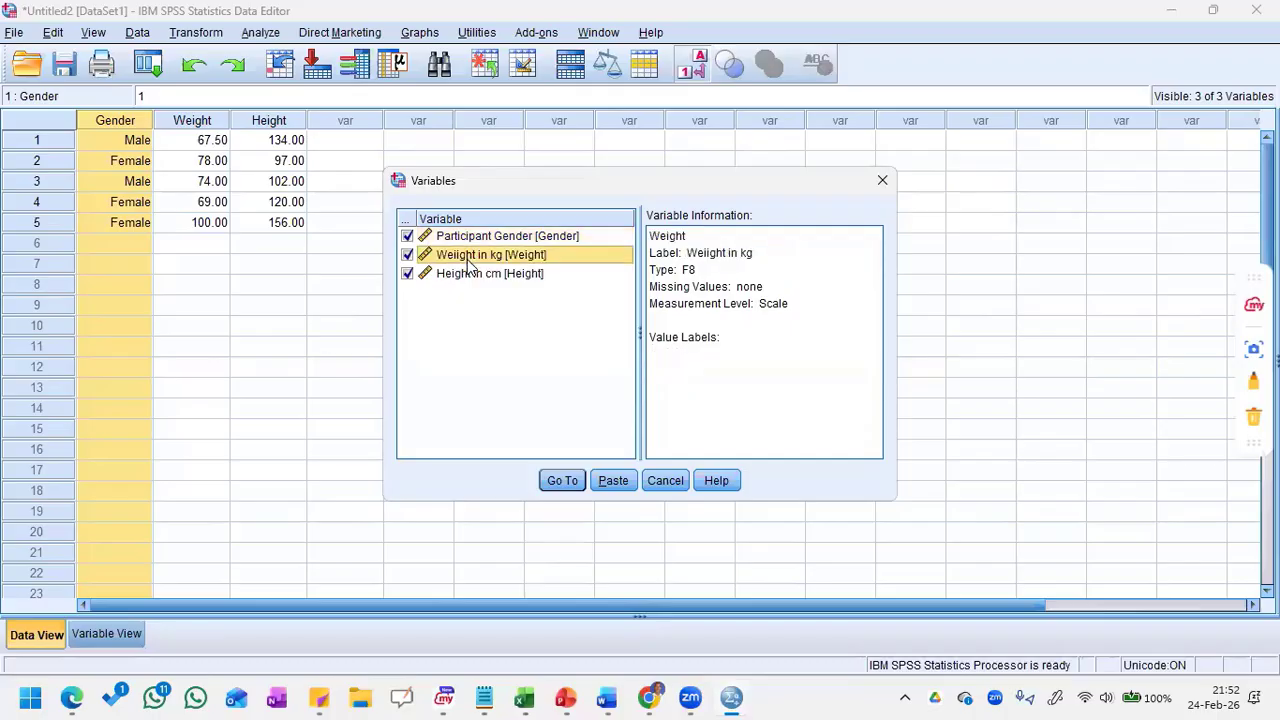
pyautogui.click(468, 276)
pyautogui.click(475, 242)
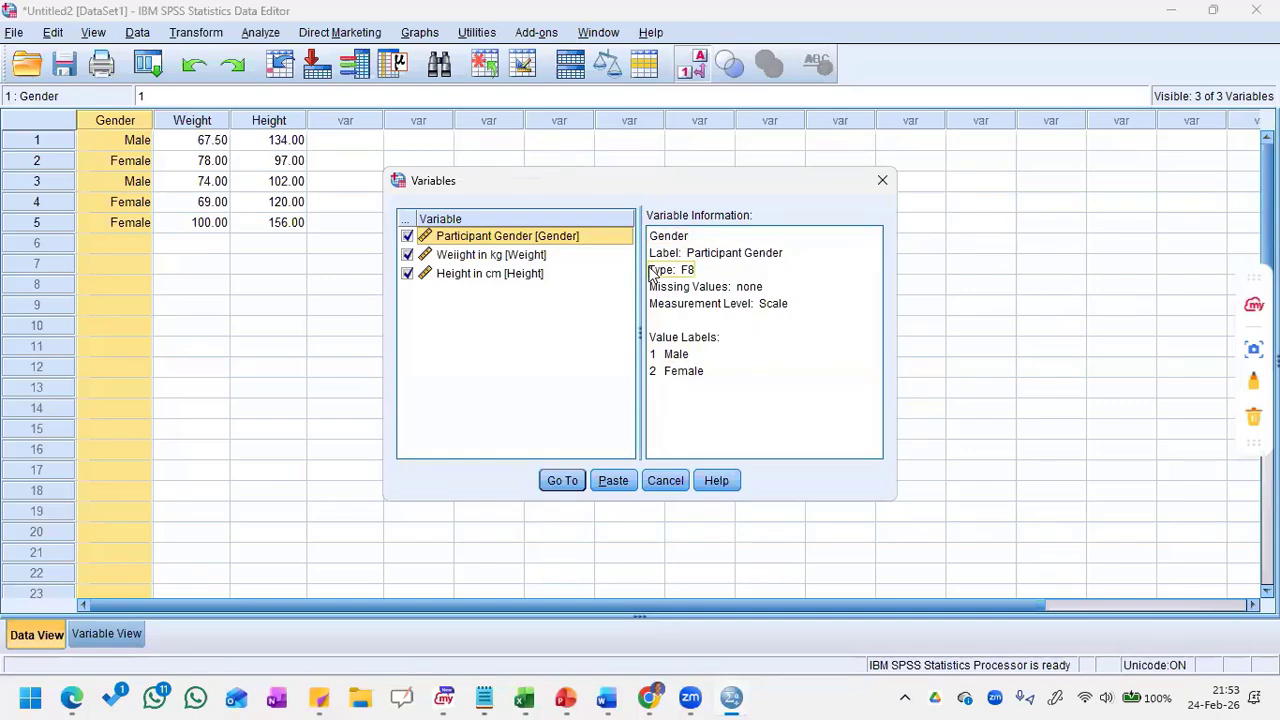
pyautogui.click(520, 262)
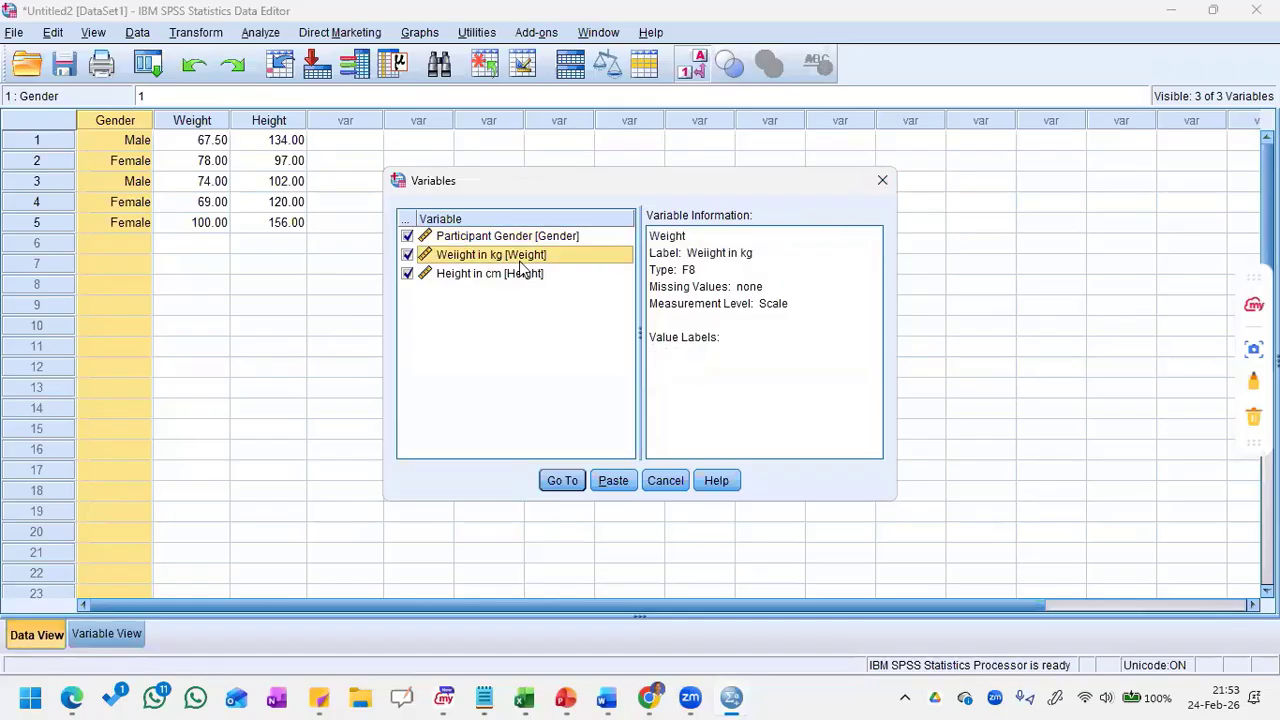
pyautogui.click(882, 190)
pyautogui.click(725, 272)
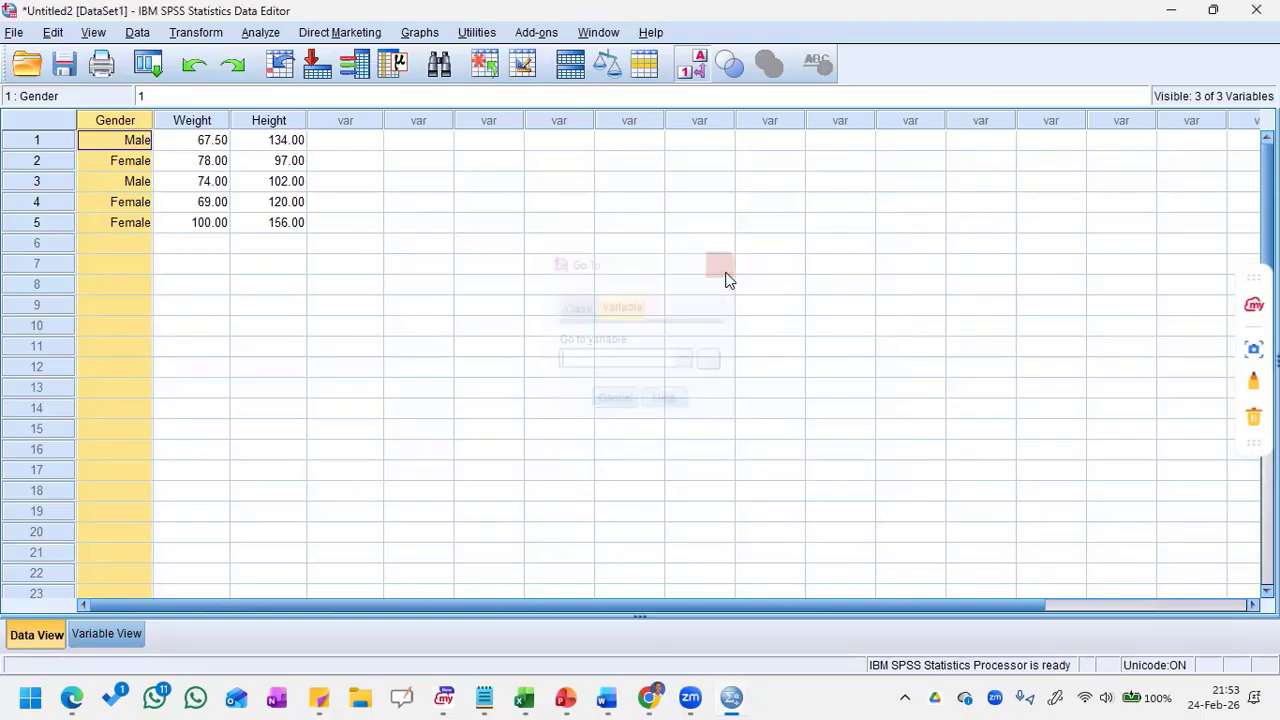
# Step: Find the value 100 in the Weight column and close the search
pyautogui.click(438, 70)
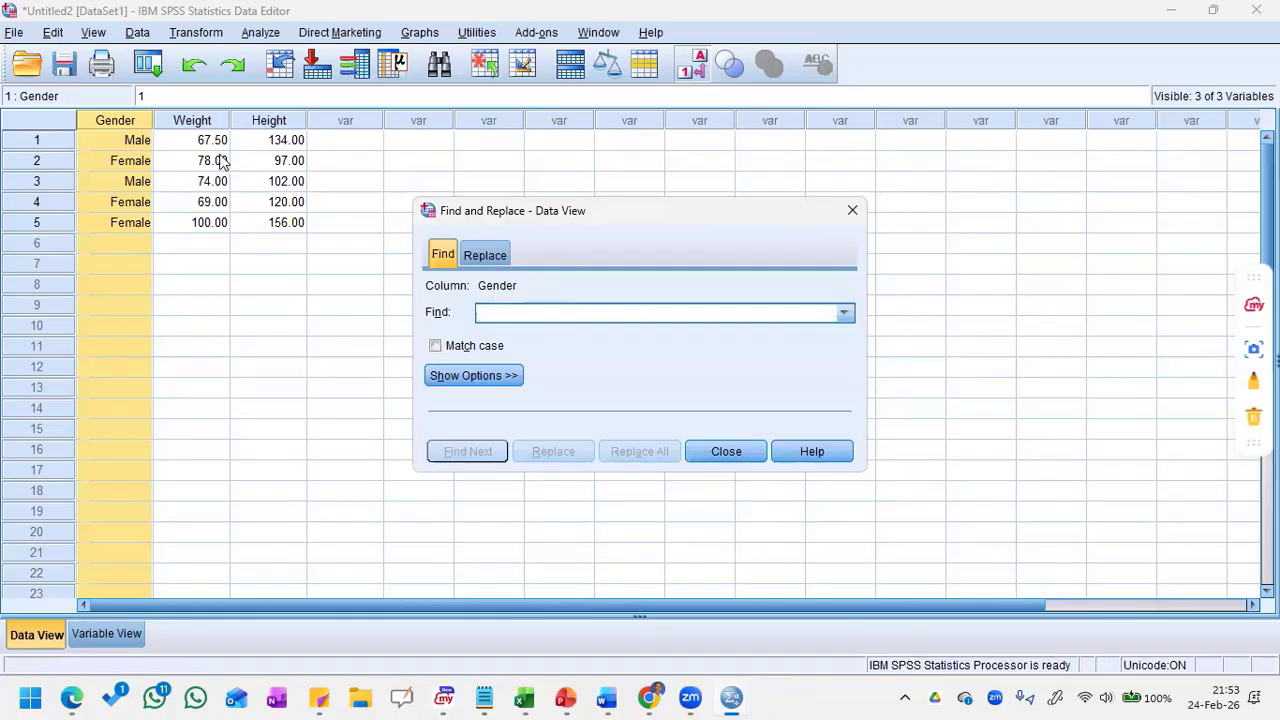
pyautogui.click(192, 121)
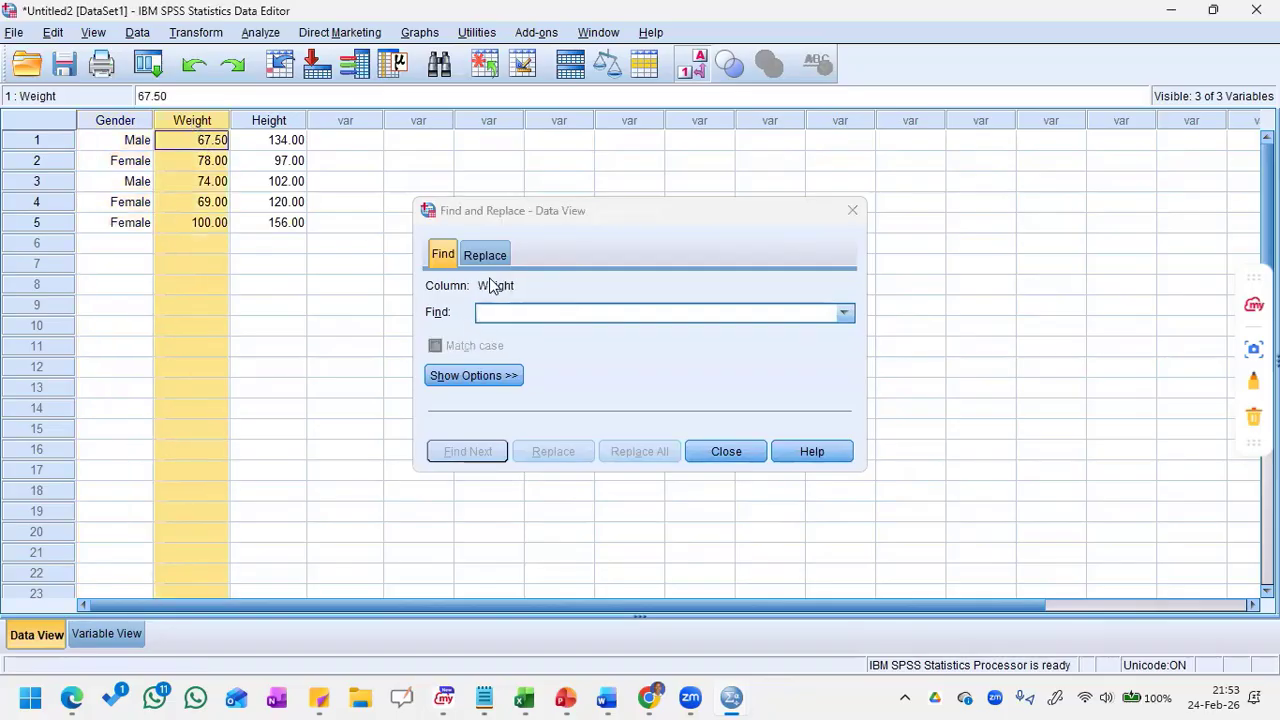
pyautogui.click(524, 319)
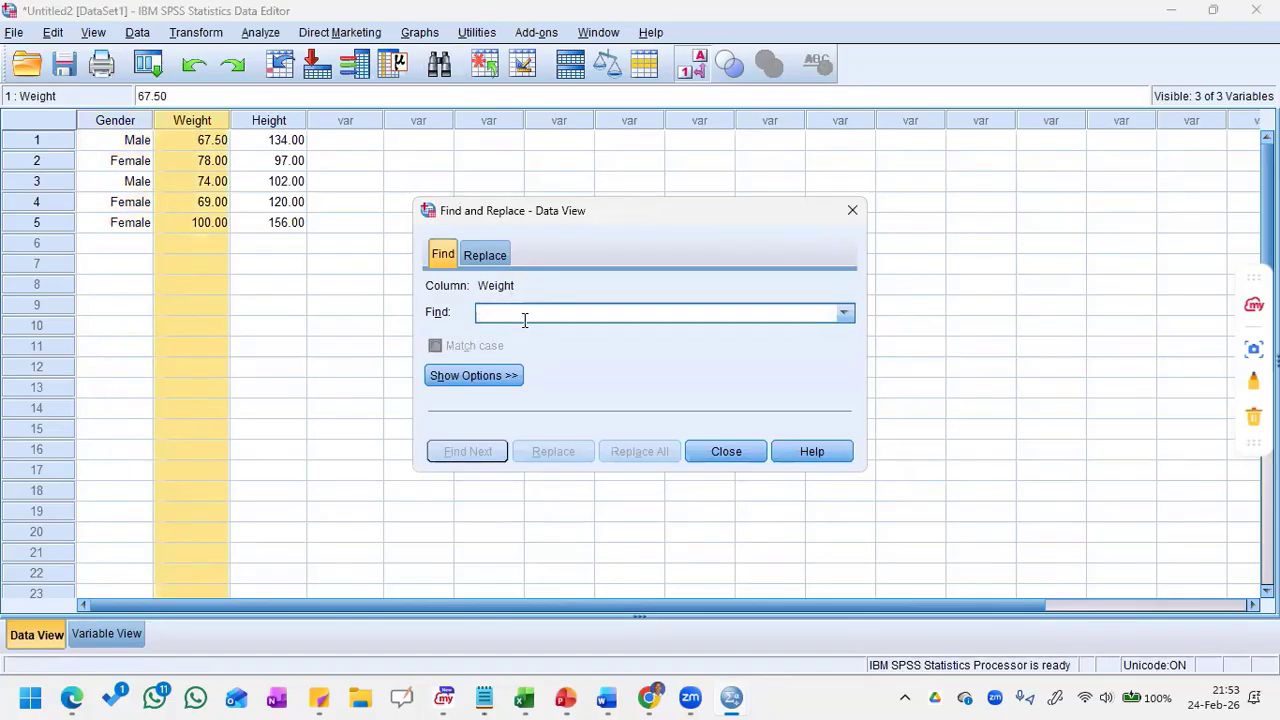
pyautogui.write('100')
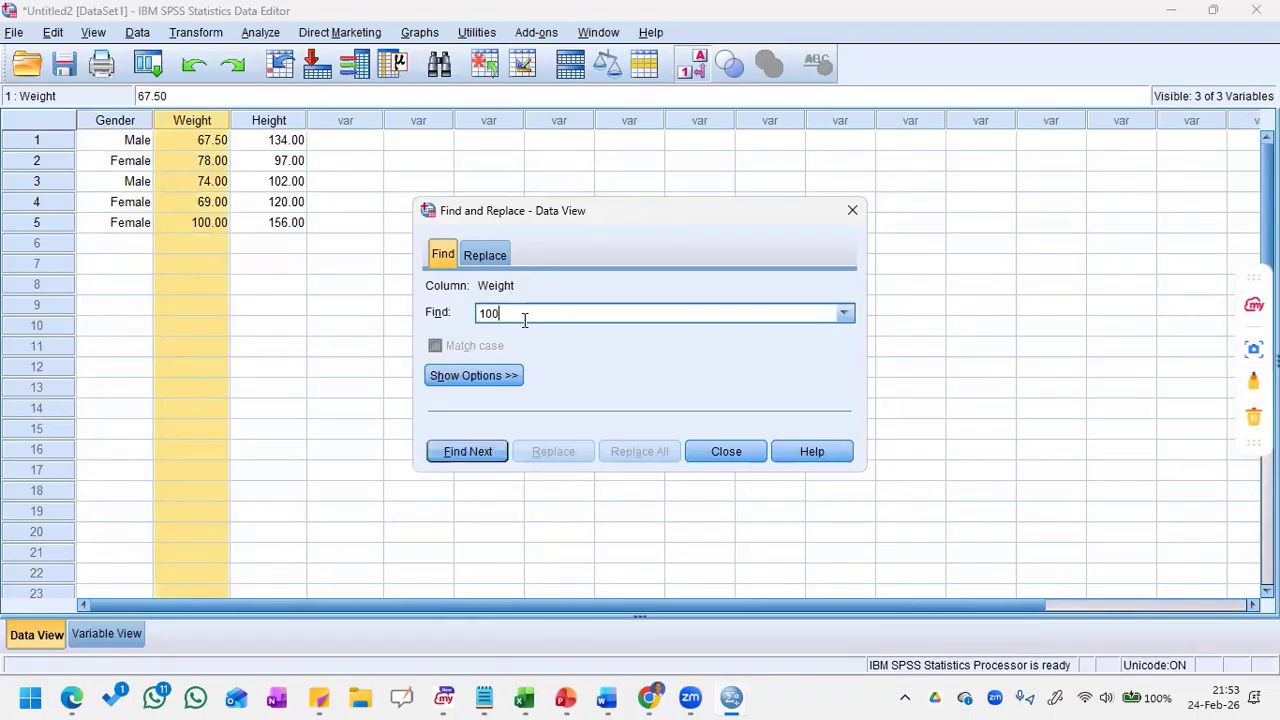
pyautogui.press('Return')
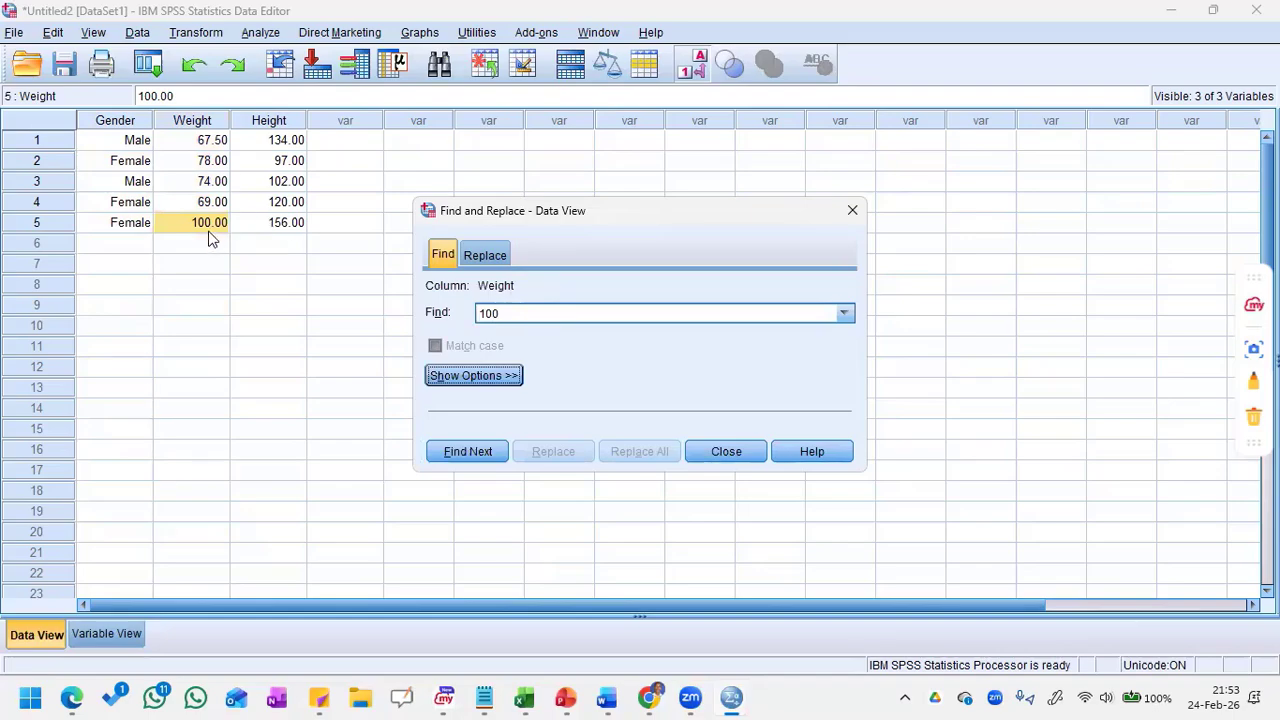
pyautogui.click(852, 212)
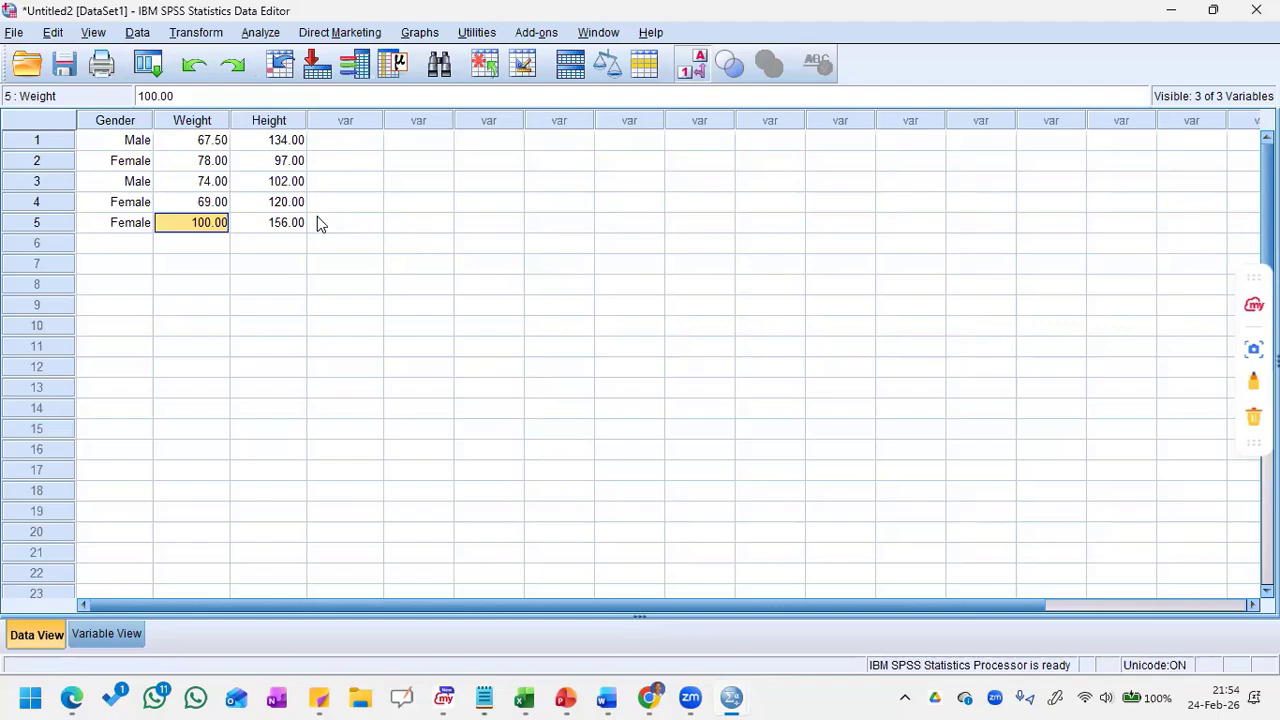
# Step: Magnify the screen to 200% and start saving the untitled dataset
pyautogui.press('super+plus')
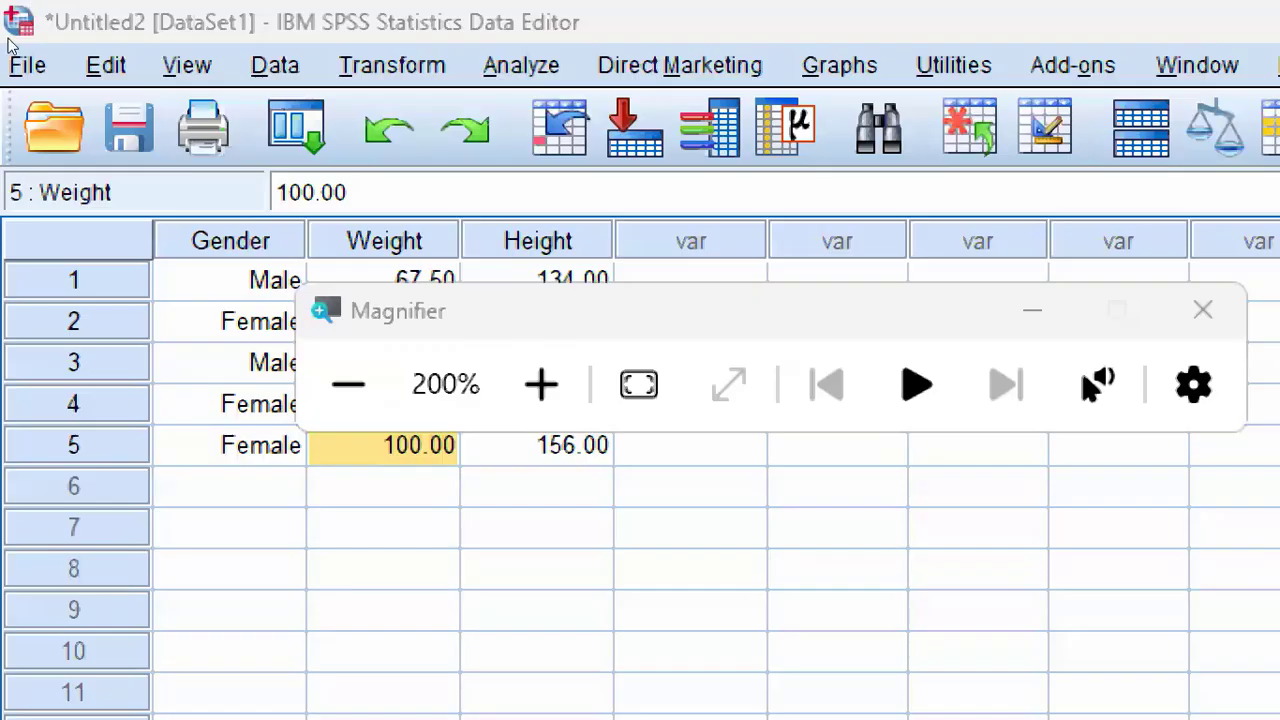
pyautogui.hotkey('alt', 'f')
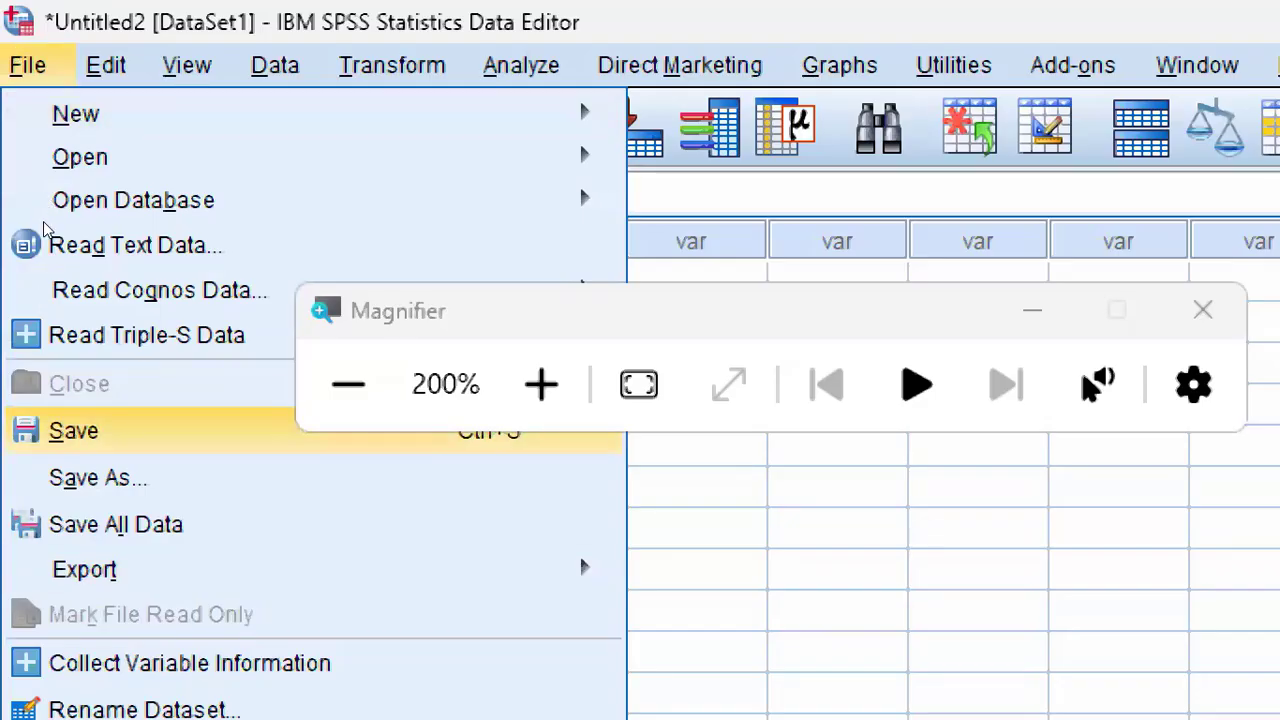
pyautogui.press('Down')
pyautogui.press('Up')
pyautogui.press('Return')
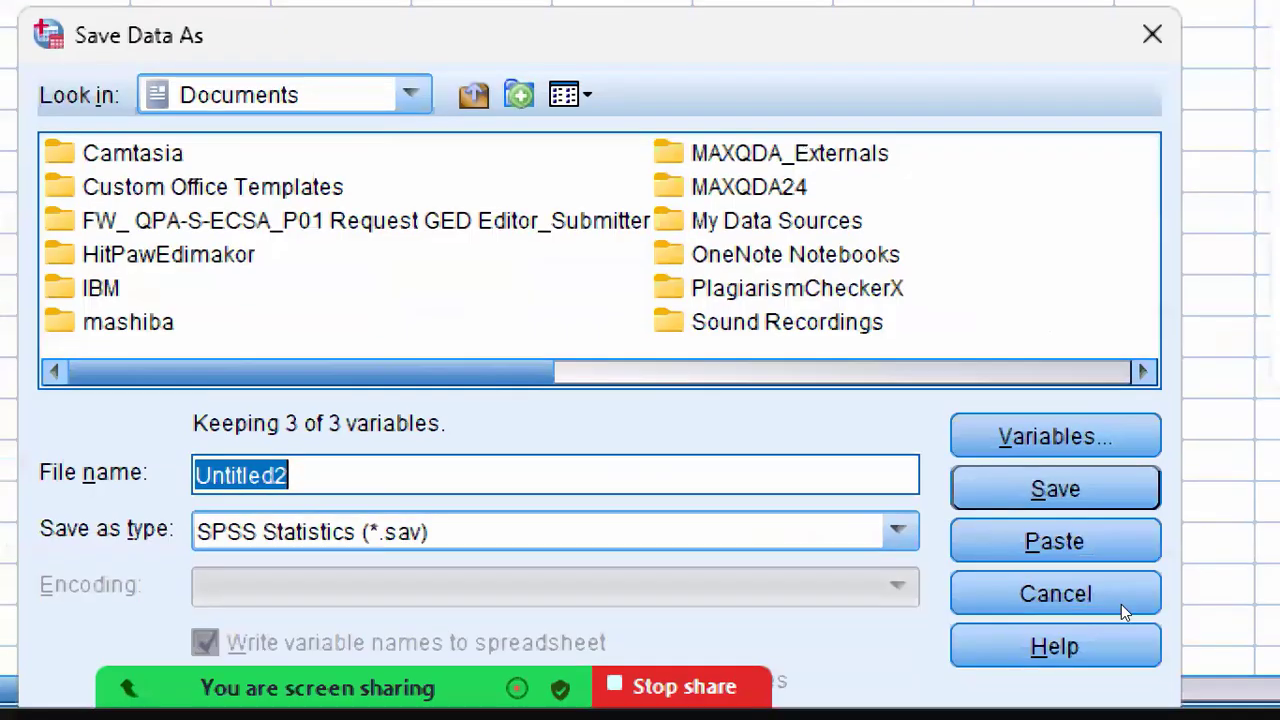
# Step: Replace the suggested file name with "my dataset" for the dataset being saved
pyautogui.click(772, 496)
pyautogui.press('BackSpace')
pyautogui.press('BackSpace')
pyautogui.press('BackSpace')
pyautogui.press('BackSpace')
pyautogui.press('BackSpace')
pyautogui.press('BackSpace')
pyautogui.press('BackSpace')
pyautogui.press('BackSpace')
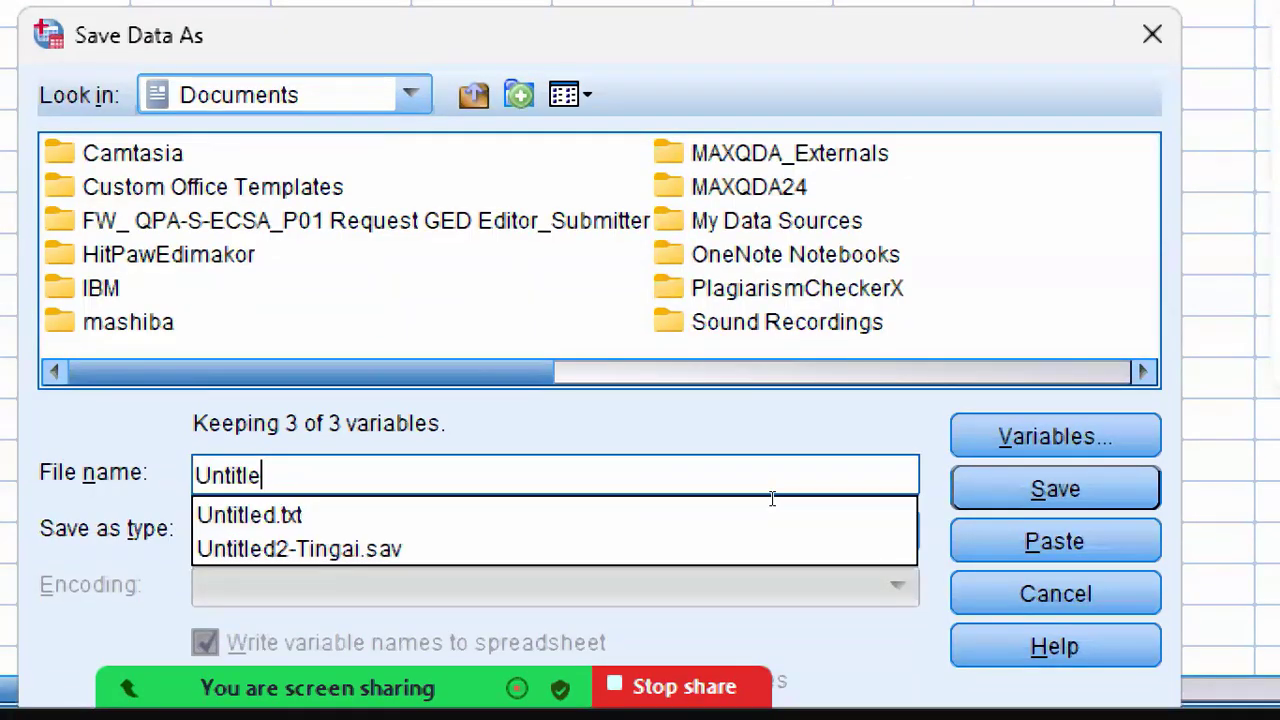
pyautogui.press('BackSpace')
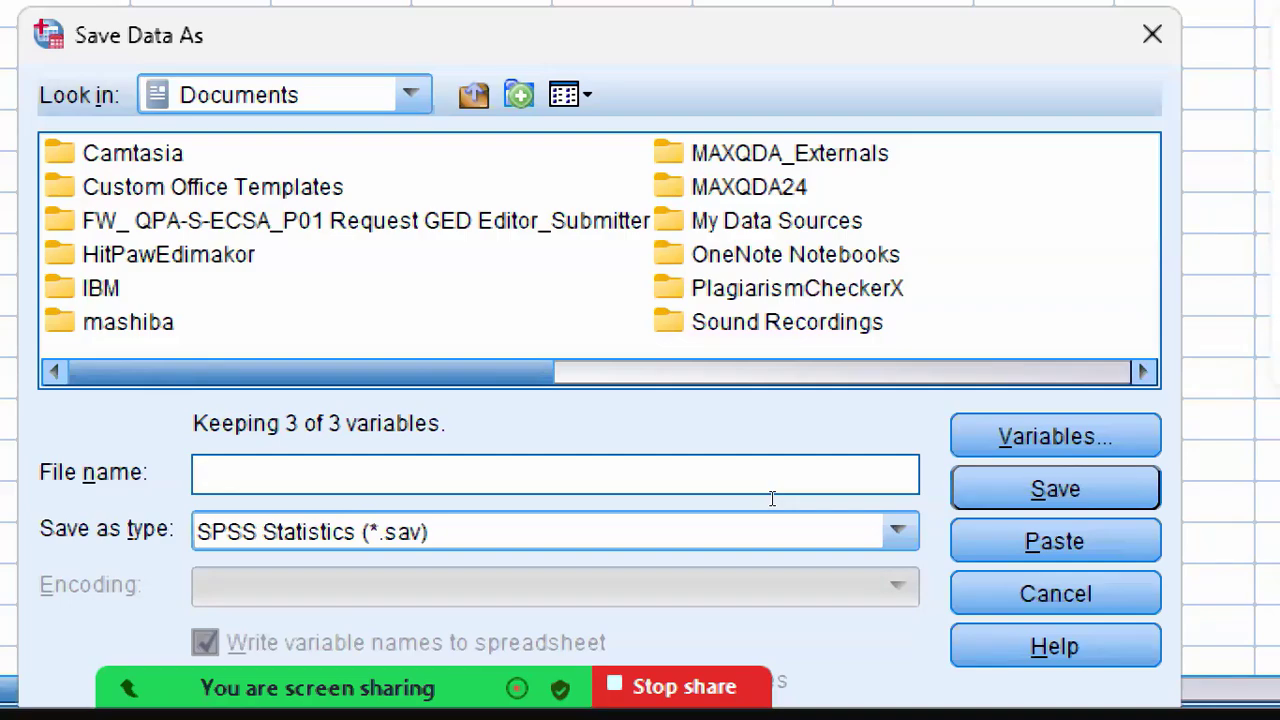
pyautogui.write('my data')
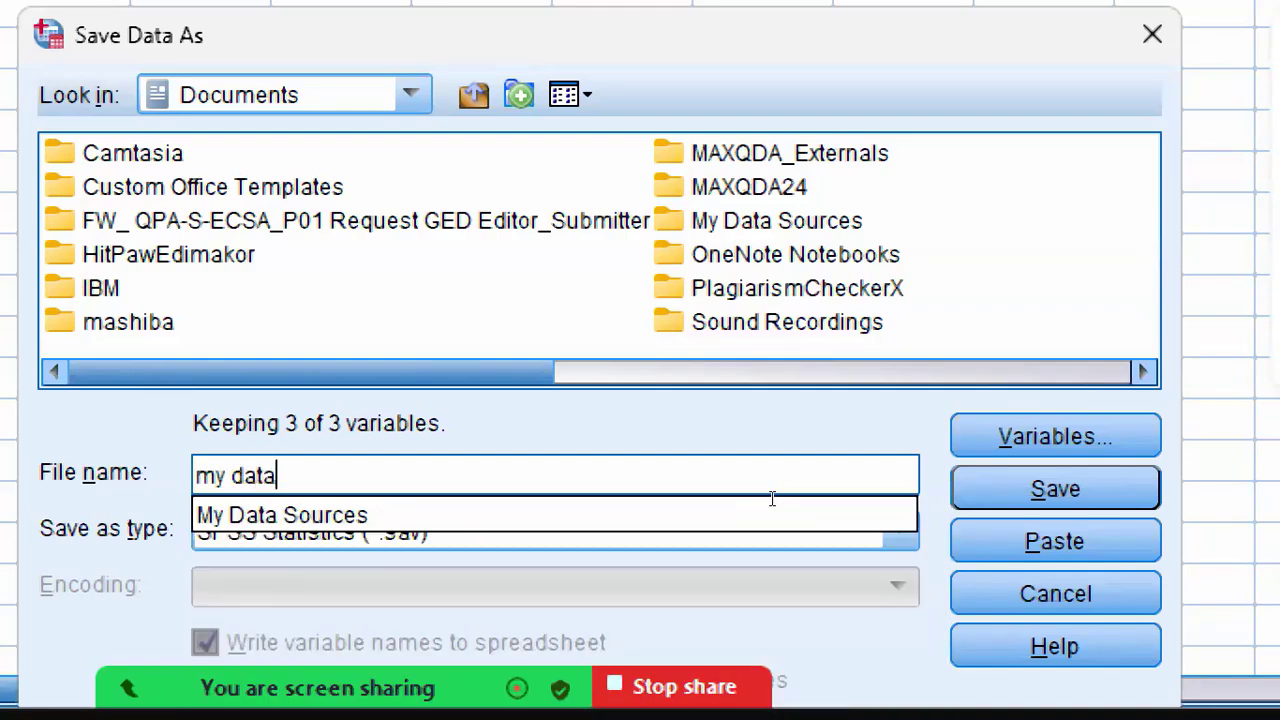
pyautogui.write('set')
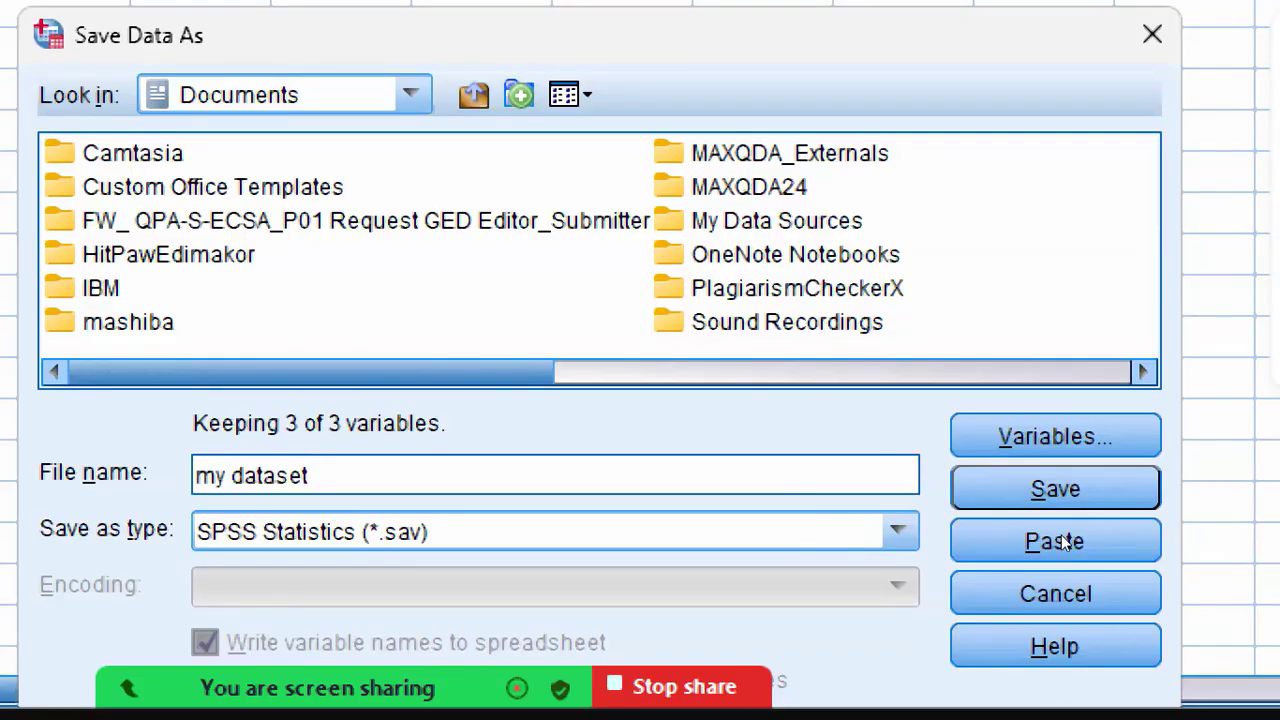
# Step: Look through the available file formats and choose SPSS Statistics (*.sav) as the save type
pyautogui.click(898, 531)
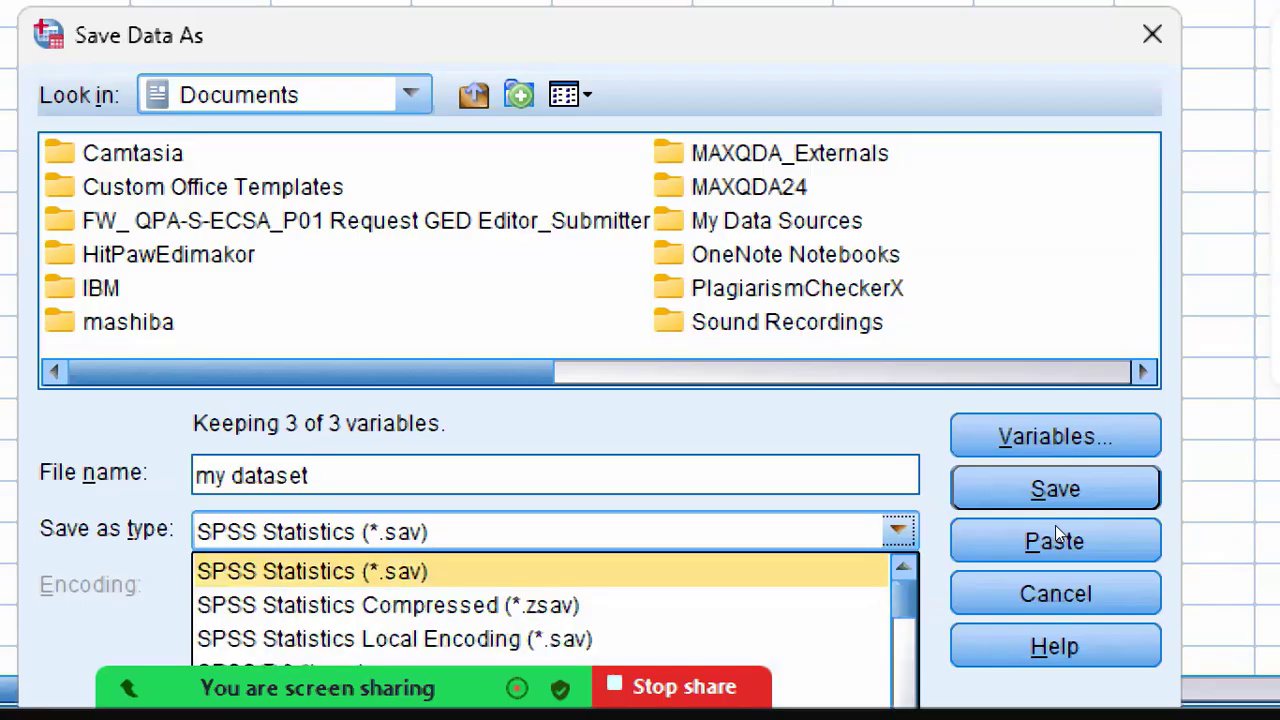
pyautogui.click(884, 568)
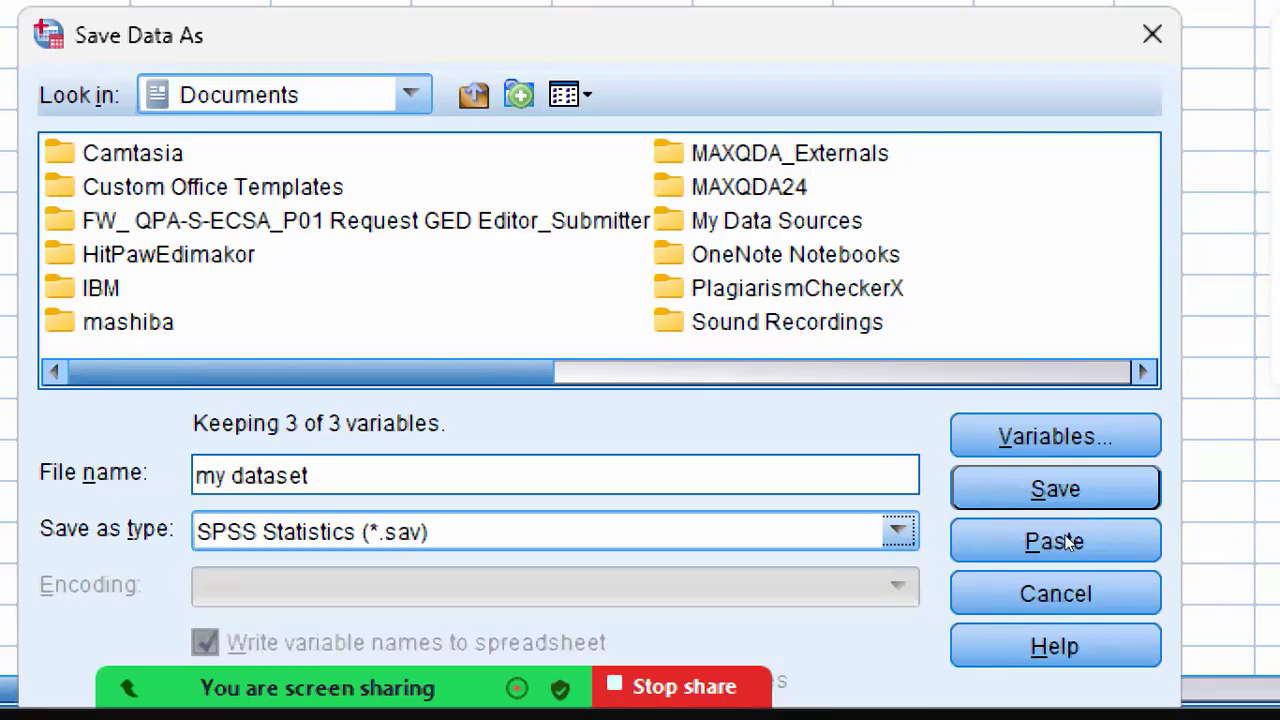
pyautogui.click(898, 531)
pyautogui.click(940, 328)
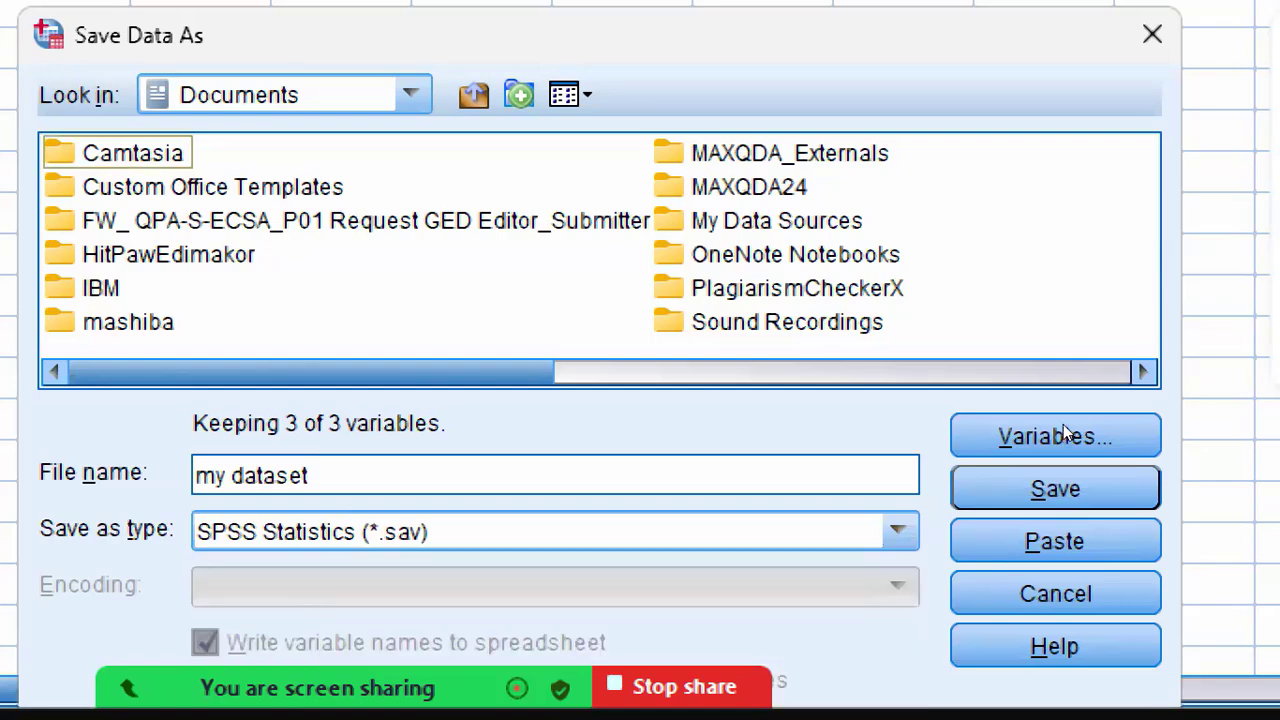
pyautogui.click(898, 531)
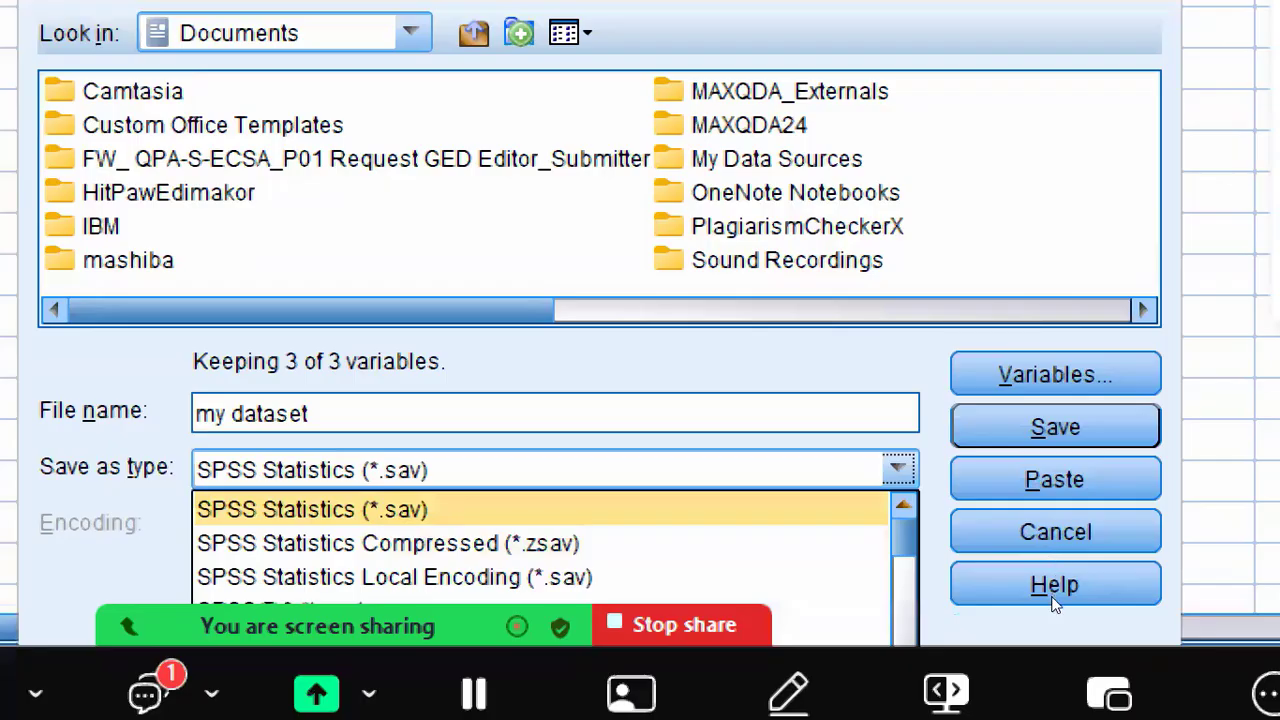
pyautogui.scroll(-7, 1051, 600)
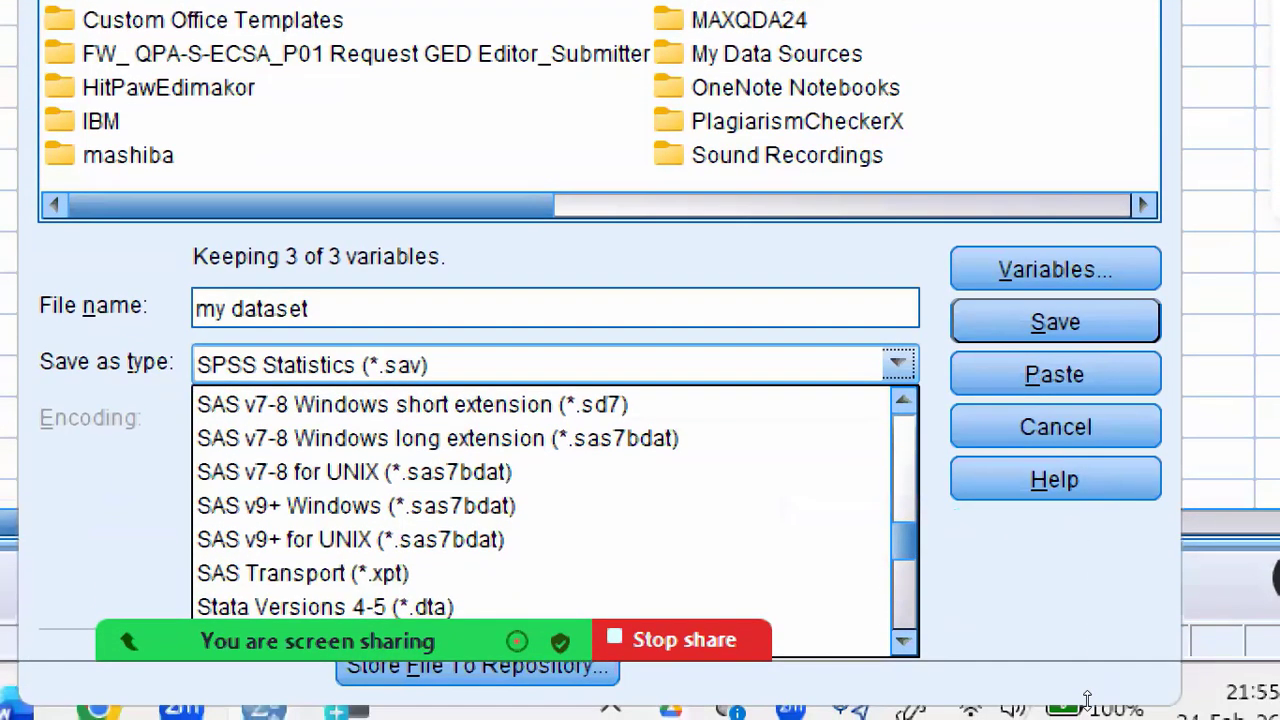
pyautogui.scroll(7, 1052, 590)
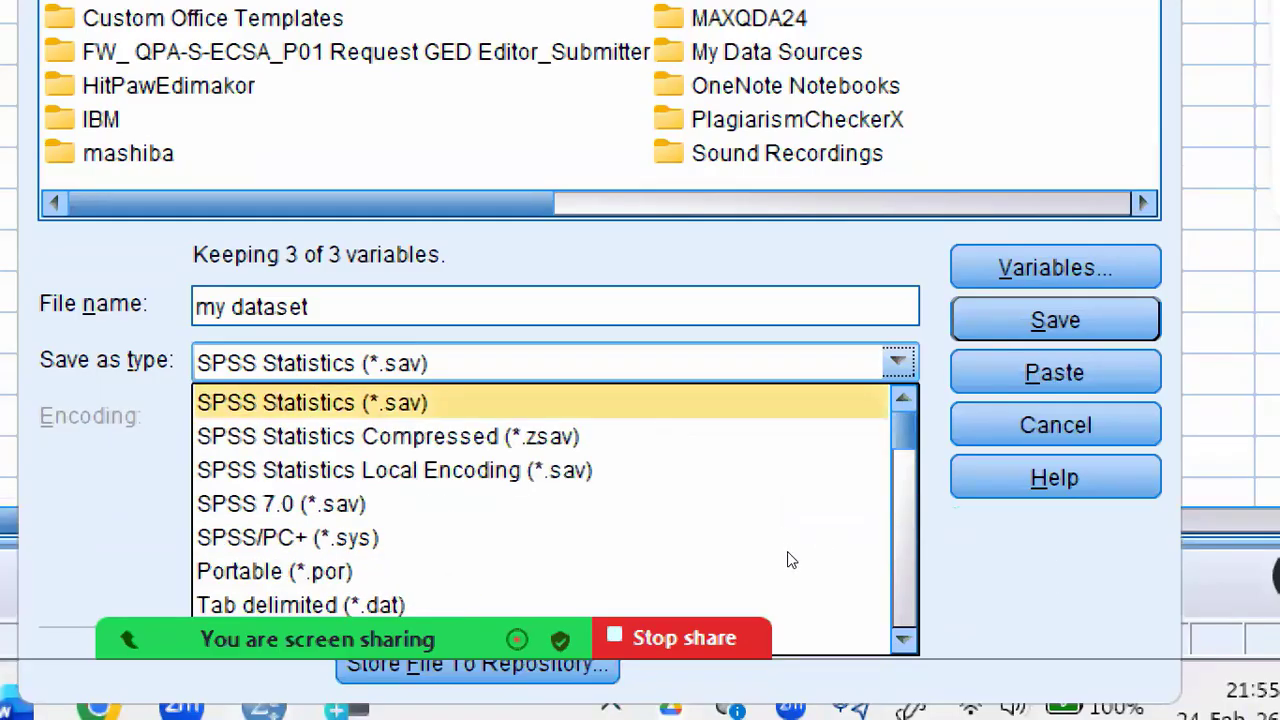
pyautogui.press('Return')
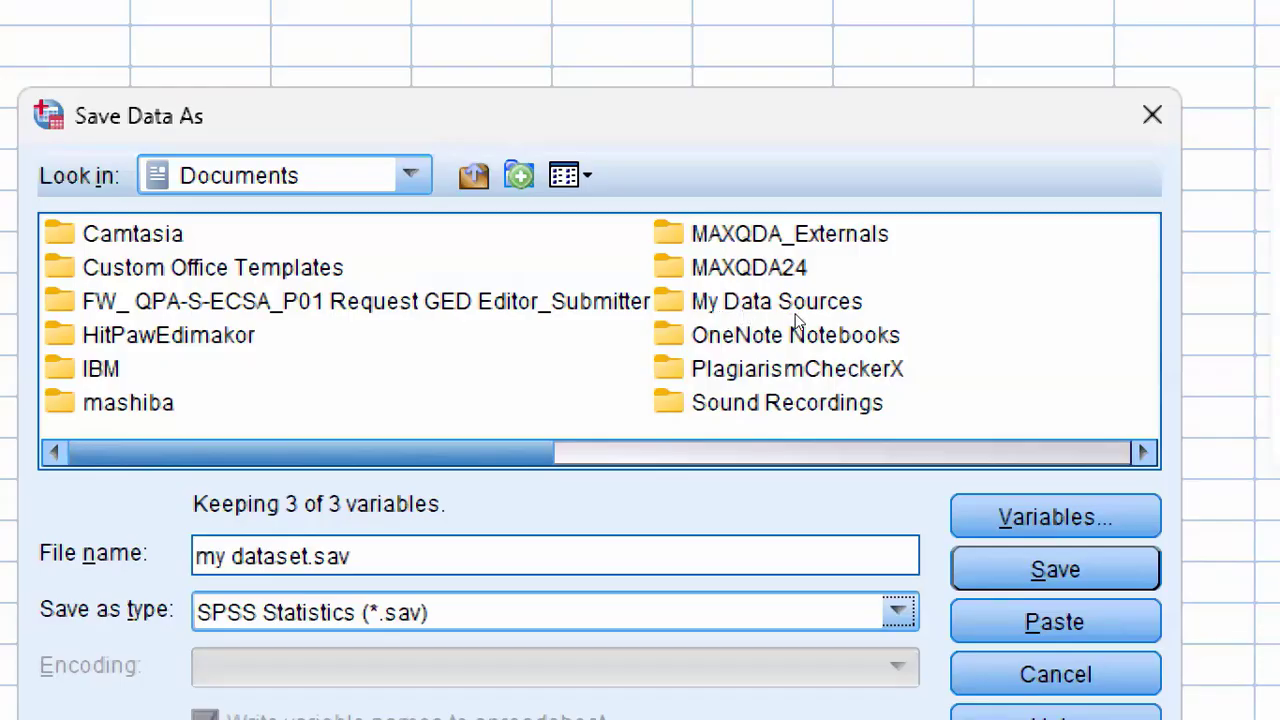
# Step: Look through the available save locations and switch the save folder to This PC
pyautogui.click(411, 175)
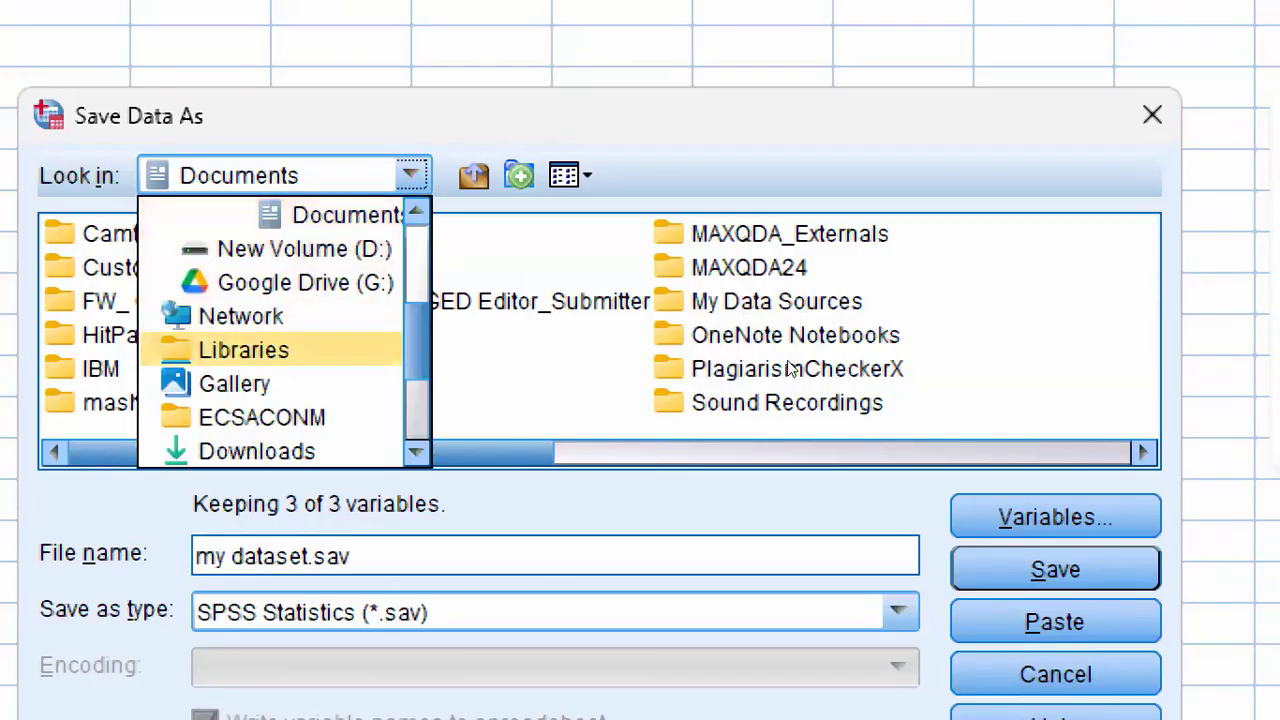
pyautogui.click(411, 175)
pyautogui.click(411, 175)
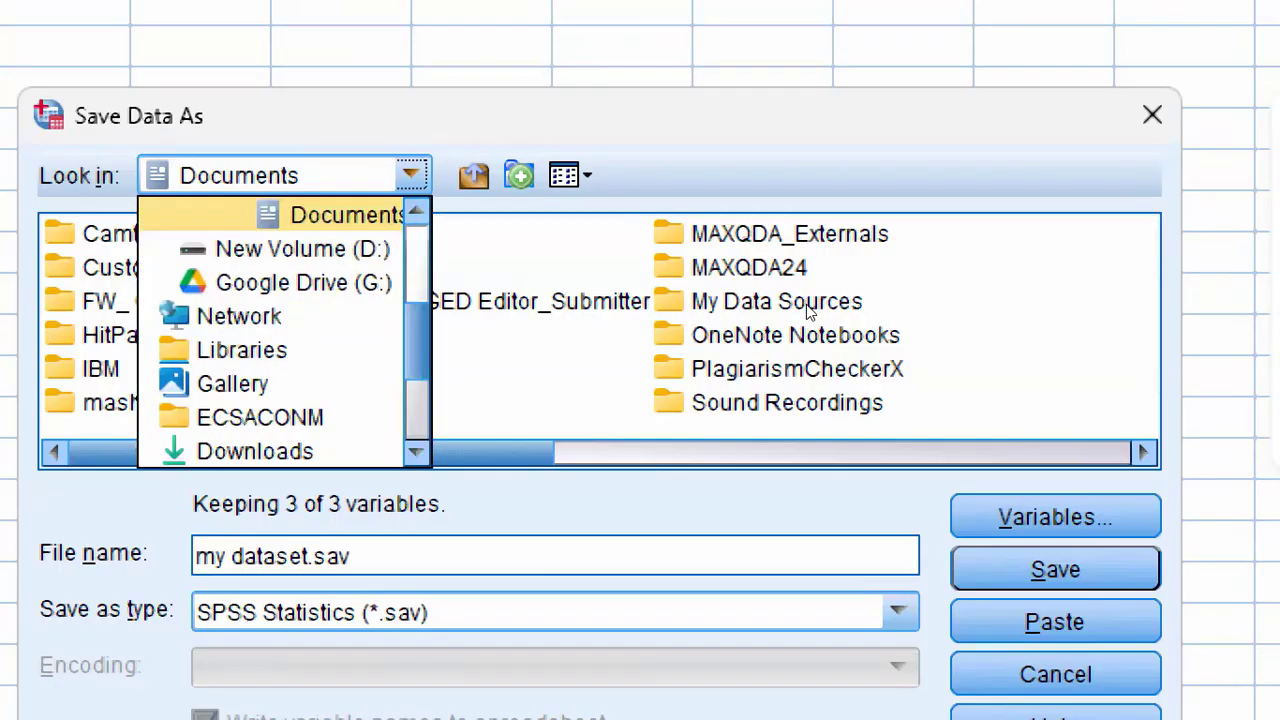
pyautogui.press('Down')
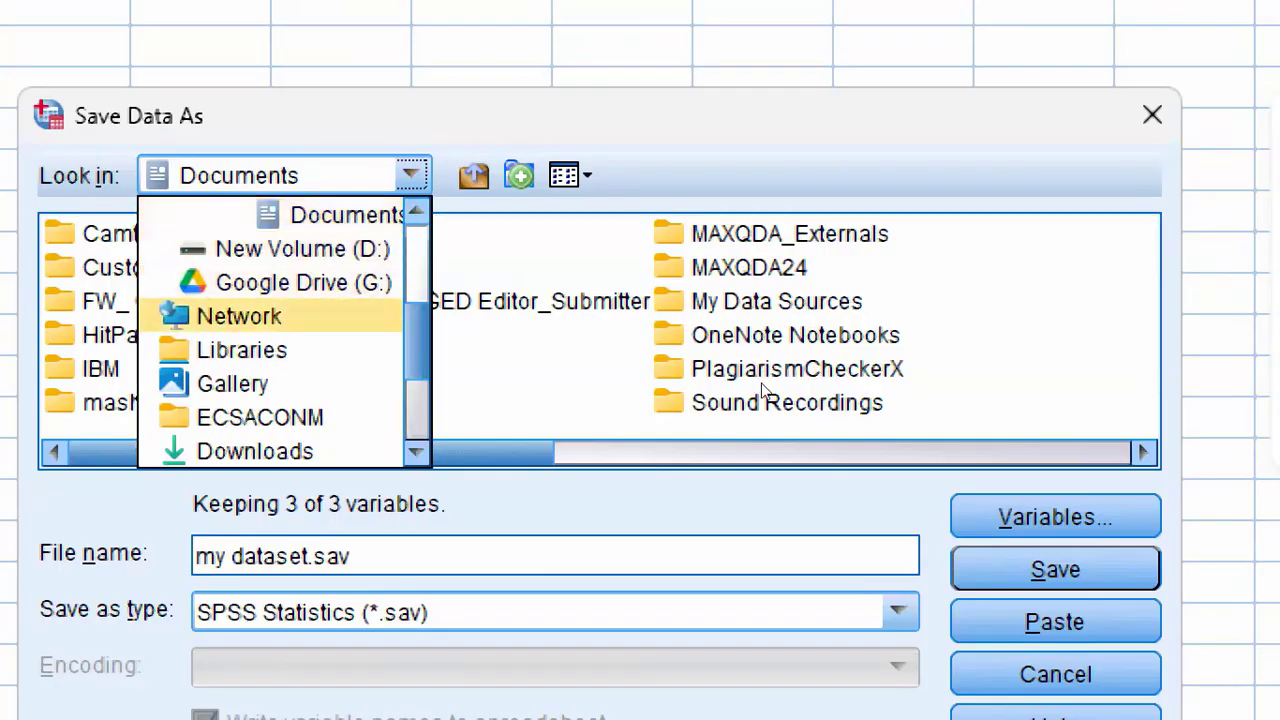
pyautogui.press('Up')
pyautogui.press('Up')
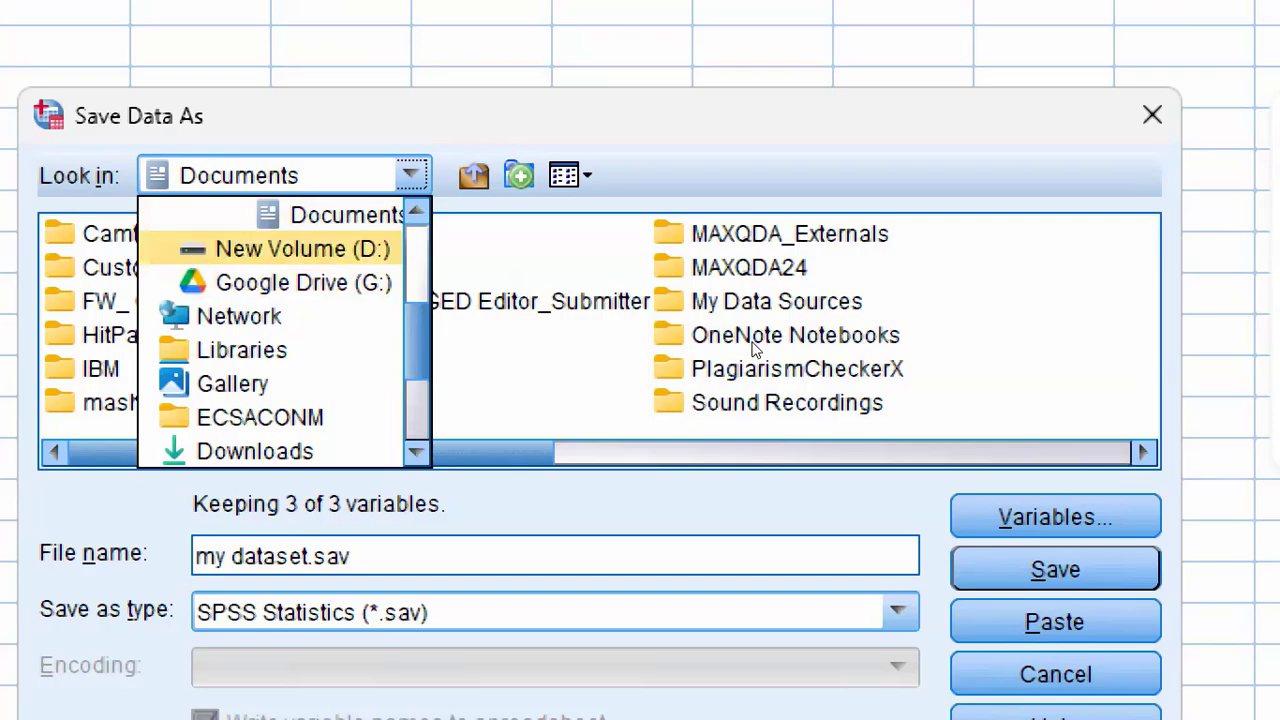
pyautogui.press('Up')
pyautogui.press('Down')
pyautogui.press('Down')
pyautogui.press('Down')
pyautogui.scroll(1, 812, 340)
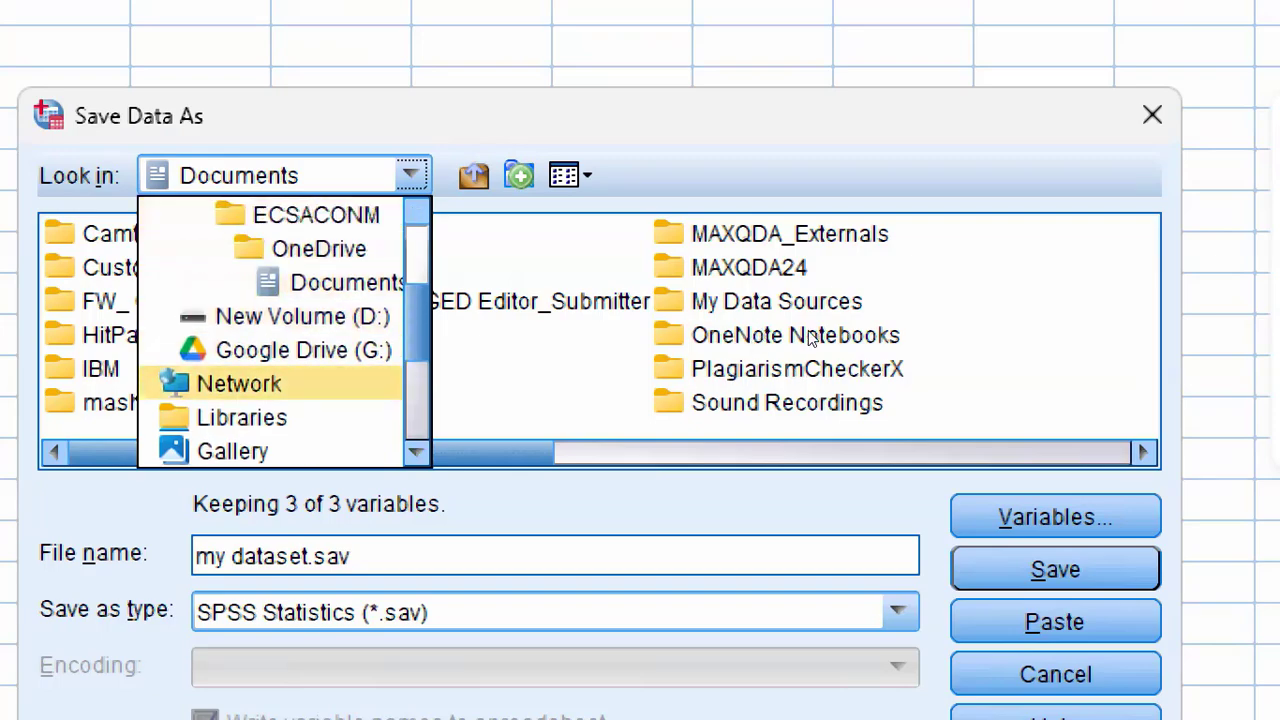
pyautogui.scroll(2, 812, 340)
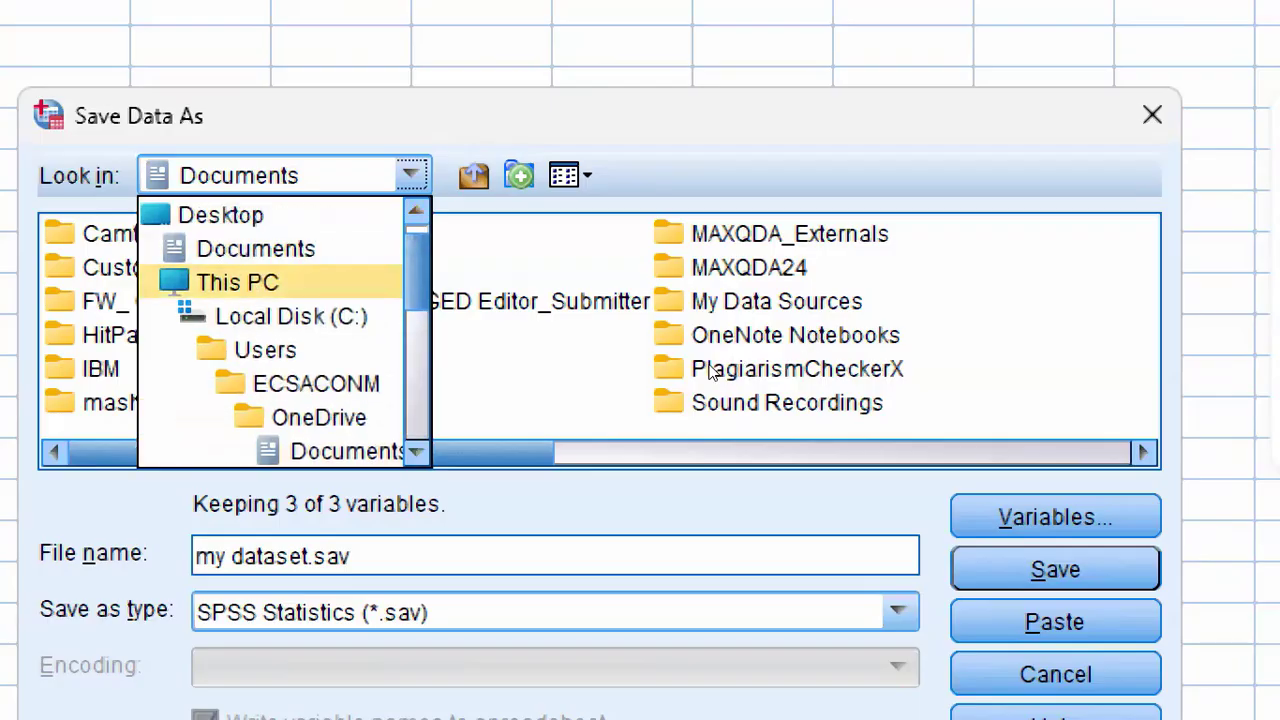
pyautogui.press('Return')
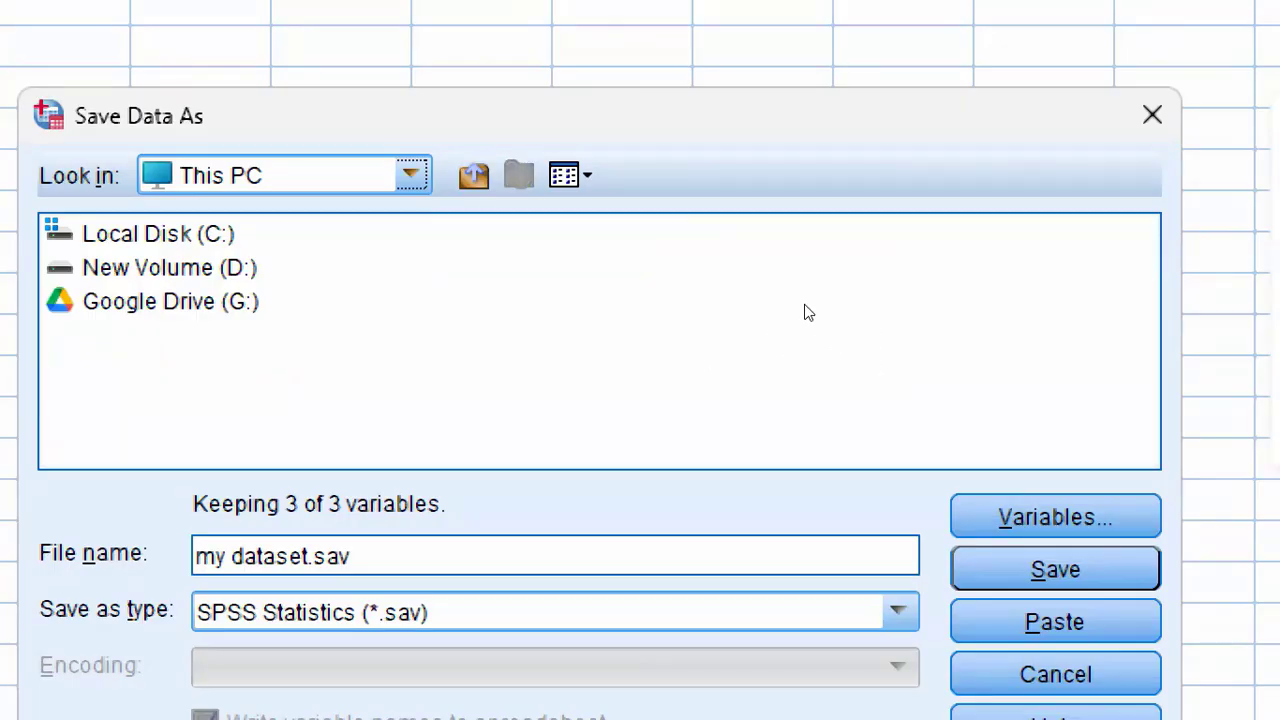
# Step: Set the save folder to Documents and save the dataset as my dataset.sav
pyautogui.hotkey('alt', 'Down')
pyautogui.press('Up')
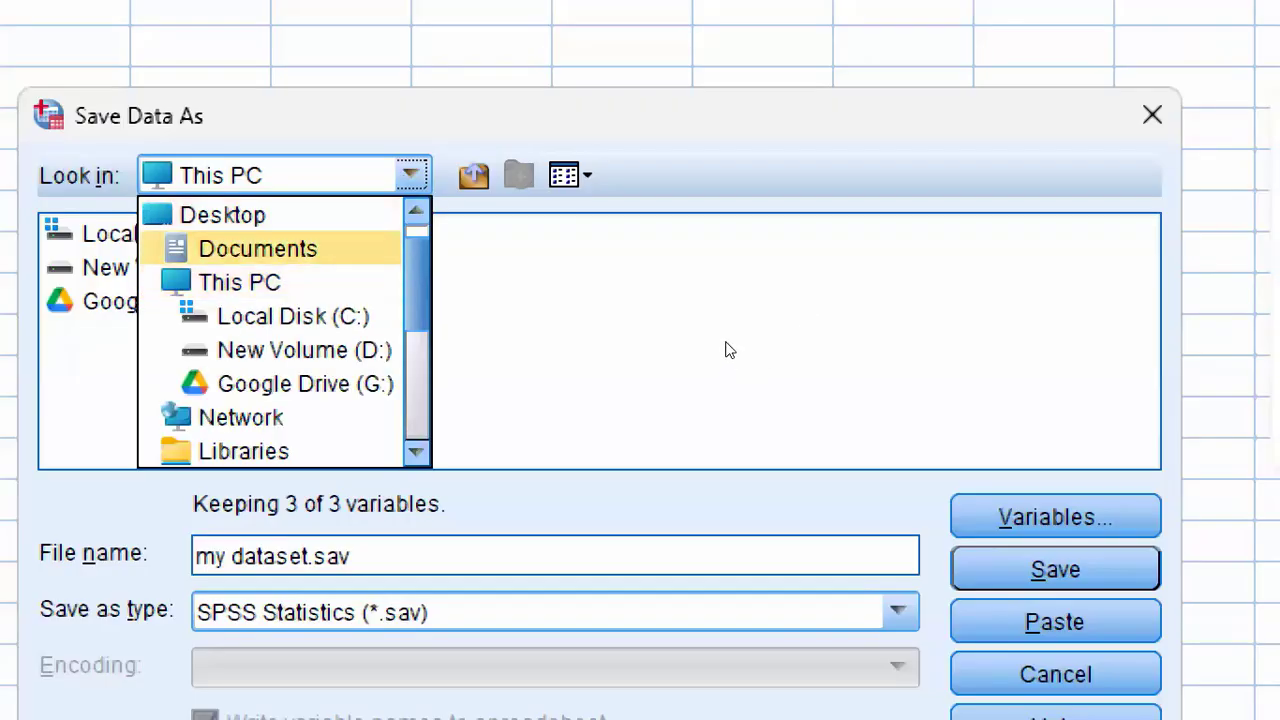
pyautogui.press('Return')
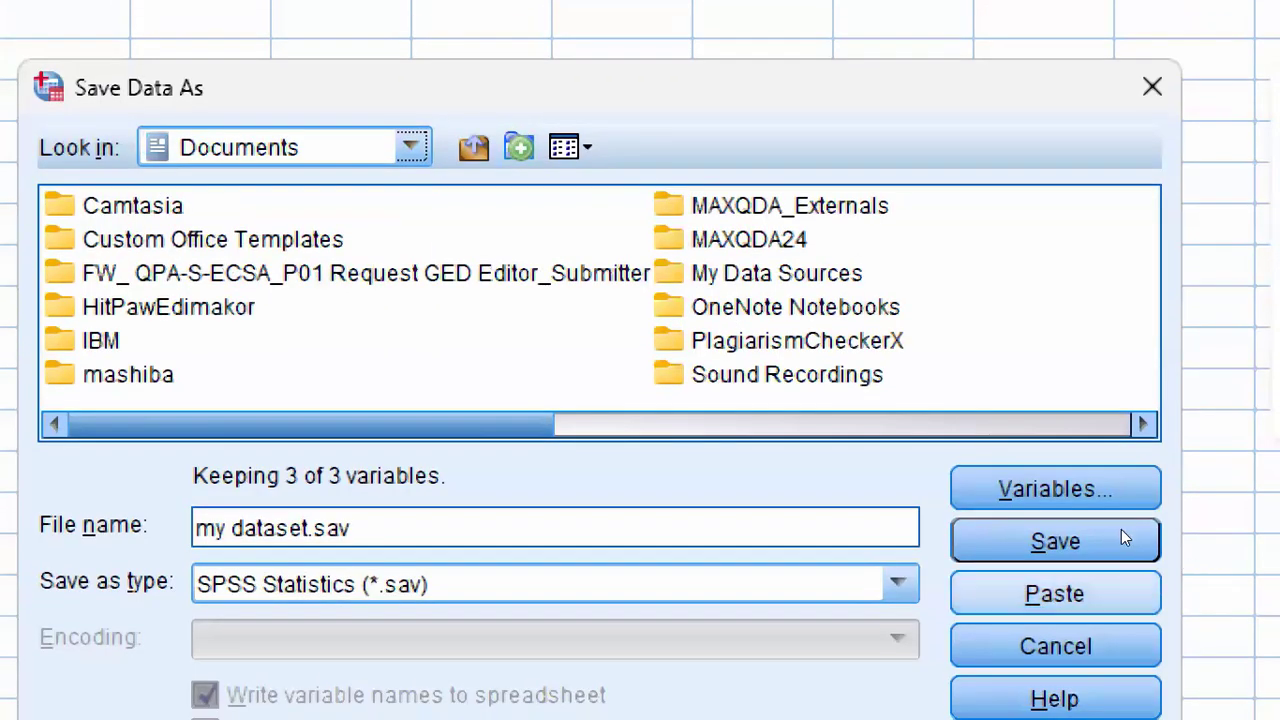
pyautogui.click(1127, 522)
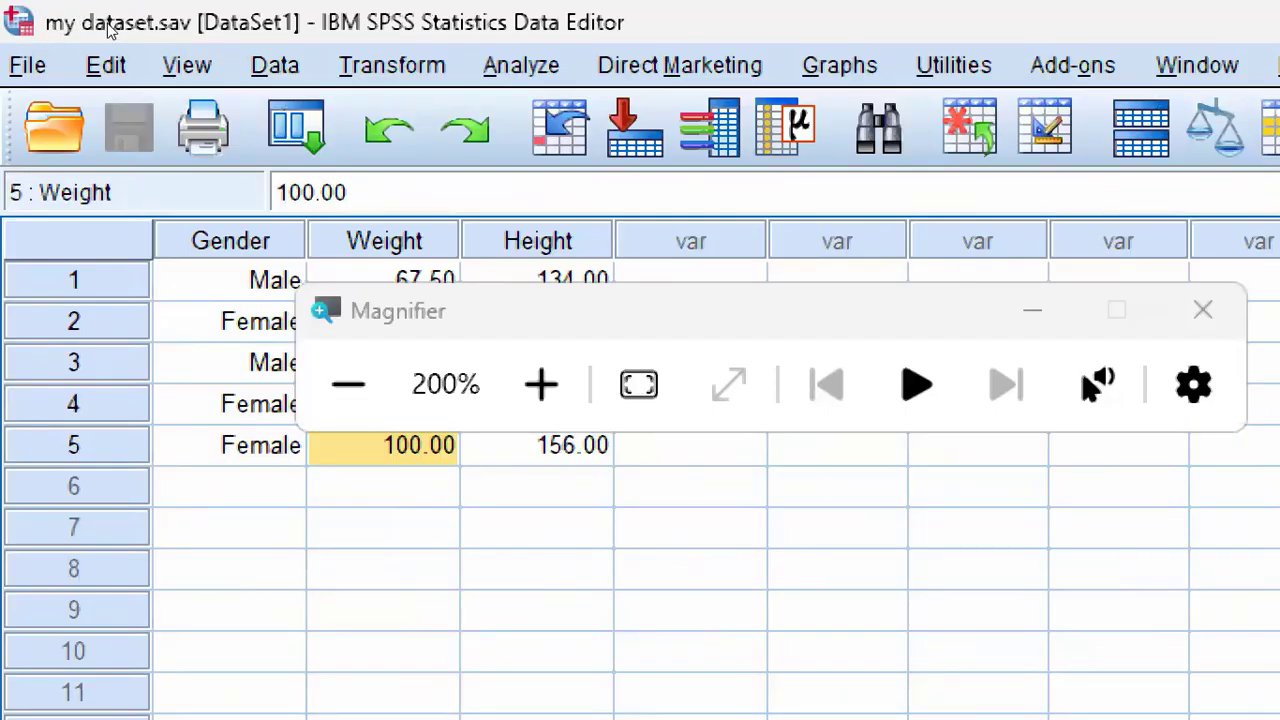
# Step: Add a sixth case by entering 1 (Male) in the Gender column
pyautogui.press('super+minus')
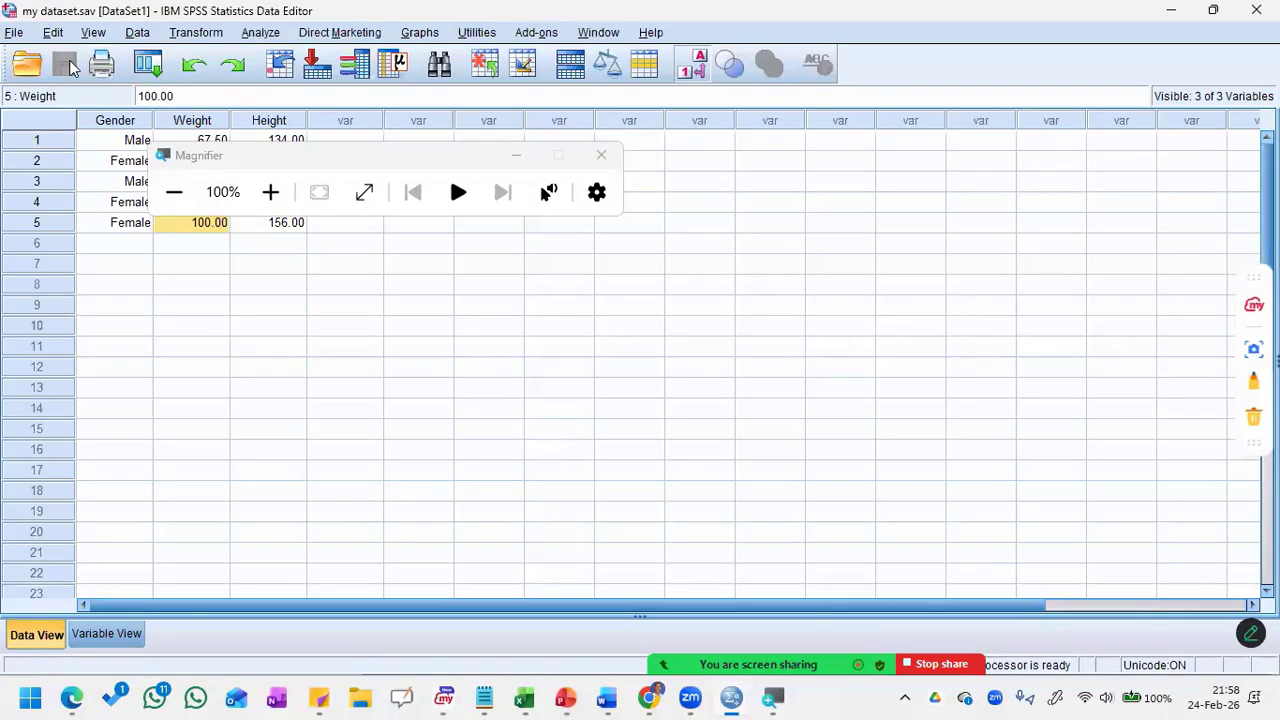
pyautogui.click(121, 224)
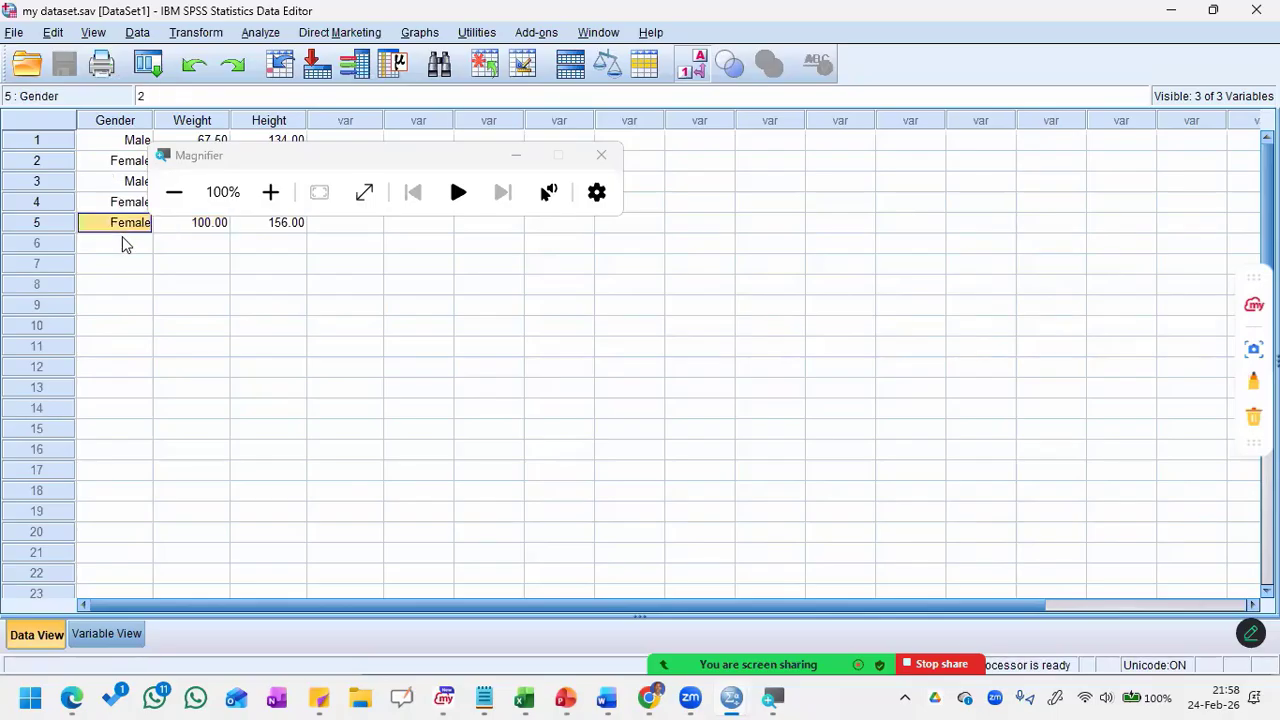
pyautogui.click(124, 244)
pyautogui.press('Up')
pyautogui.write('2')
pyautogui.press('Return')
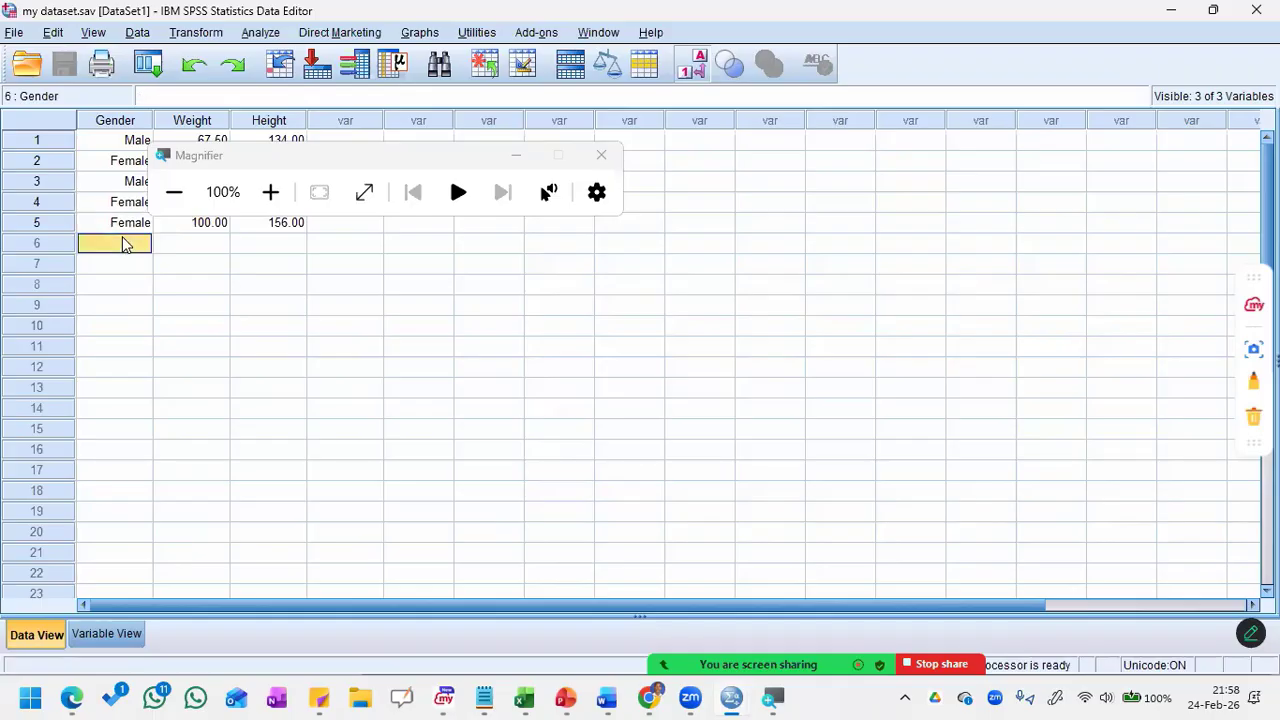
pyautogui.write('1')
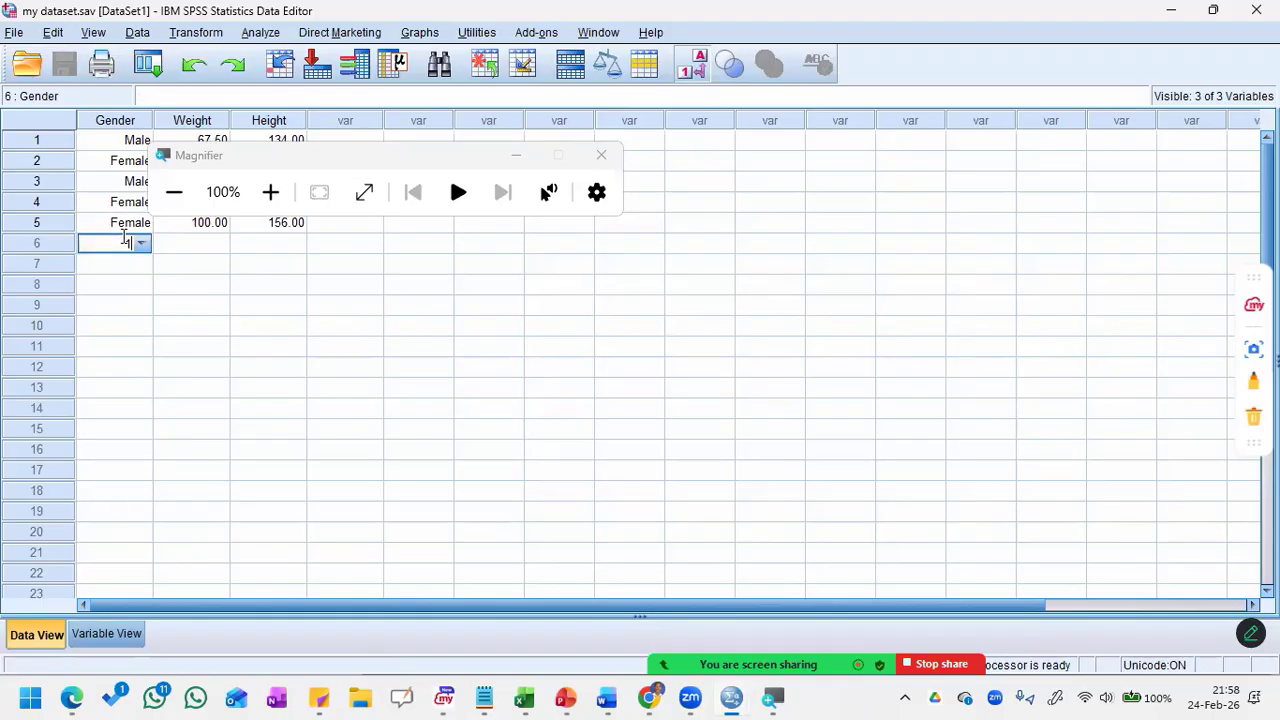
pyautogui.press('Return')
# Step: Change Gender in row 5 to 1 (Male) and save the dataset with the Magnifier window out of the way
pyautogui.press('Up')
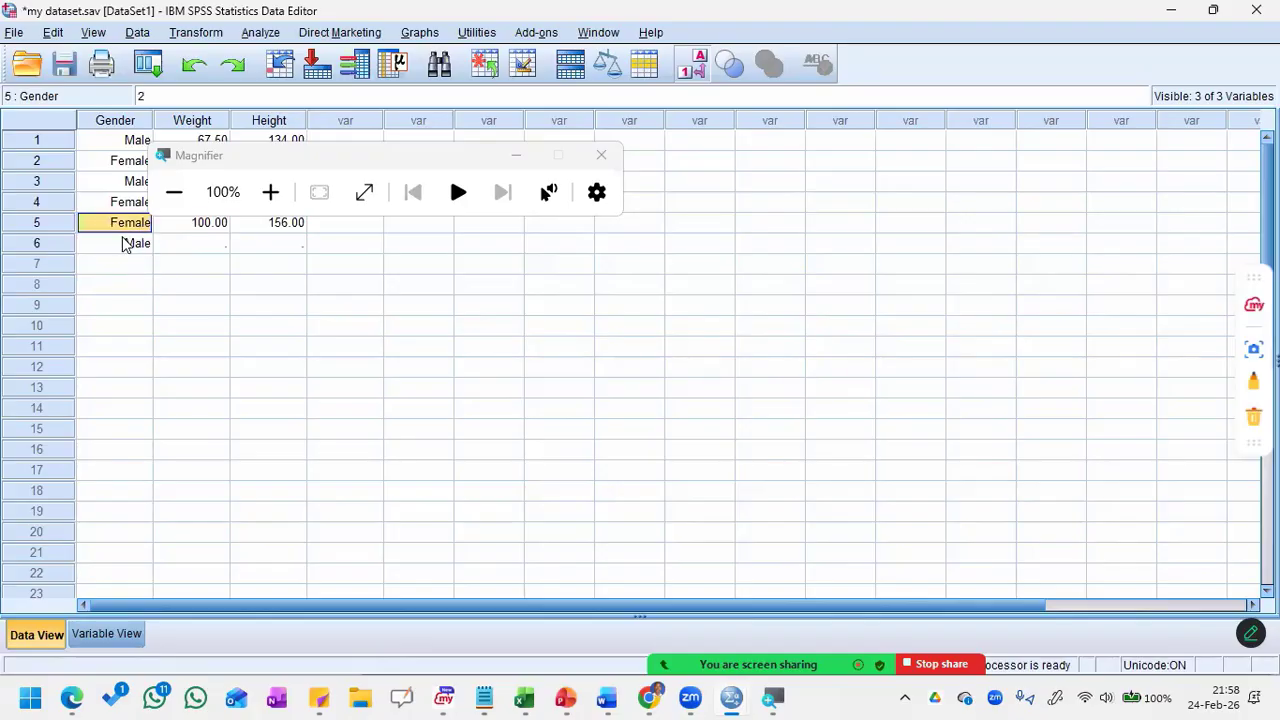
pyautogui.write('1')
pyautogui.press('Return')
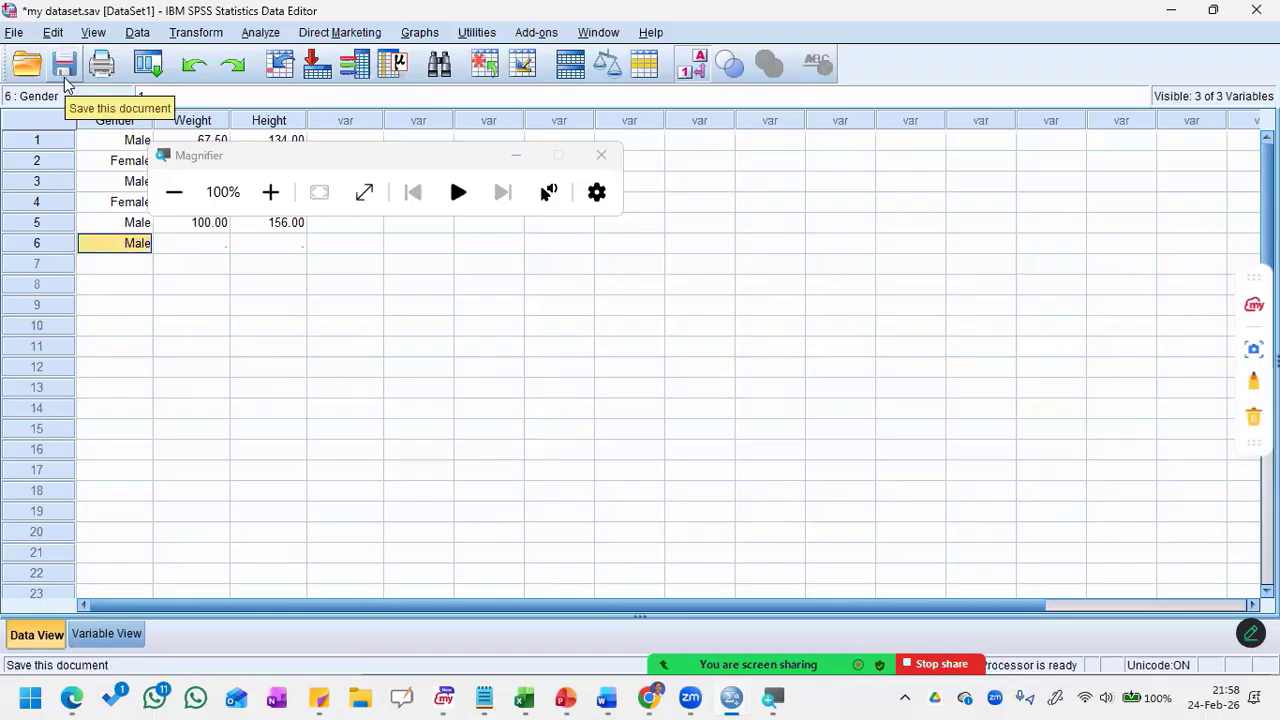
pyautogui.click(516, 161)
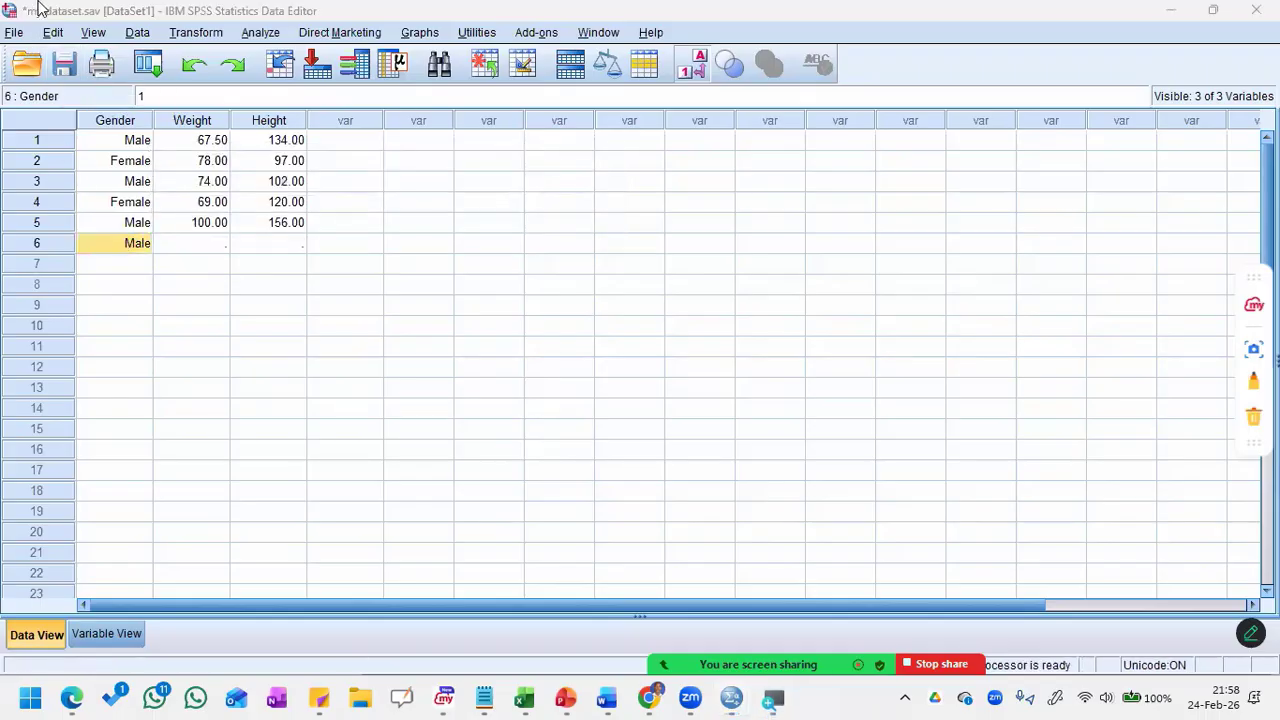
pyautogui.click(60, 73)
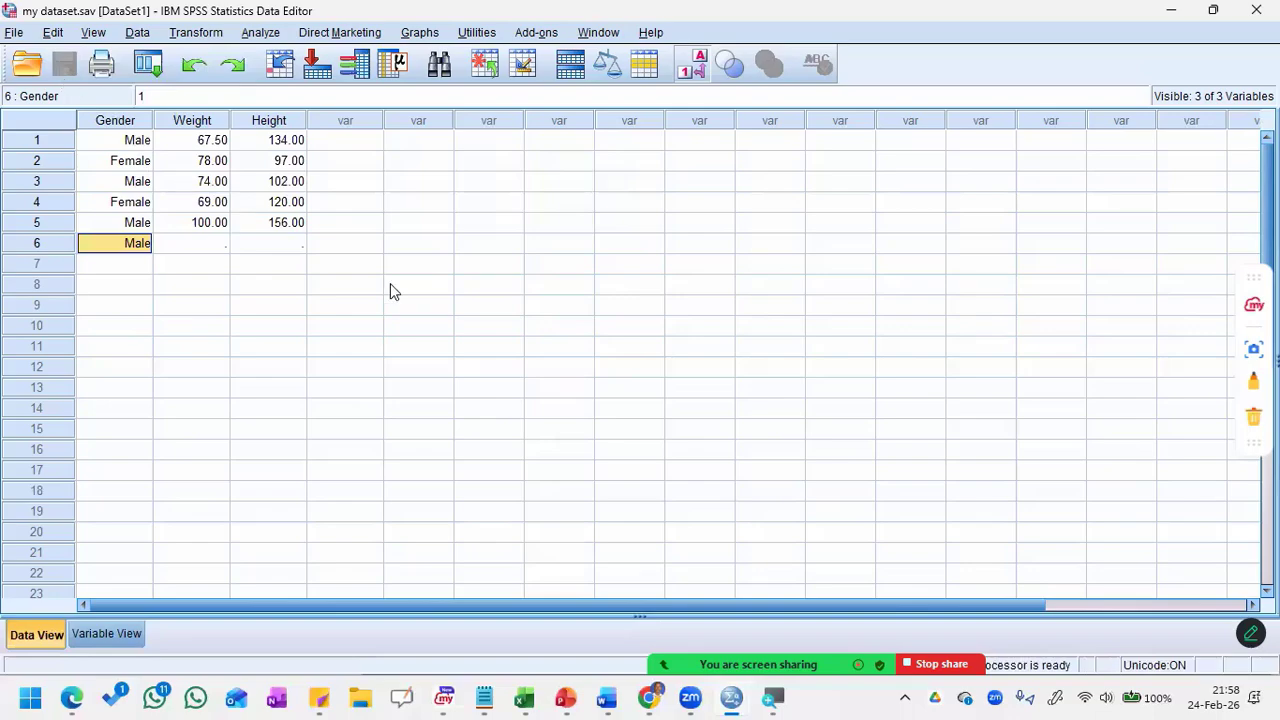
# Step: Enter a Weight of 89 and a Height of 125 in row 6, and save the dataset
pyautogui.press('Tab')
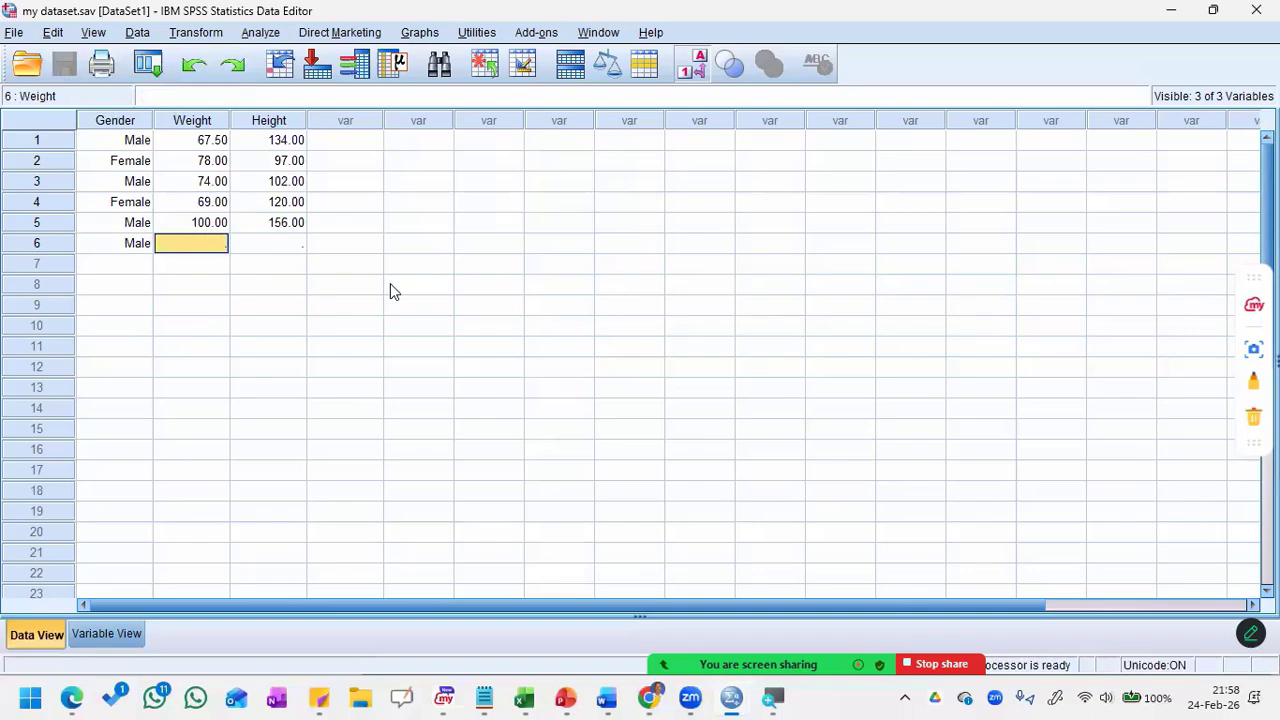
pyautogui.write('89')
pyautogui.press('Return')
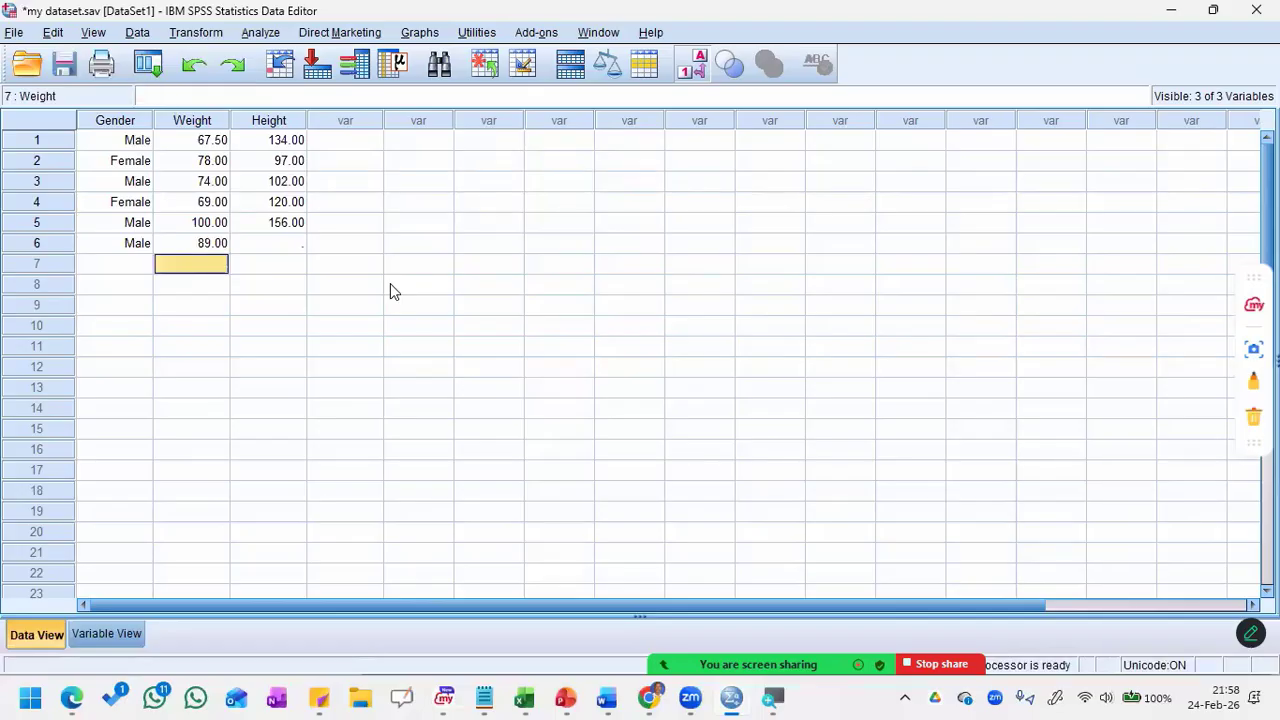
pyautogui.click(285, 252)
pyautogui.write('12')
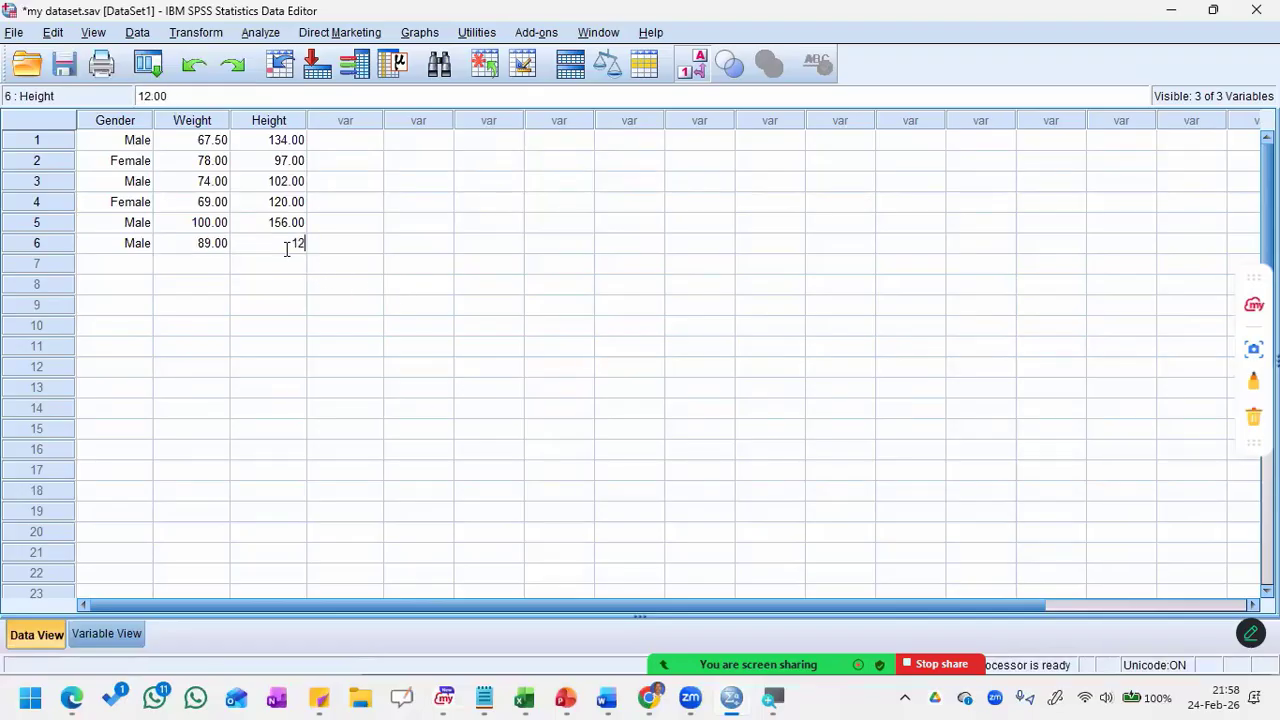
pyautogui.write('5')
pyautogui.press('Return')
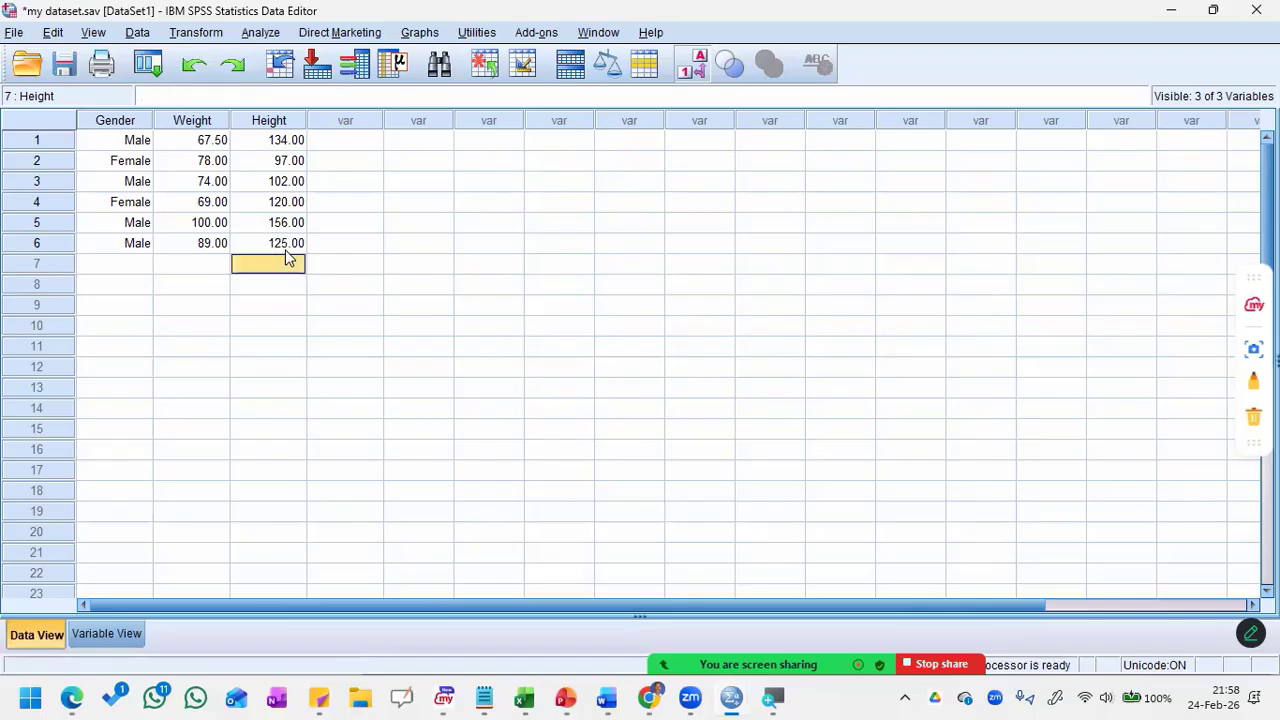
pyautogui.click(63, 65)
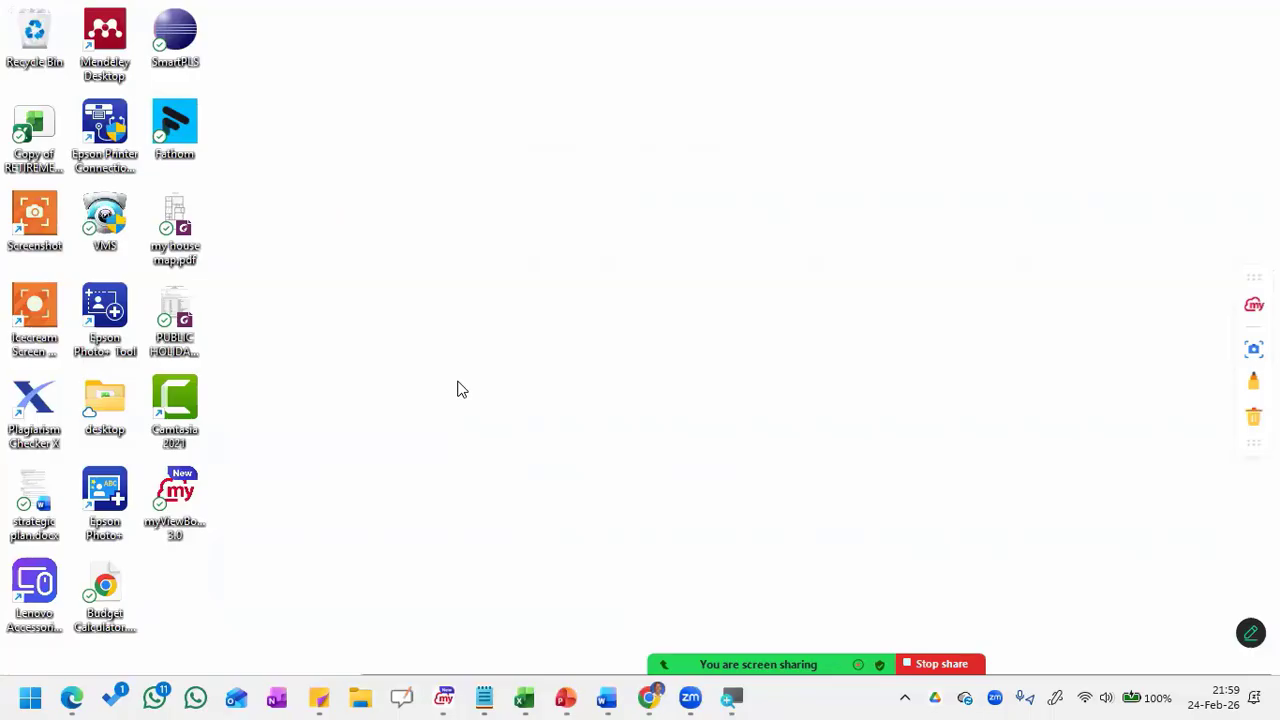
# Step: Switch to File Explorer by running "desktop" and go to the Documents folder
pyautogui.press('super+r')
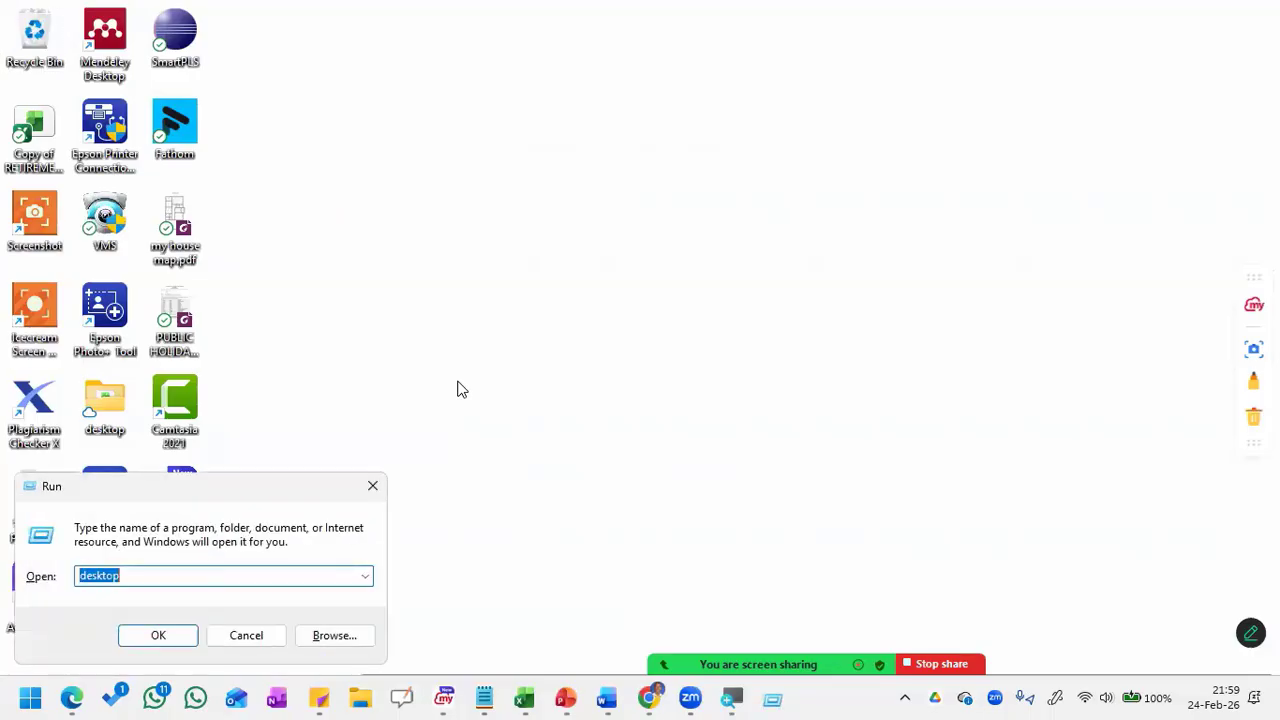
pyautogui.write('desktop')
pyautogui.press('Return')
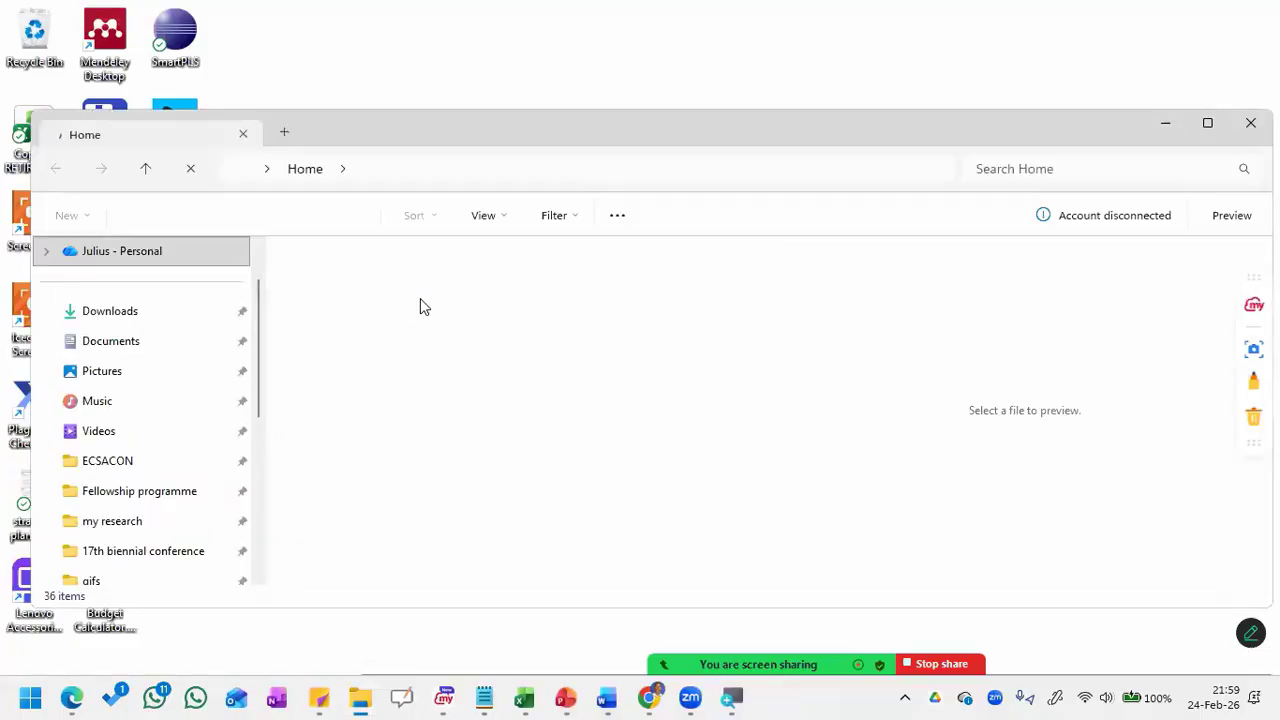
pyautogui.click(128, 350)
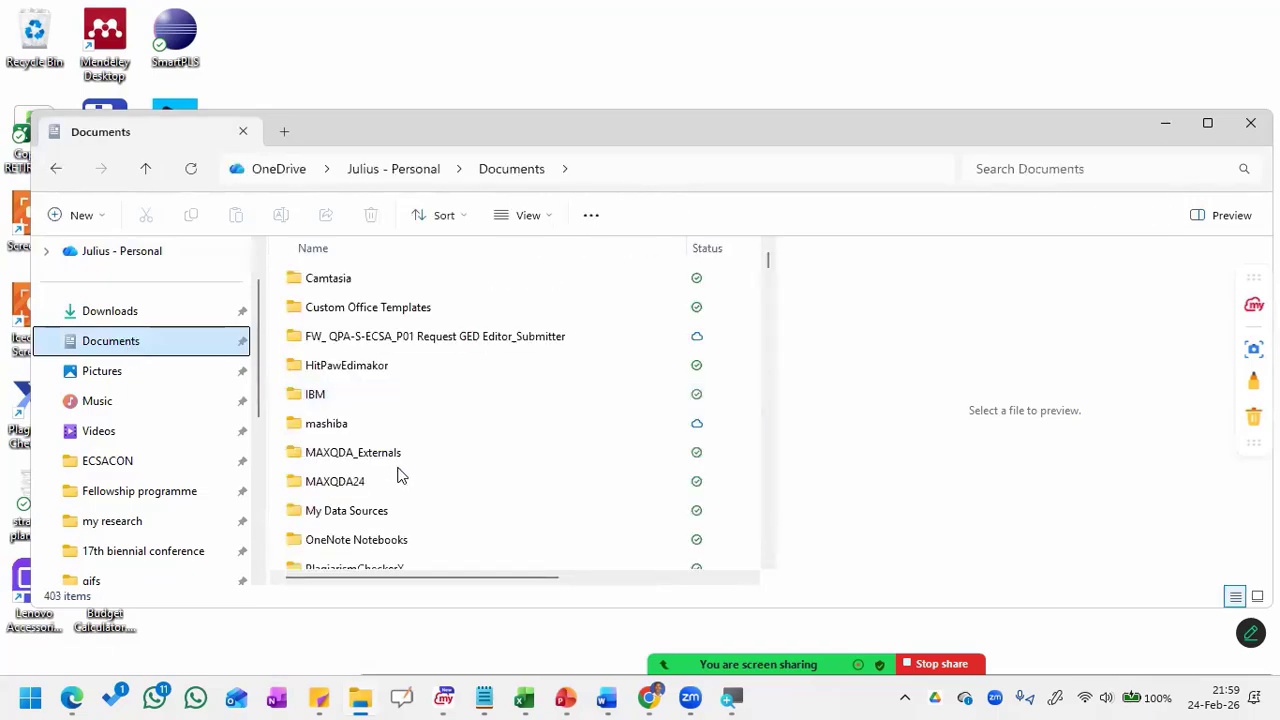
# Step: Sort the Documents folder by date modified, newest first, and open my dataset.sav
pyautogui.scroll(-1, 398, 474)
pyautogui.scroll(-10, 398, 474)
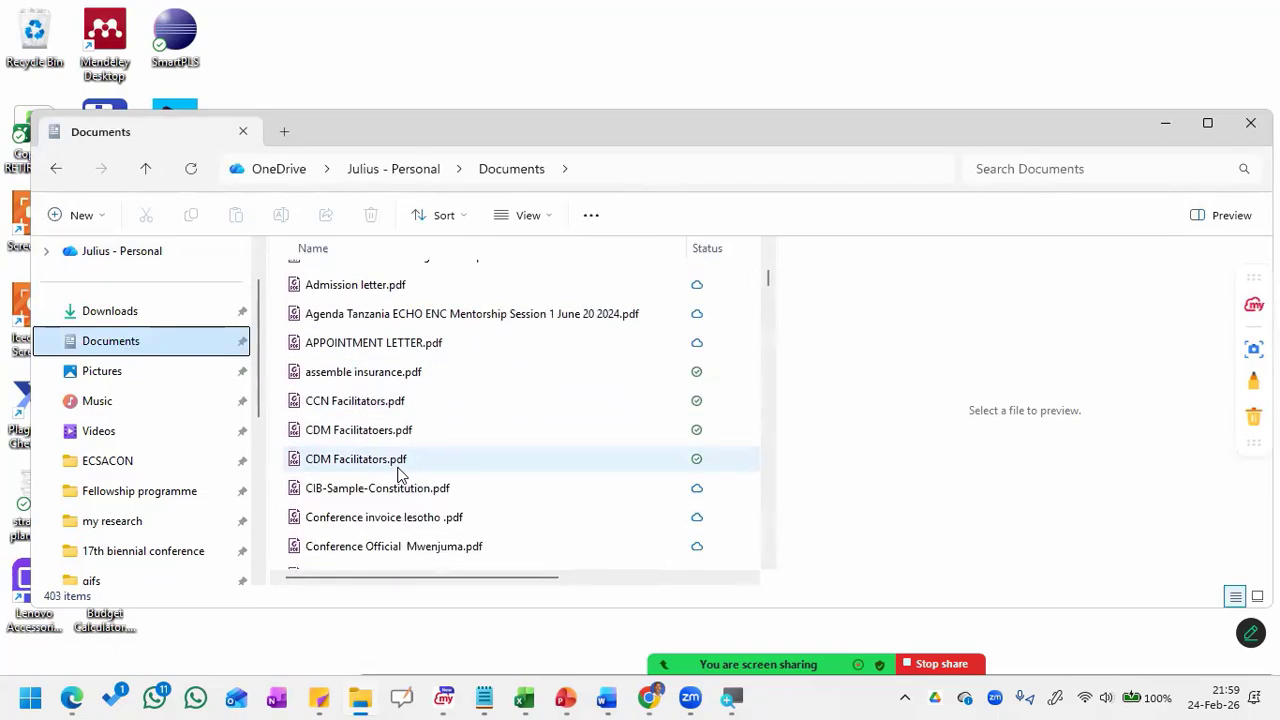
pyautogui.scroll(10, 398, 474)
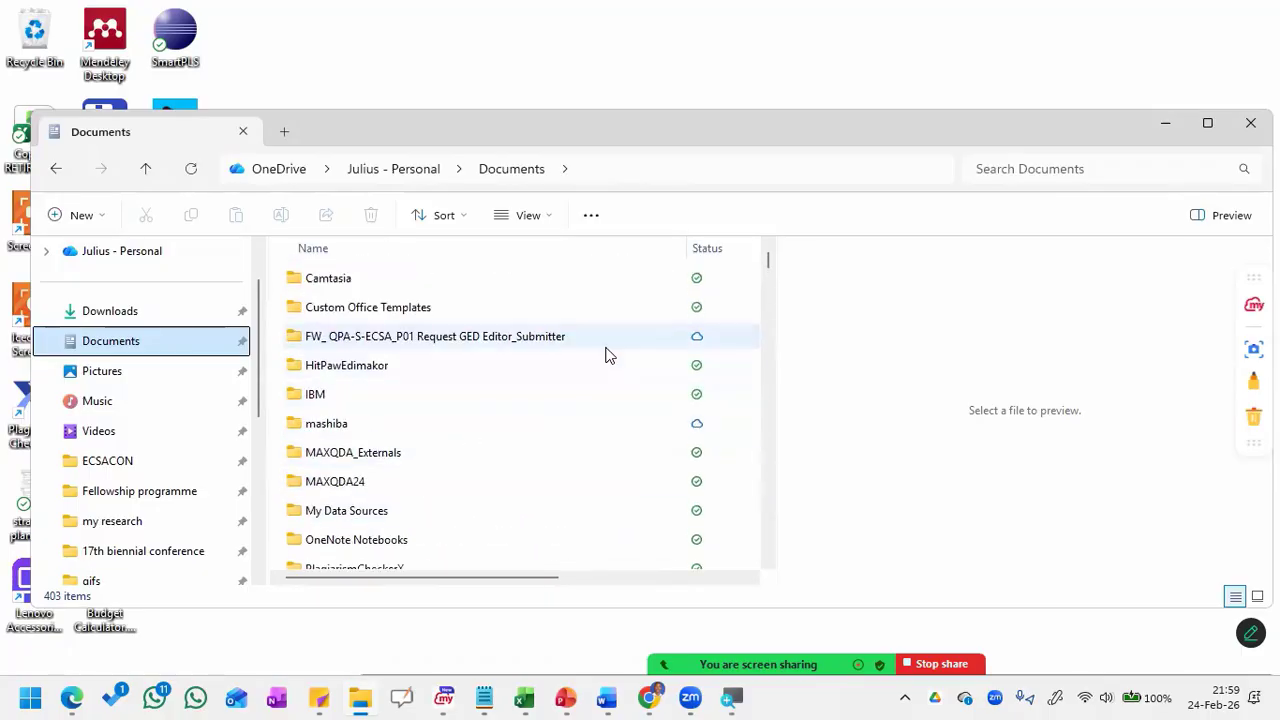
pyautogui.hscroll(3, 606, 354)
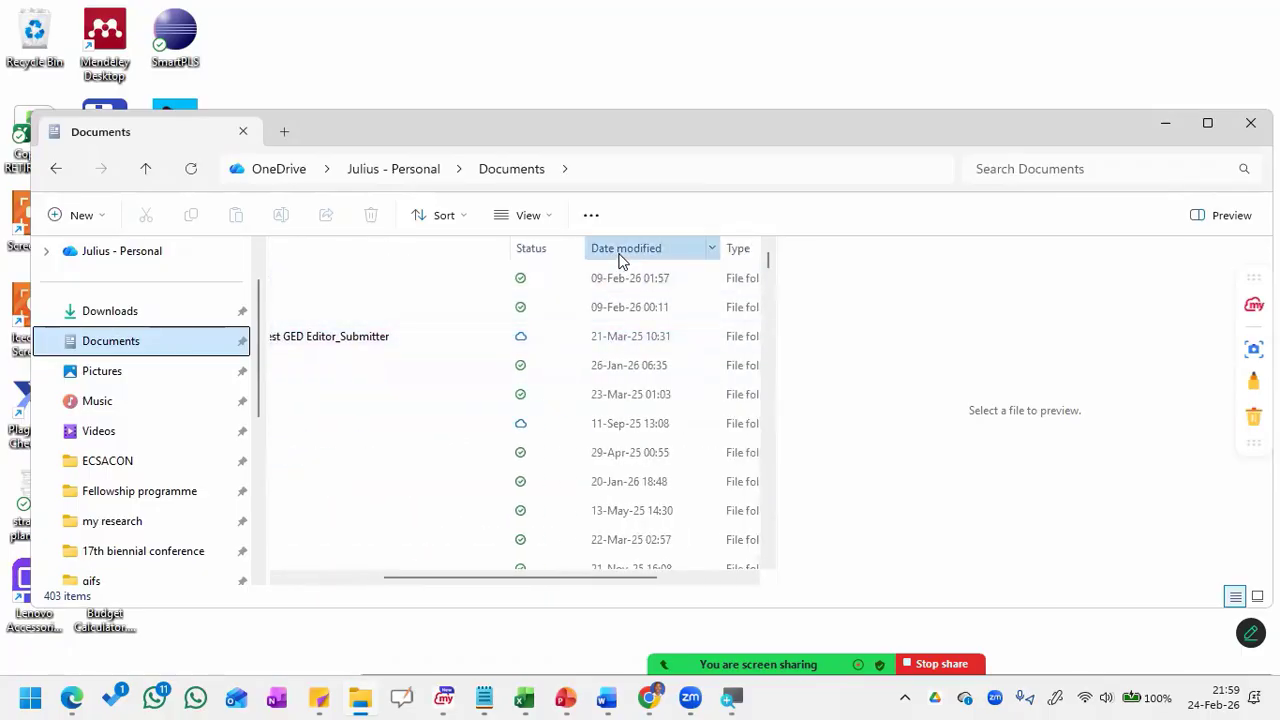
pyautogui.click(616, 258)
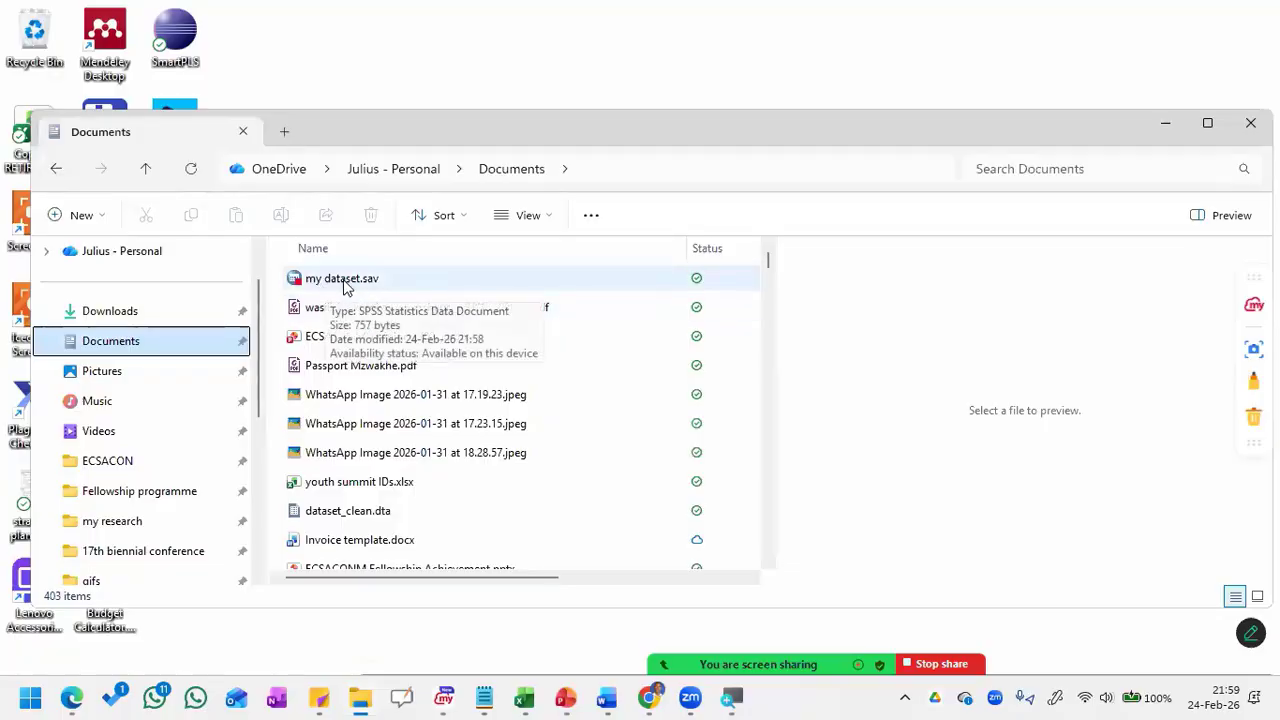
pyautogui.click(345, 284)
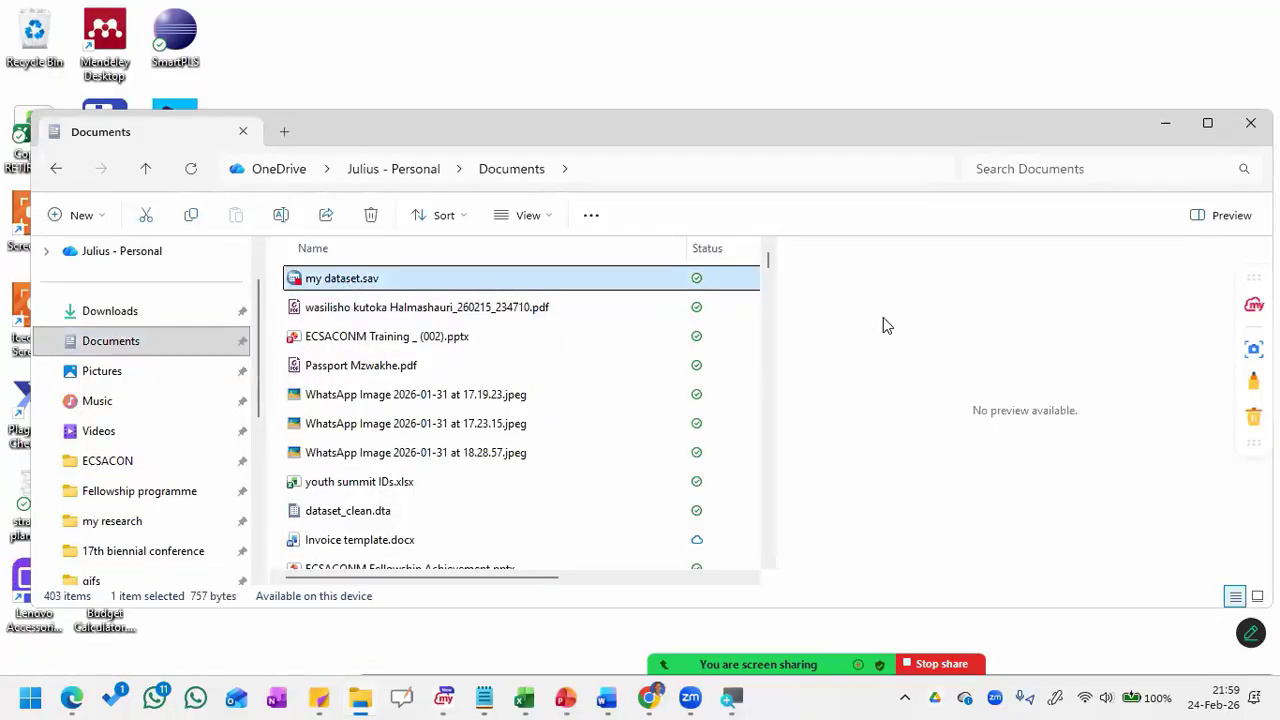
pyautogui.press('Return')
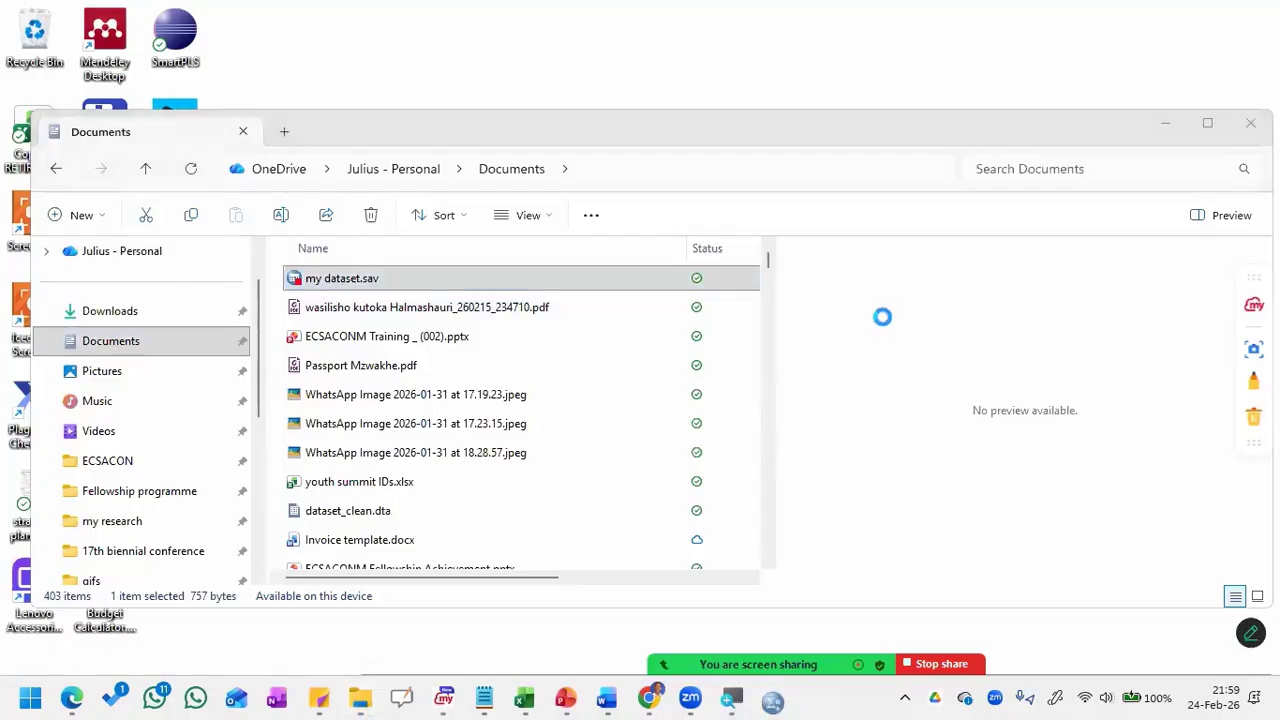